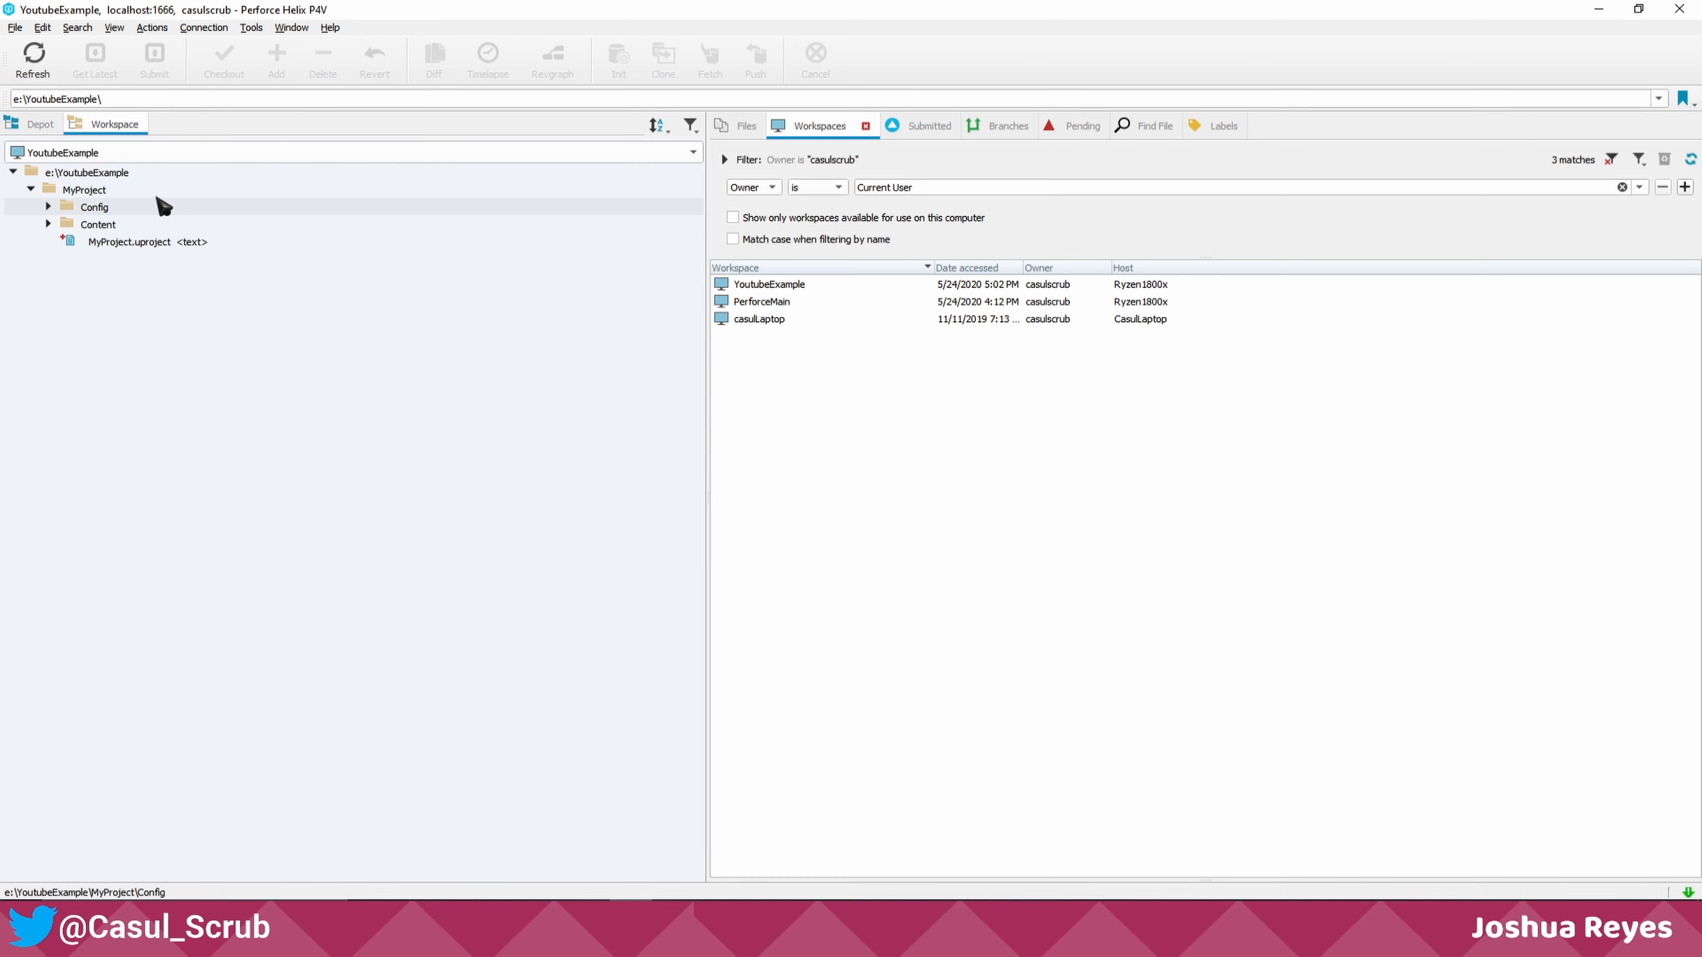
- Submit the whole workspace's pending files in a changelist described as "added inital files"
left_click(152, 172)
left_click(154, 60)
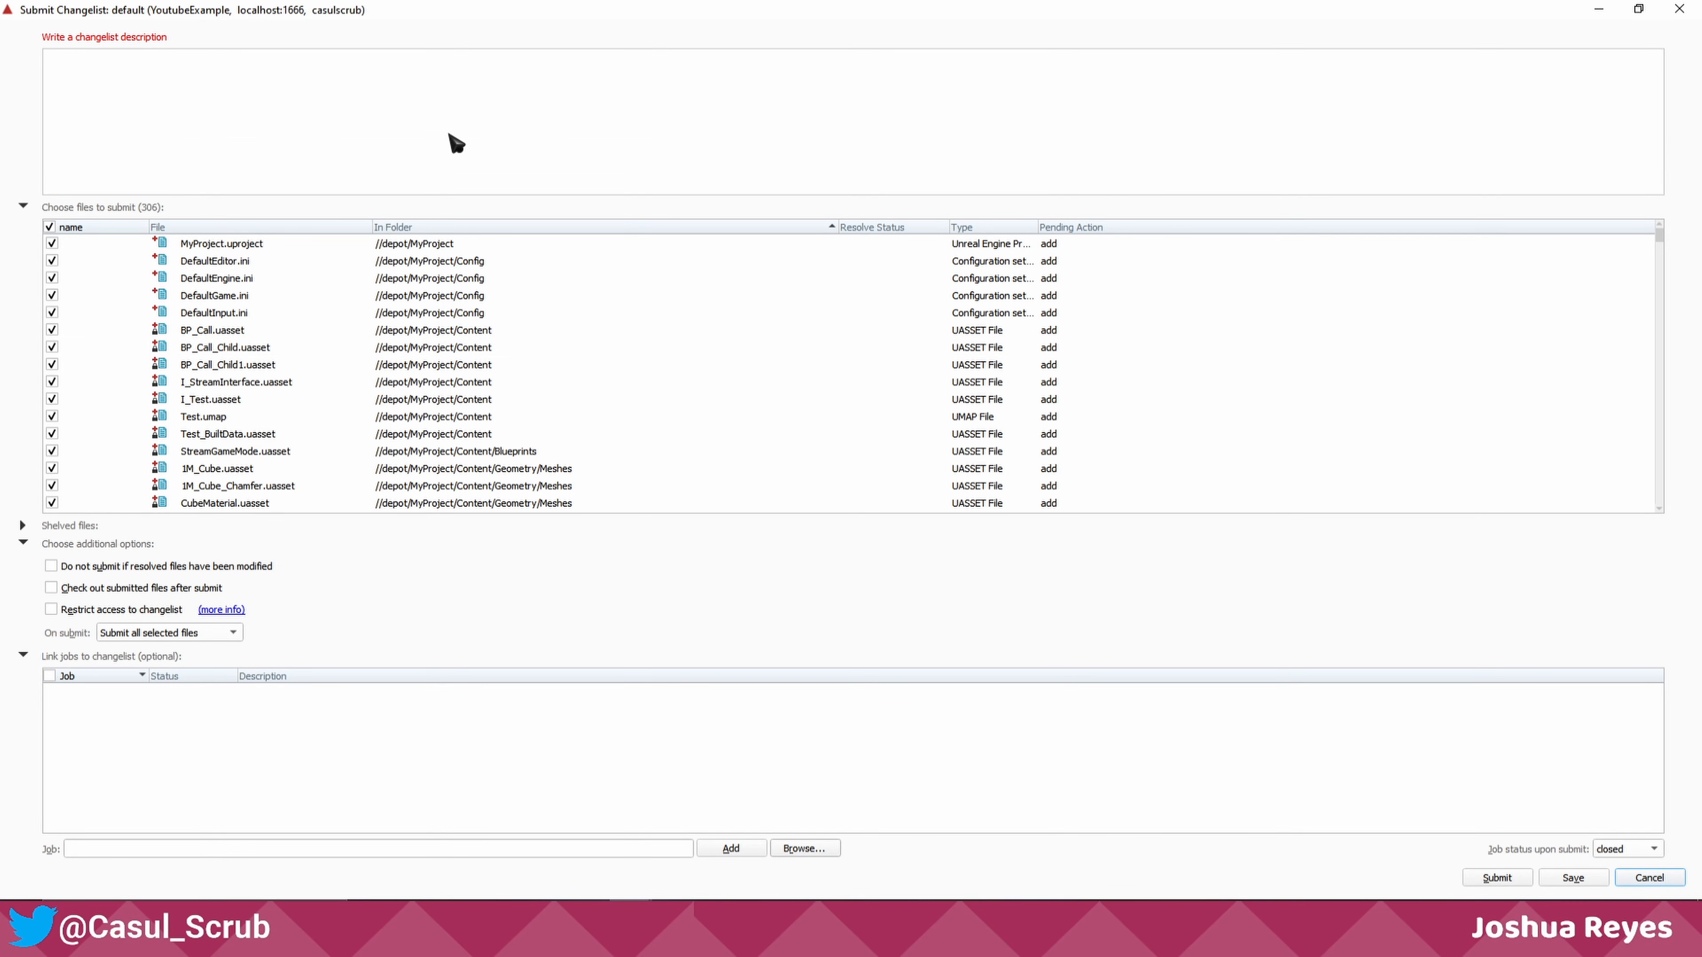
type("added inital files")
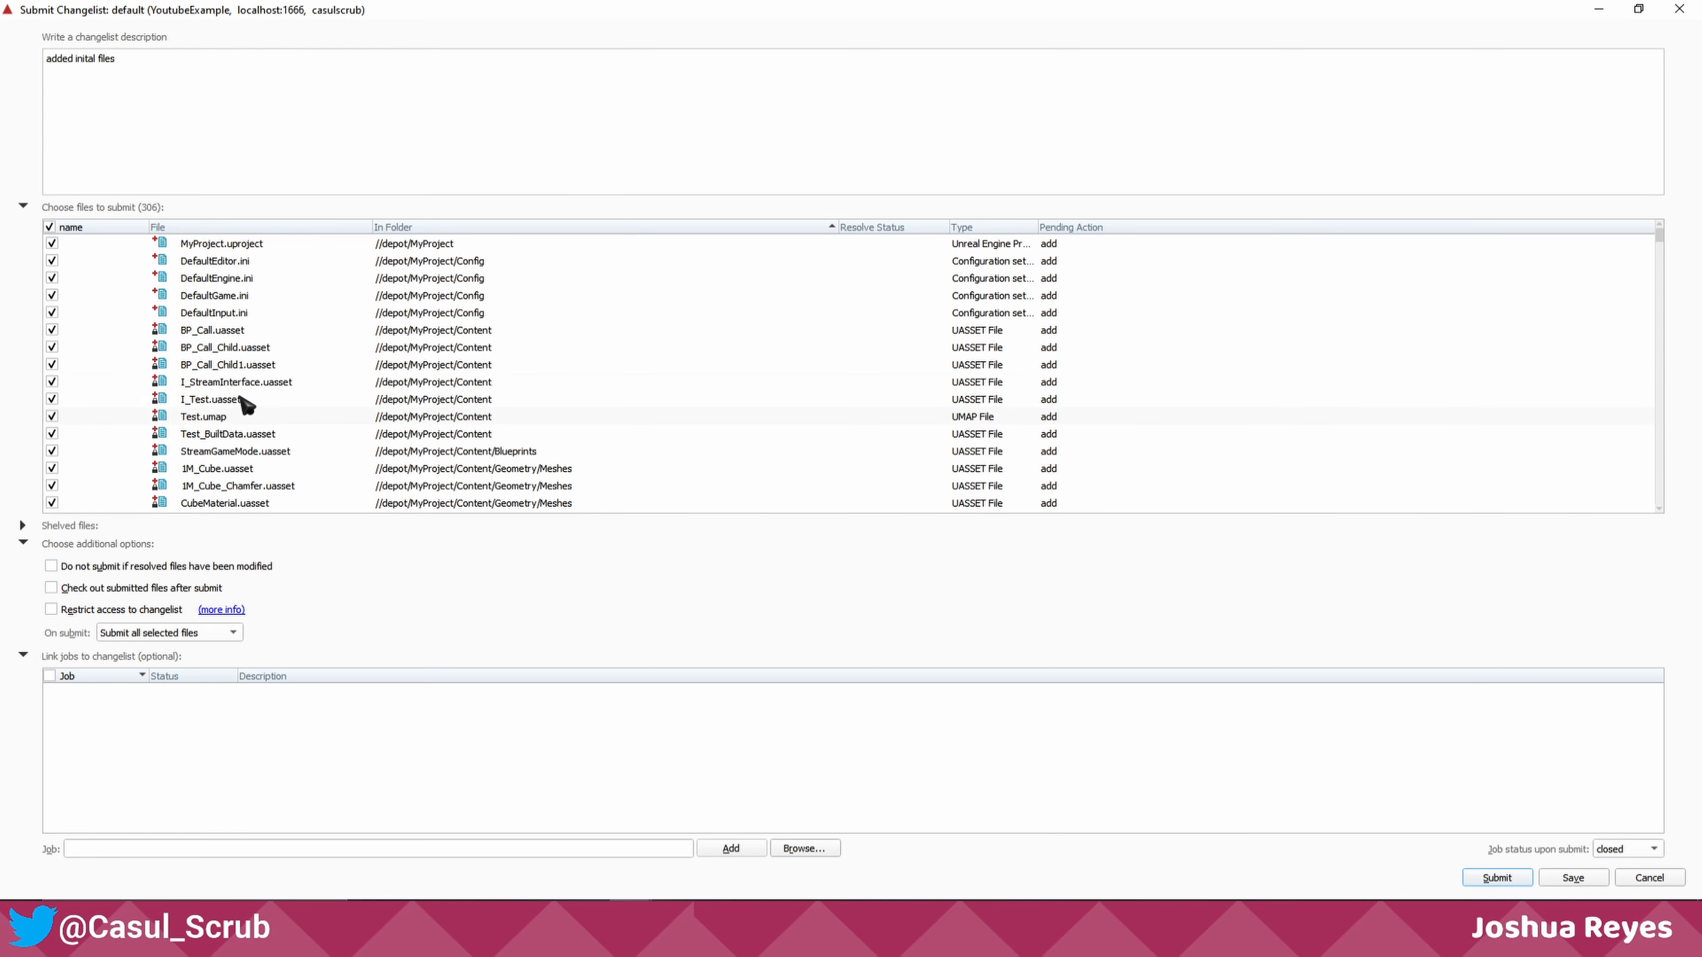
scroll(272, 404, "down", 4)
scroll(271, 404, "down", 2)
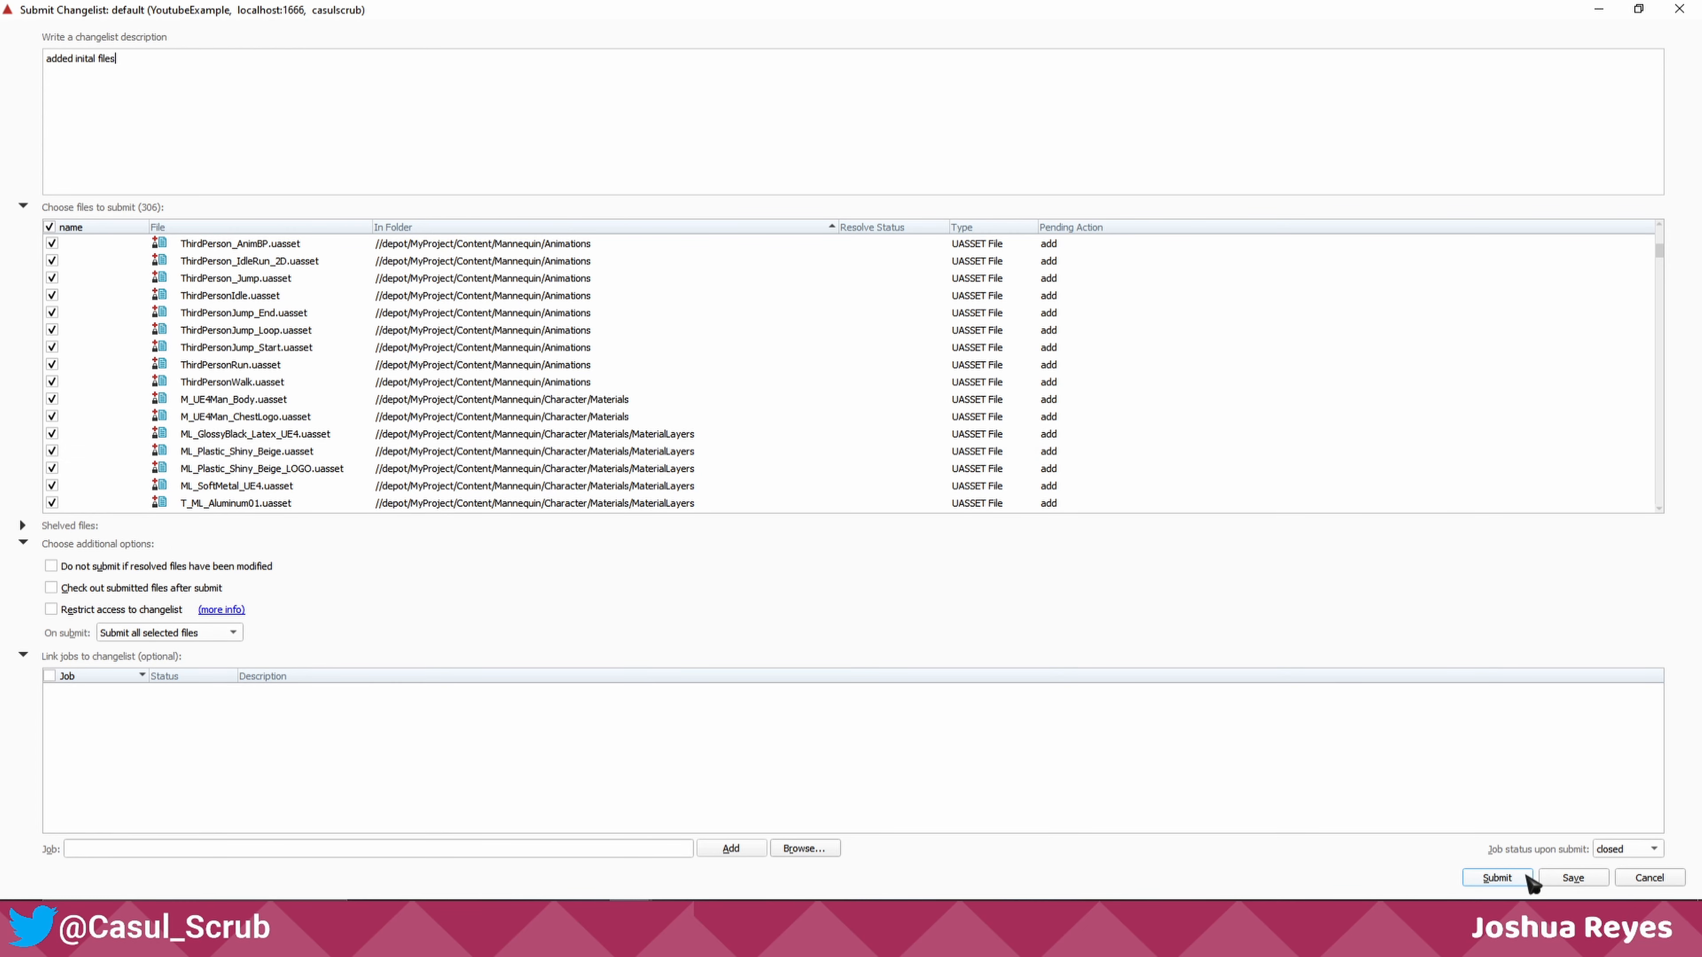
left_click(1497, 878)
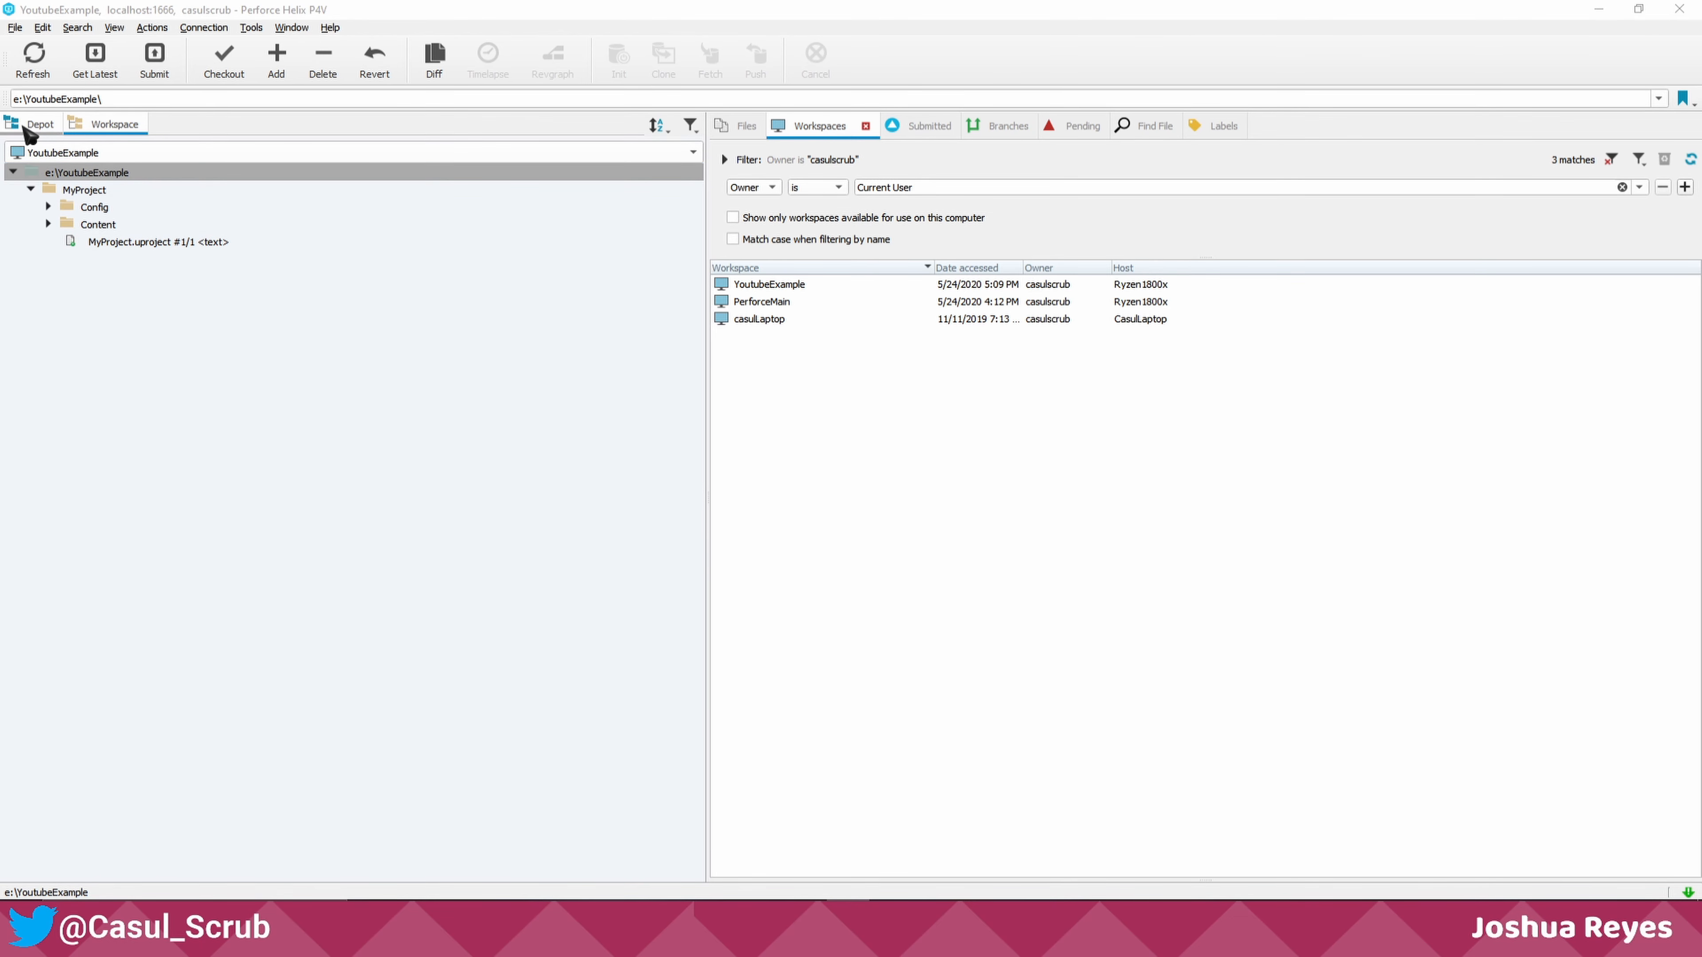
- Show the depot tree to verify the submitted MyProject files
left_click(117, 30)
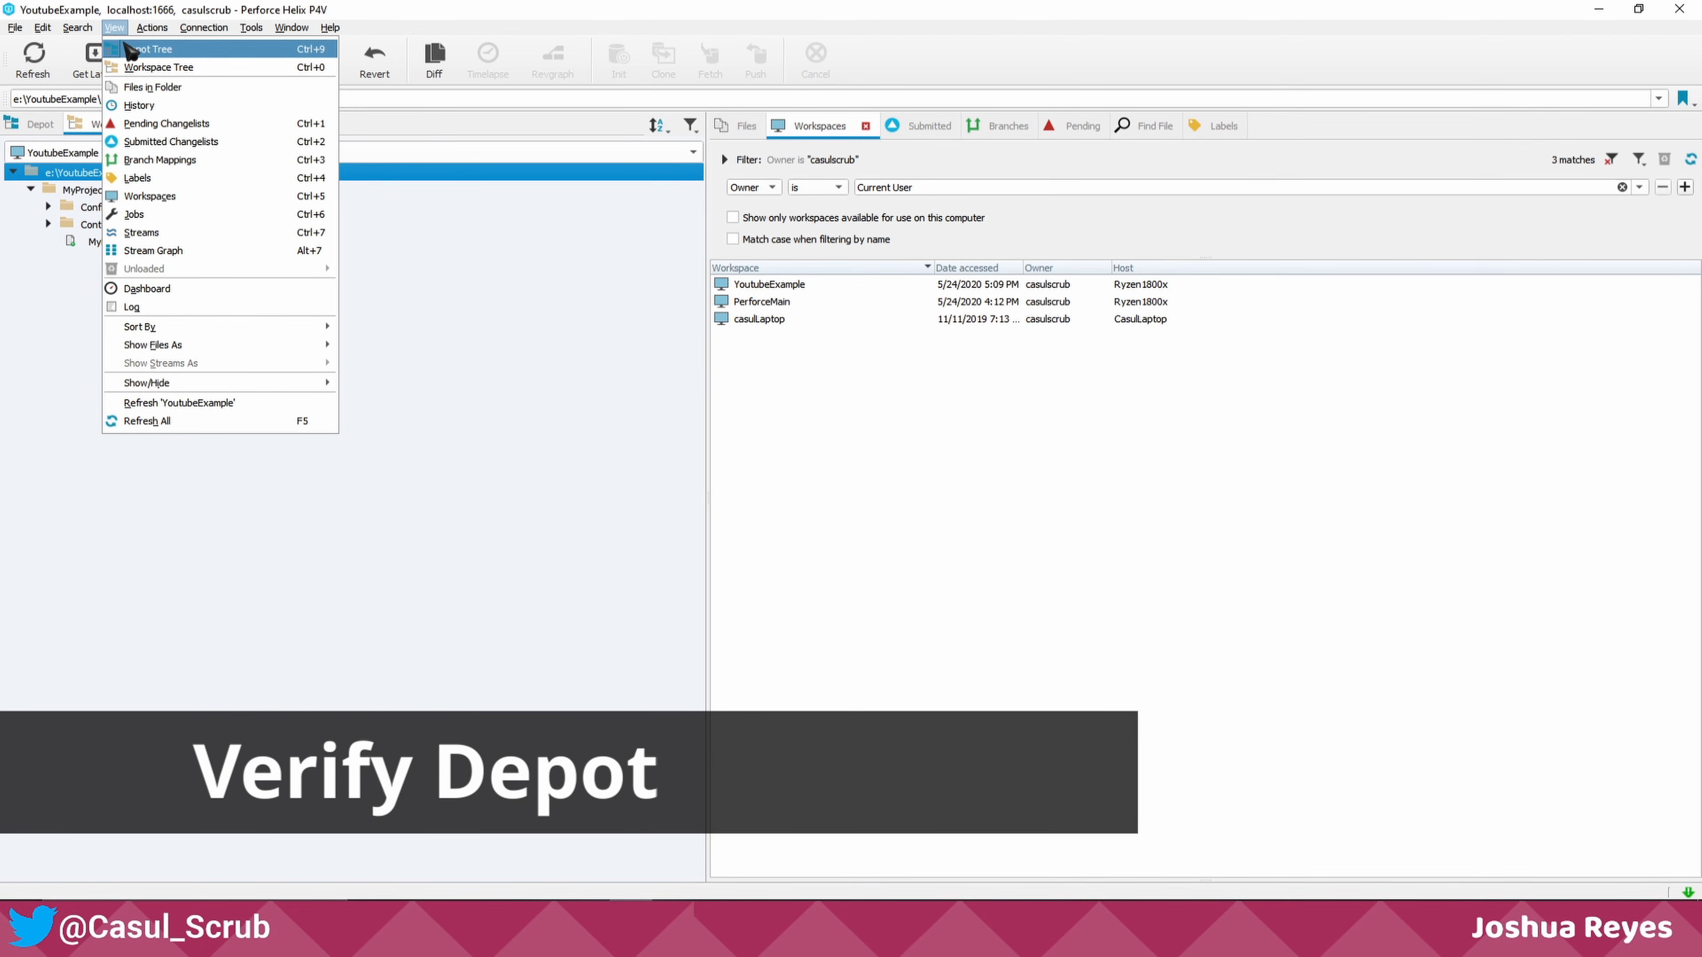
left_click(19, 520)
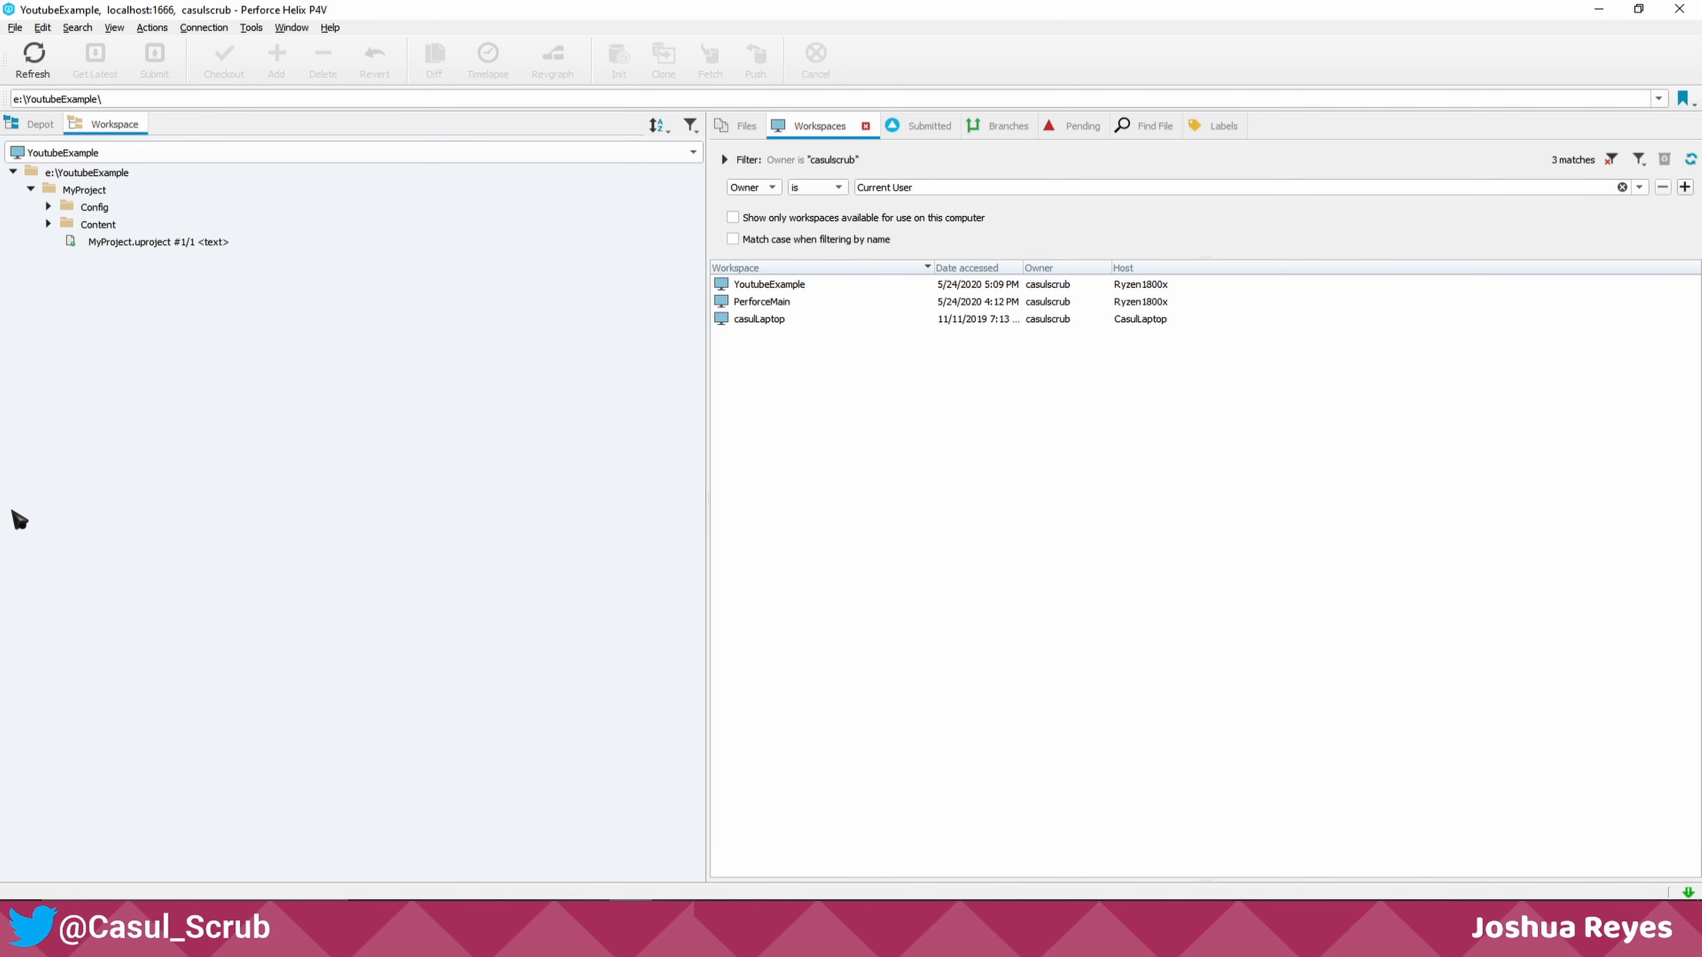
key("ctrl+Tab")
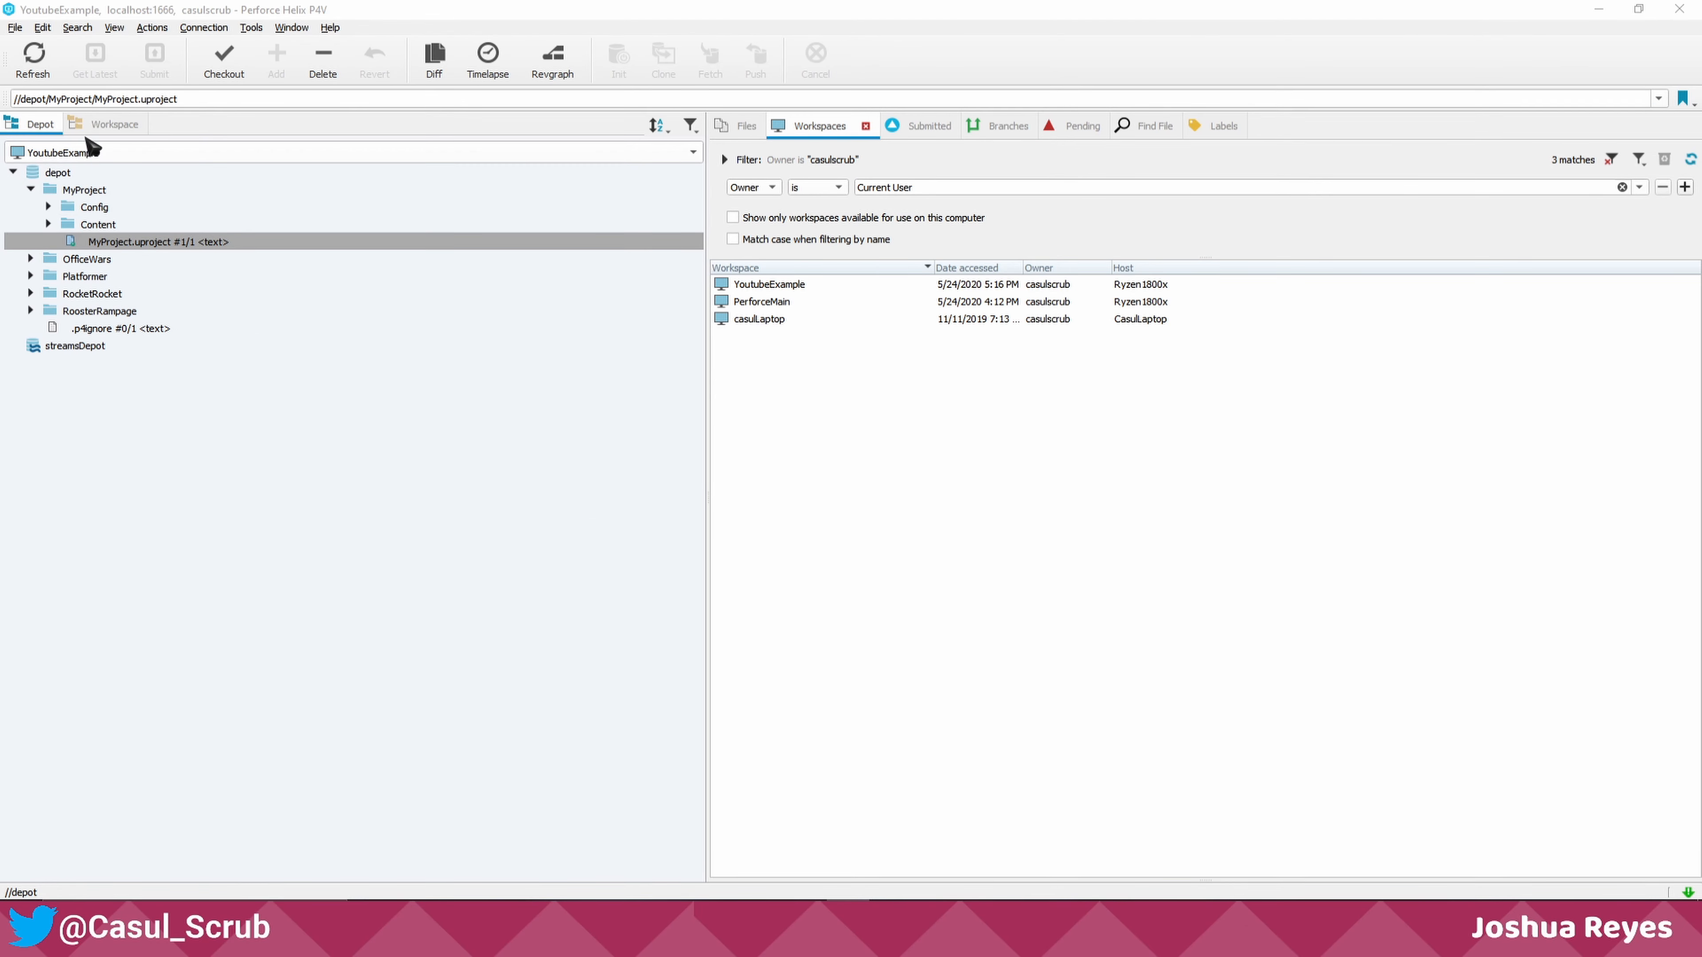
- Return to the workspace tree and open MyProject.uproject in the Unreal Editor
left_click(111, 124)
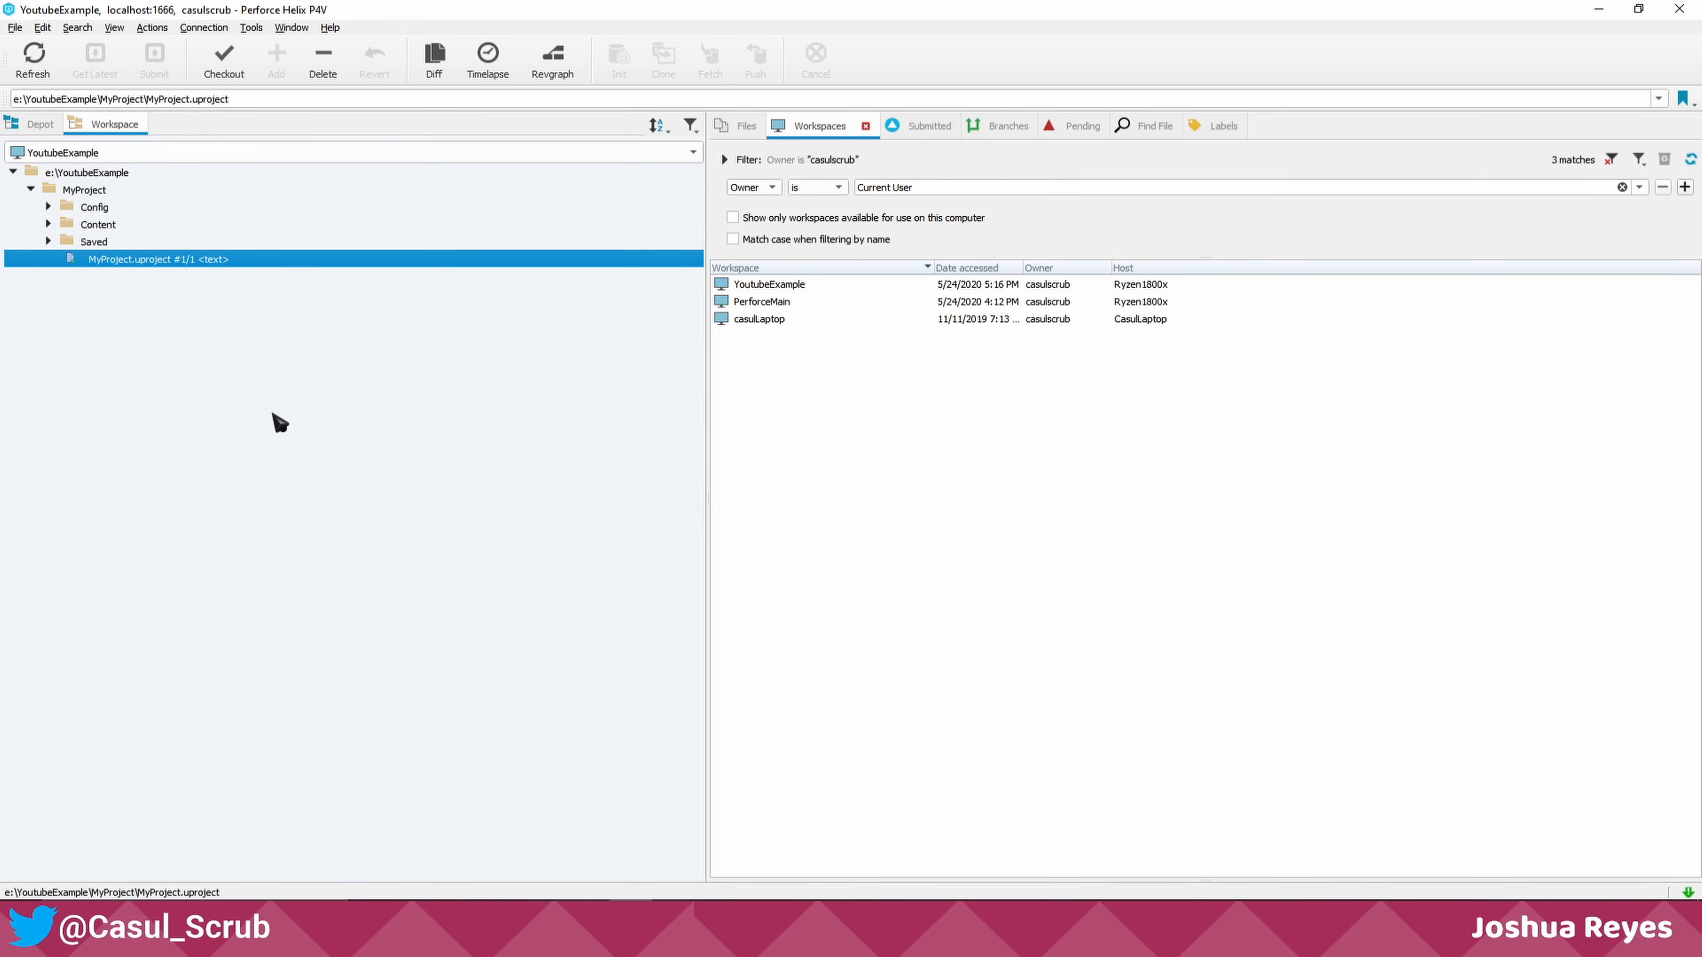
right_click(192, 265)
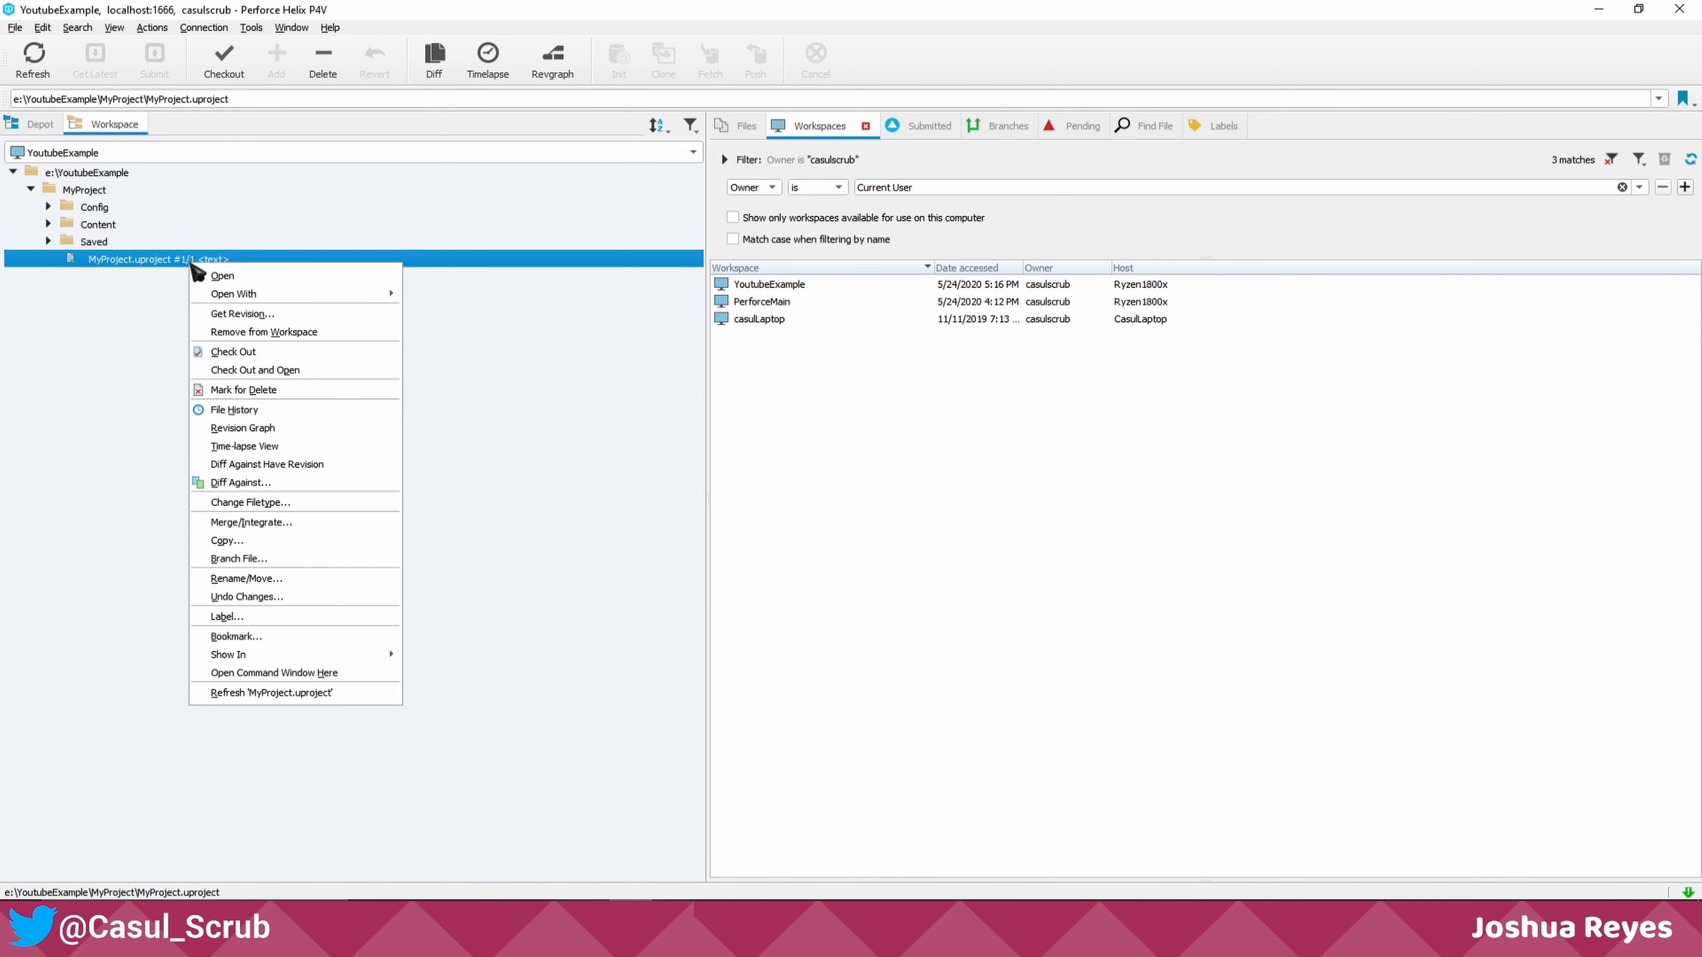
left_click(221, 275)
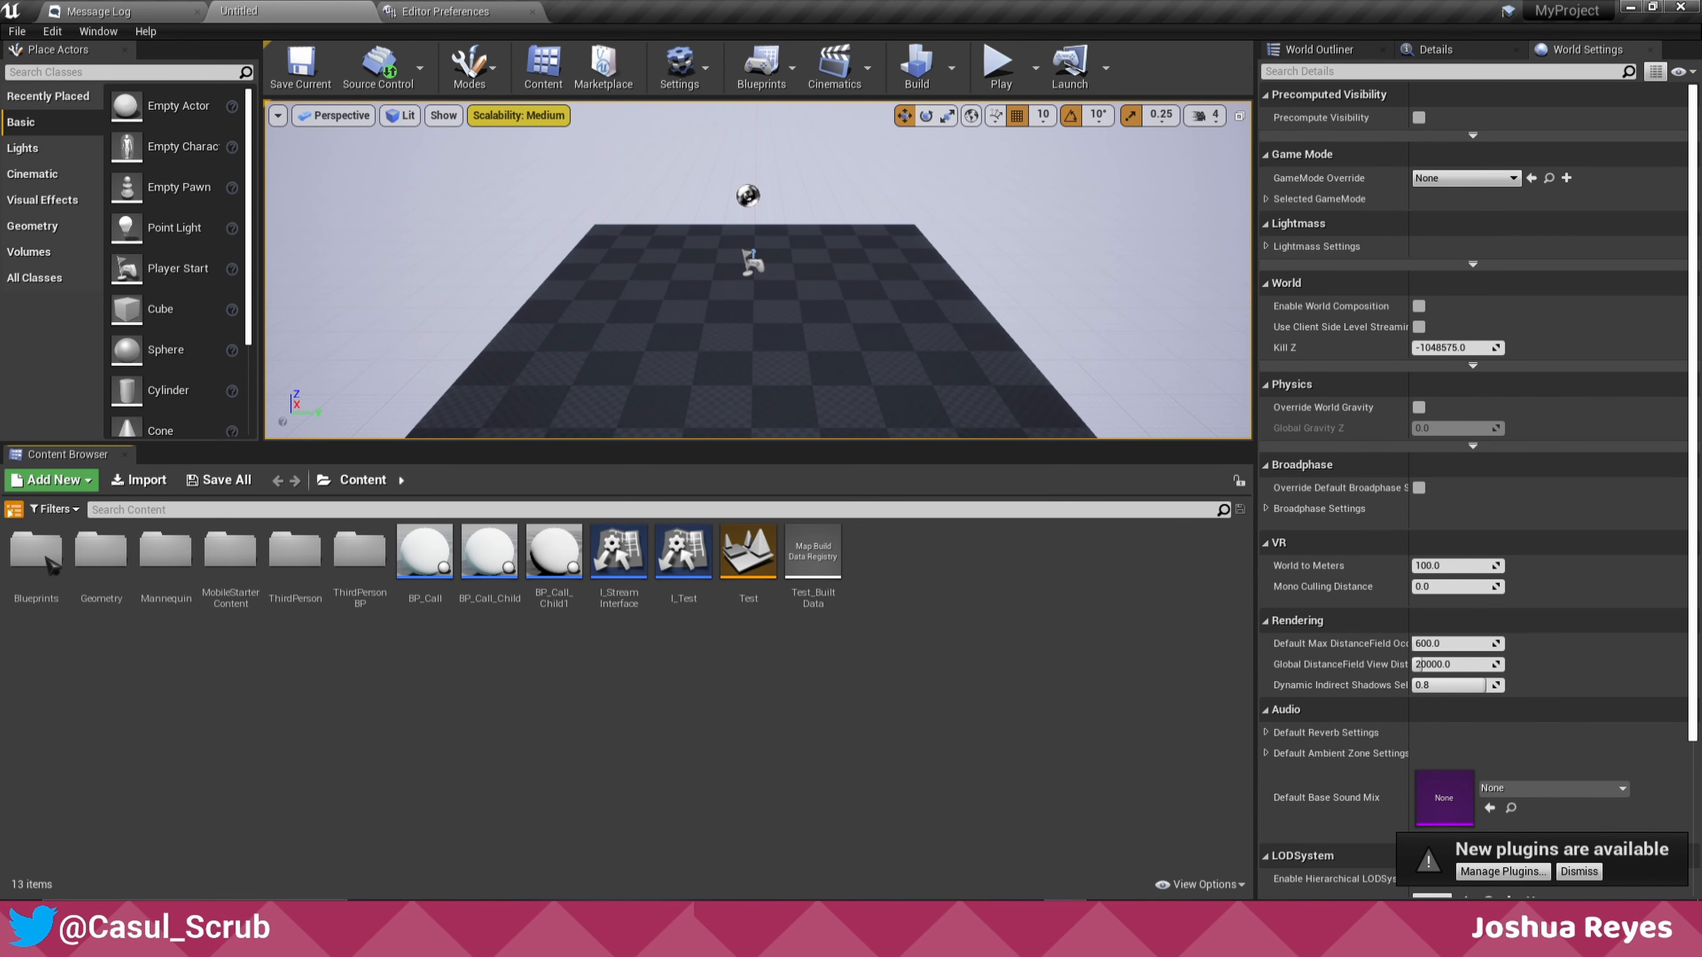
- Show the content browser's folder tree and connect source control to Perforce with the YoutubeExample workspace
left_click(13, 509)
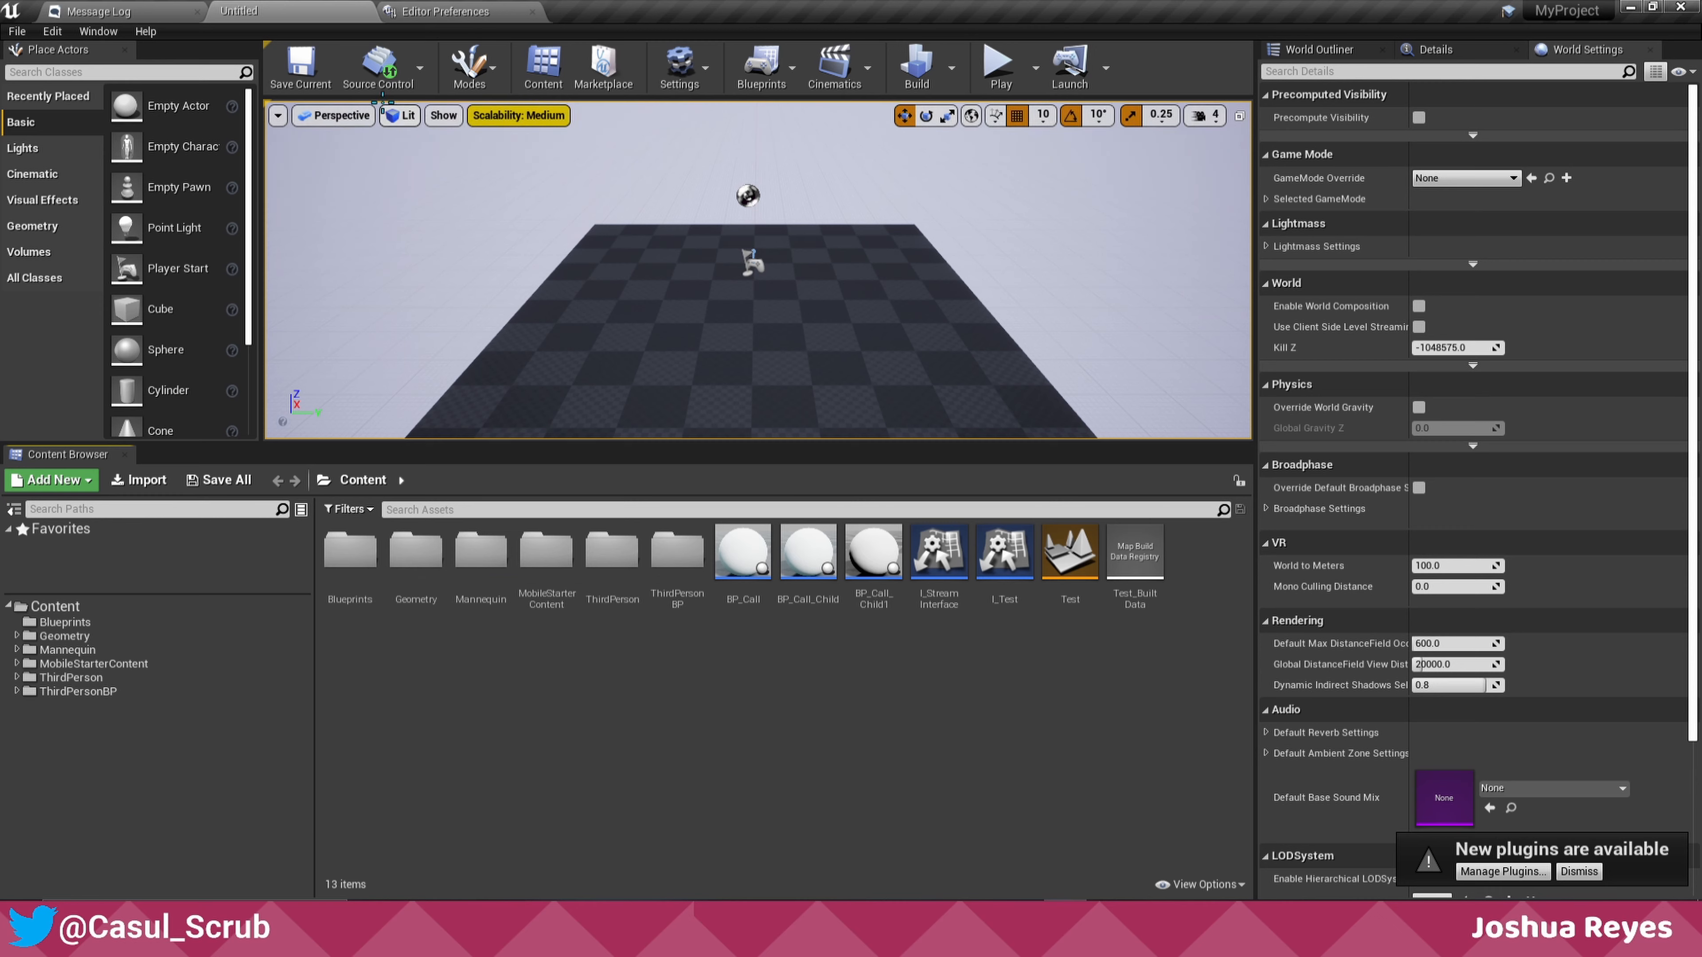
left_click(385, 84)
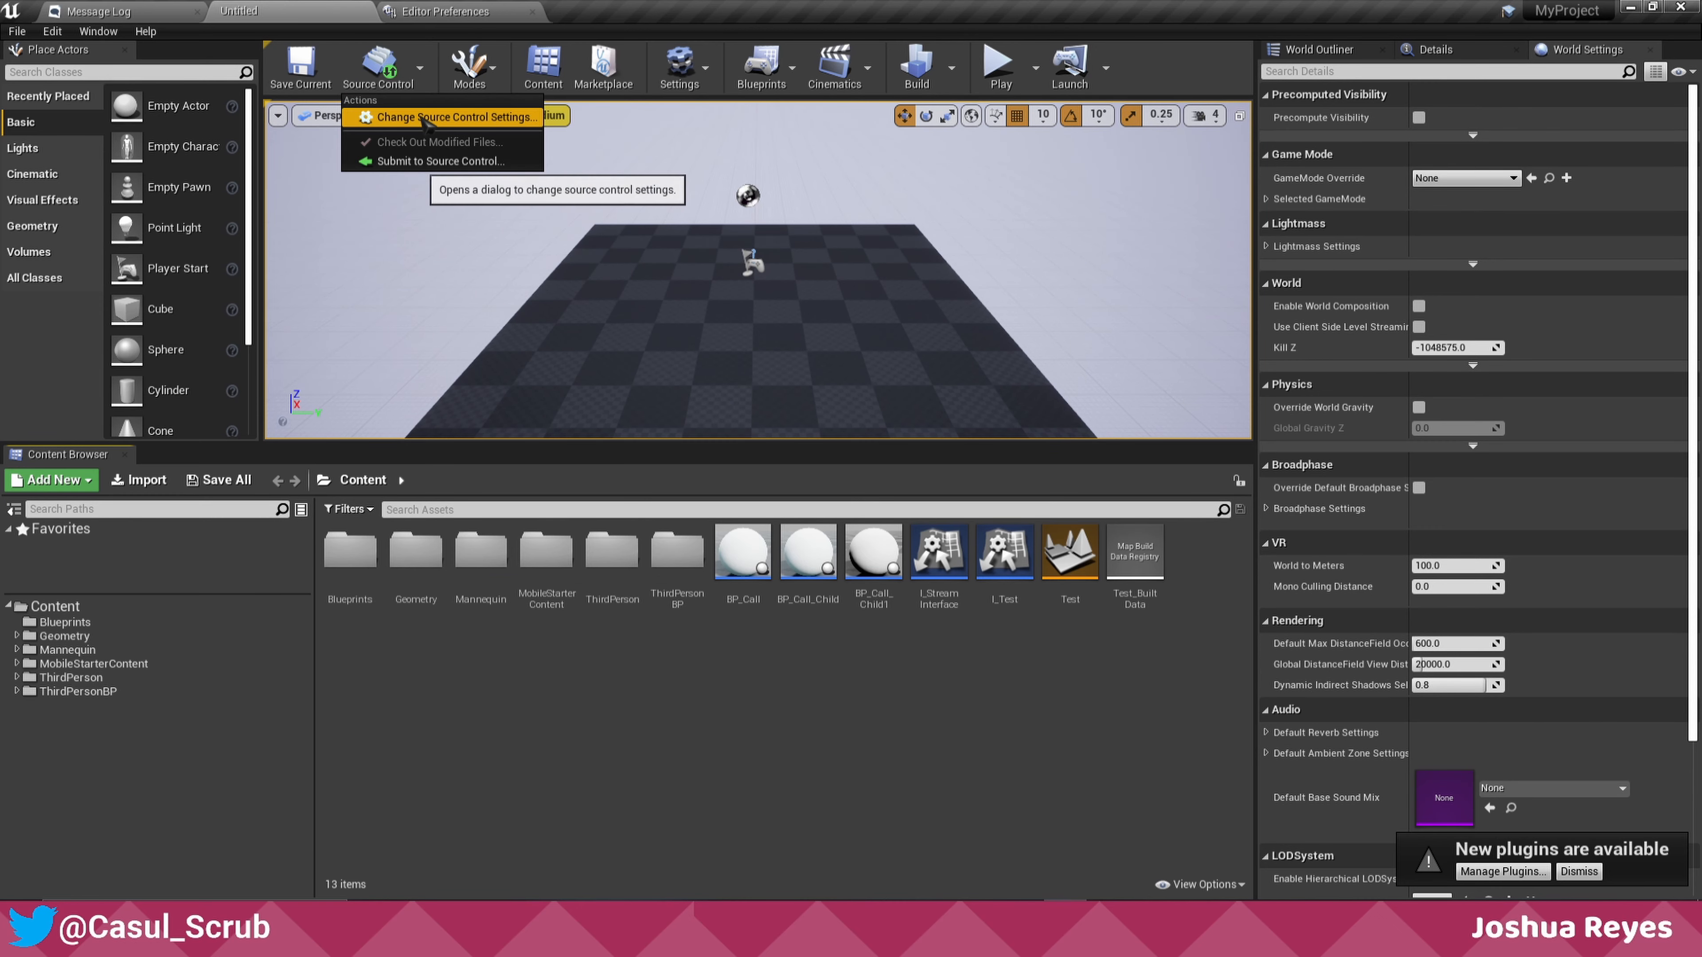
left_click(429, 116)
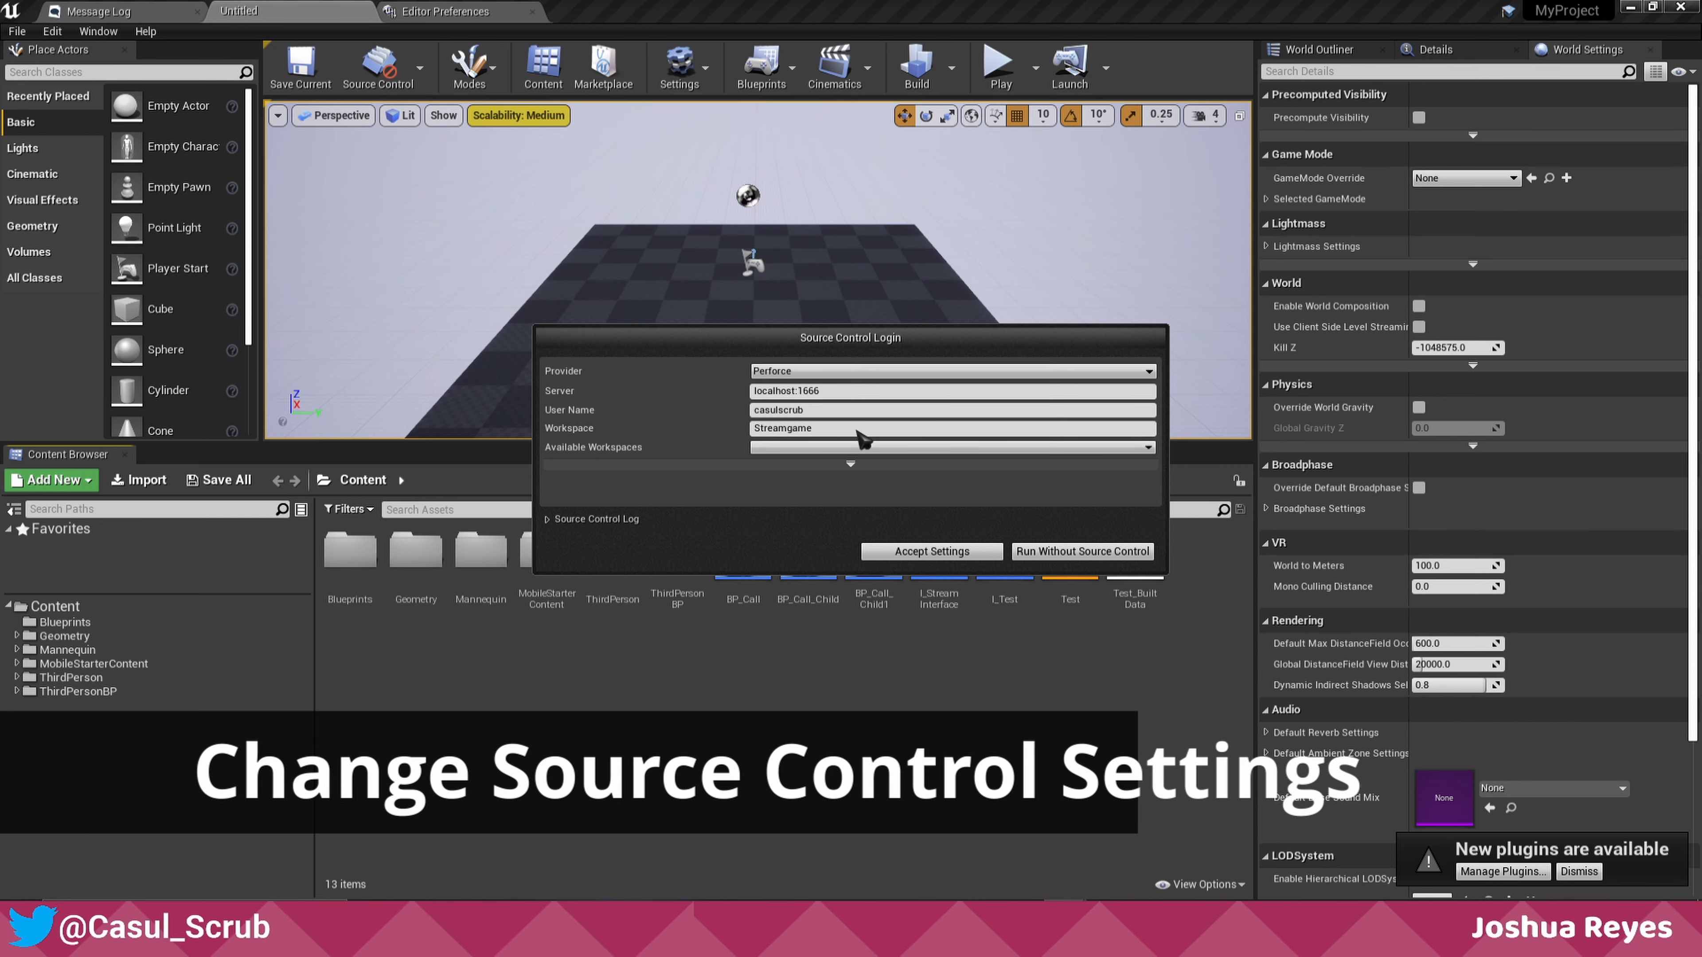
left_click(896, 373)
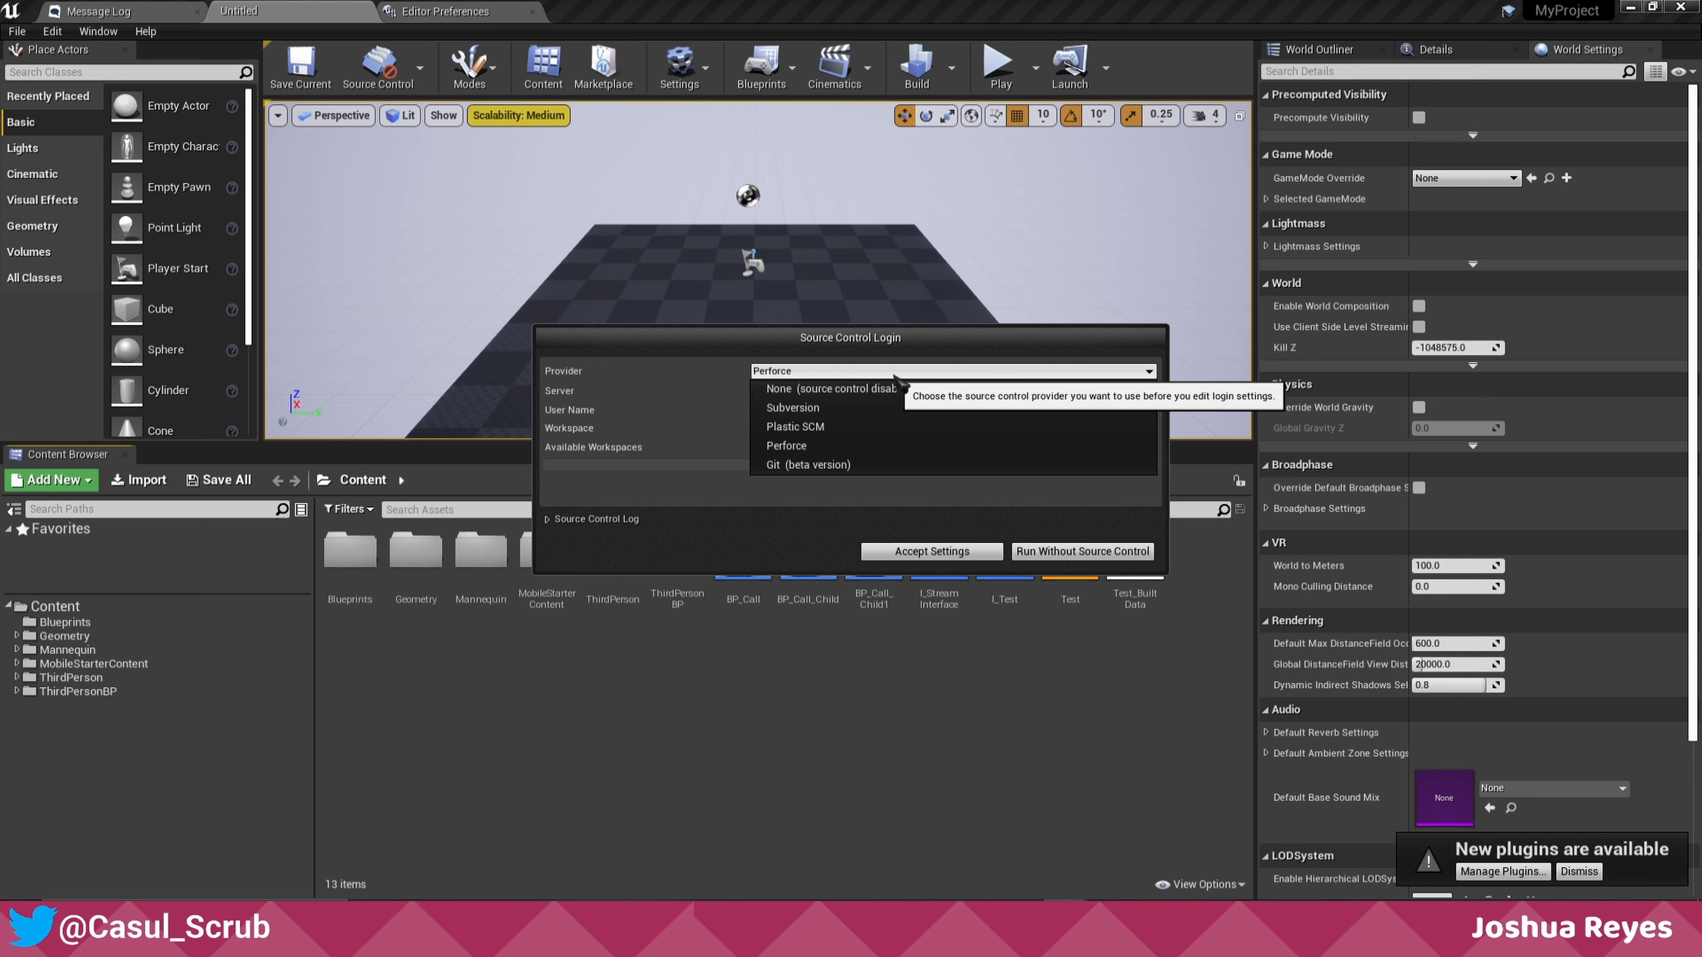
left_click(891, 446)
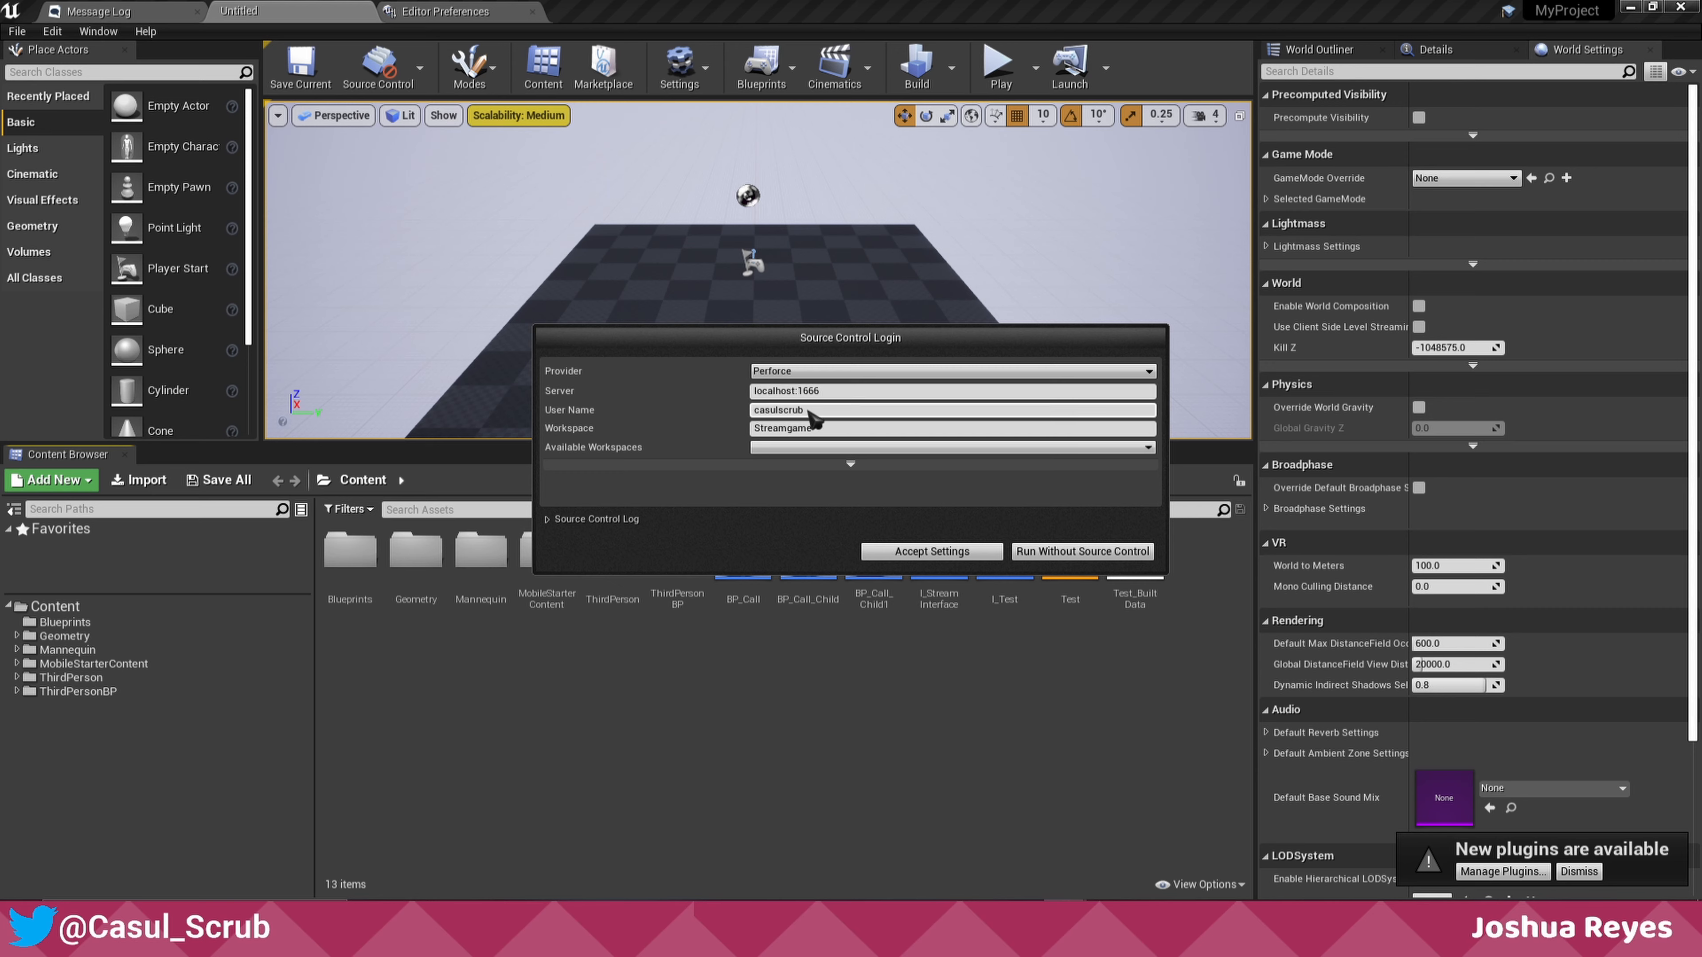
left_click(864, 448)
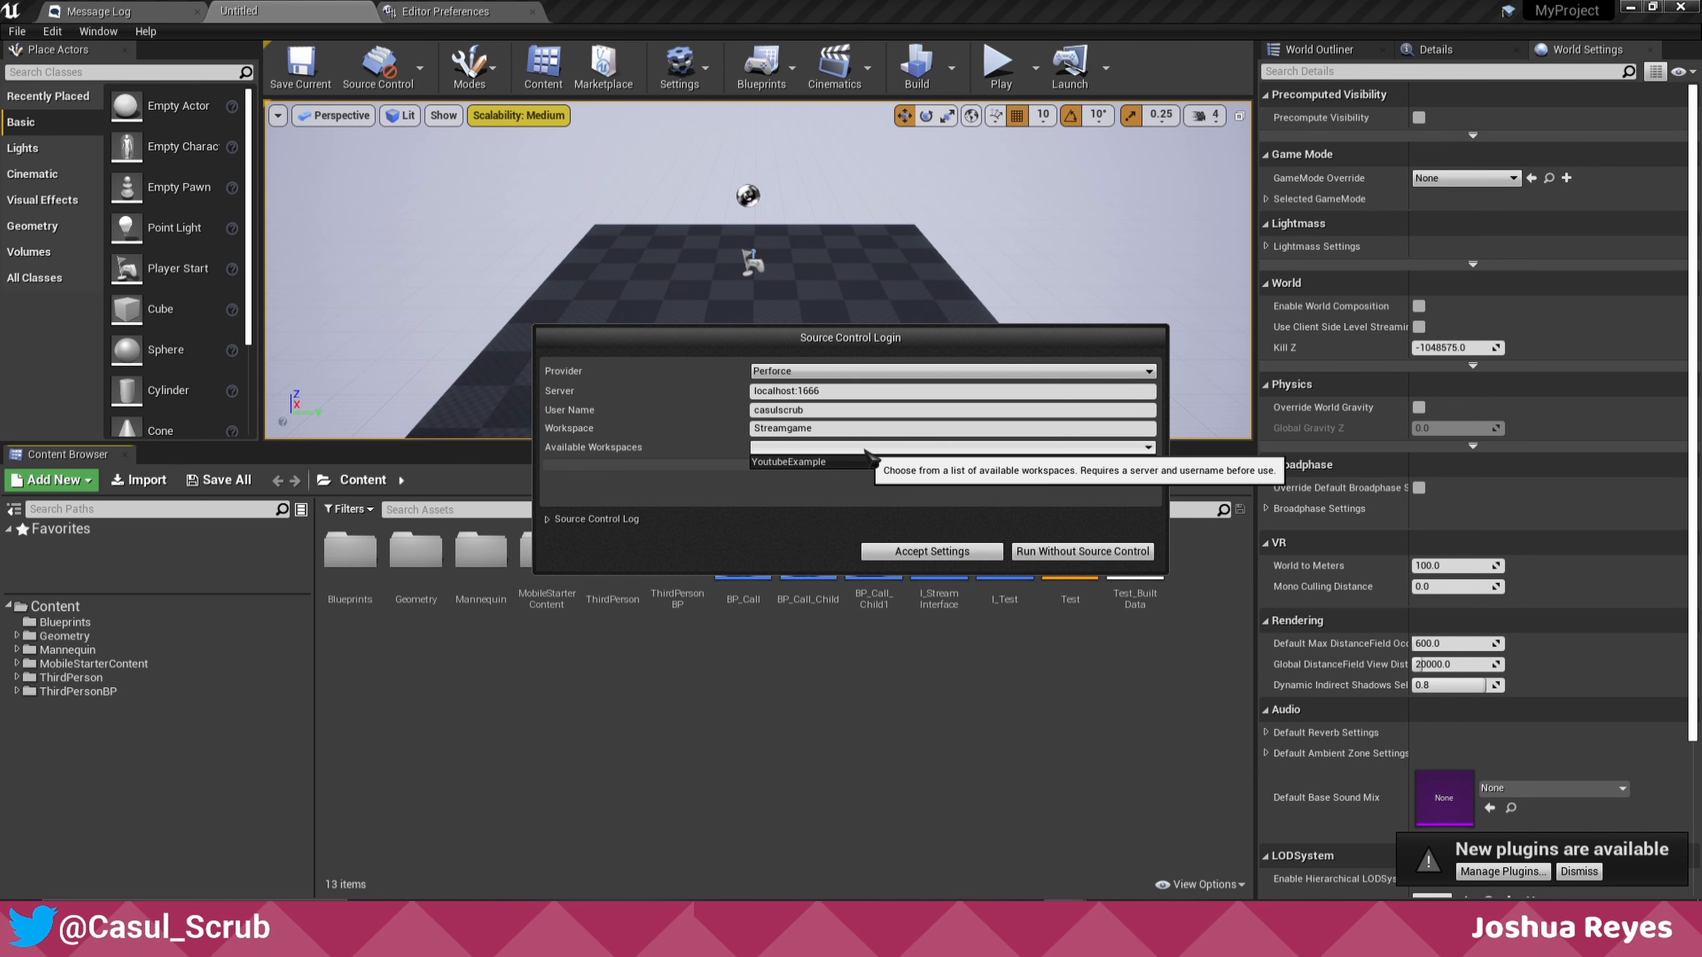
left_click(871, 463)
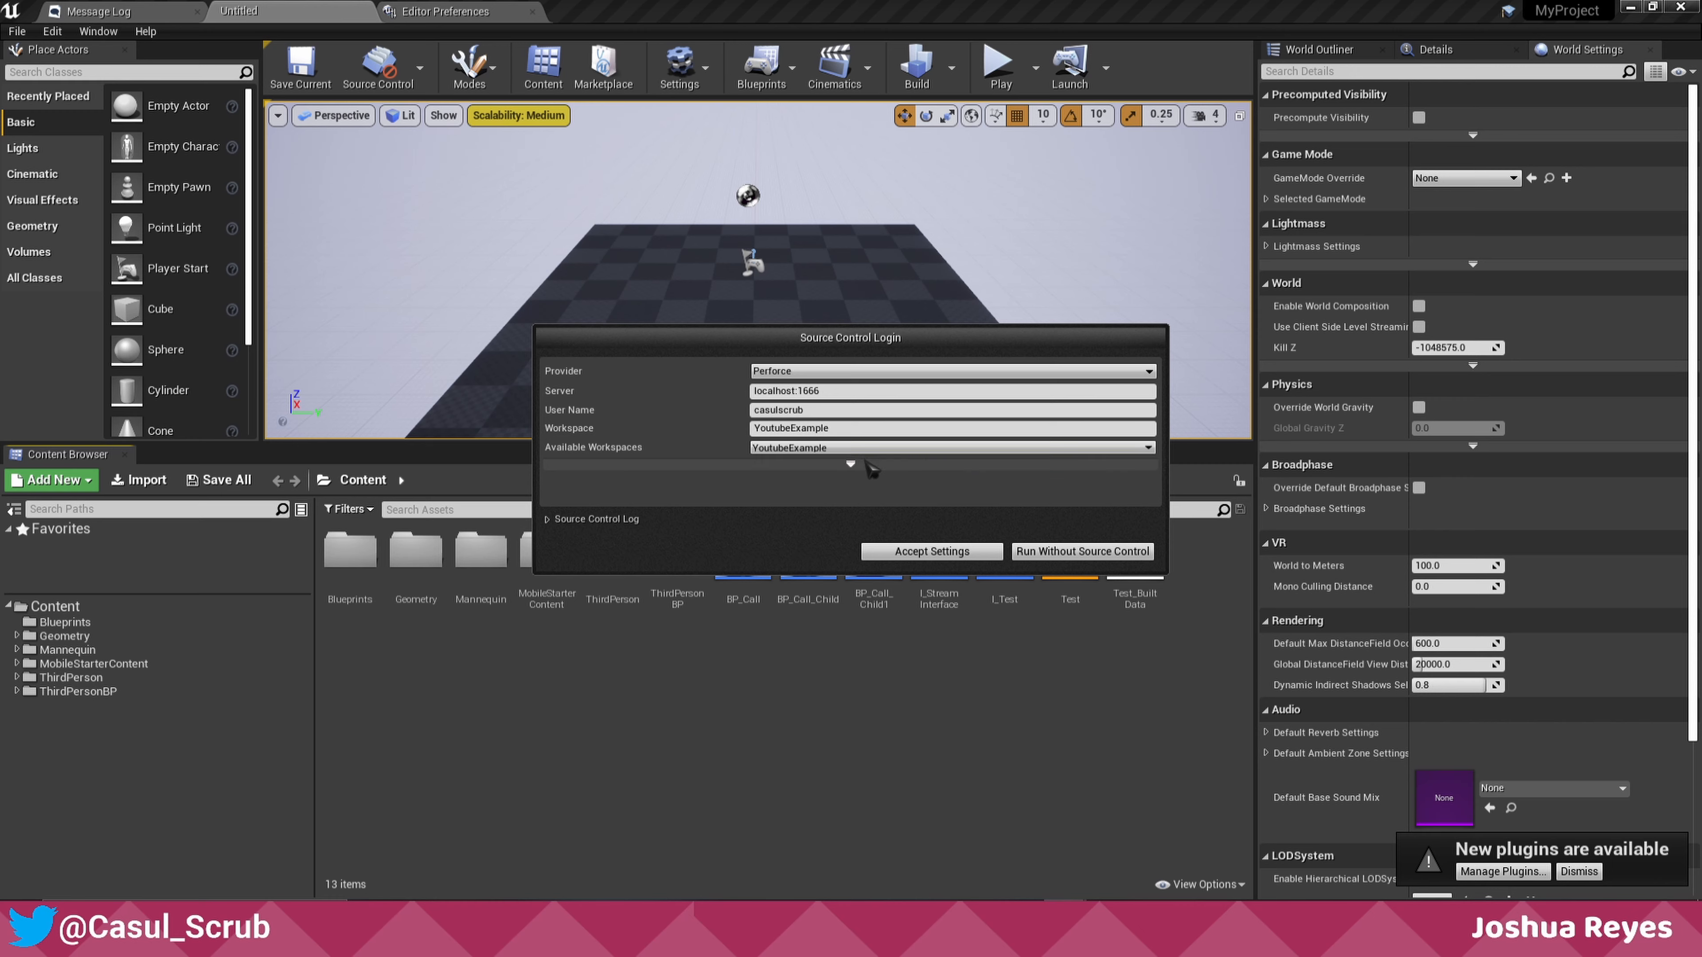
left_click(930, 553)
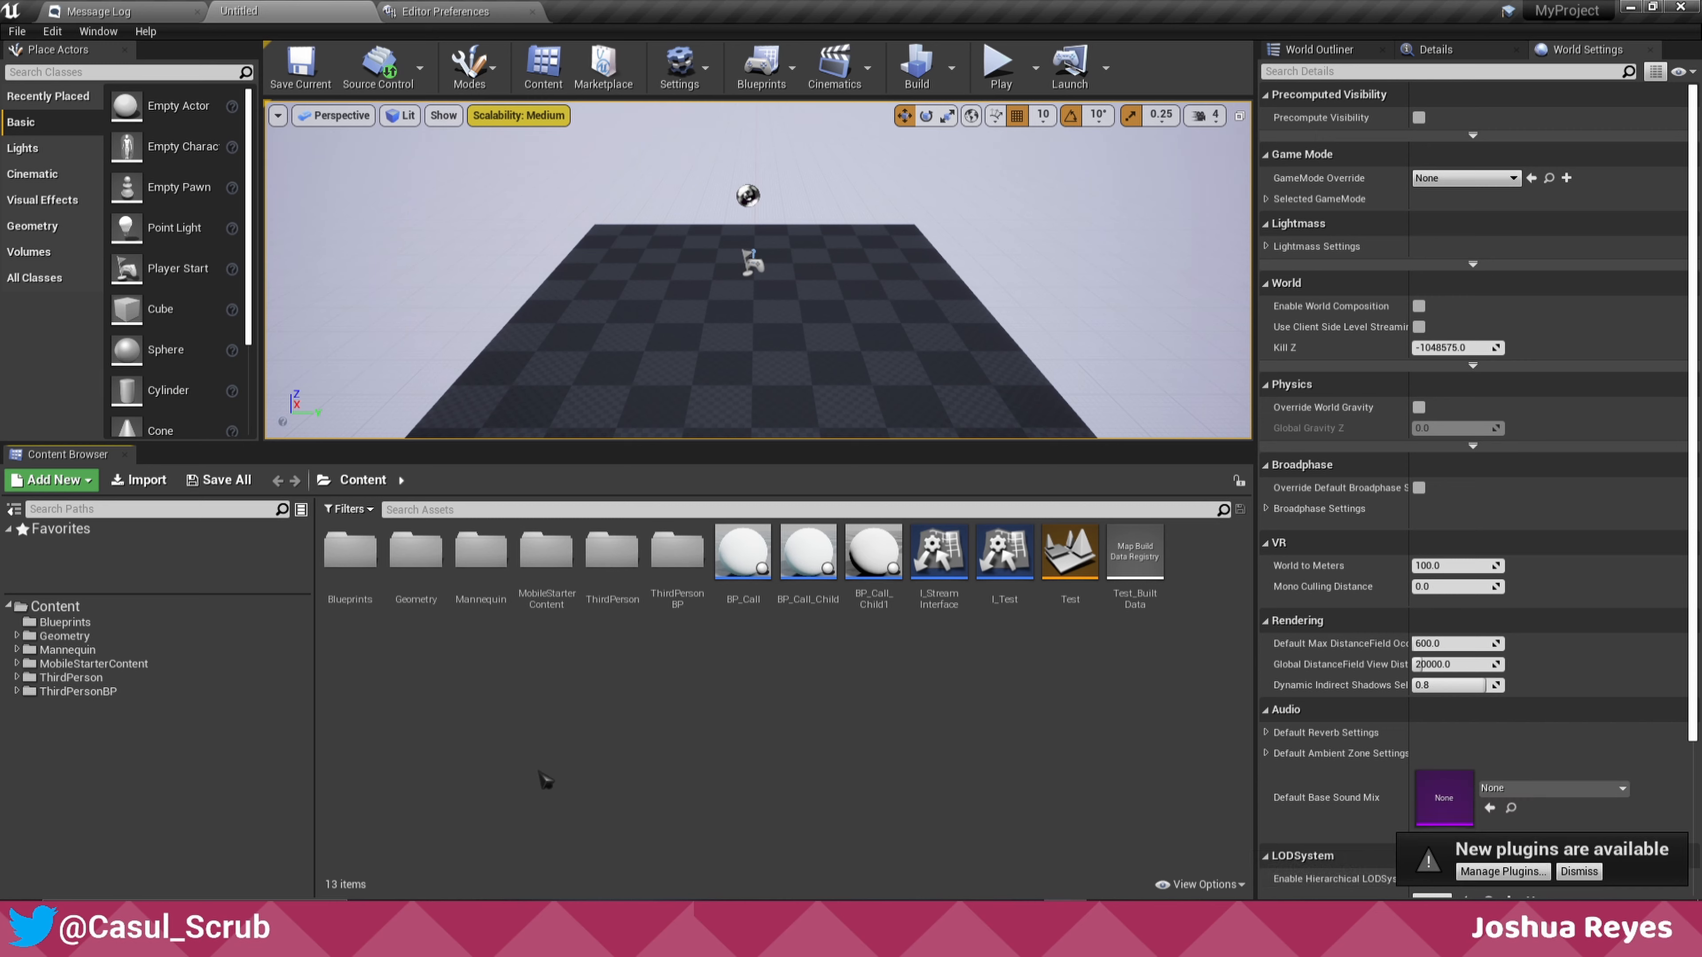
- Sync the Content folder from source control
right_click(73, 621)
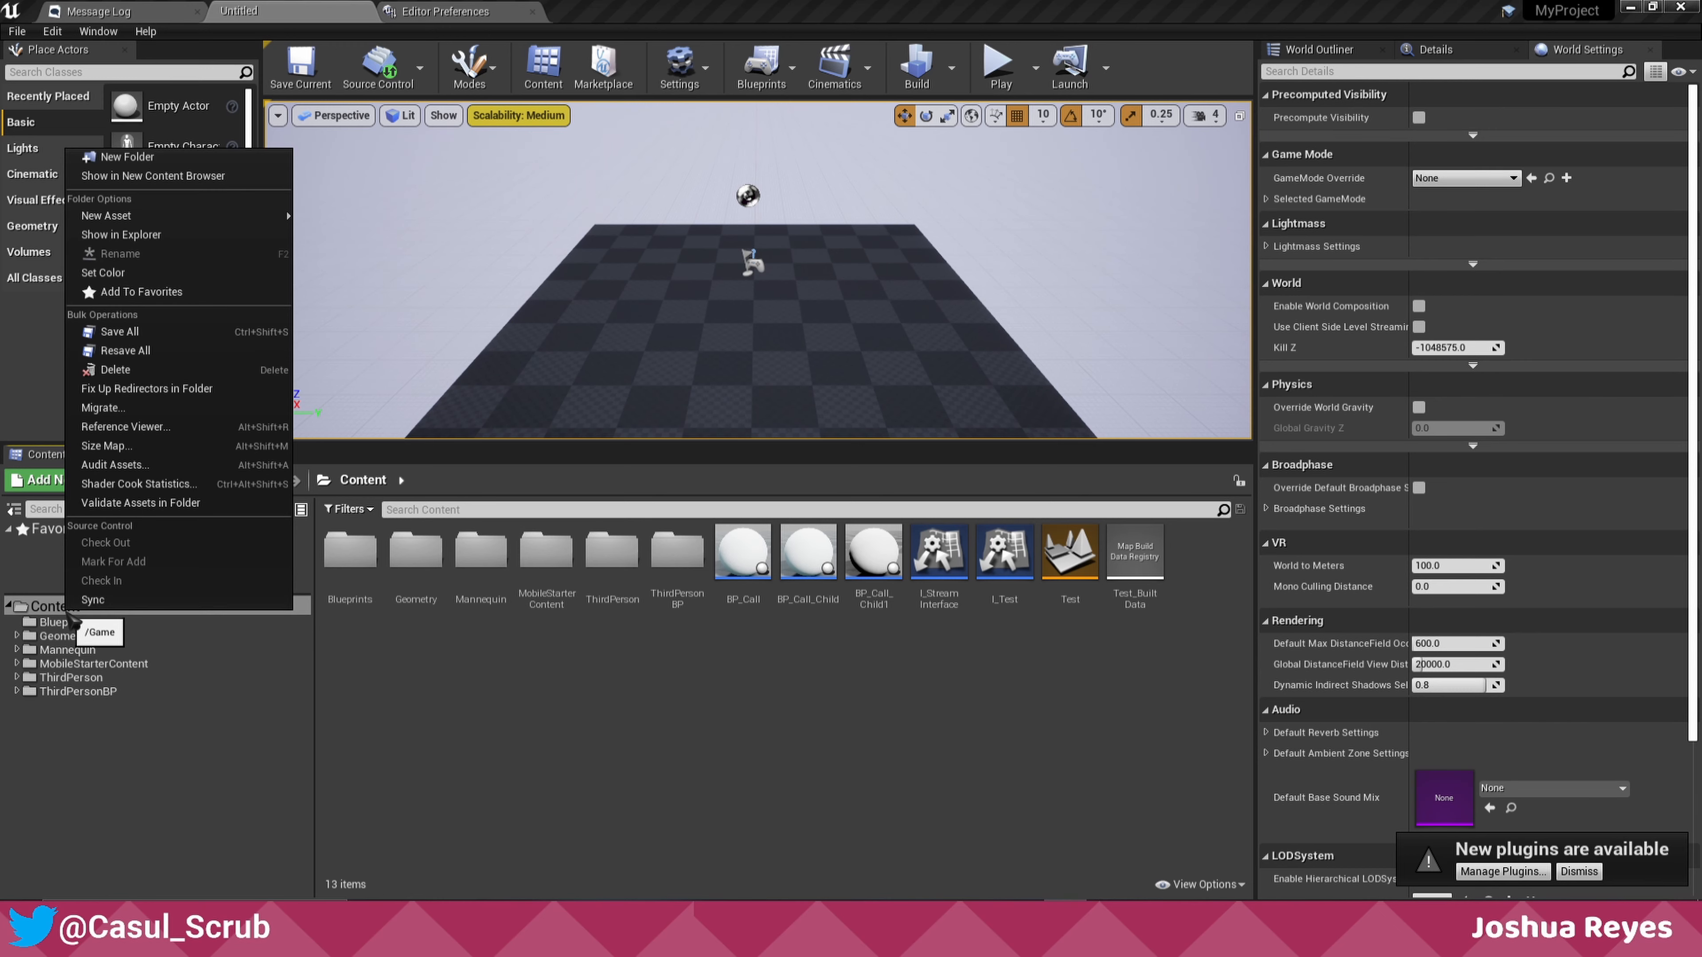
left_click(94, 599)
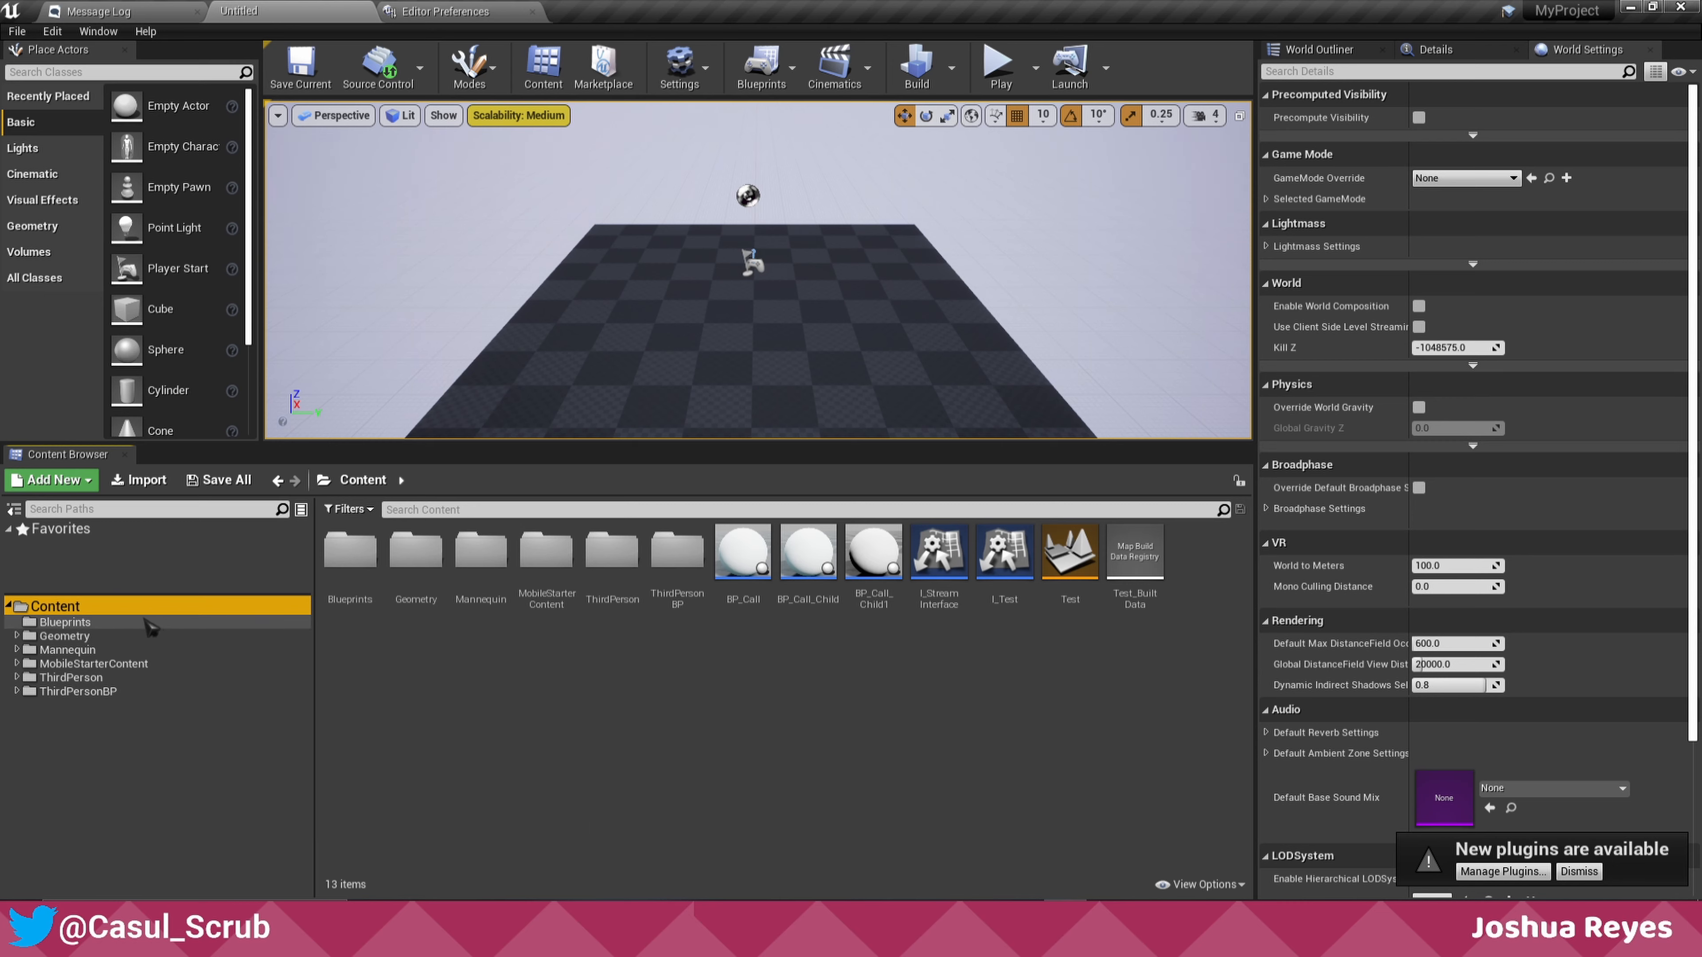
right_click(134, 608)
left_click(214, 594)
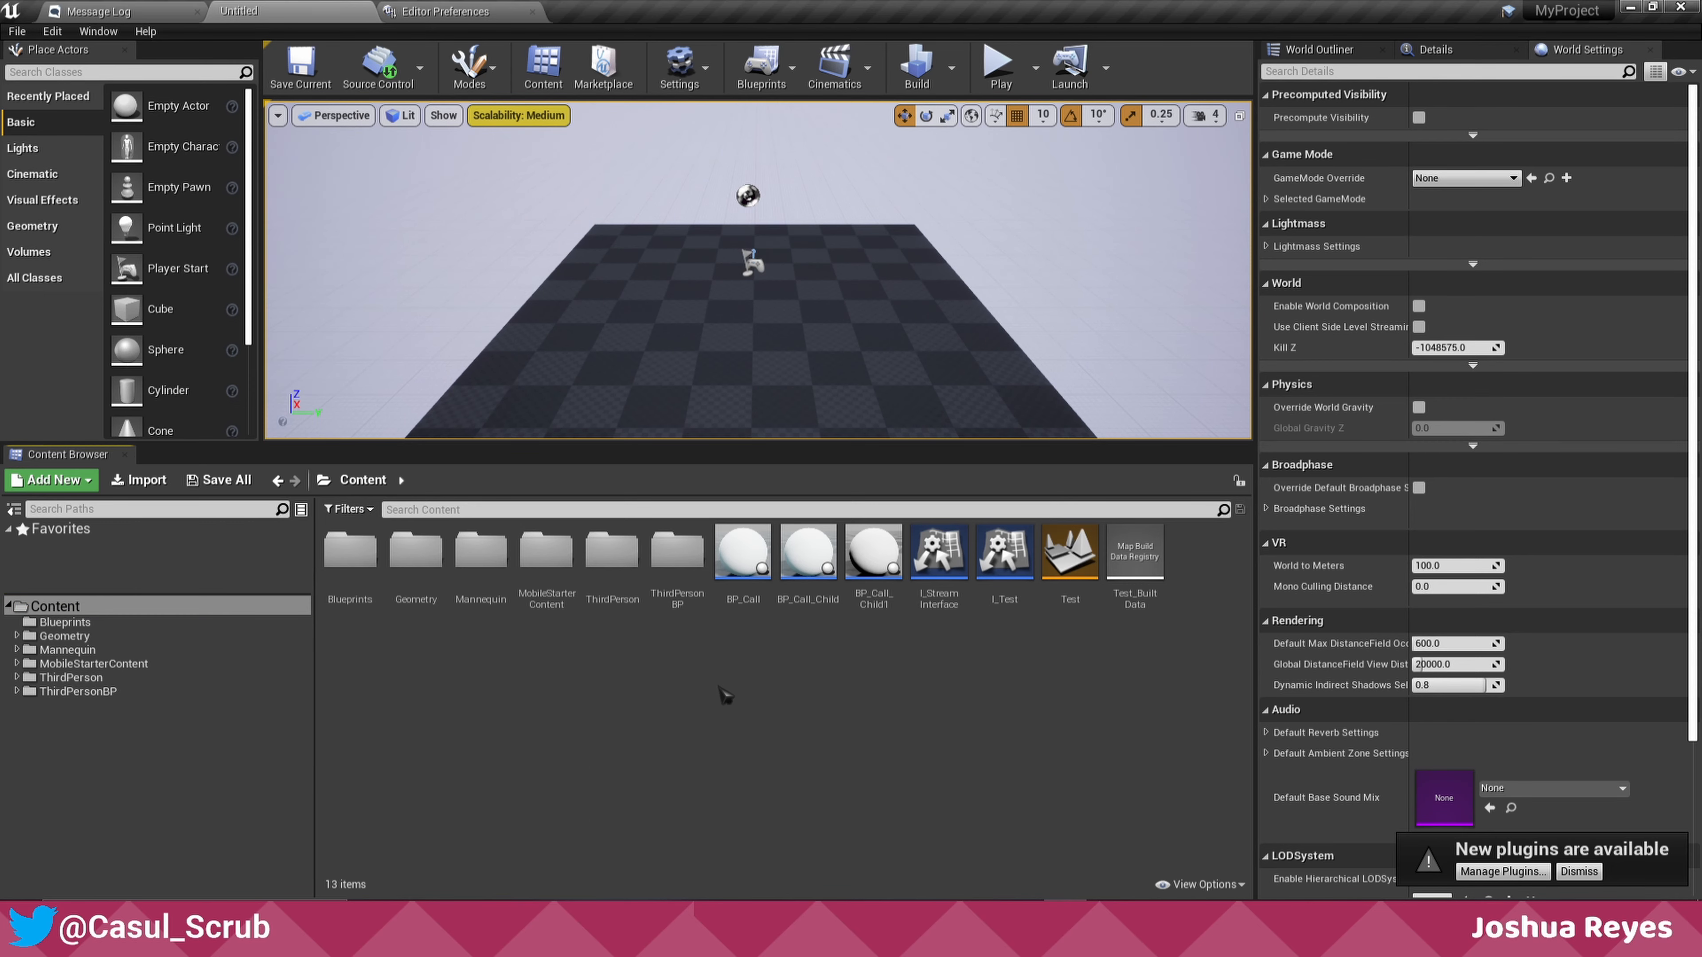
- Examine the source control options offered for the BP_Call asset
right_click(750, 571)
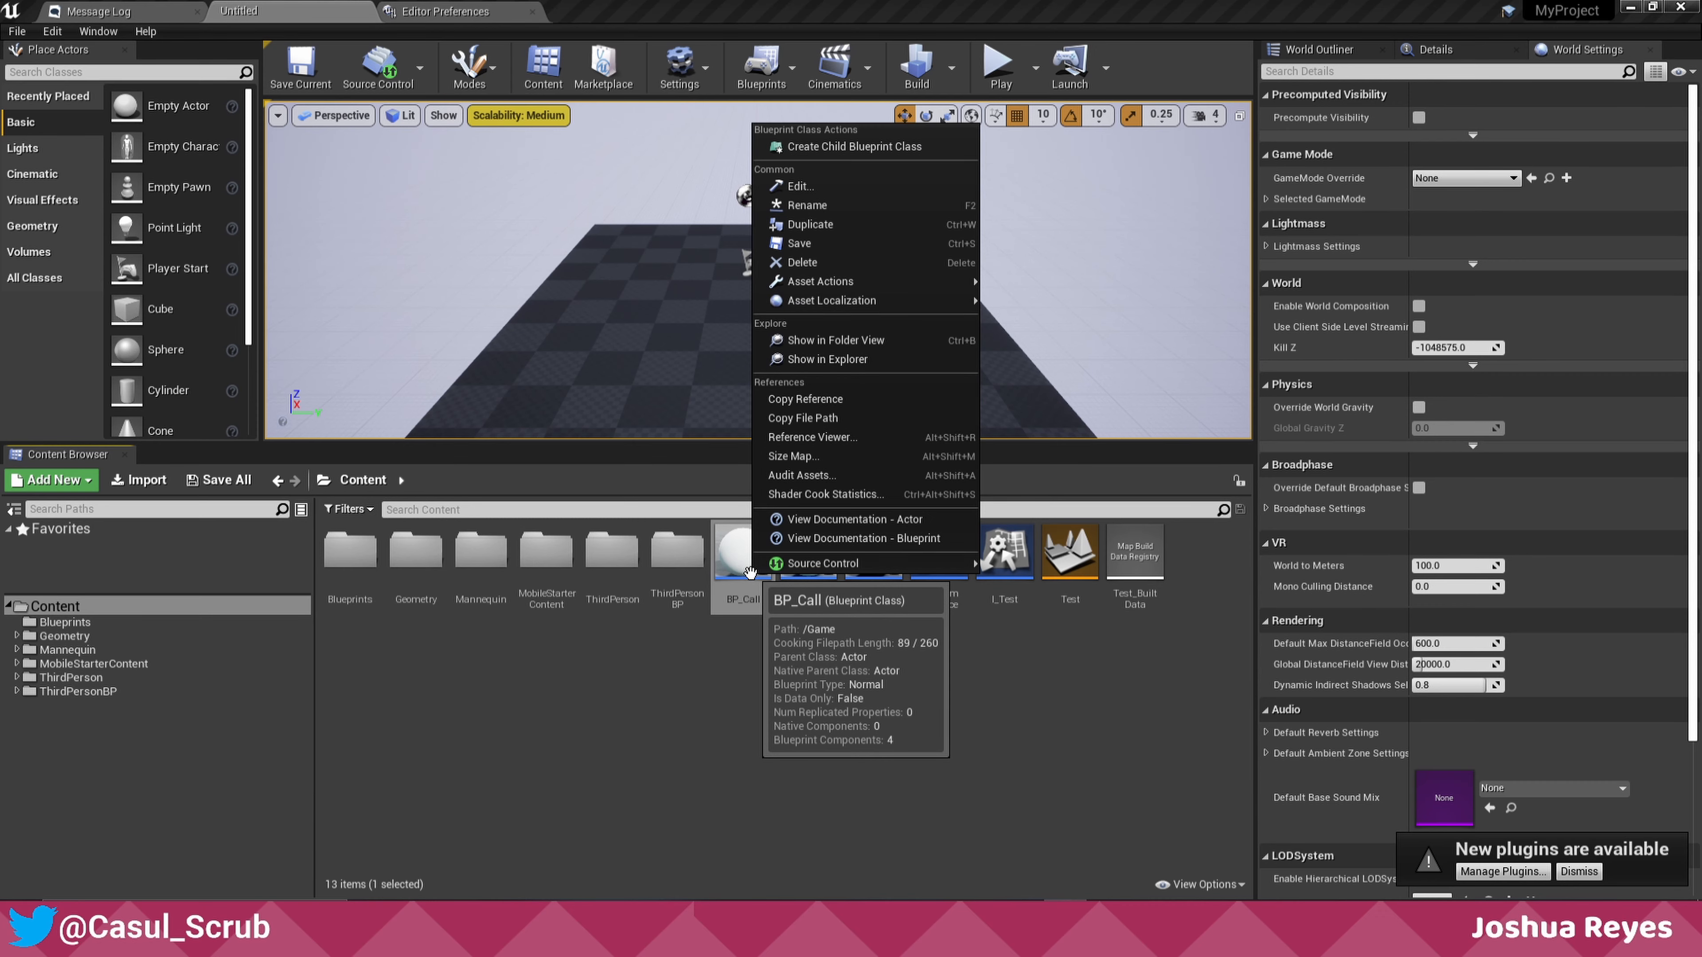
mouse_move(776, 570)
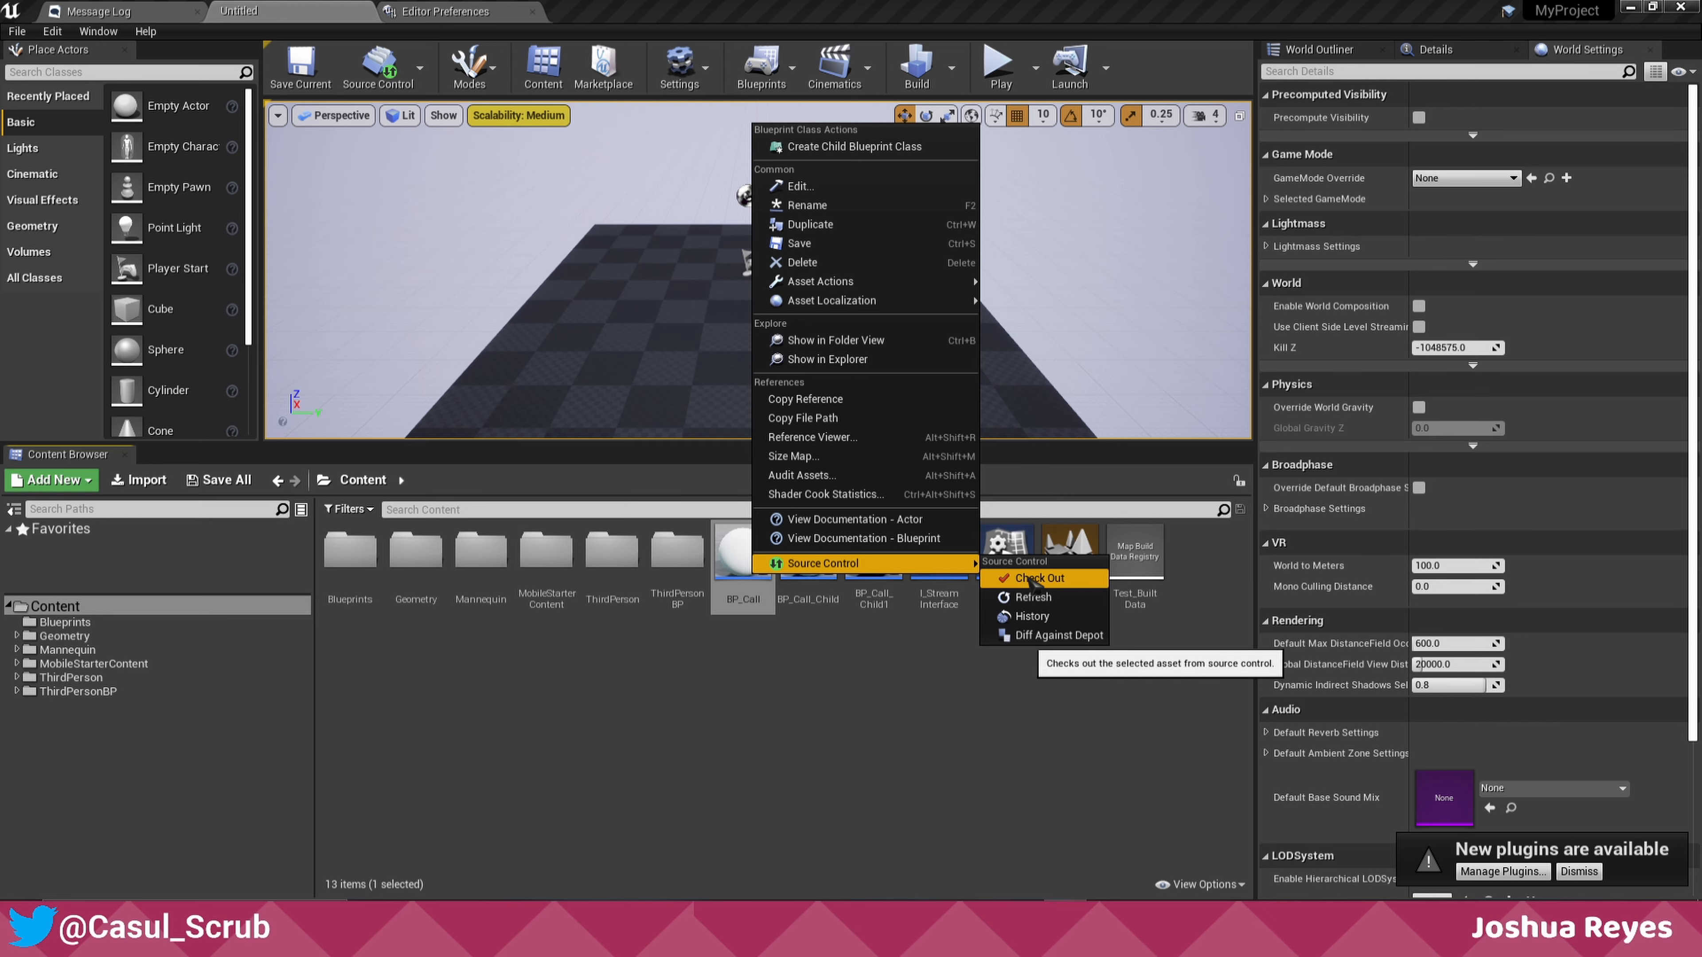
left_click(770, 720)
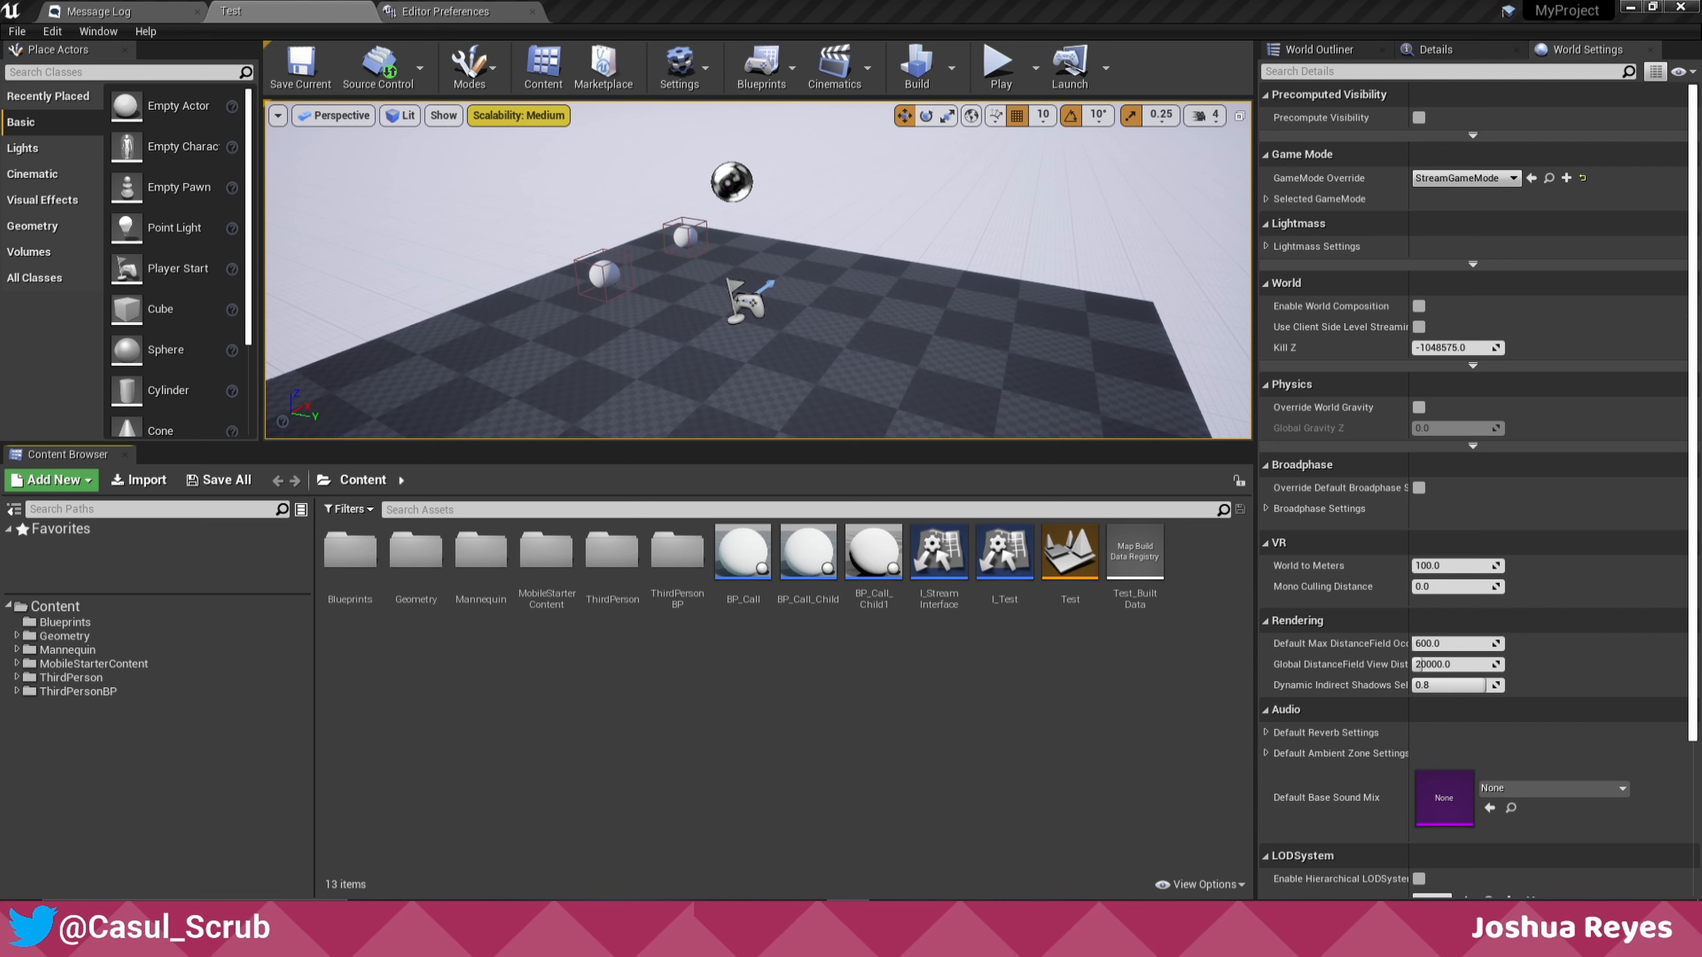
- Filter the Editor Preferences by "source", enable Automatically Checkout on Asset Modification, and close the preferences
left_click(448, 11)
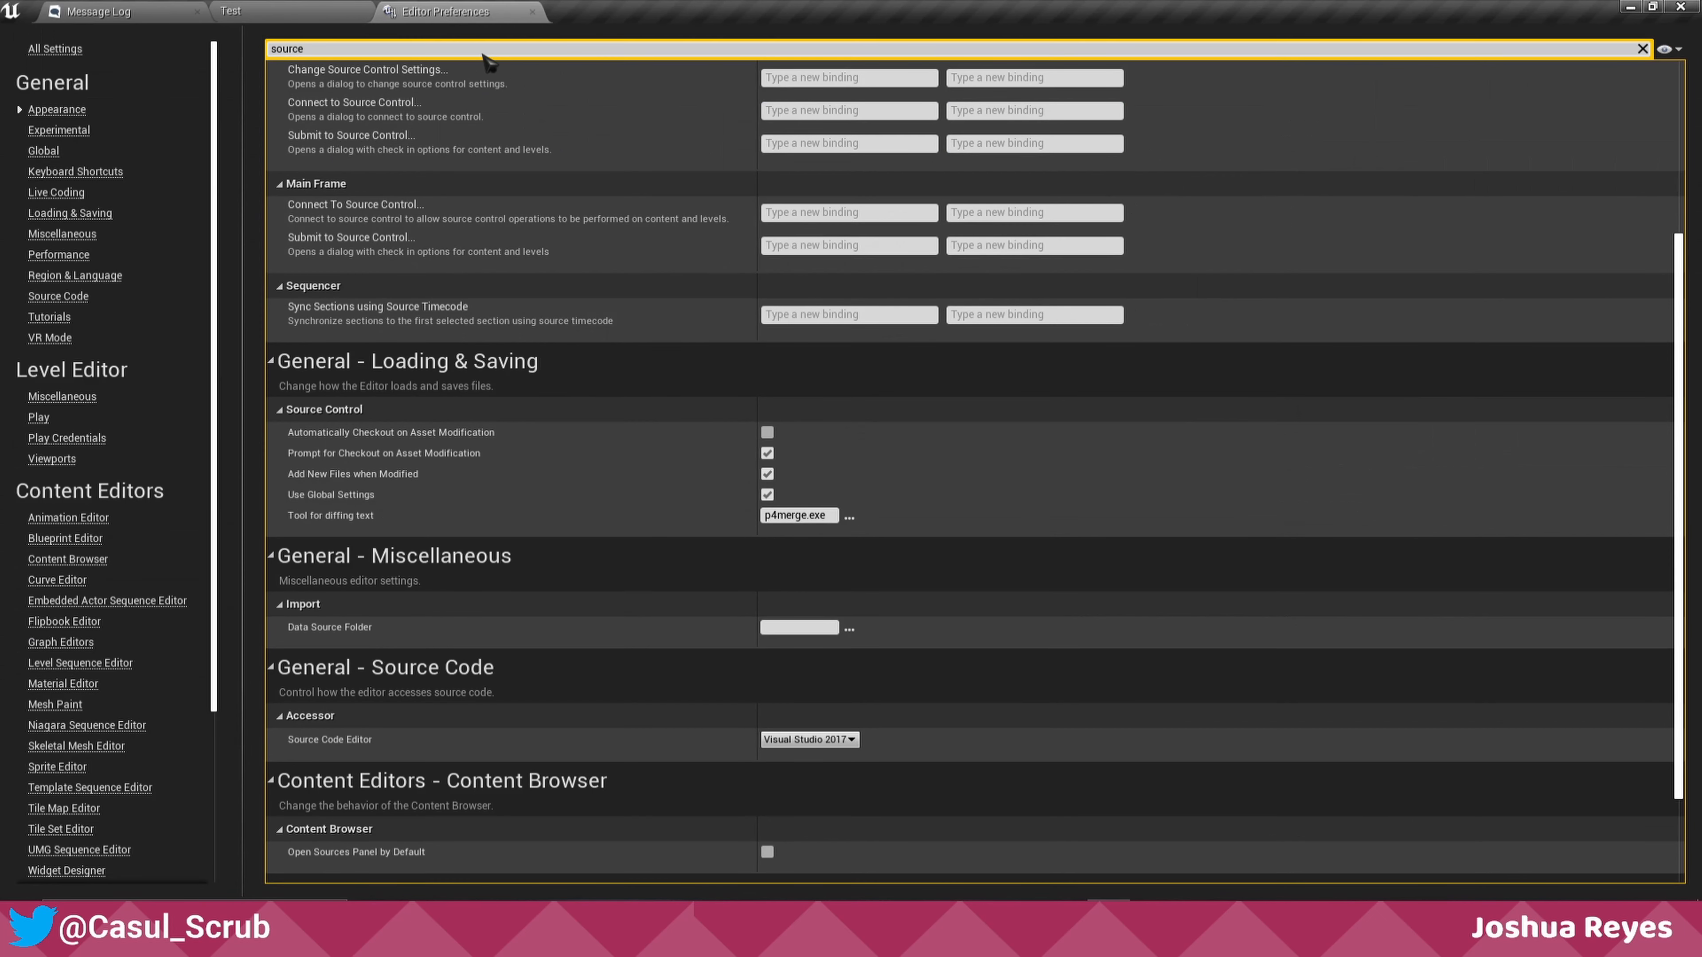
left_click(482, 55)
type("source")
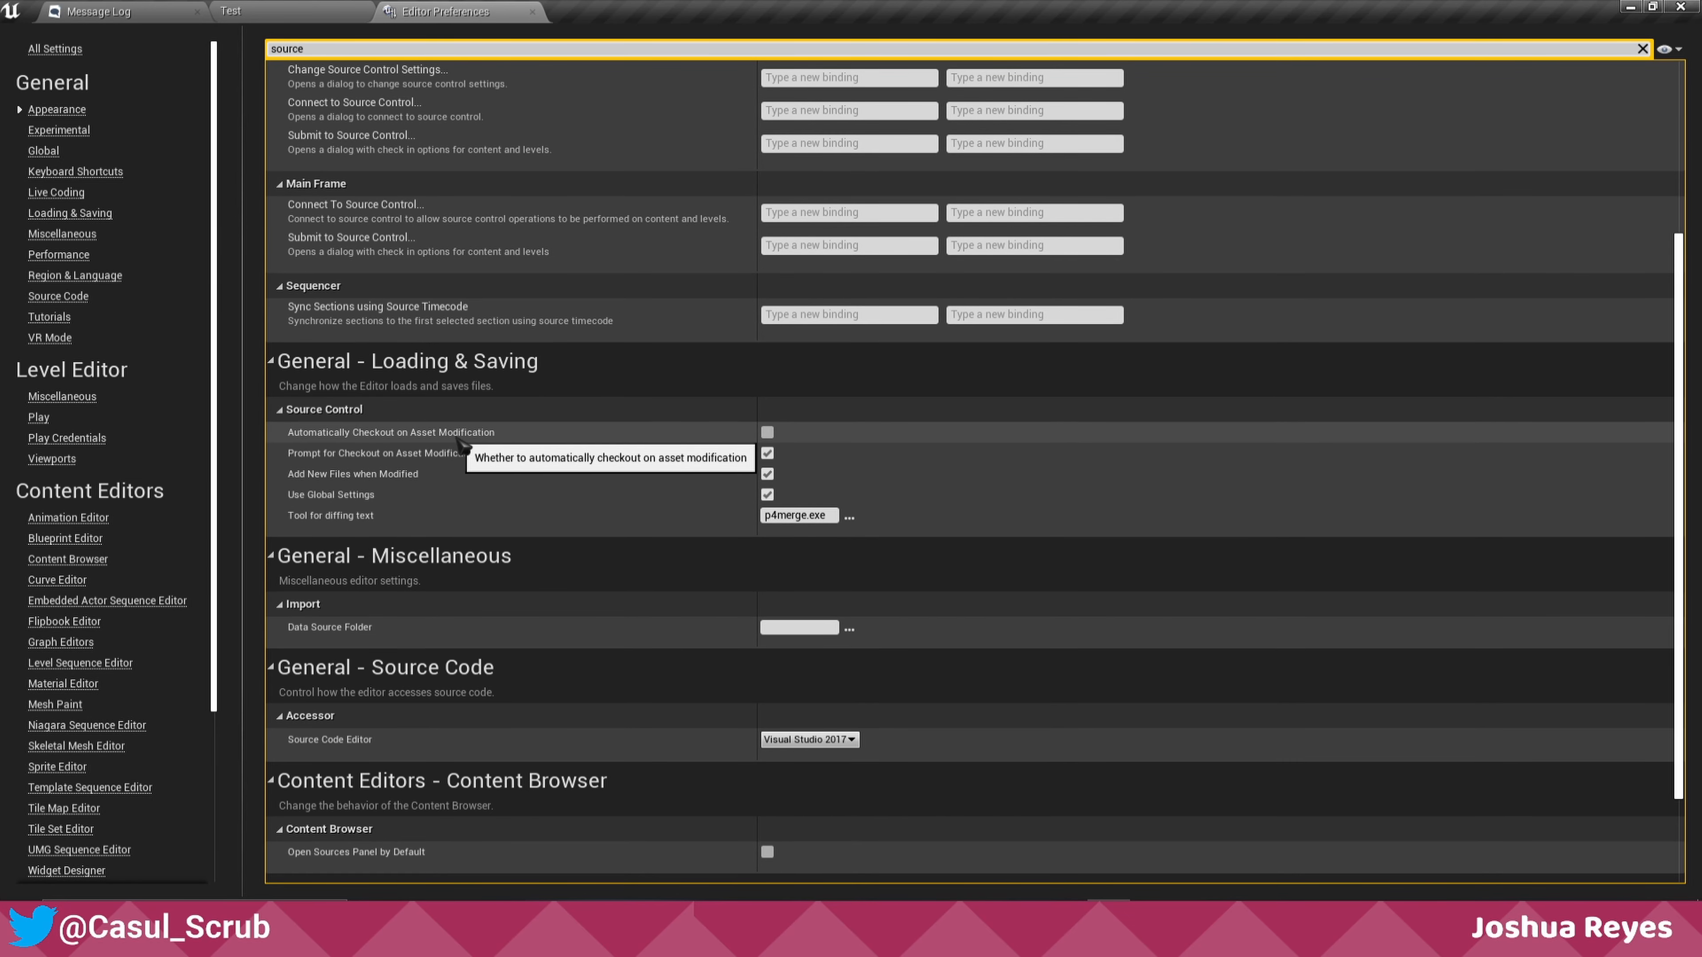
left_click(767, 433)
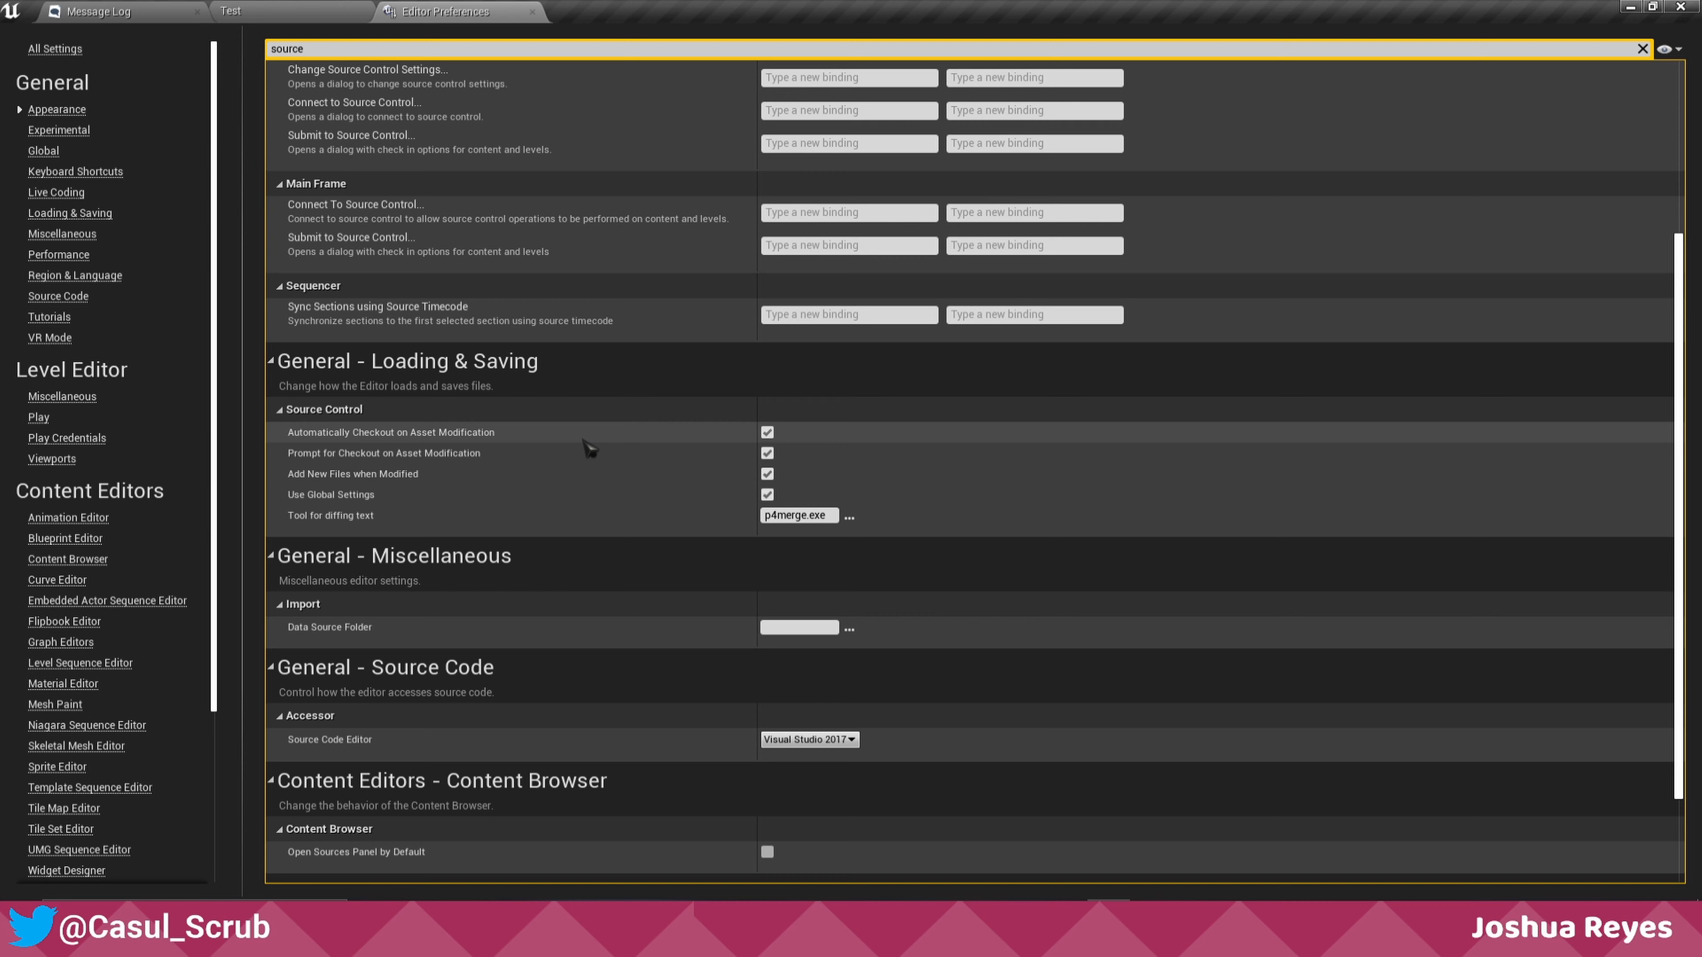
left_click(531, 12)
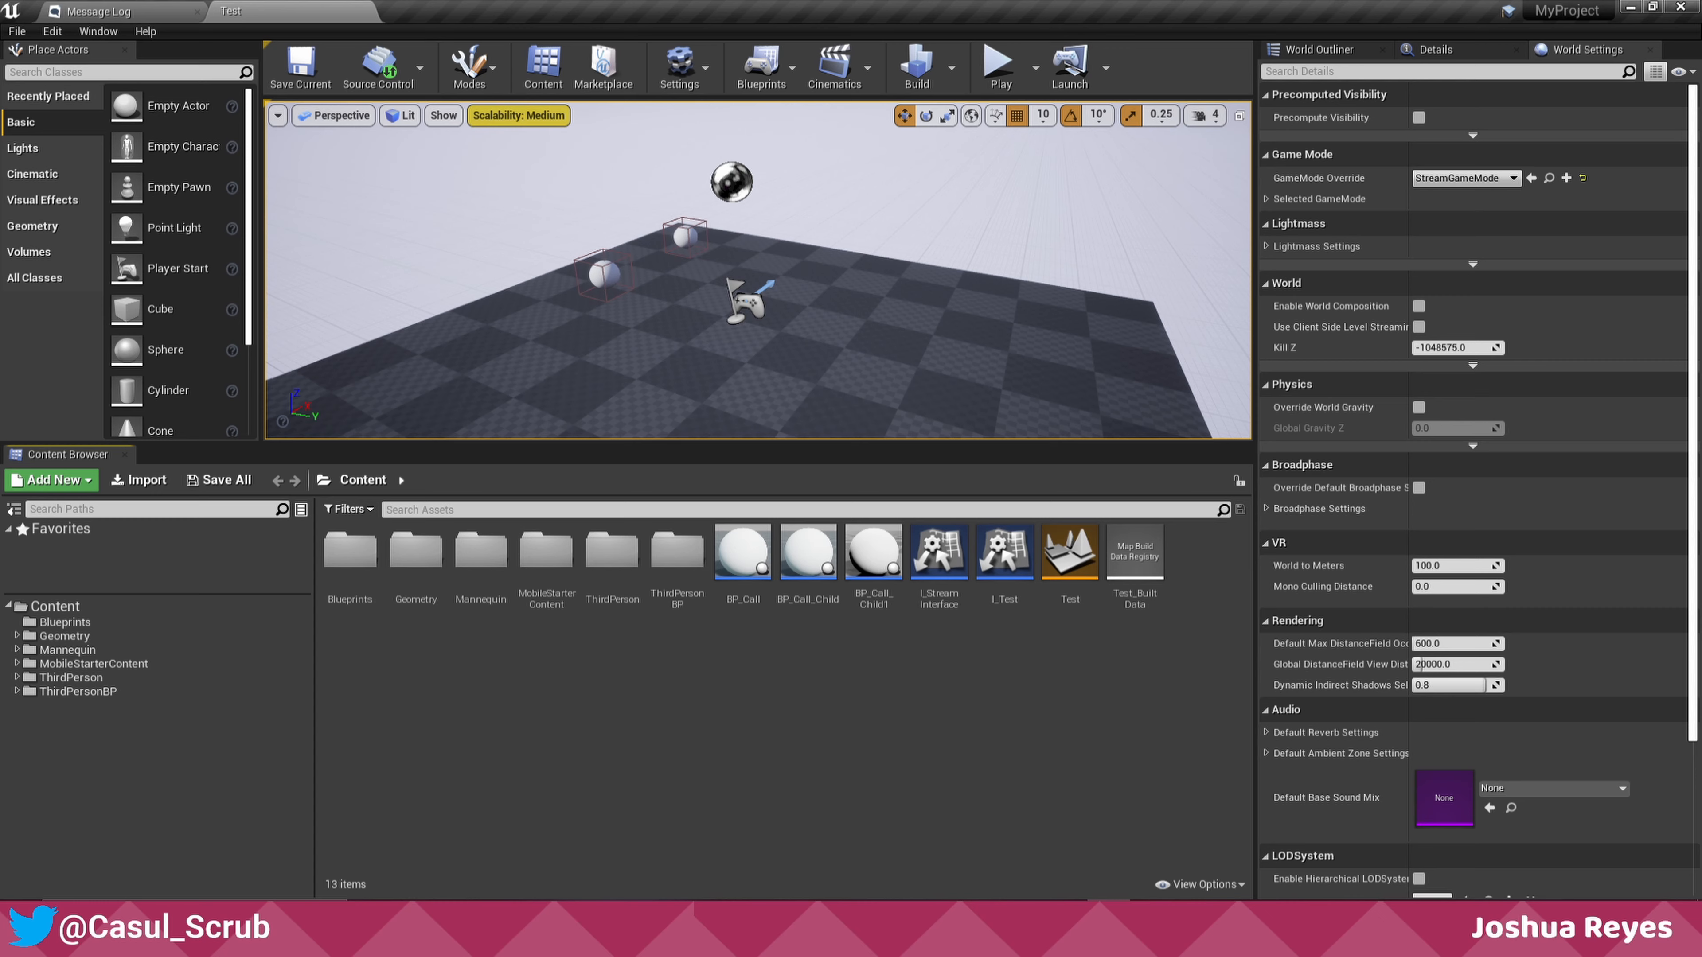
- Open the BP_Call blueprint and add an On Component Begin Overlap event for its Box component
double_click(755, 575)
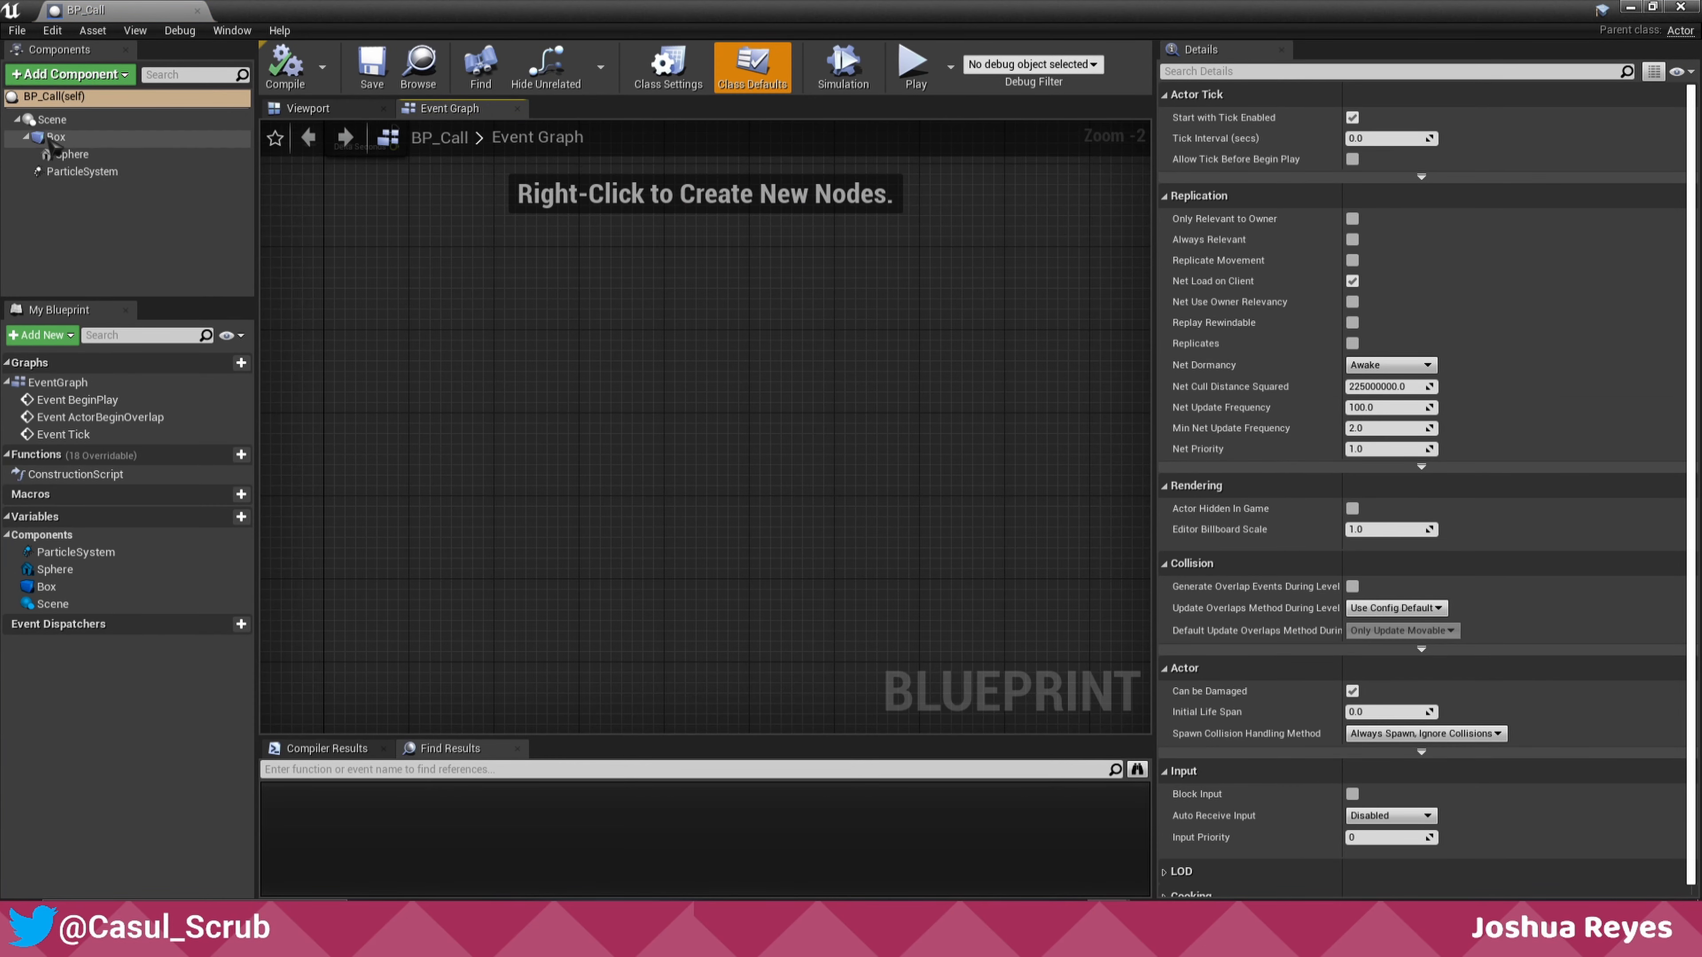
left_click(53, 139)
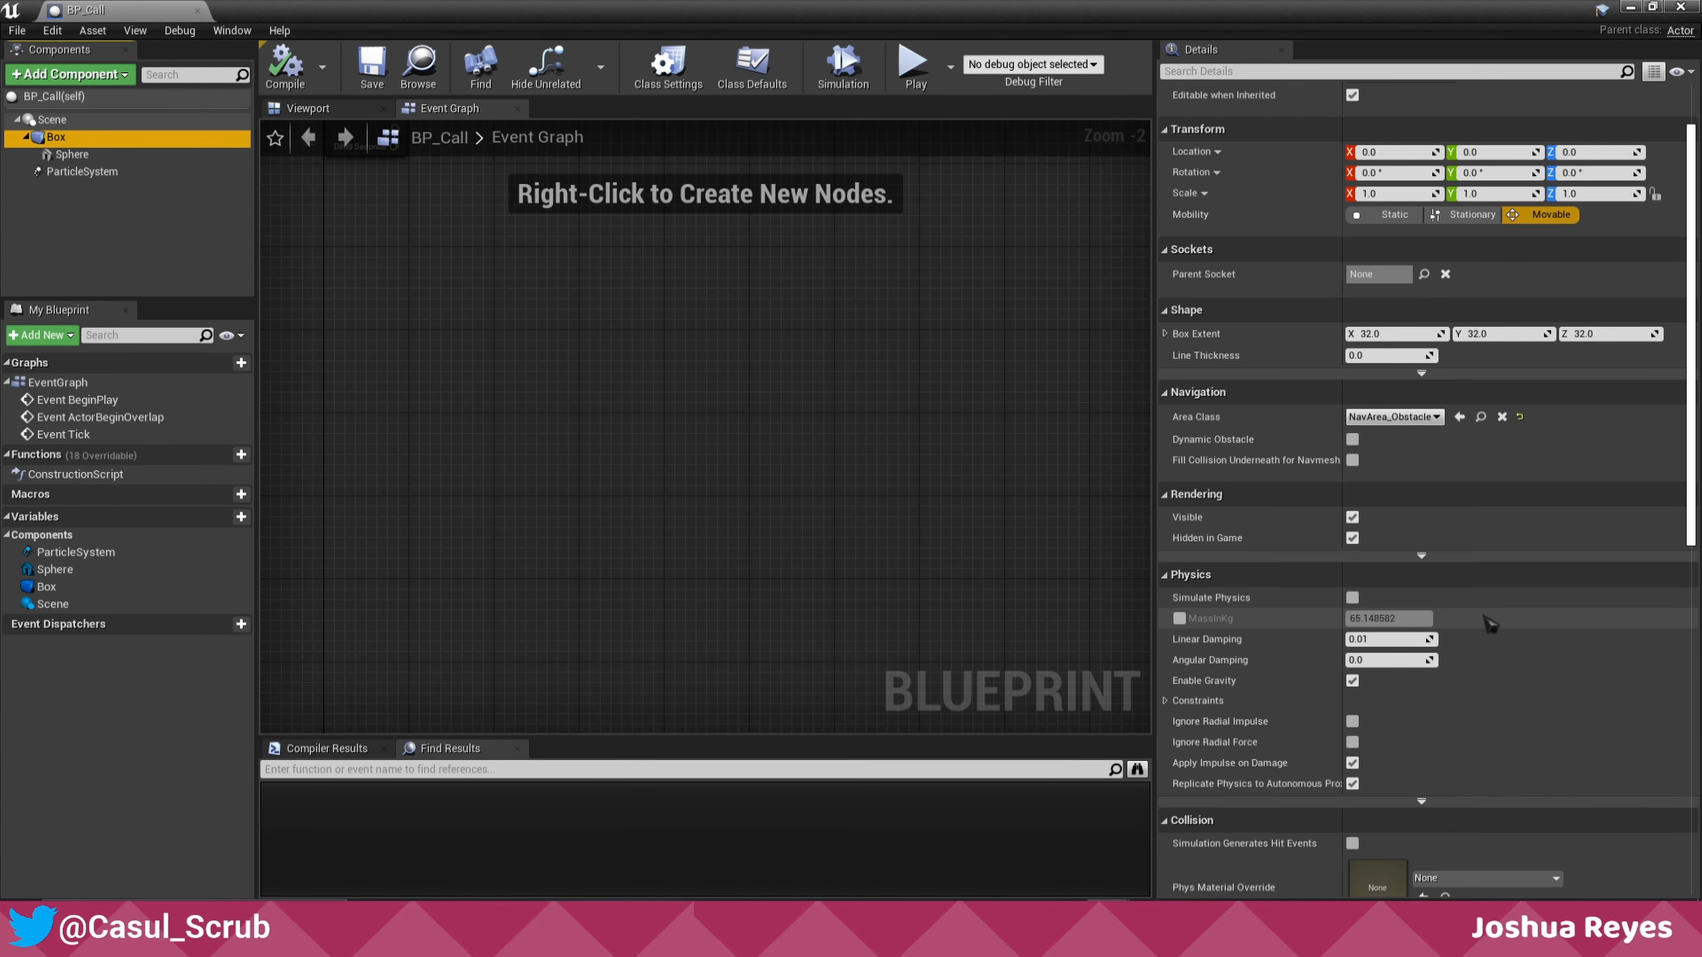
scroll(1489, 625, "down", 10)
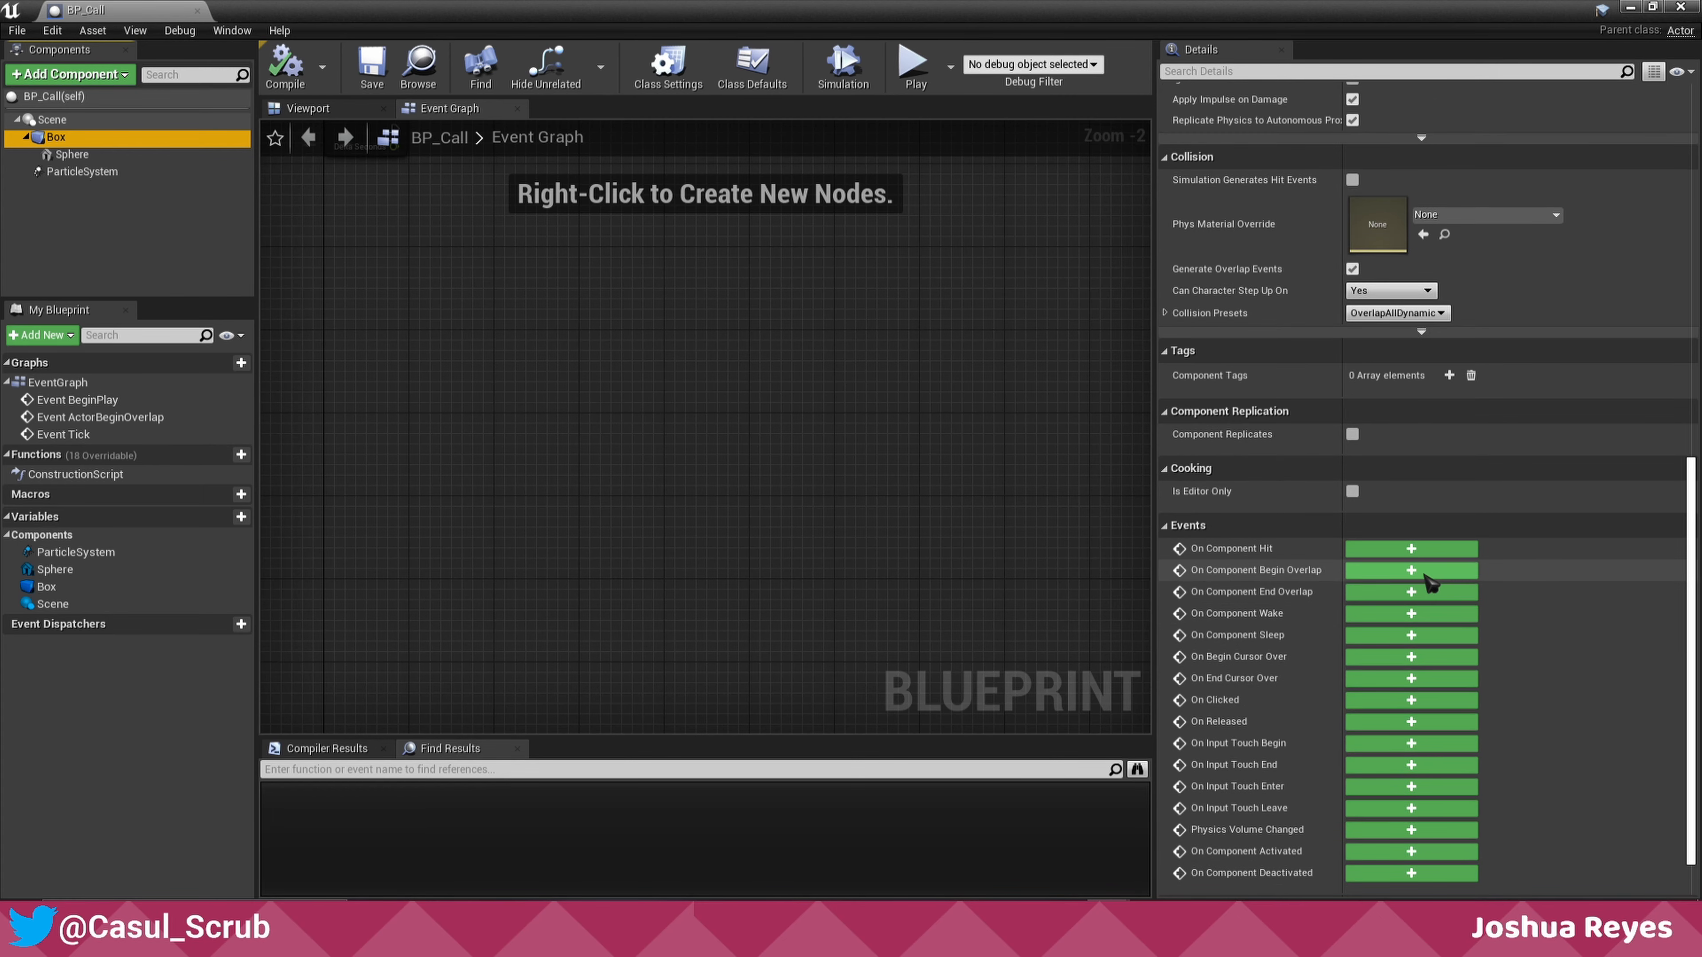
left_click(1411, 570)
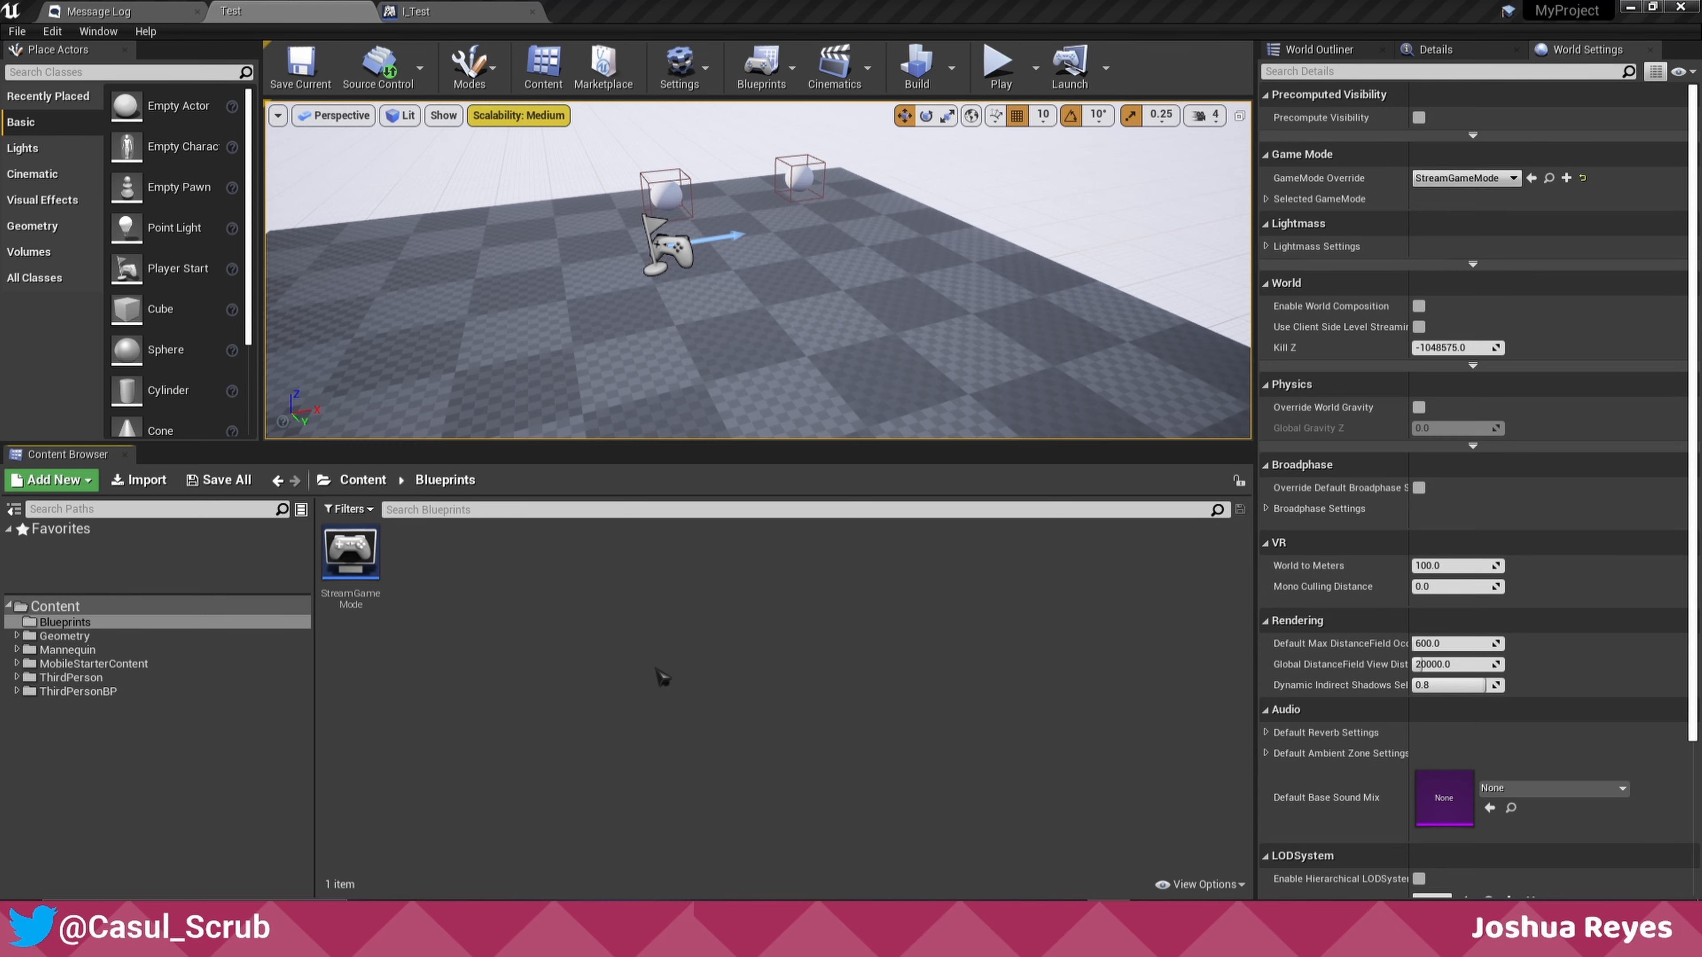
- Create an Actor blueprint class named BP_Perforce in the Blueprints folder
right_click(660, 683)
left_click(776, 227)
left_click(670, 311)
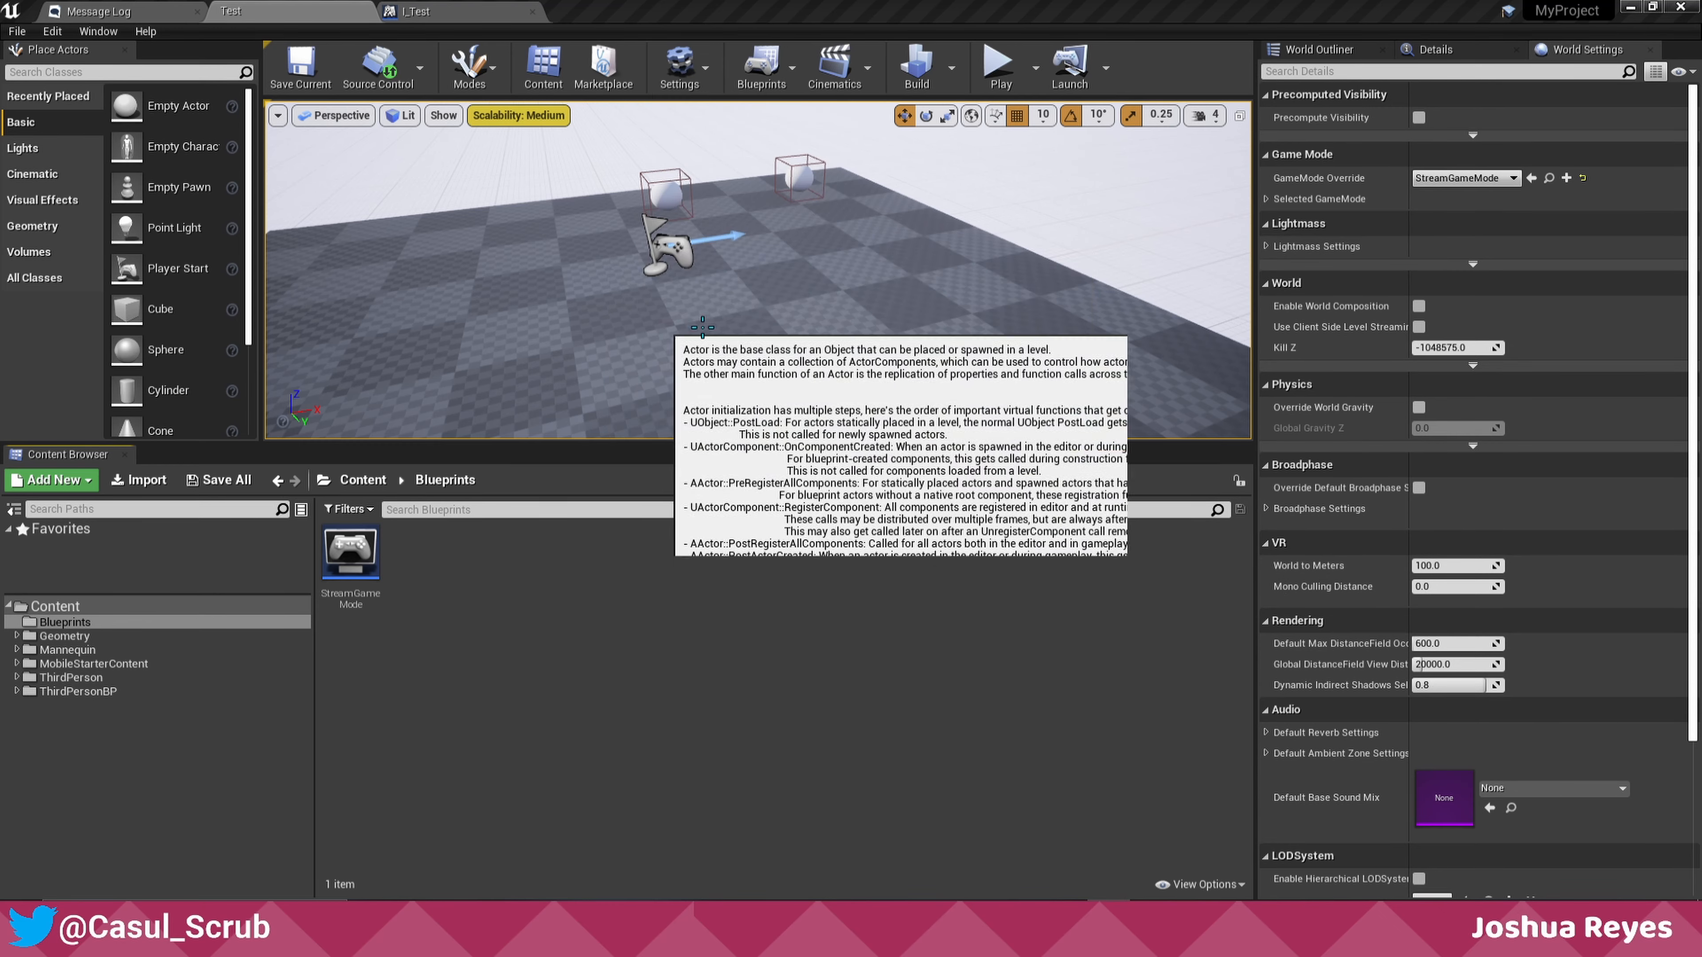
type("B")
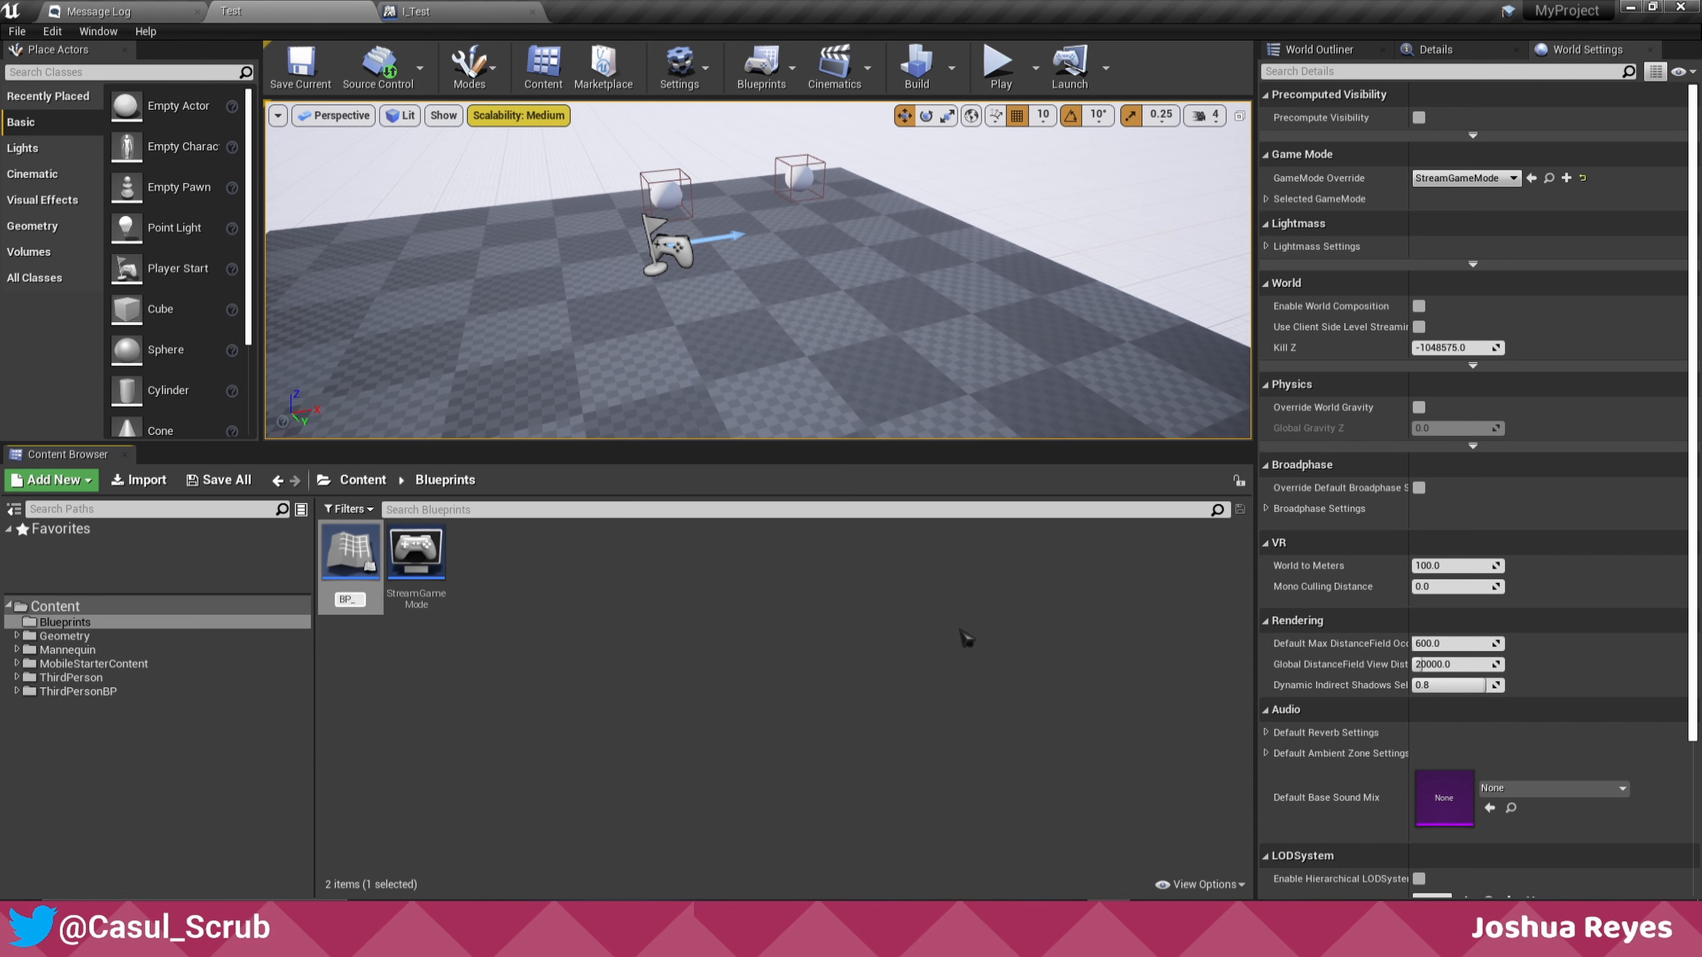
type("P_Perforce")
key("Return")
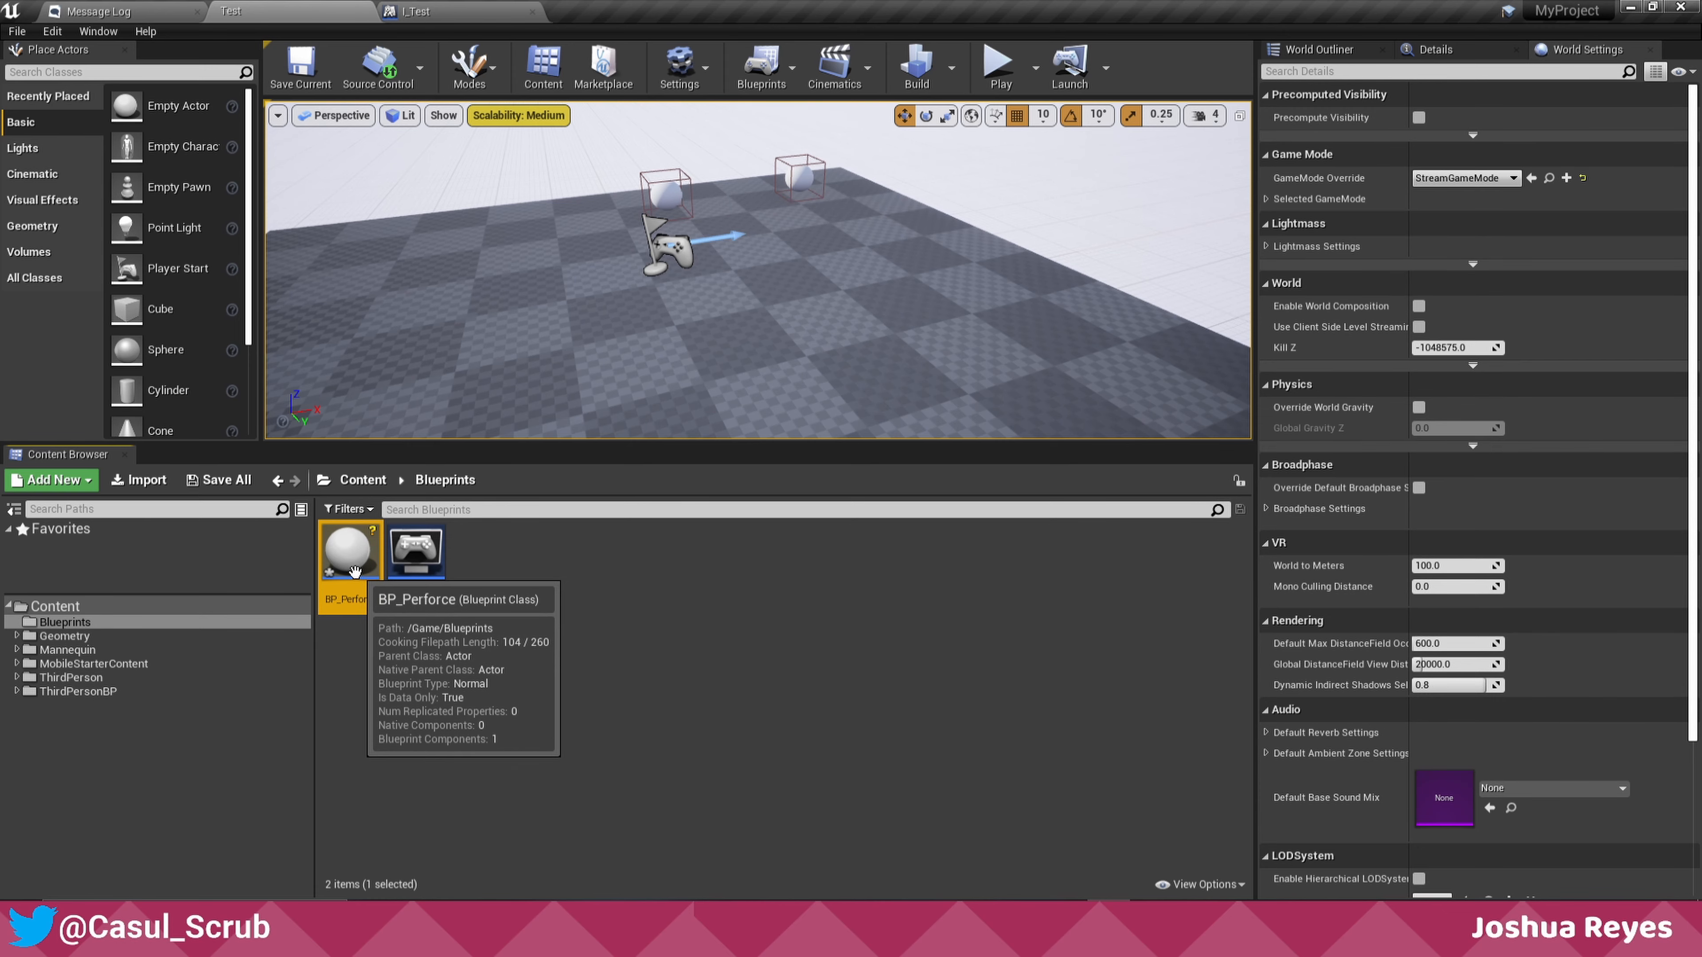
- Open the BP_Perforce blueprint, compile and save it, and return to the Test level
double_click(345, 556)
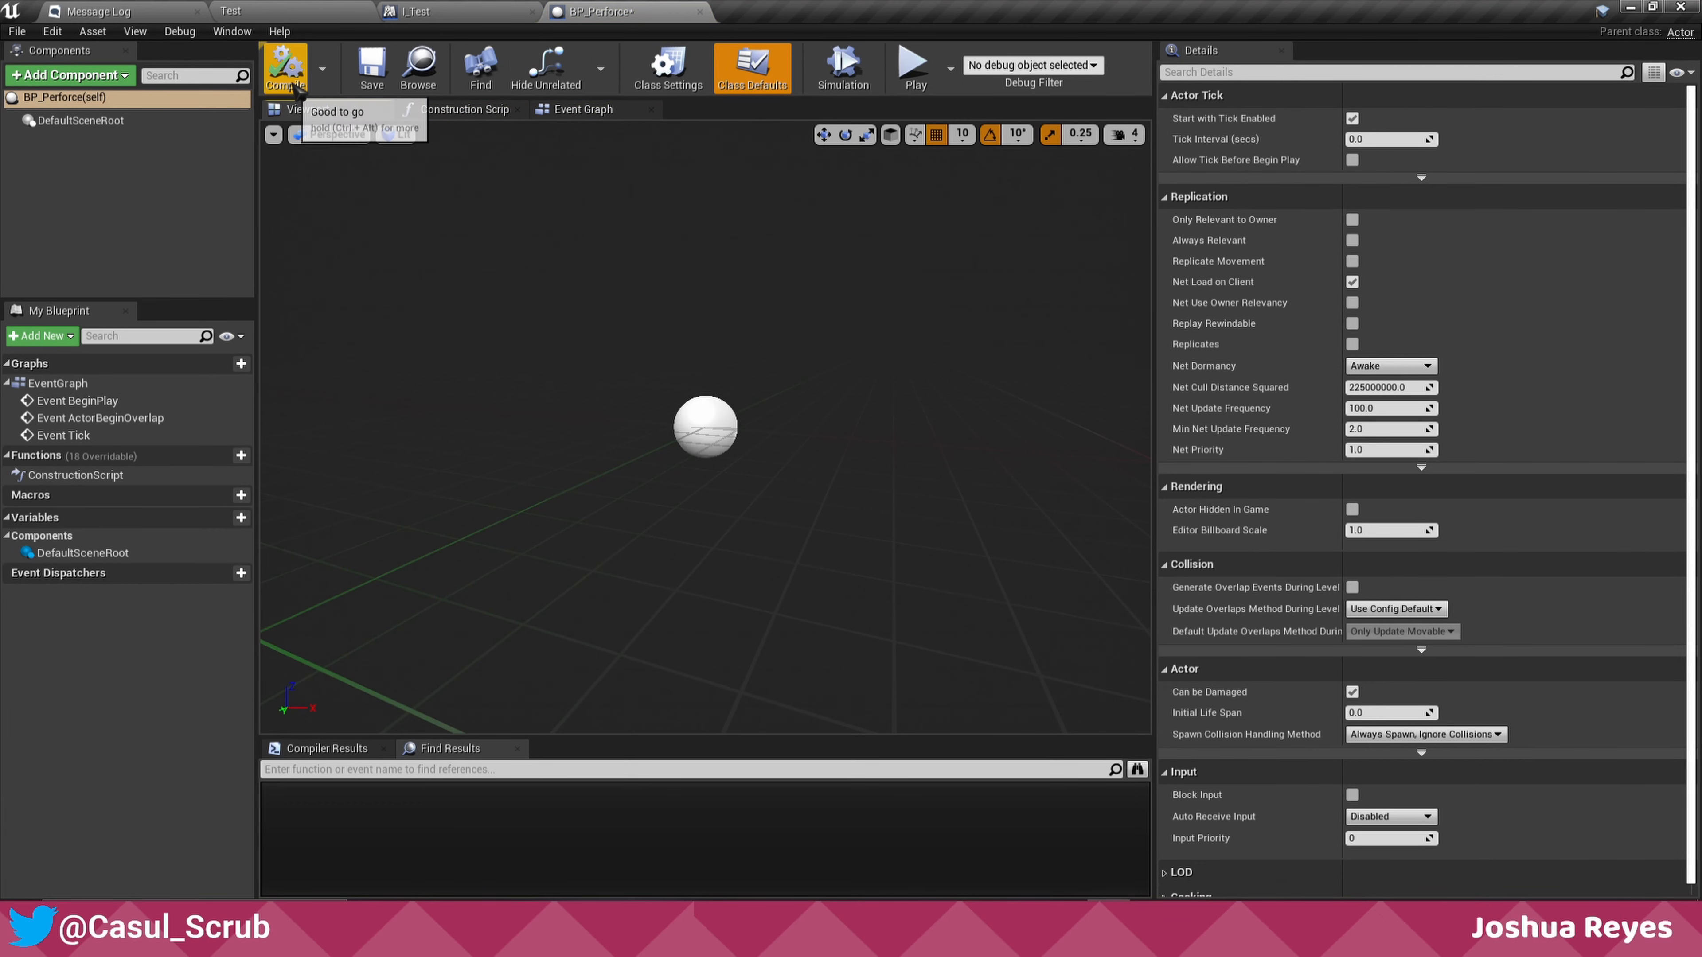
left_click(372, 67)
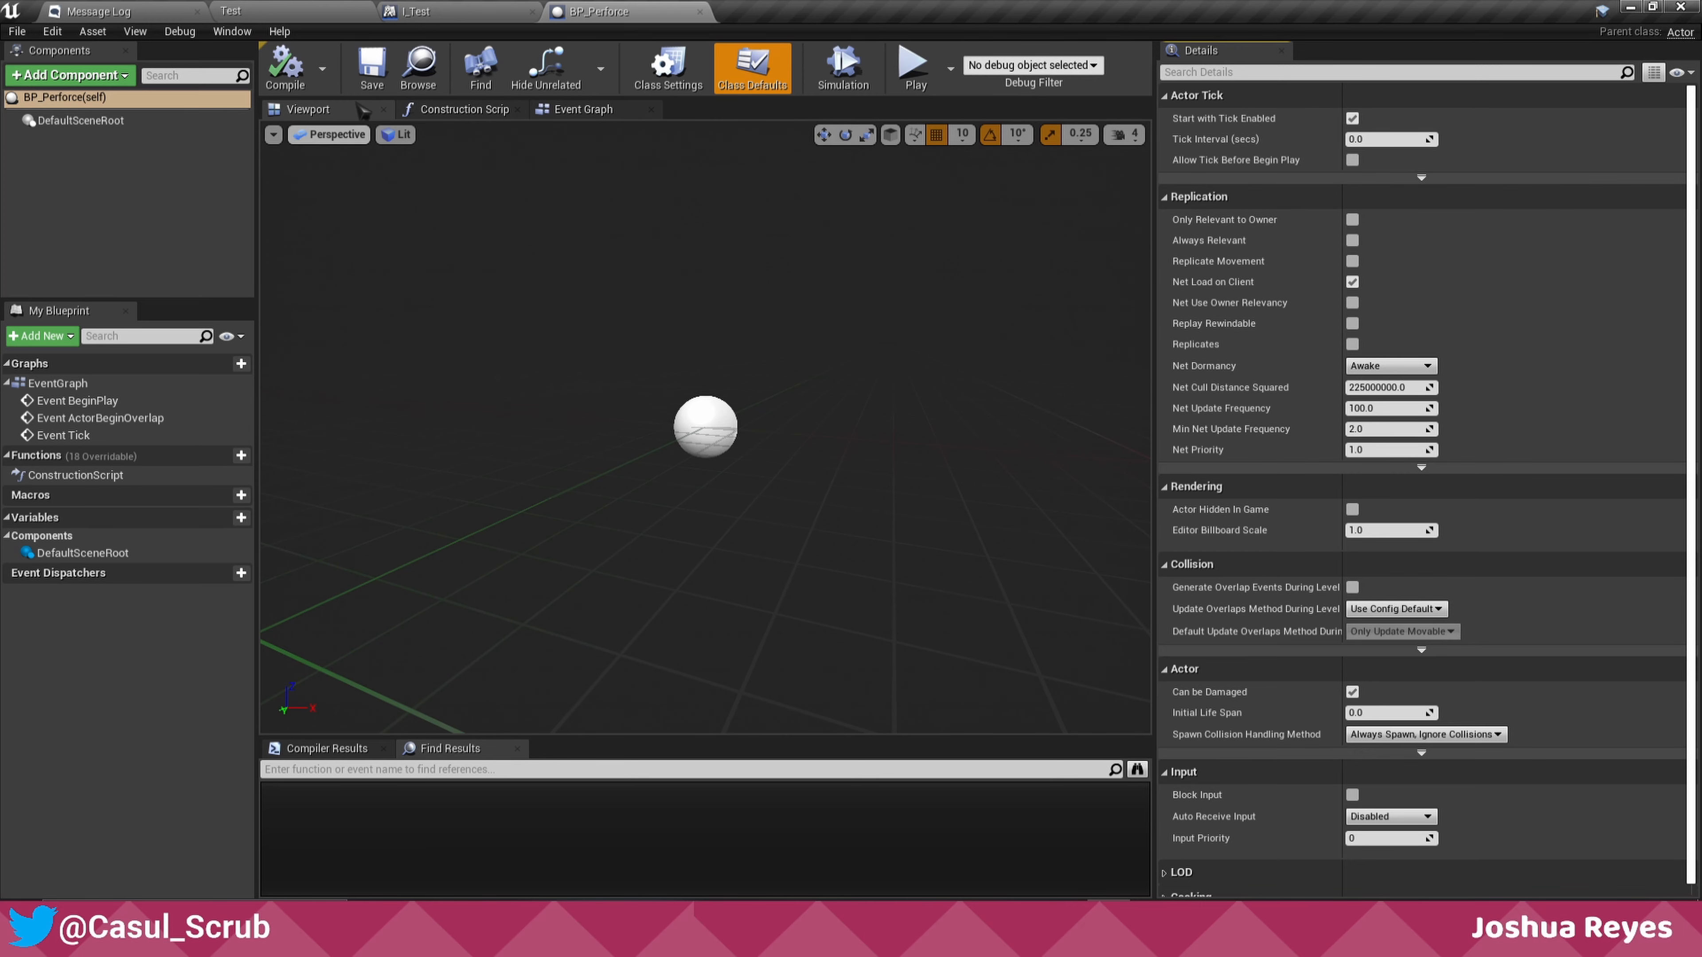
left_click(328, 11)
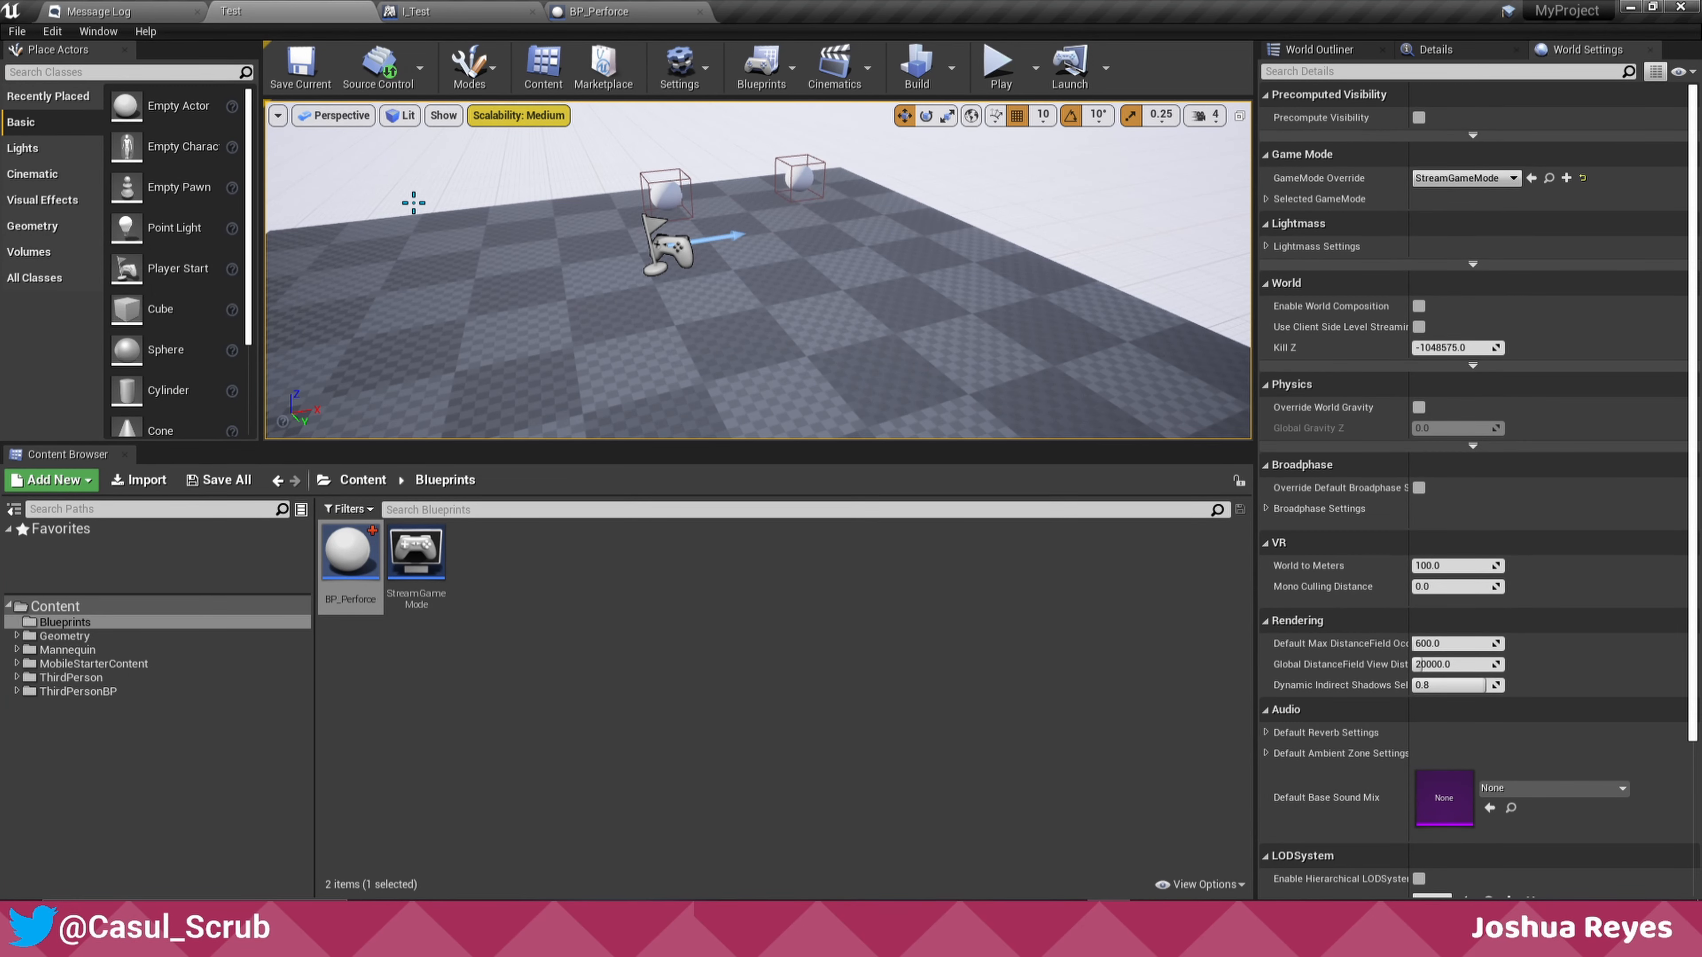
- Submit the BP_Perforce asset to source control with the changelist description "Created BP_Perforce asset."
mouse_move(354, 575)
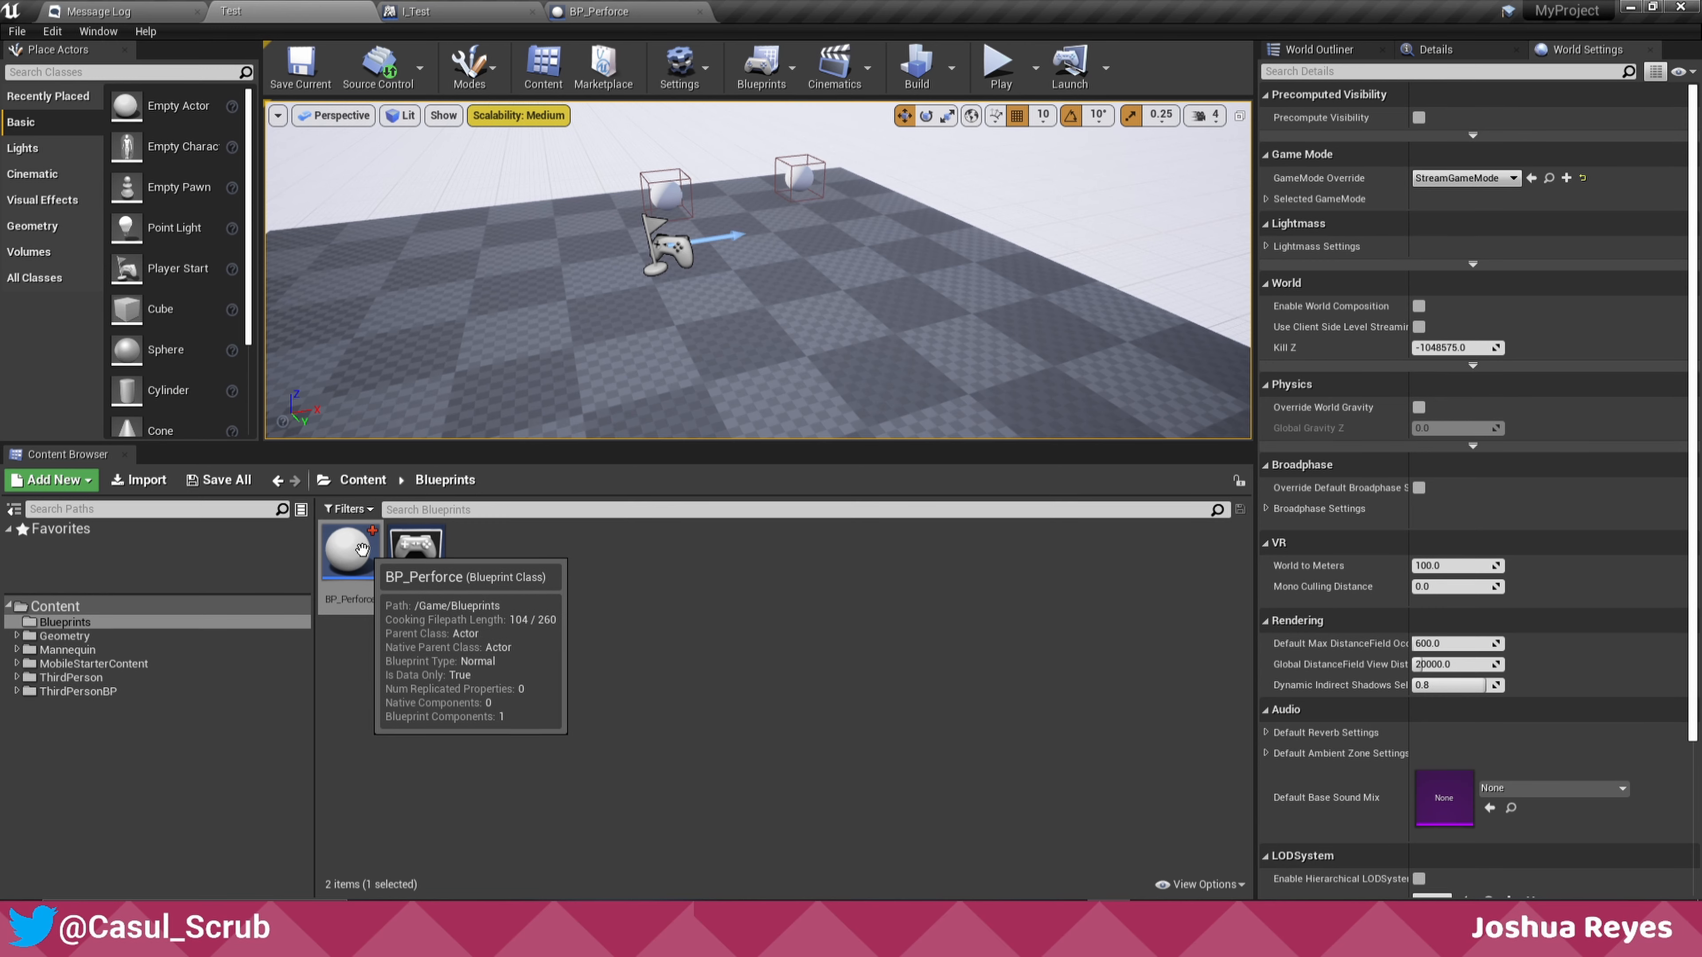
left_click(379, 66)
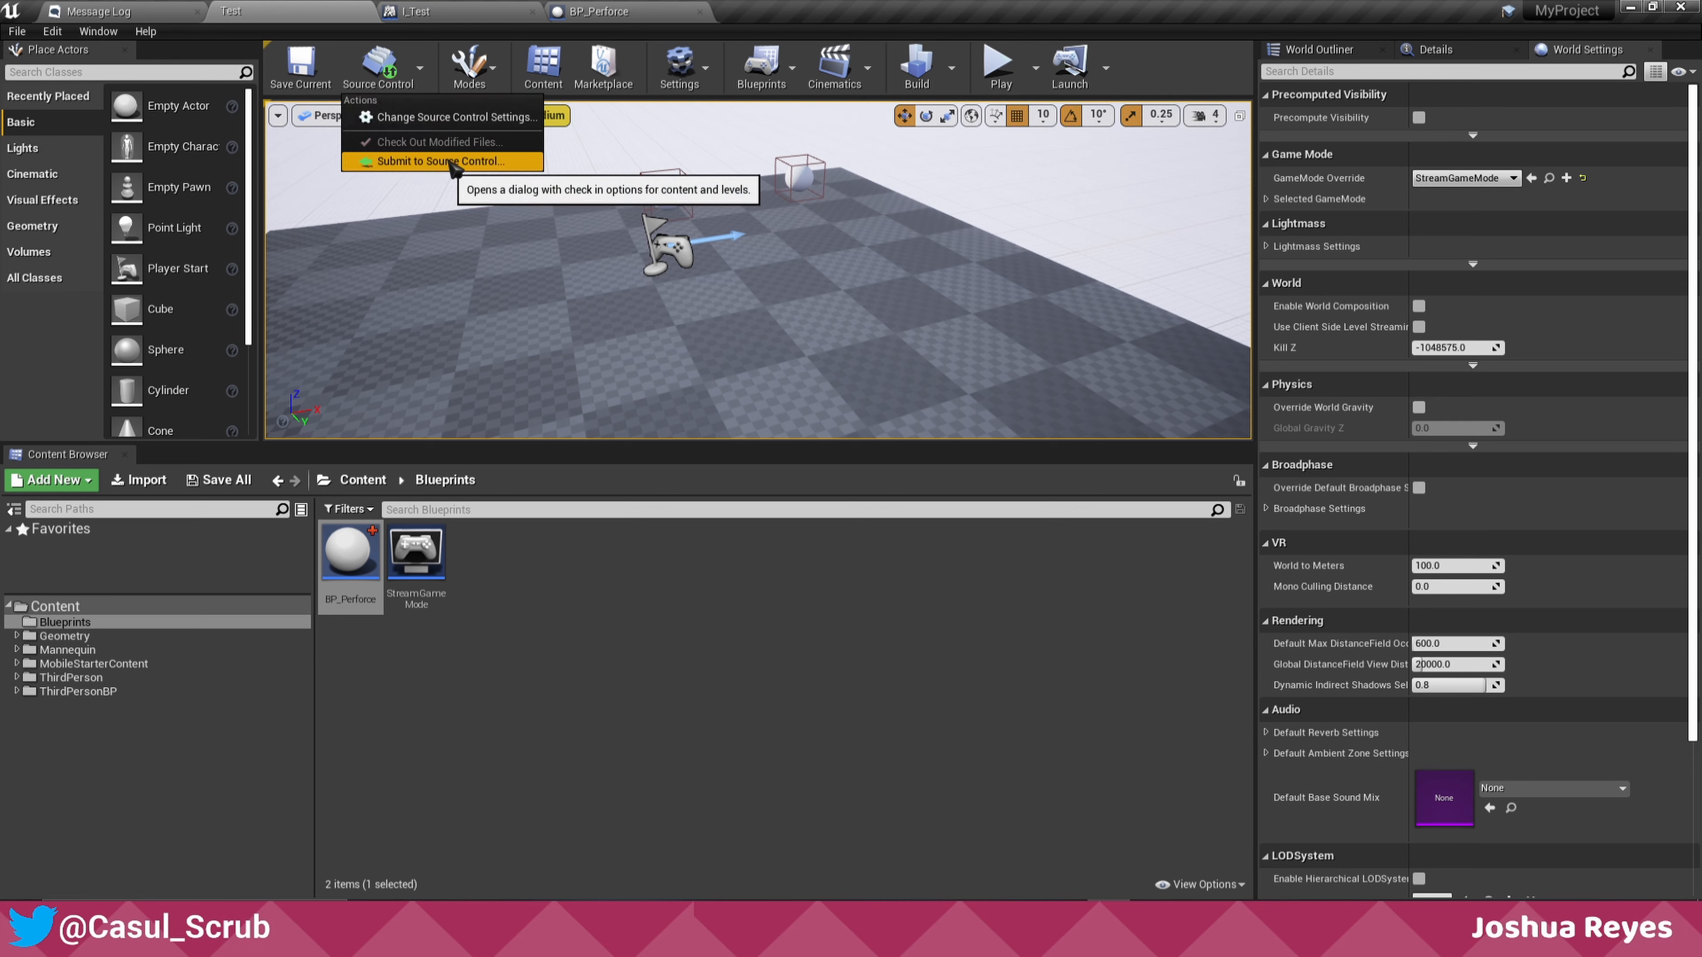
left_click(453, 163)
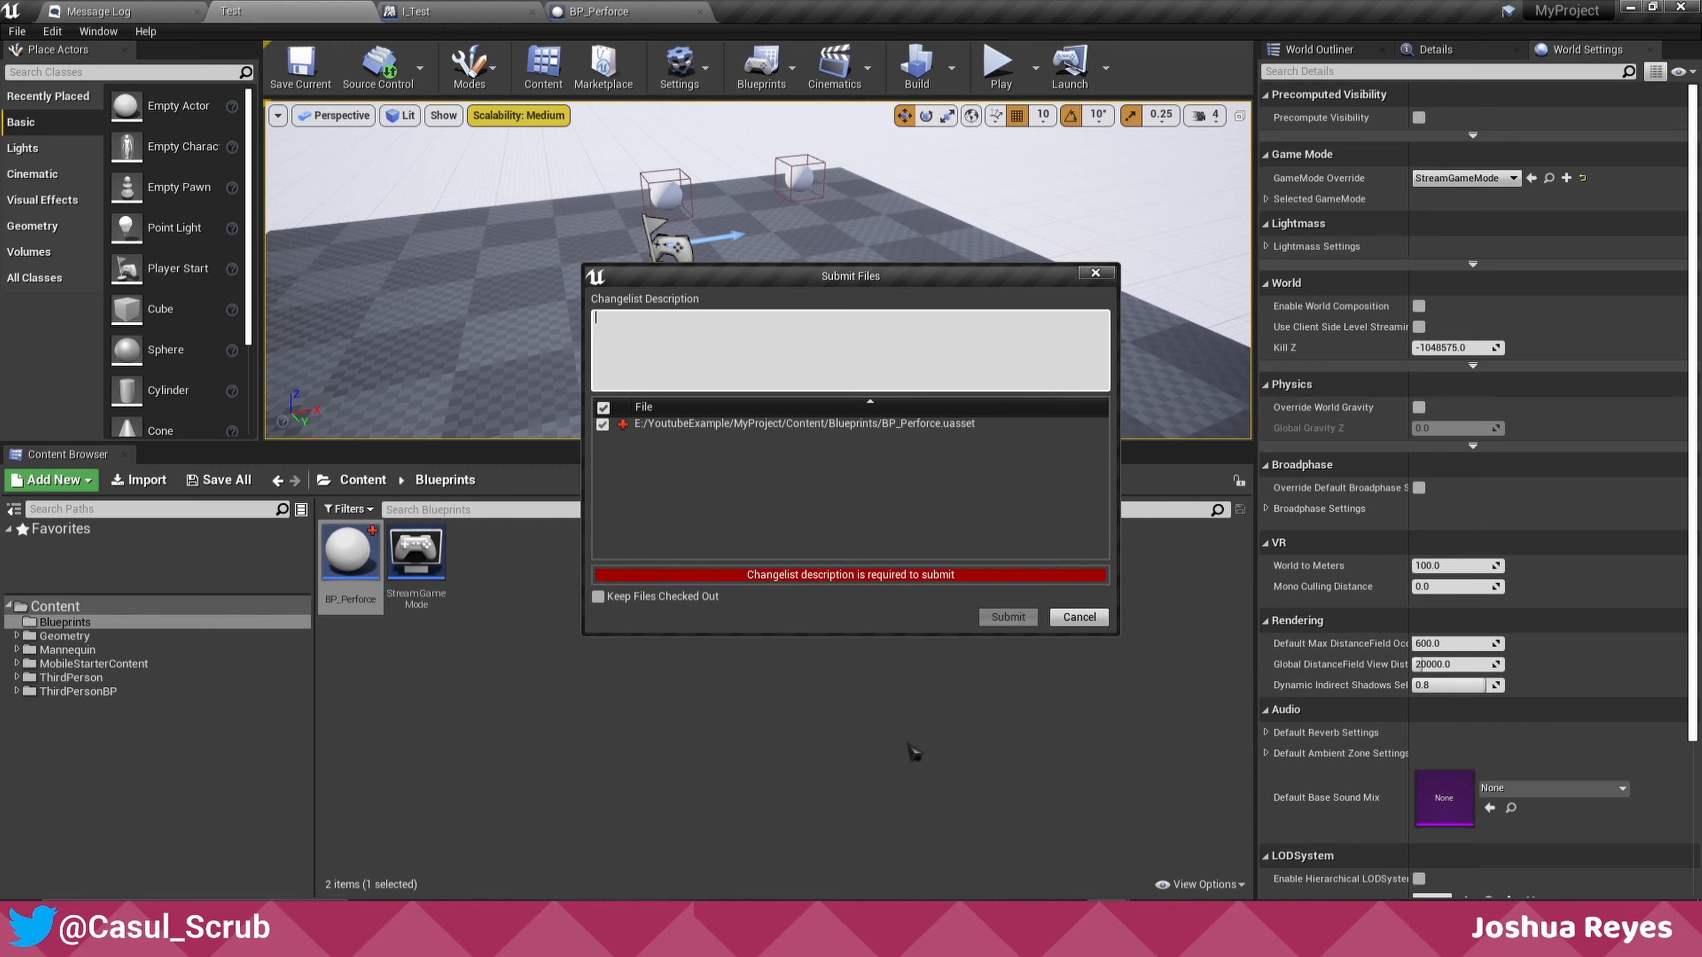
type("Created BP_Perforce asset.")
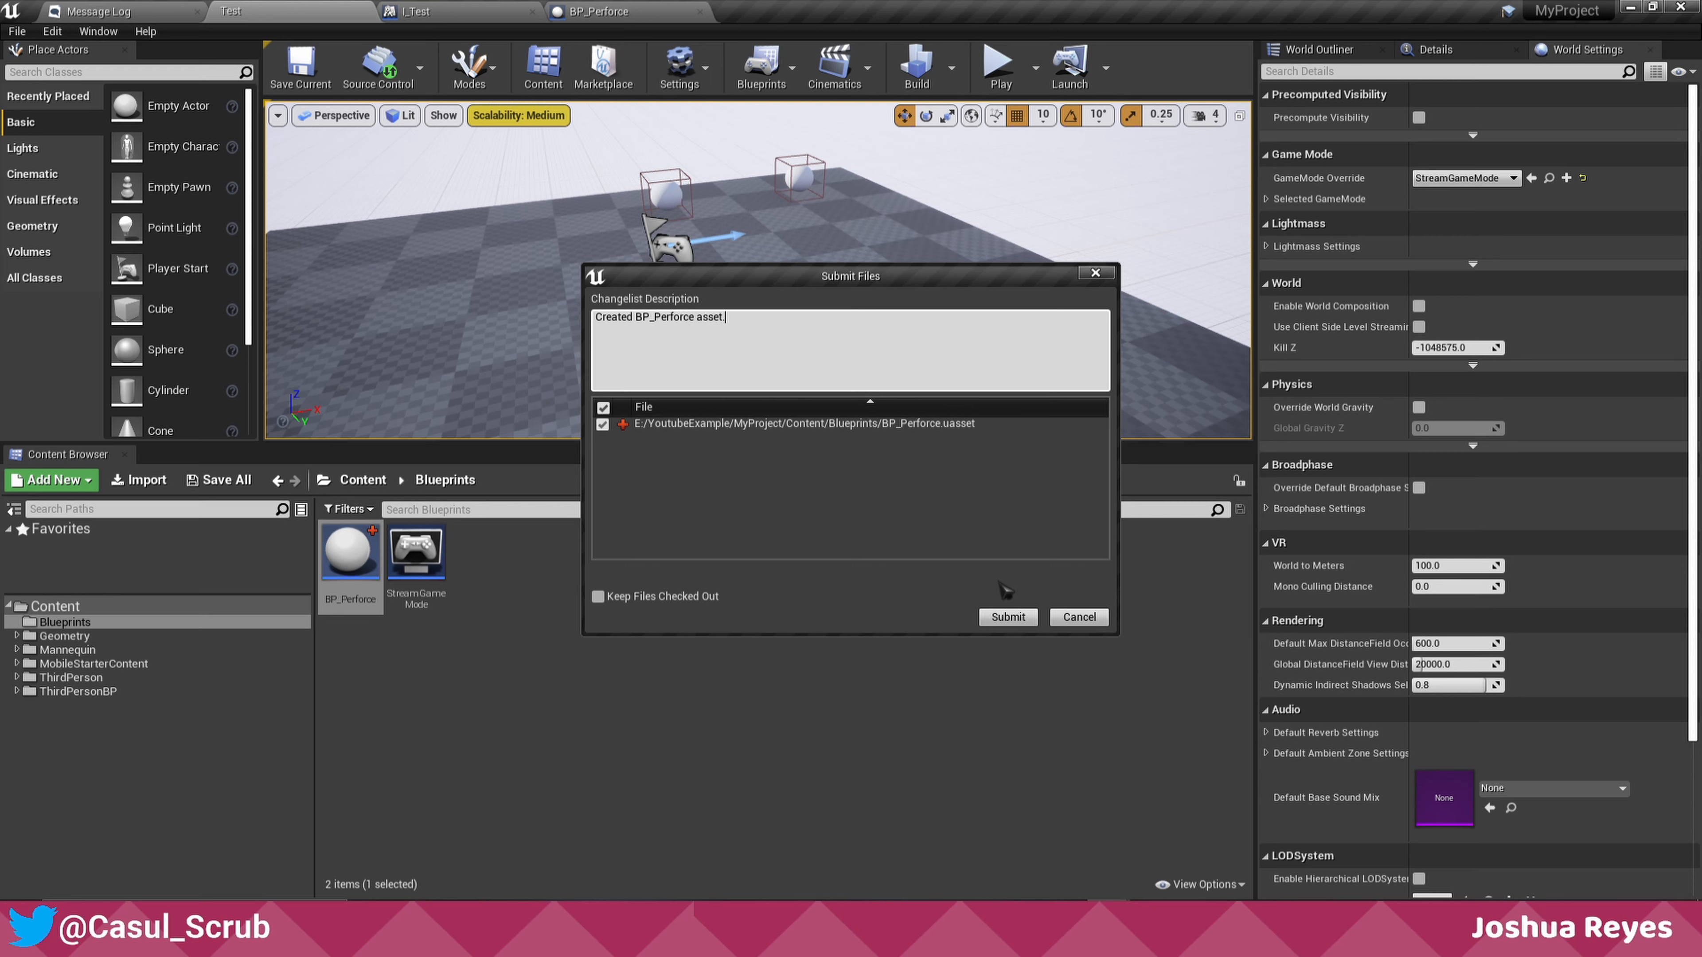
left_click(1008, 617)
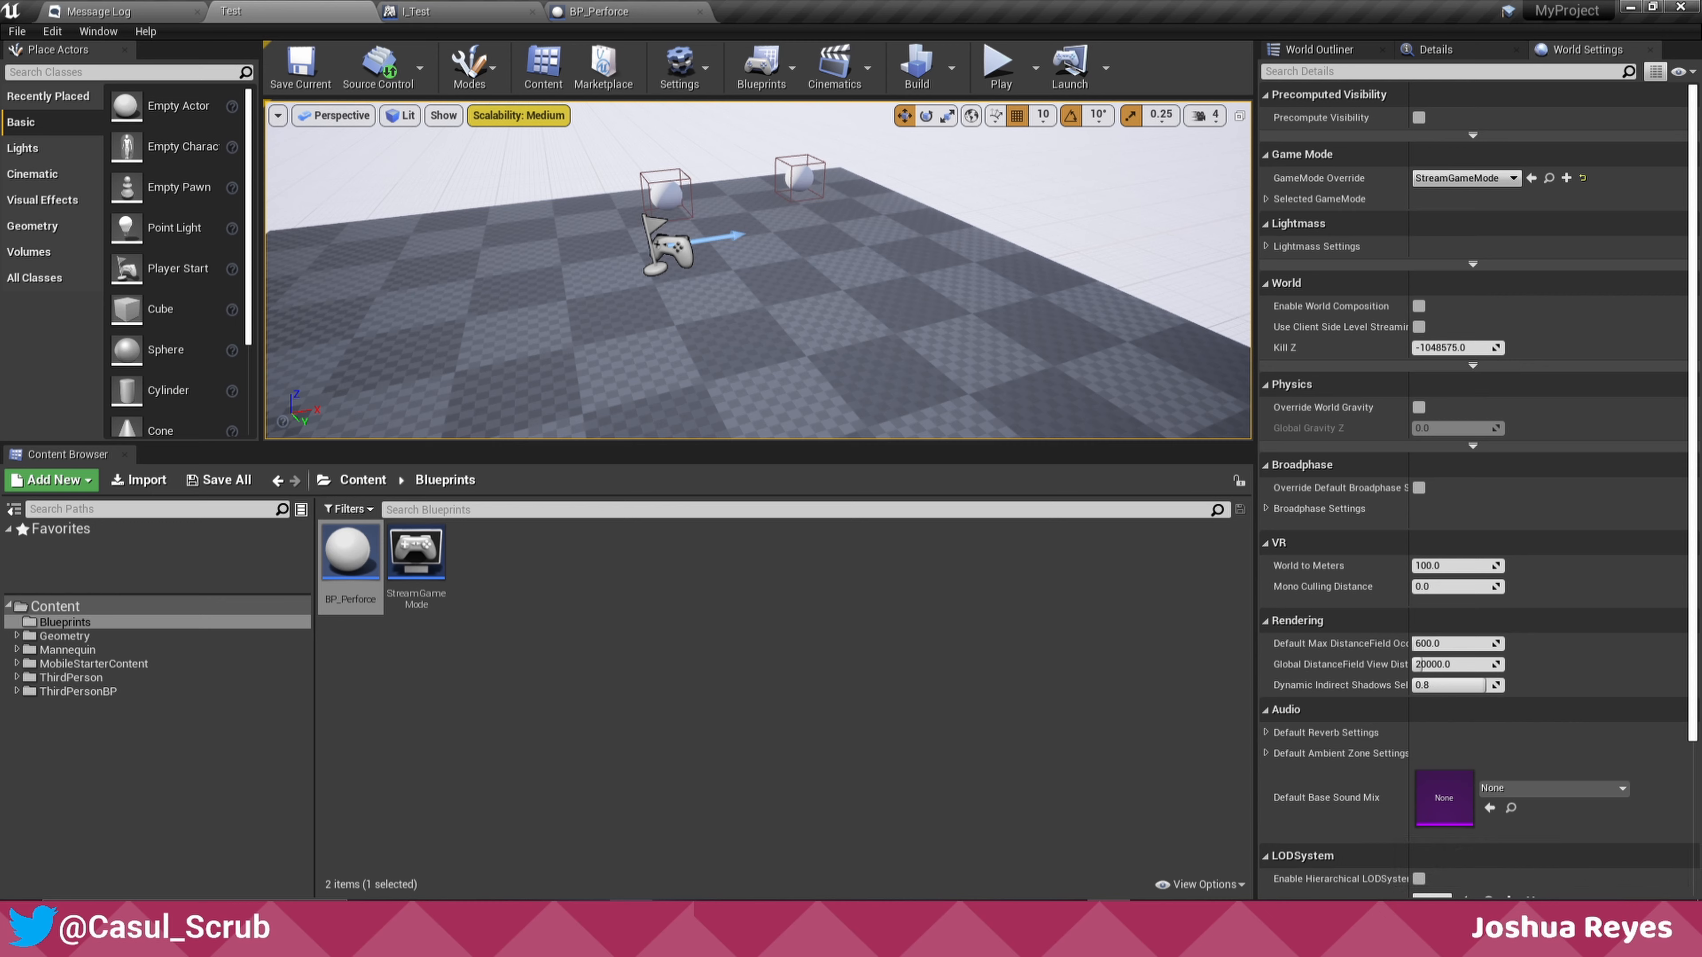
- Switch to Perforce P4V and examine the BP_Perforce file in the newest of the workspace's submitted changelists
mouse_move(631, 915)
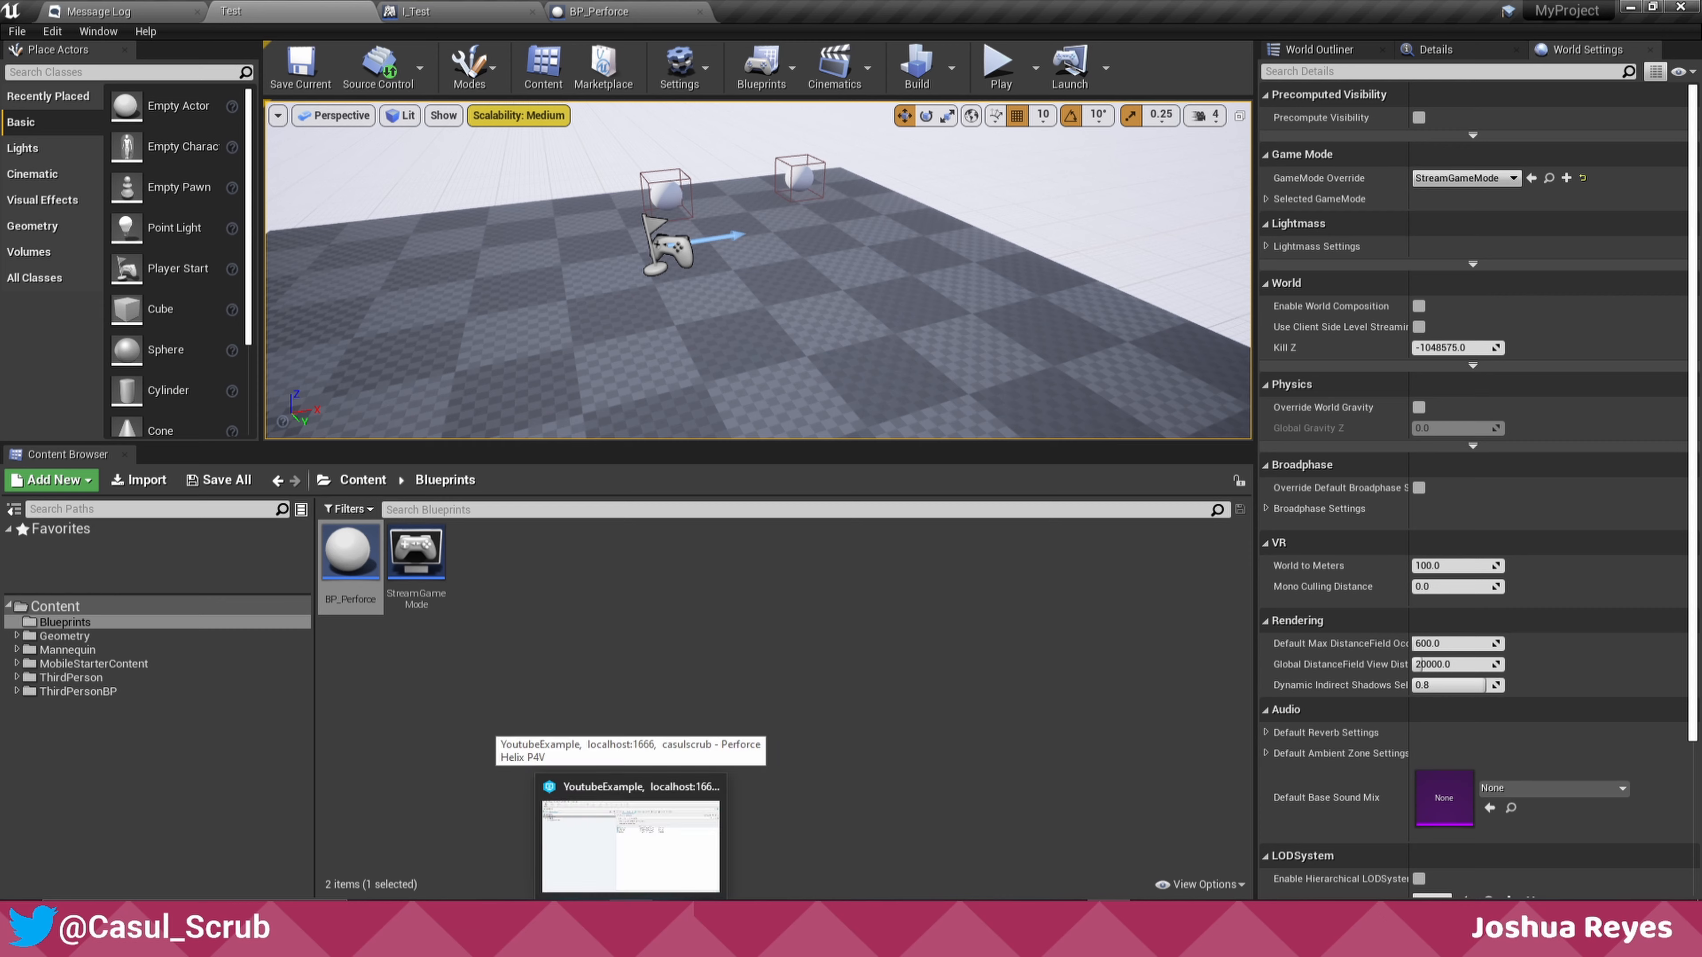
left_click(630, 916)
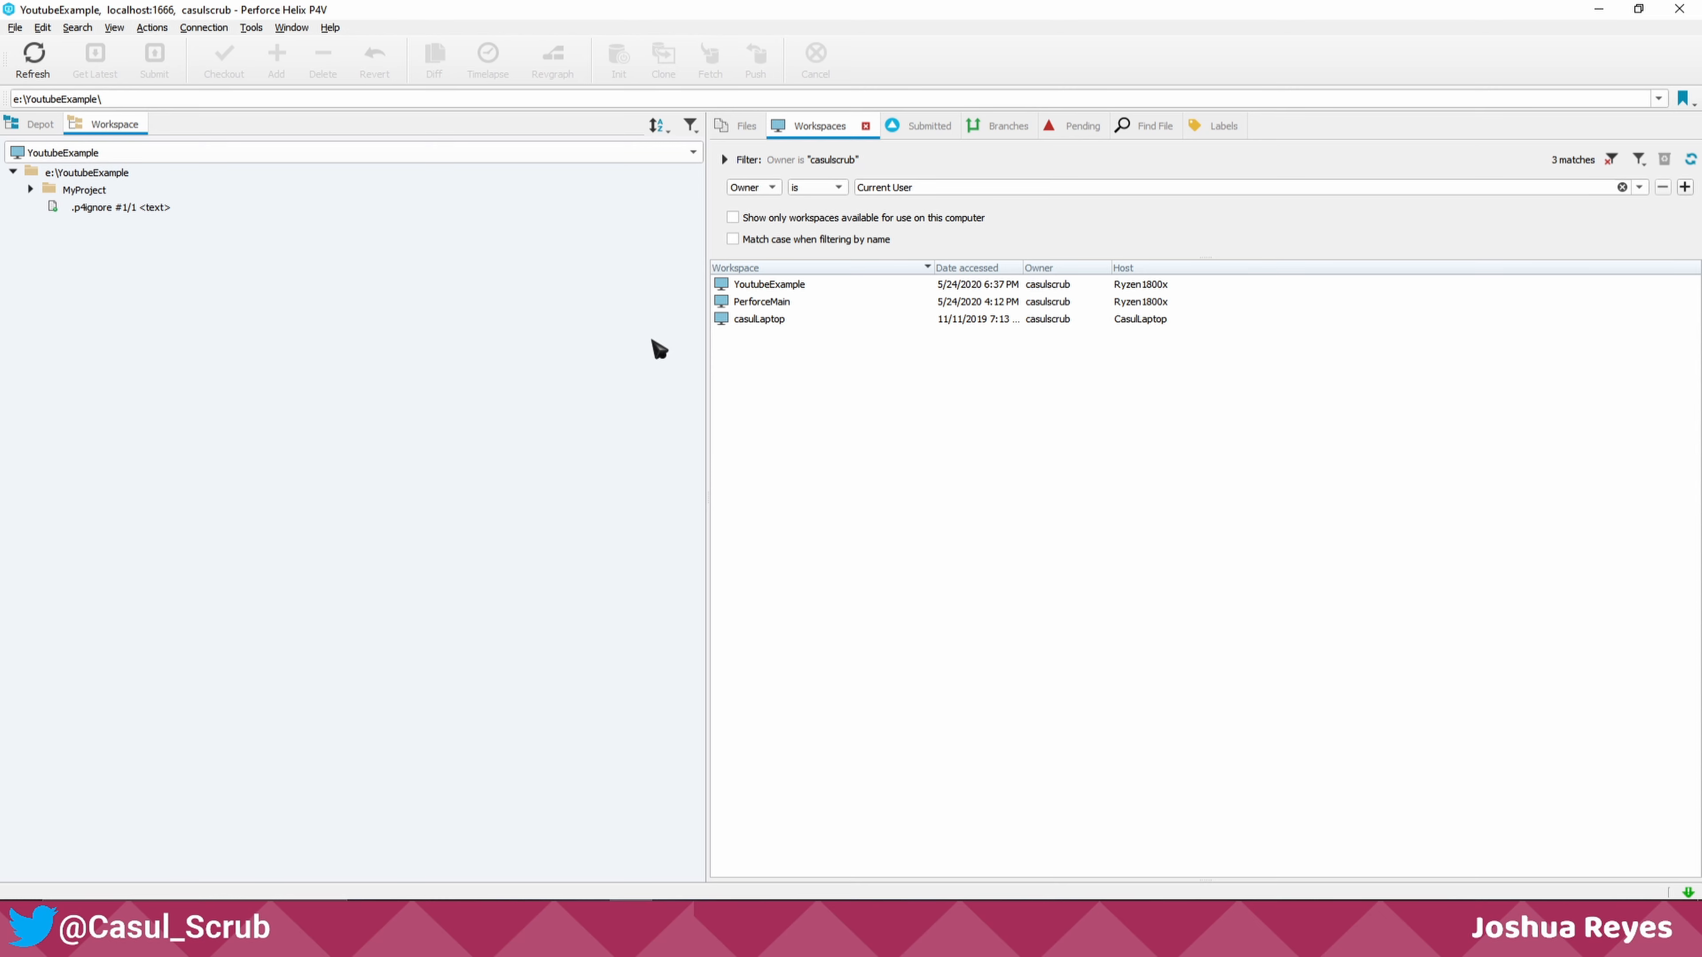
left_click(118, 30)
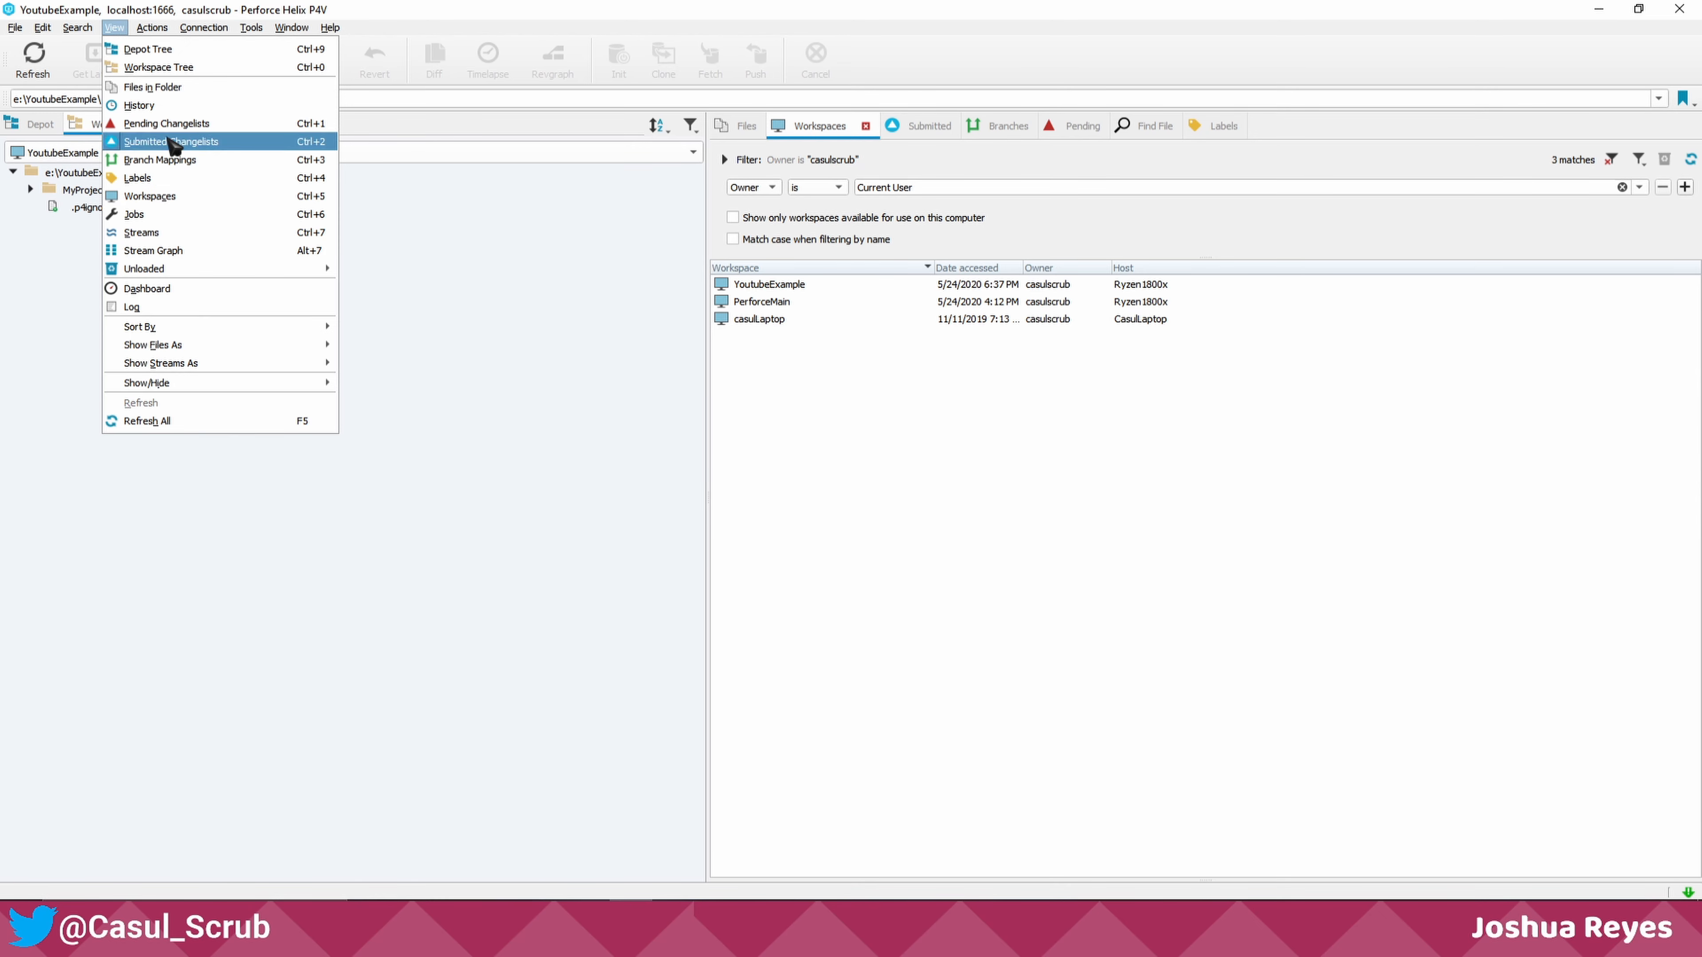
left_click(44, 402)
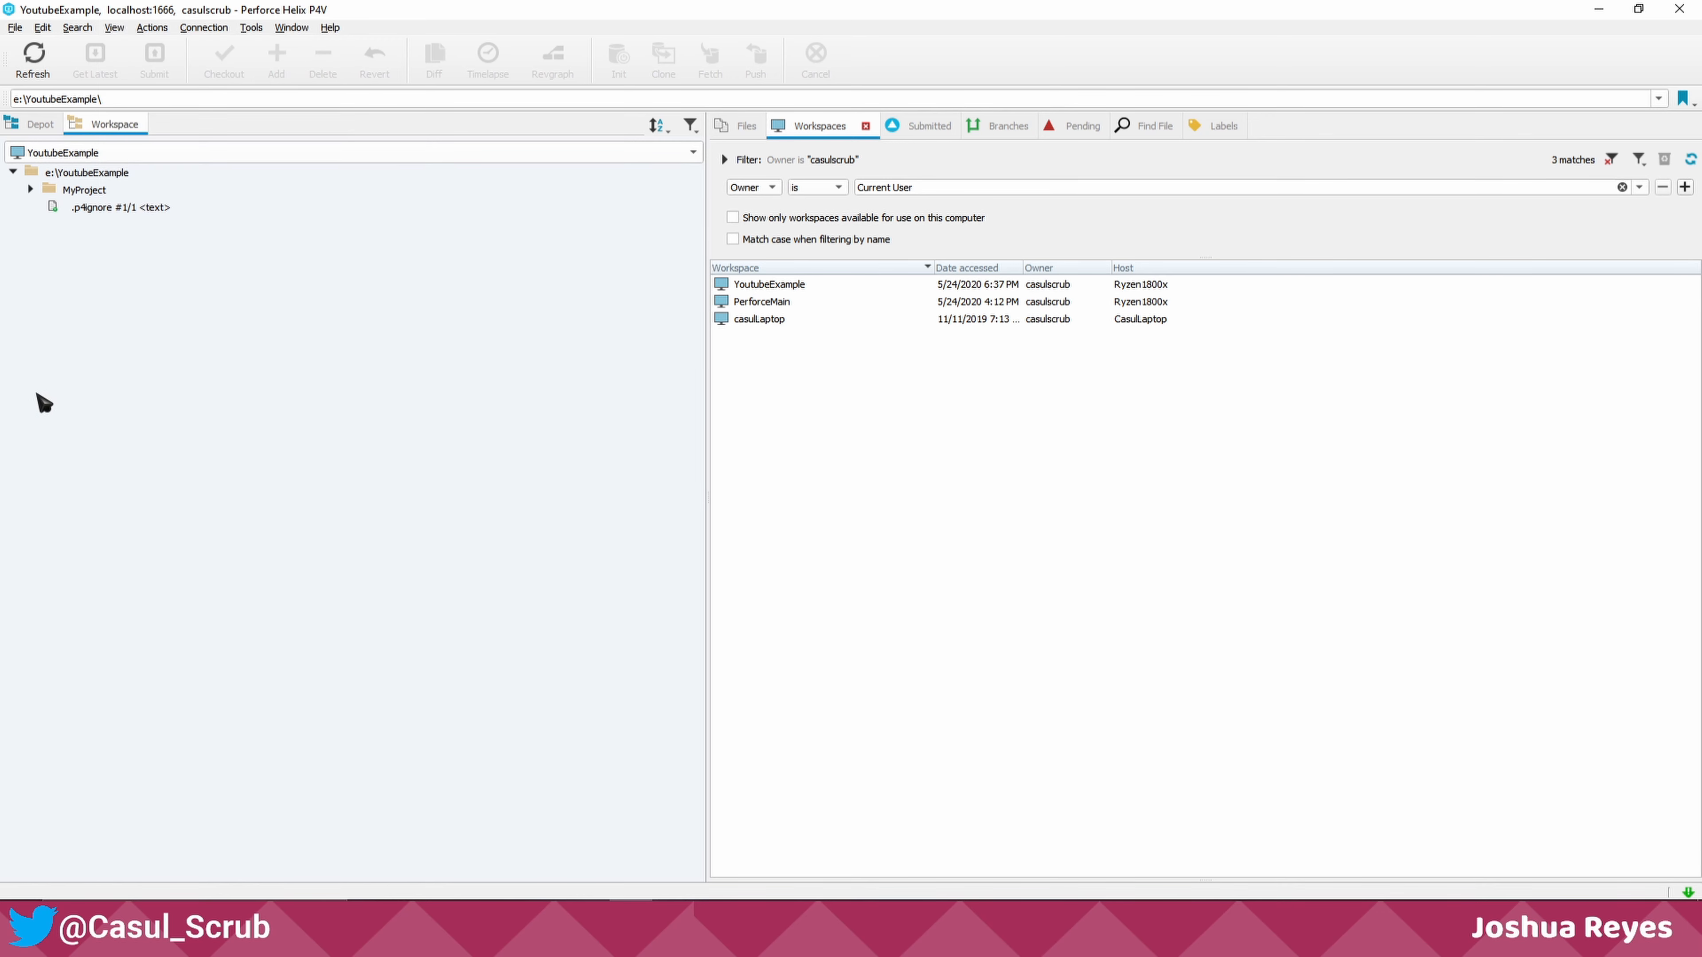
key("ctrl+2")
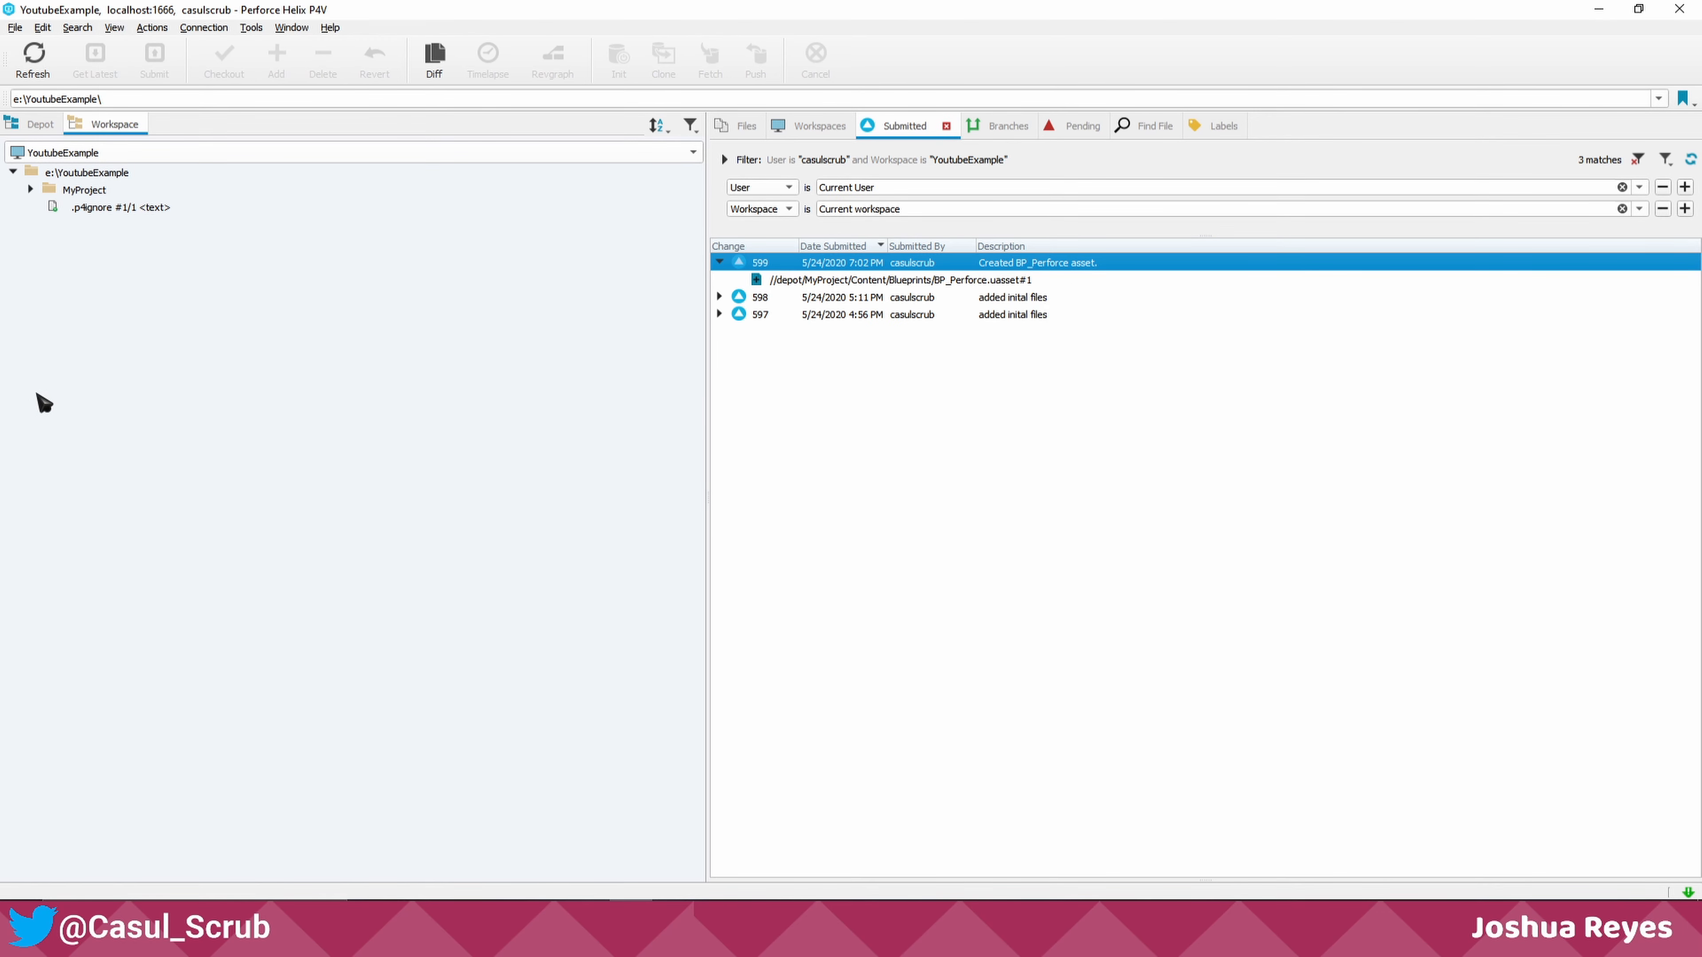
left_click(867, 364)
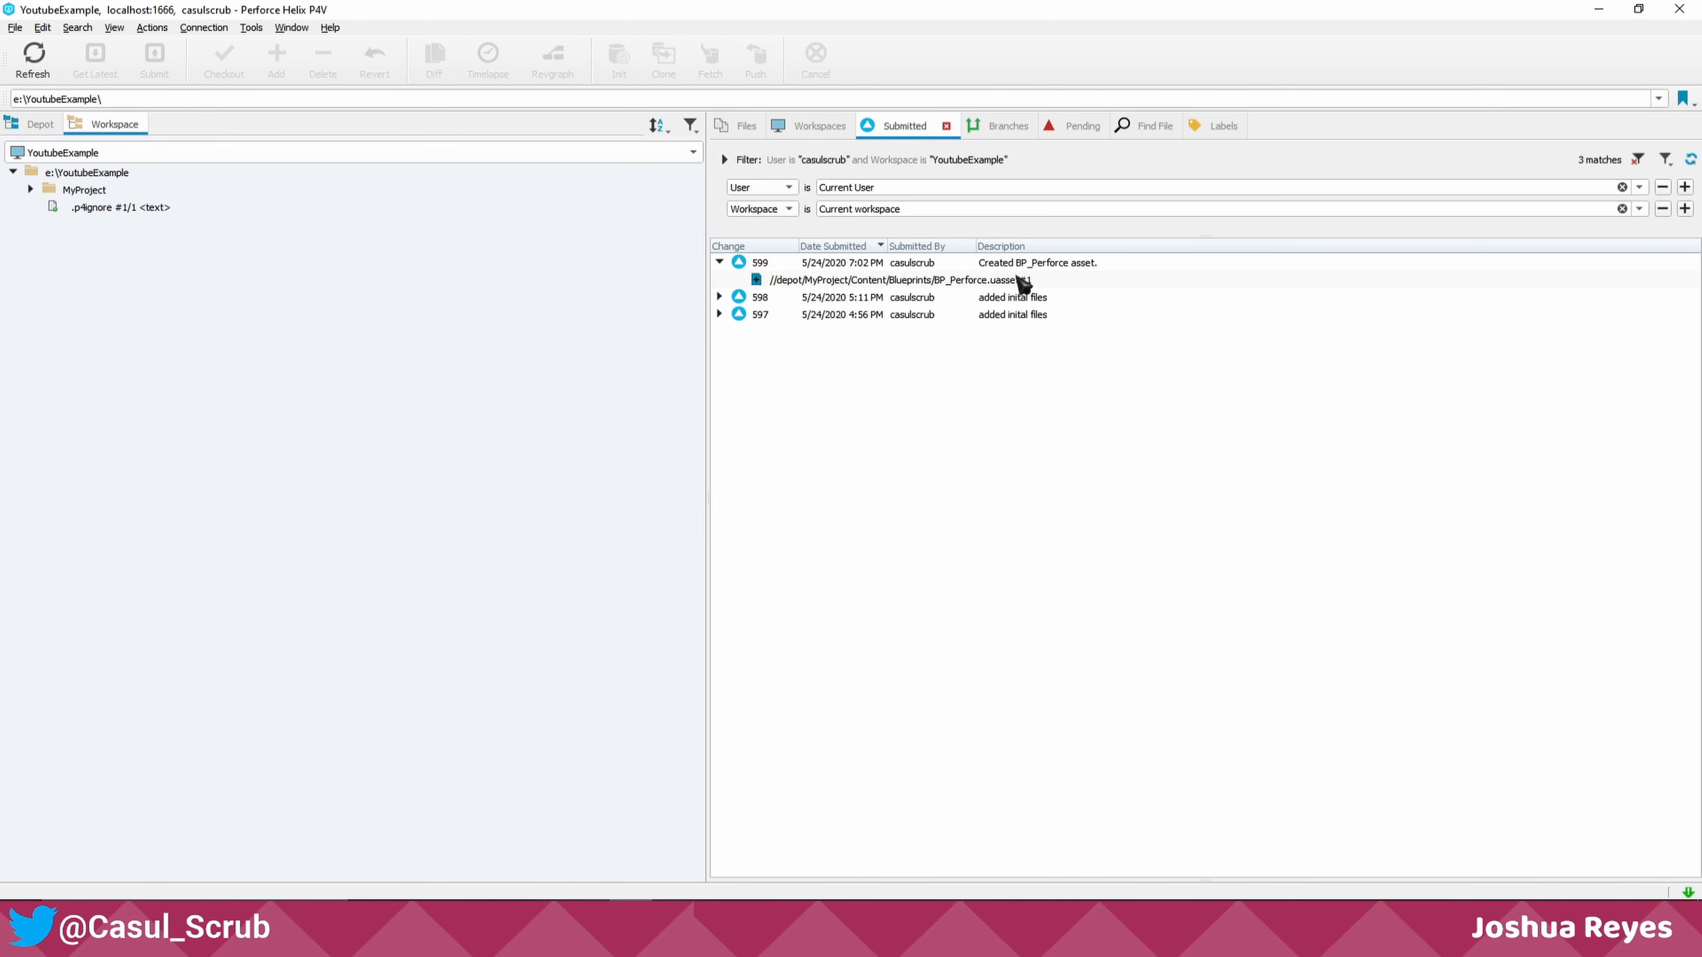
left_click(914, 268)
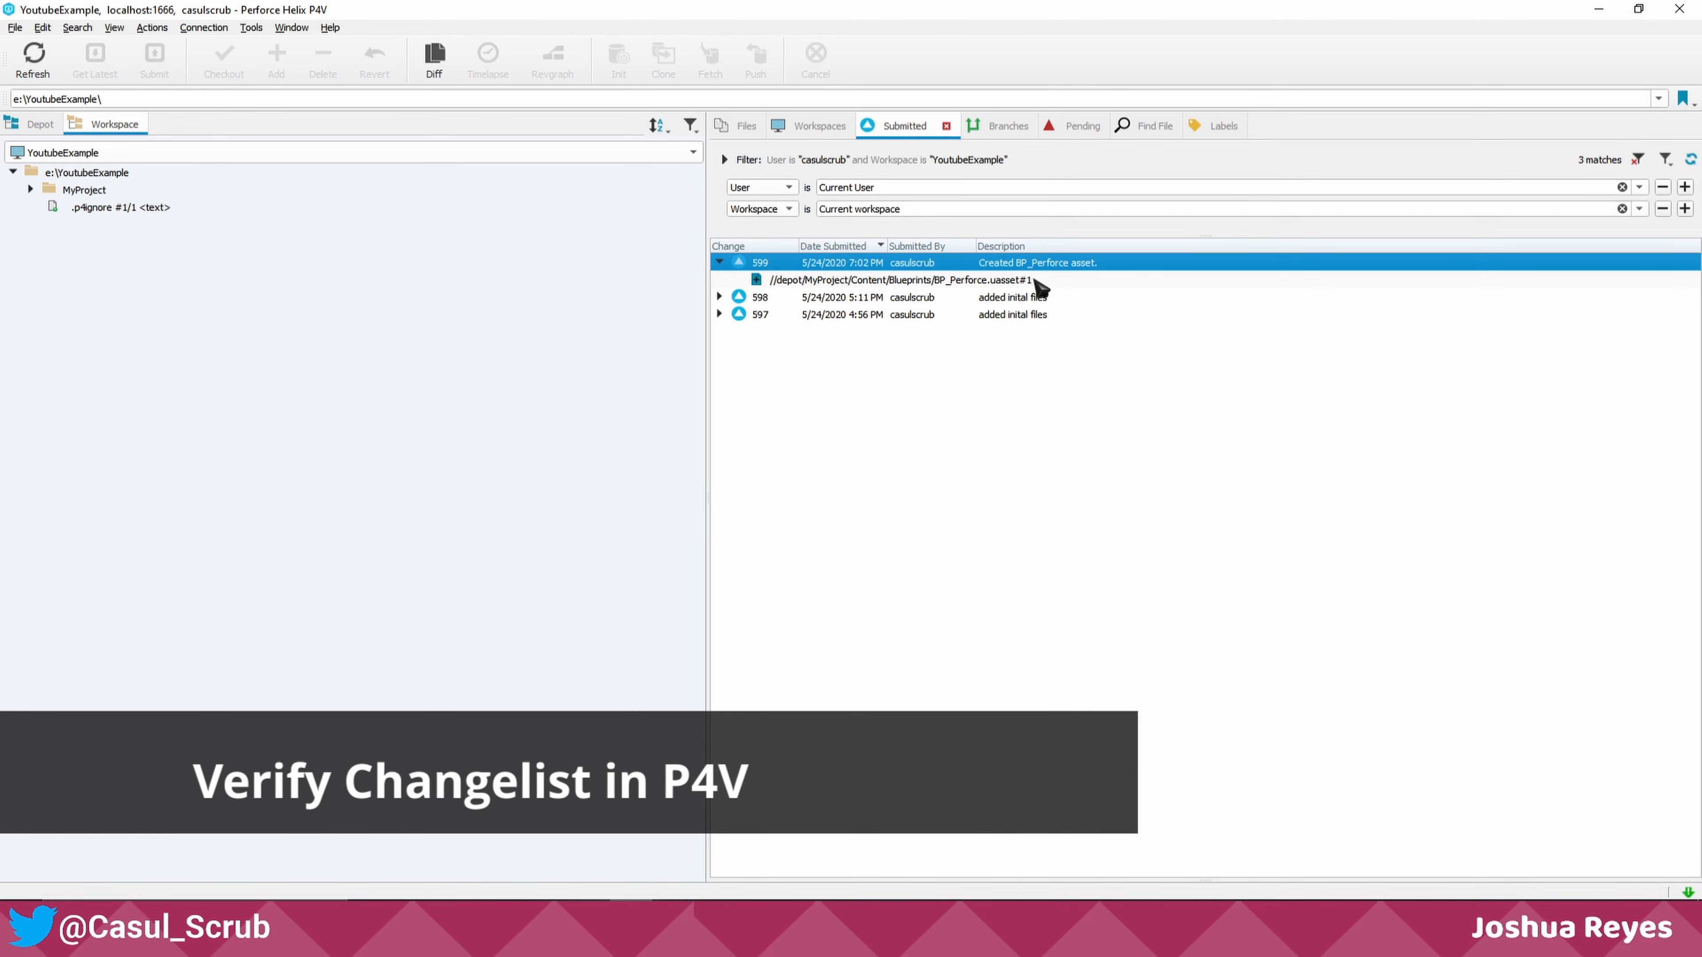
left_click(972, 404)
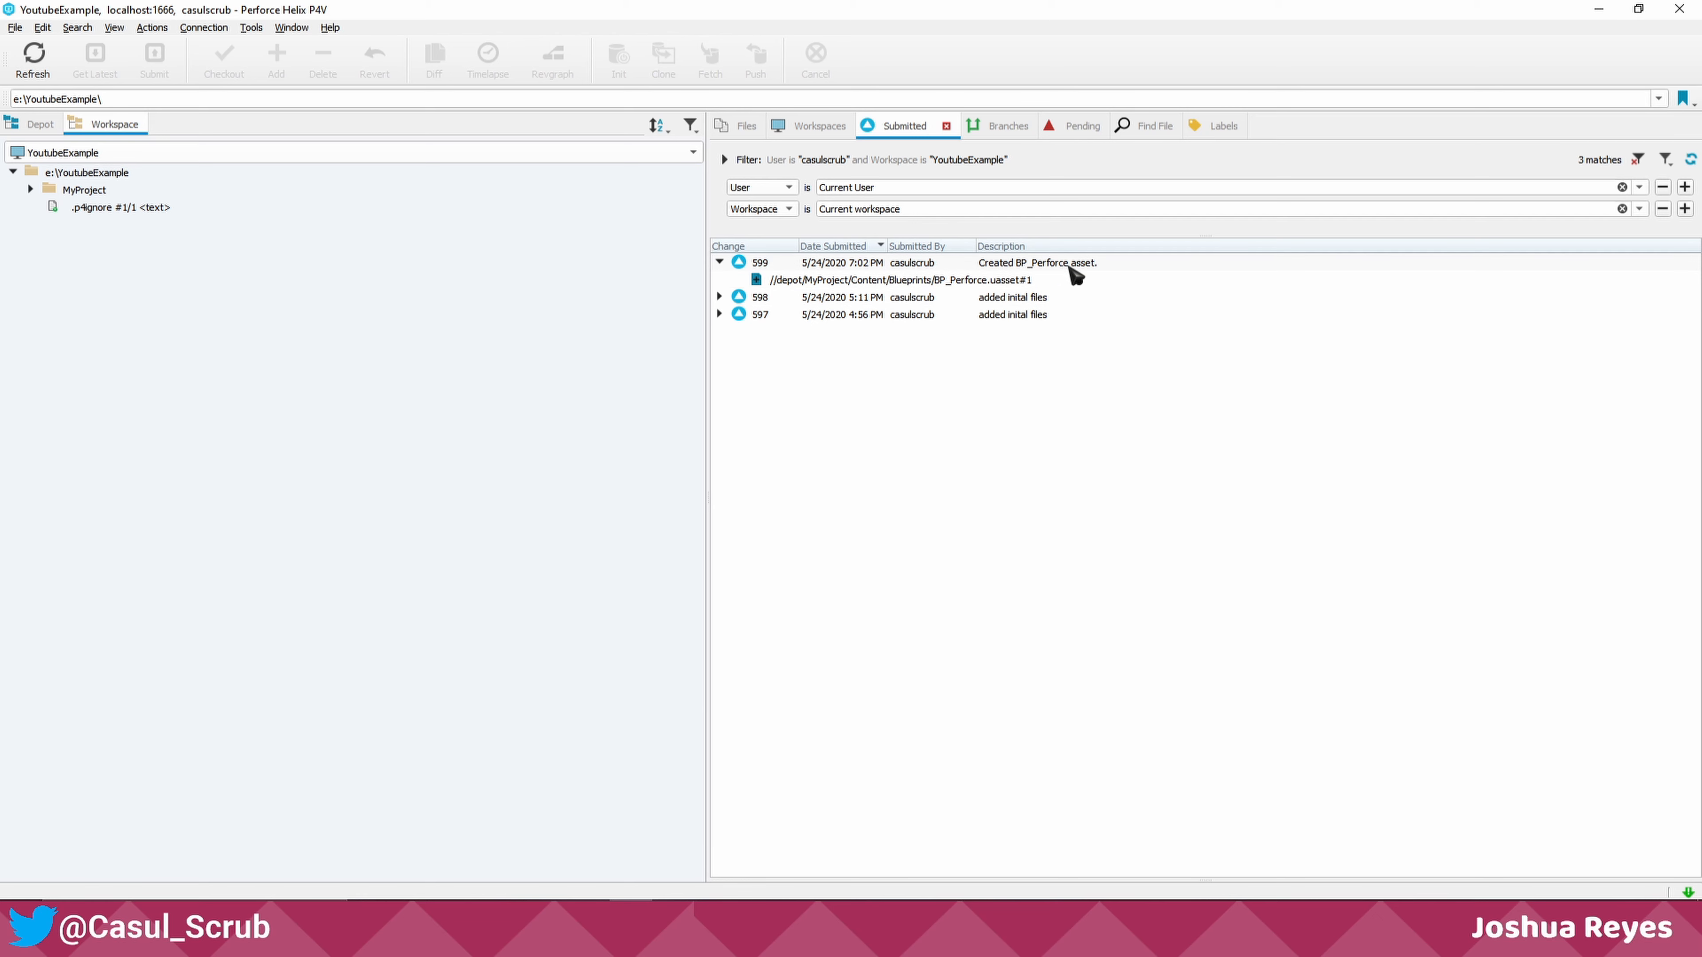
left_click(995, 282)
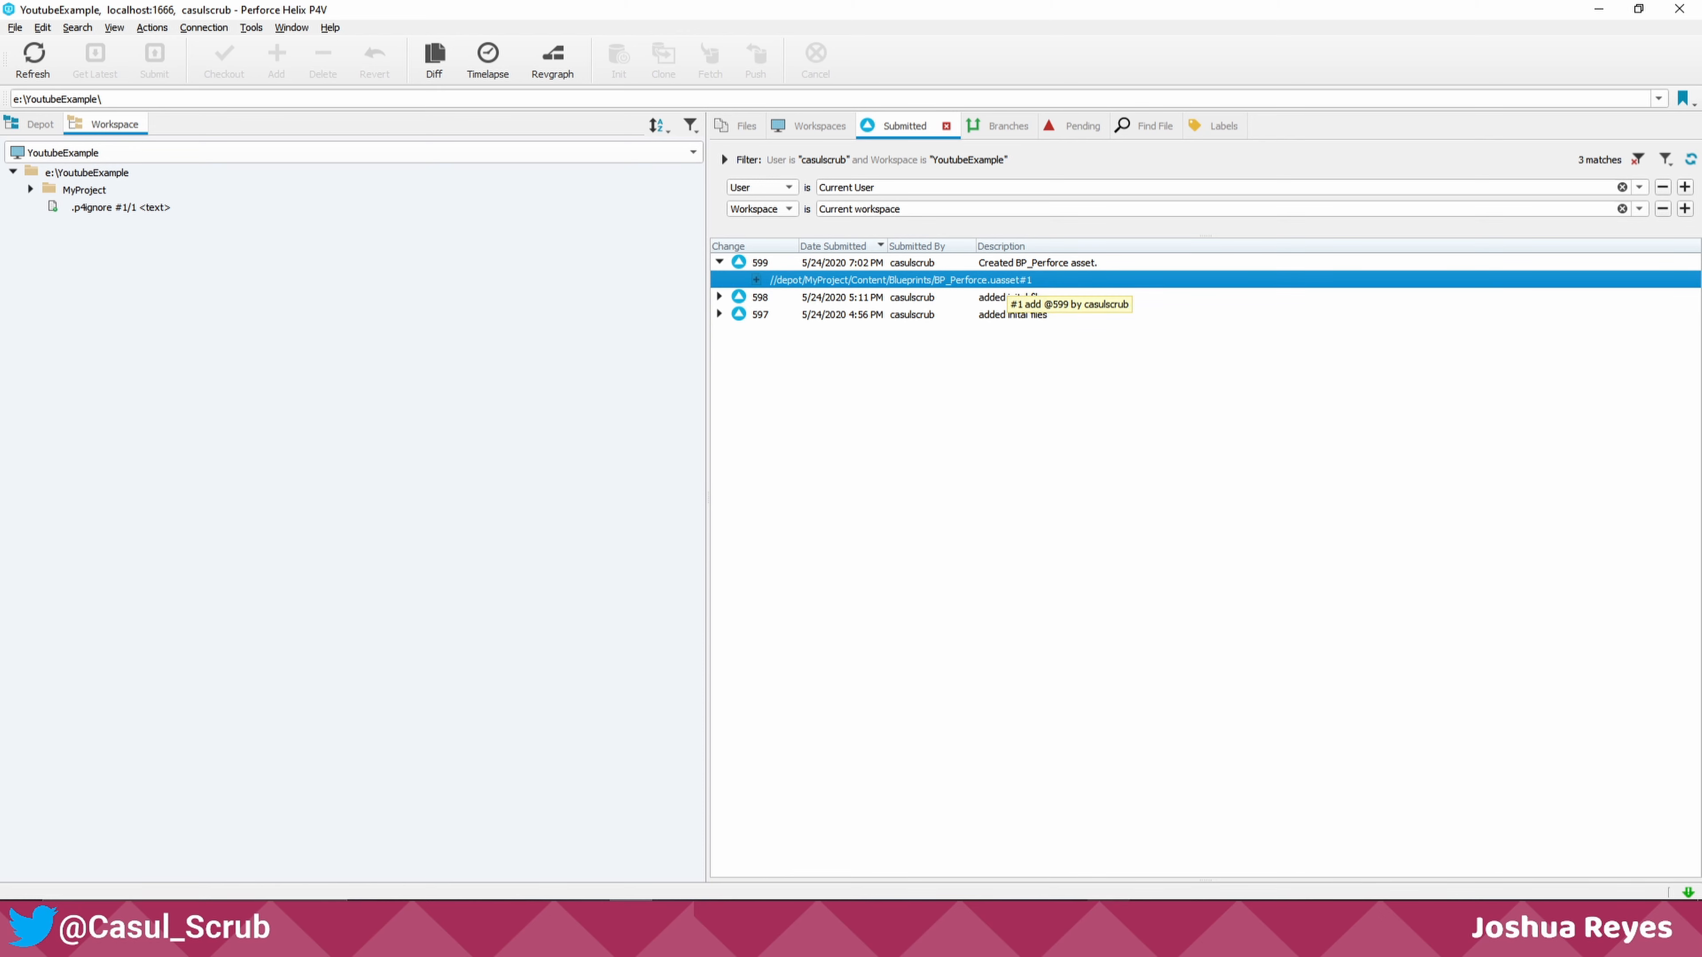
- Return to the Unreal Editor, open BP_Perforce, and add a Scene component that replaces DefaultSceneRoot as the root
left_click(1109, 935)
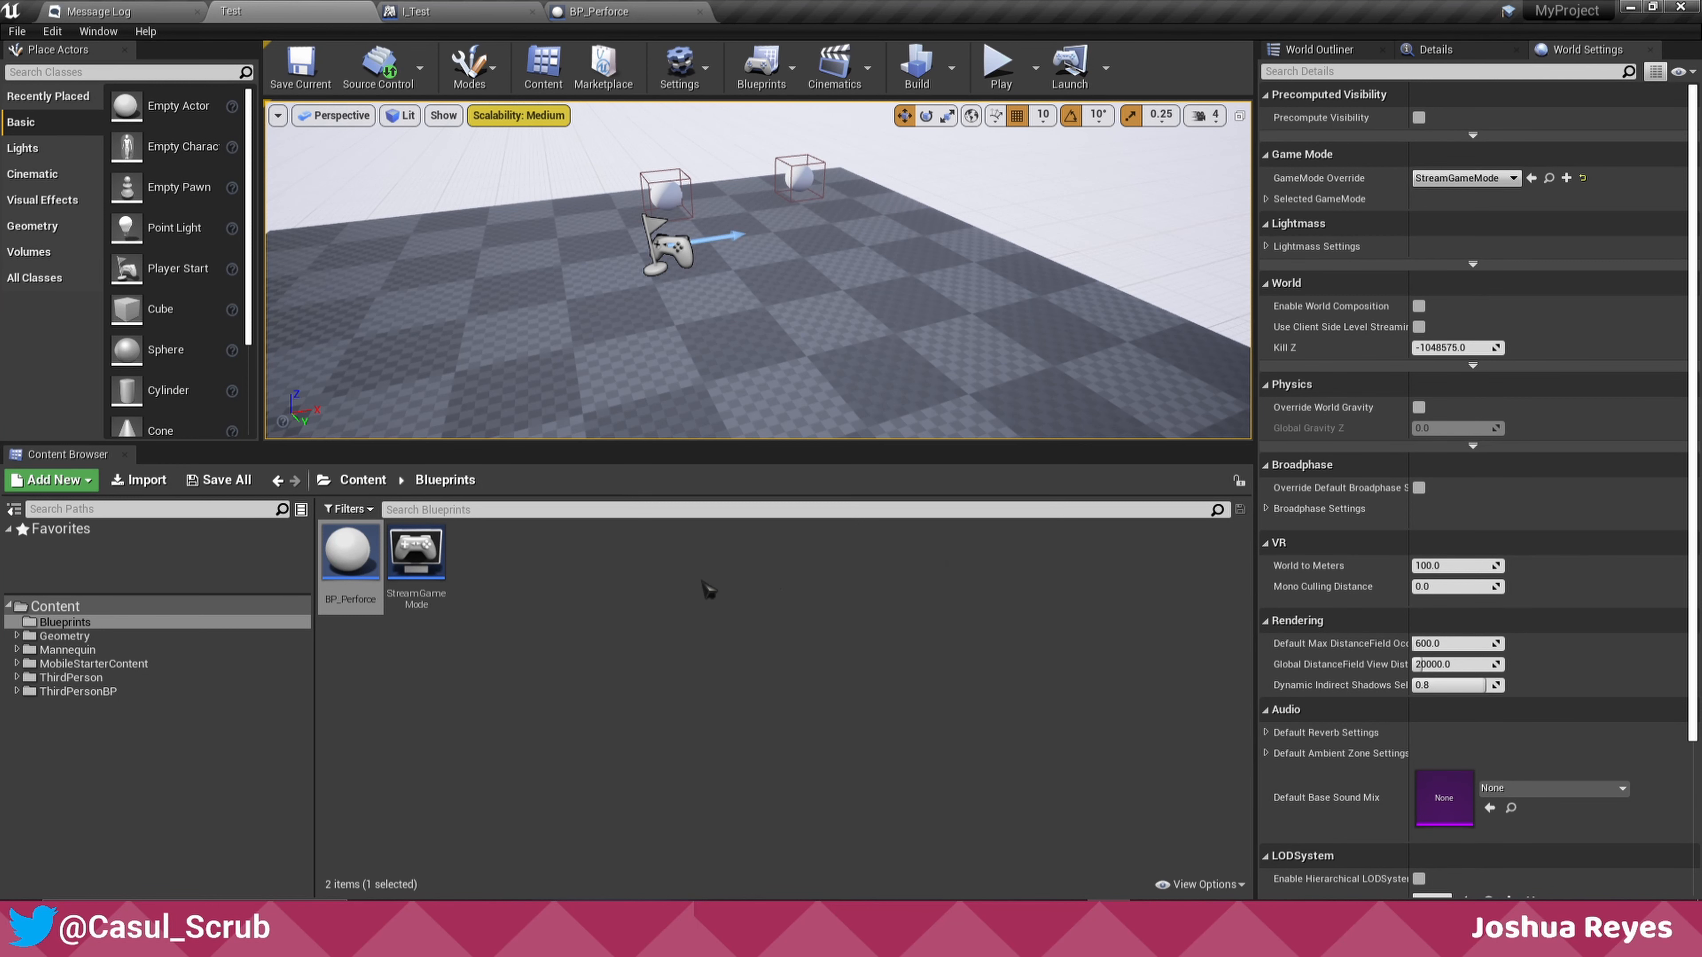
double_click(349, 556)
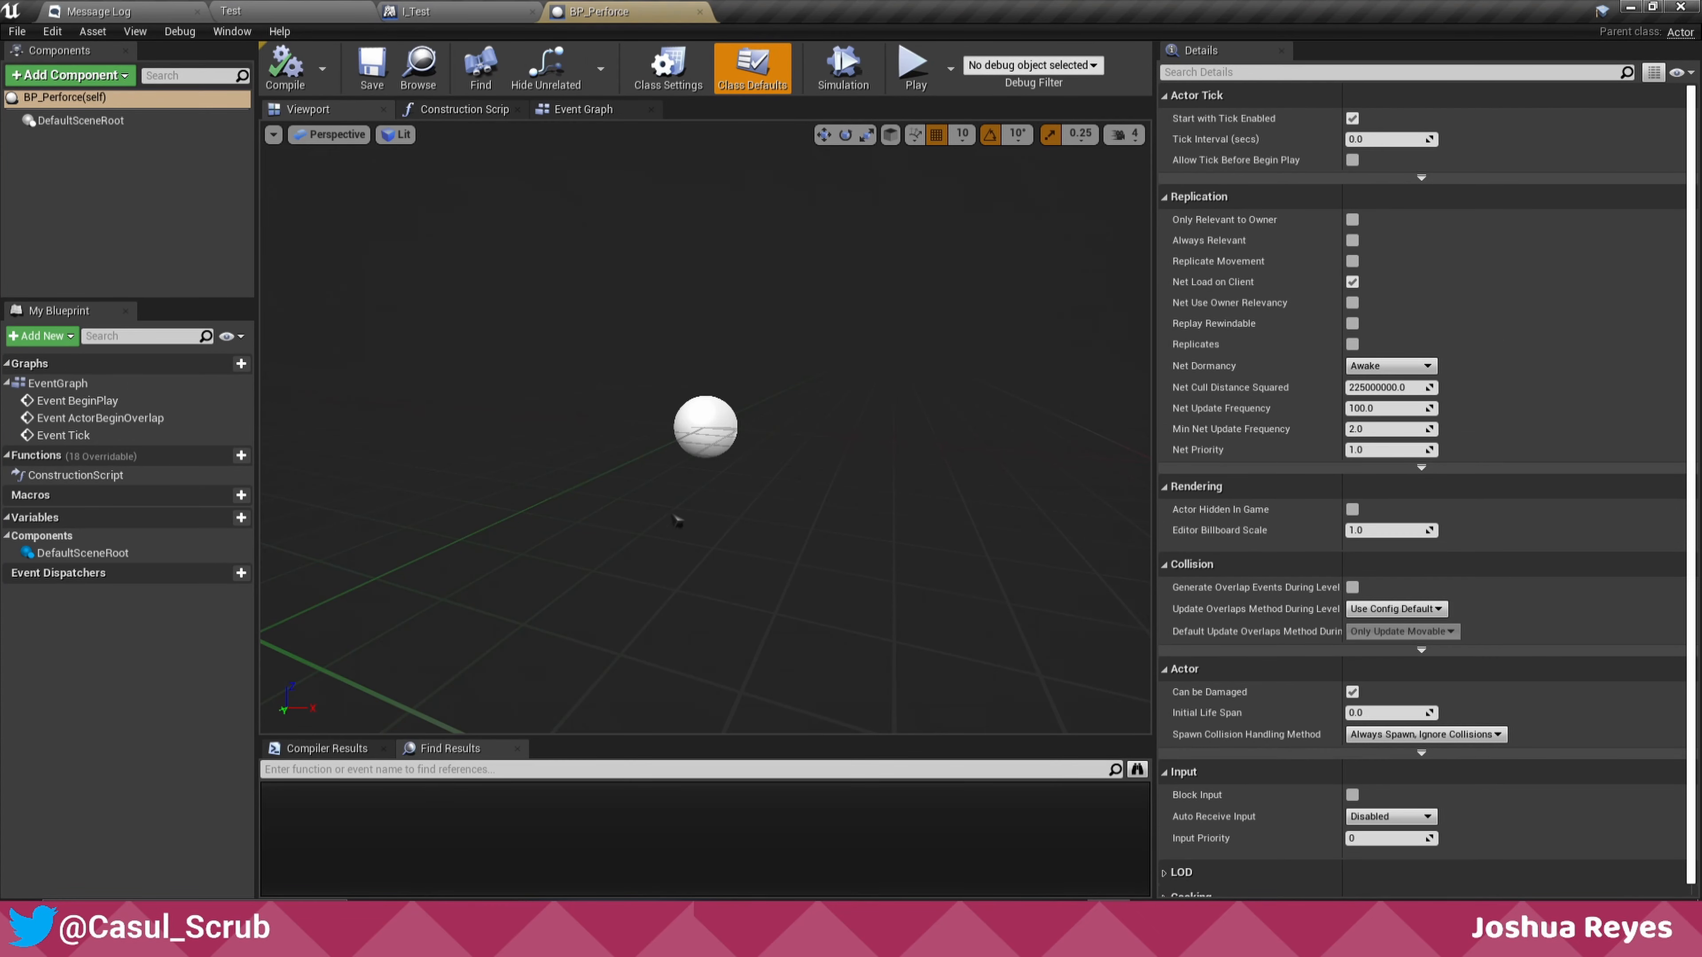
left_click(111, 77)
type("scene")
key("Return")
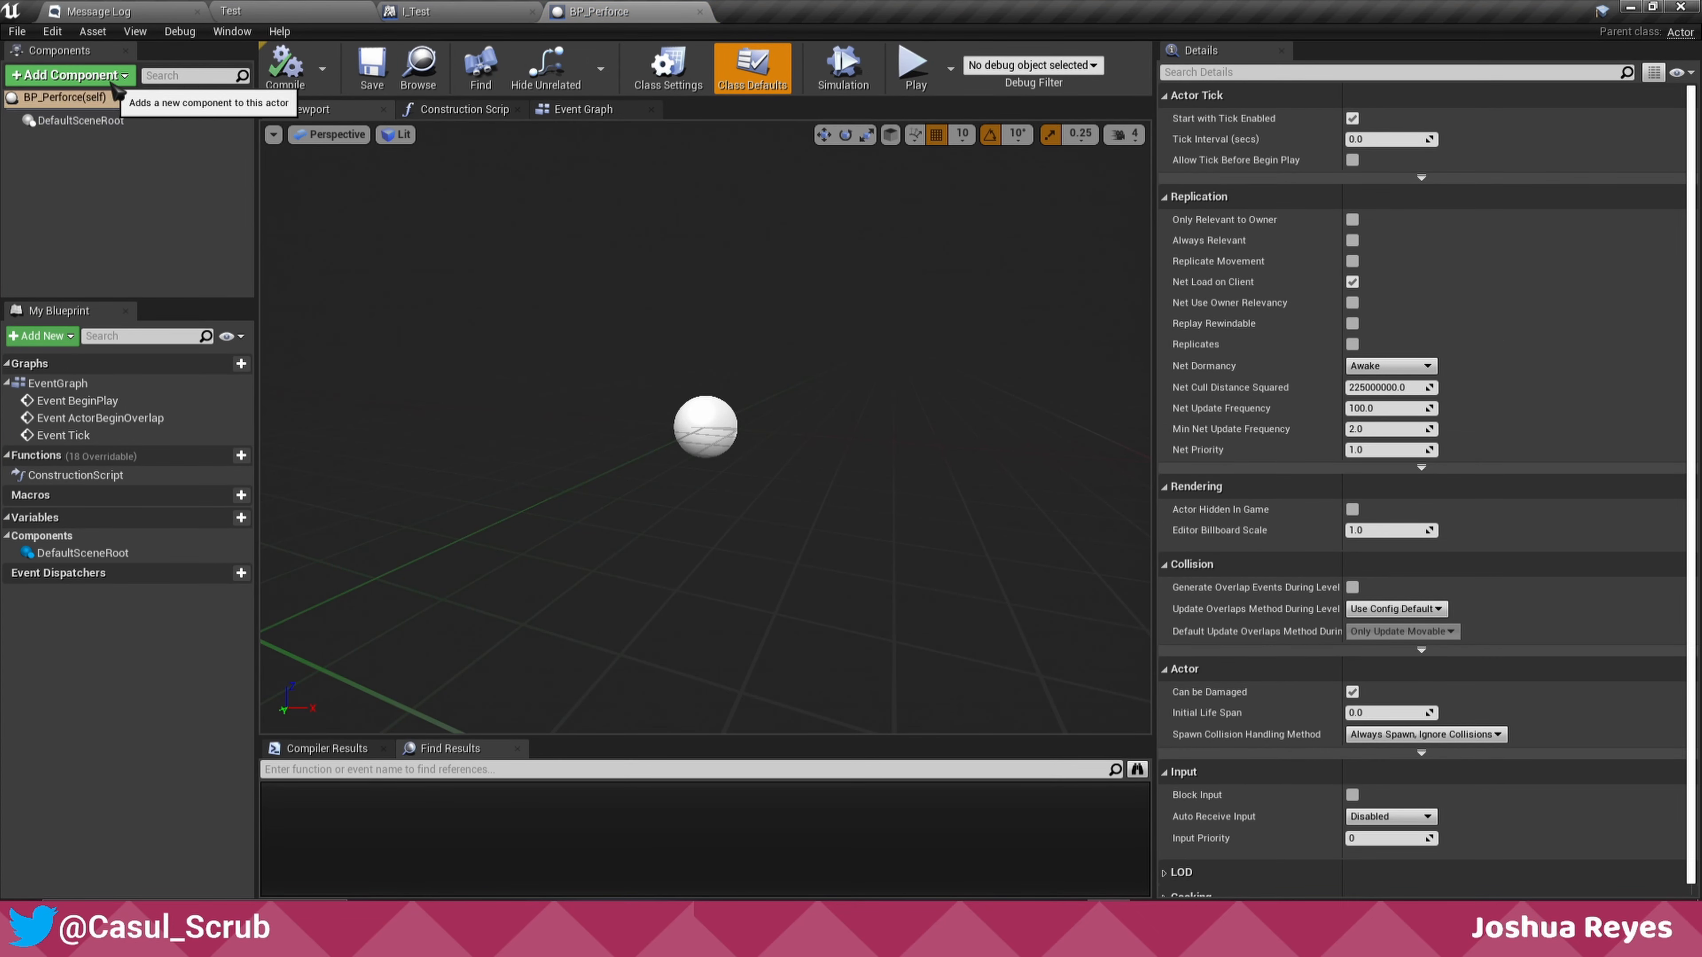
left_click_drag(61, 142, 65, 122)
- Add a Box collision component under the Scene root of BP_Perforce and save the blueprint
left_click(99, 81)
type("box")
key("Return")
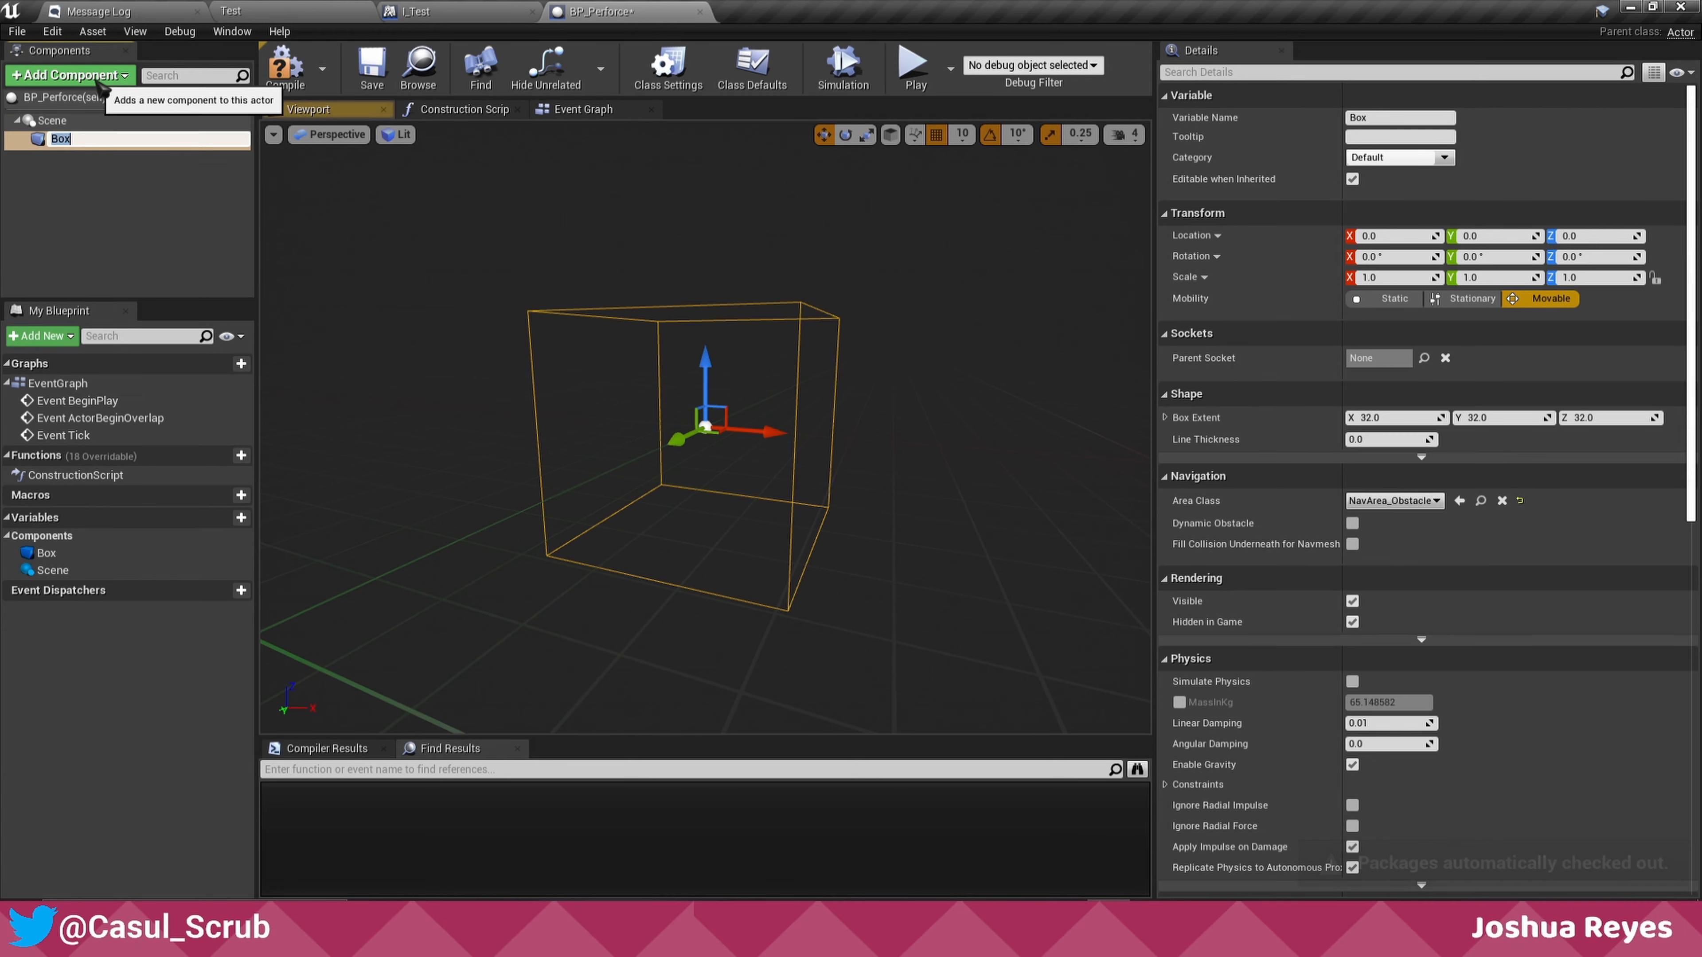
key("Return")
left_click(372, 66)
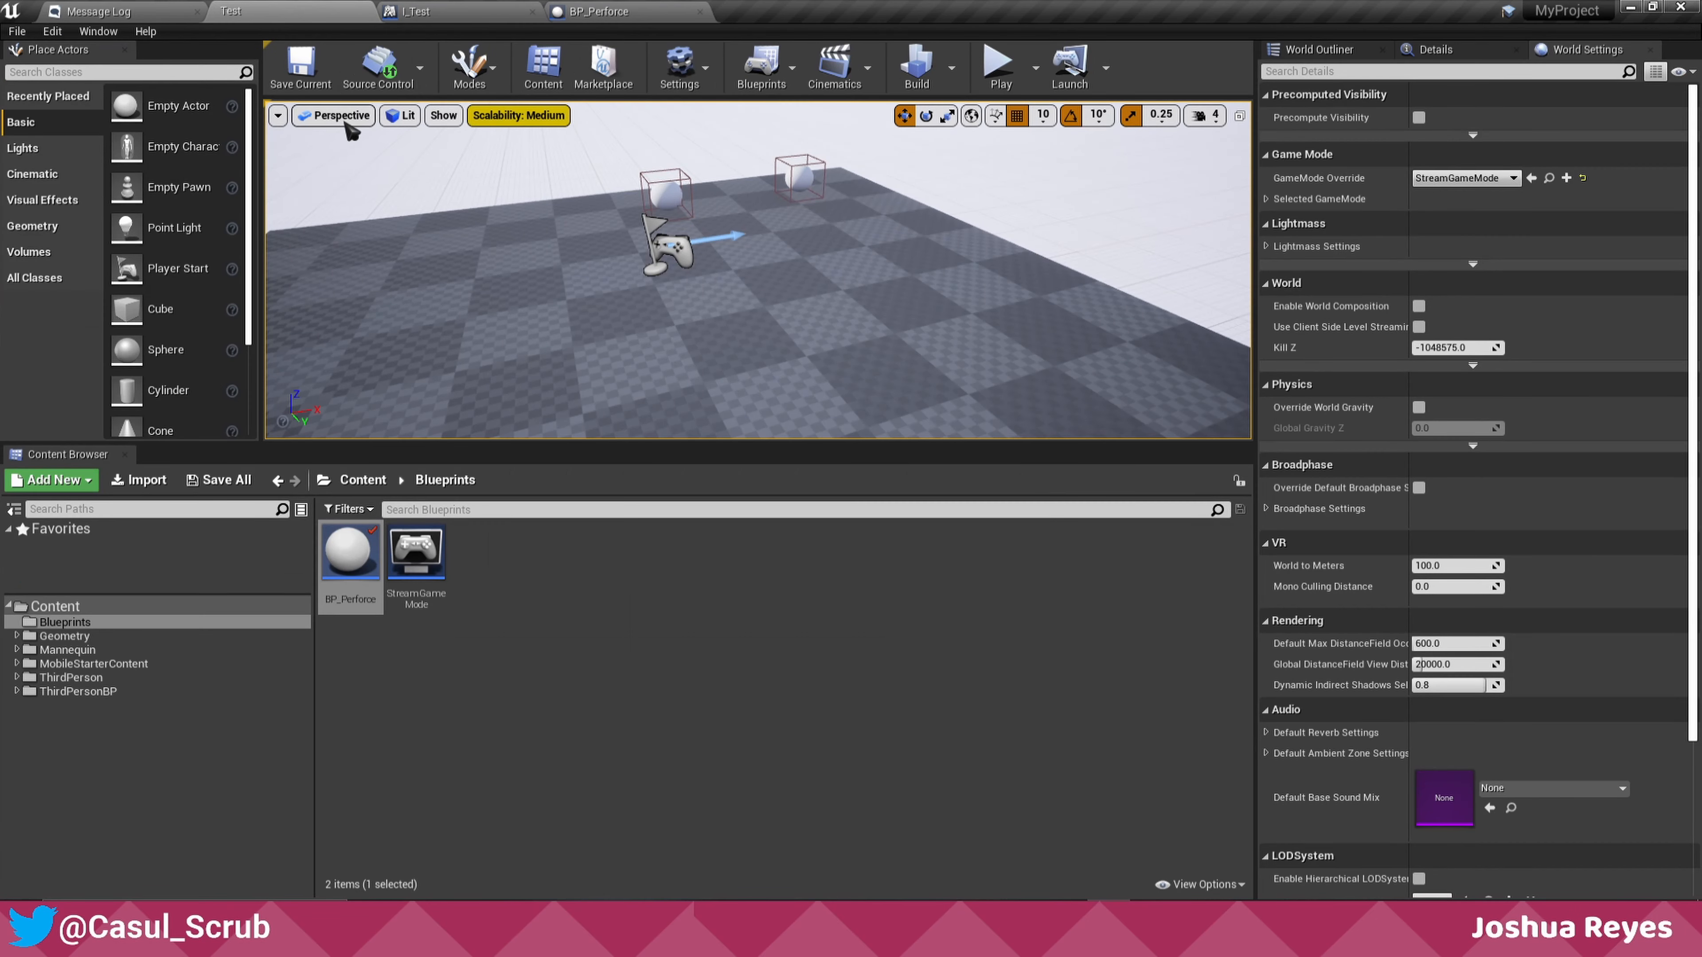
- Submit BP_Perforce with the changelist description "Added box collosion, and a scene root." and refresh the submitted changelists in P4V
left_click(378, 66)
left_click(429, 155)
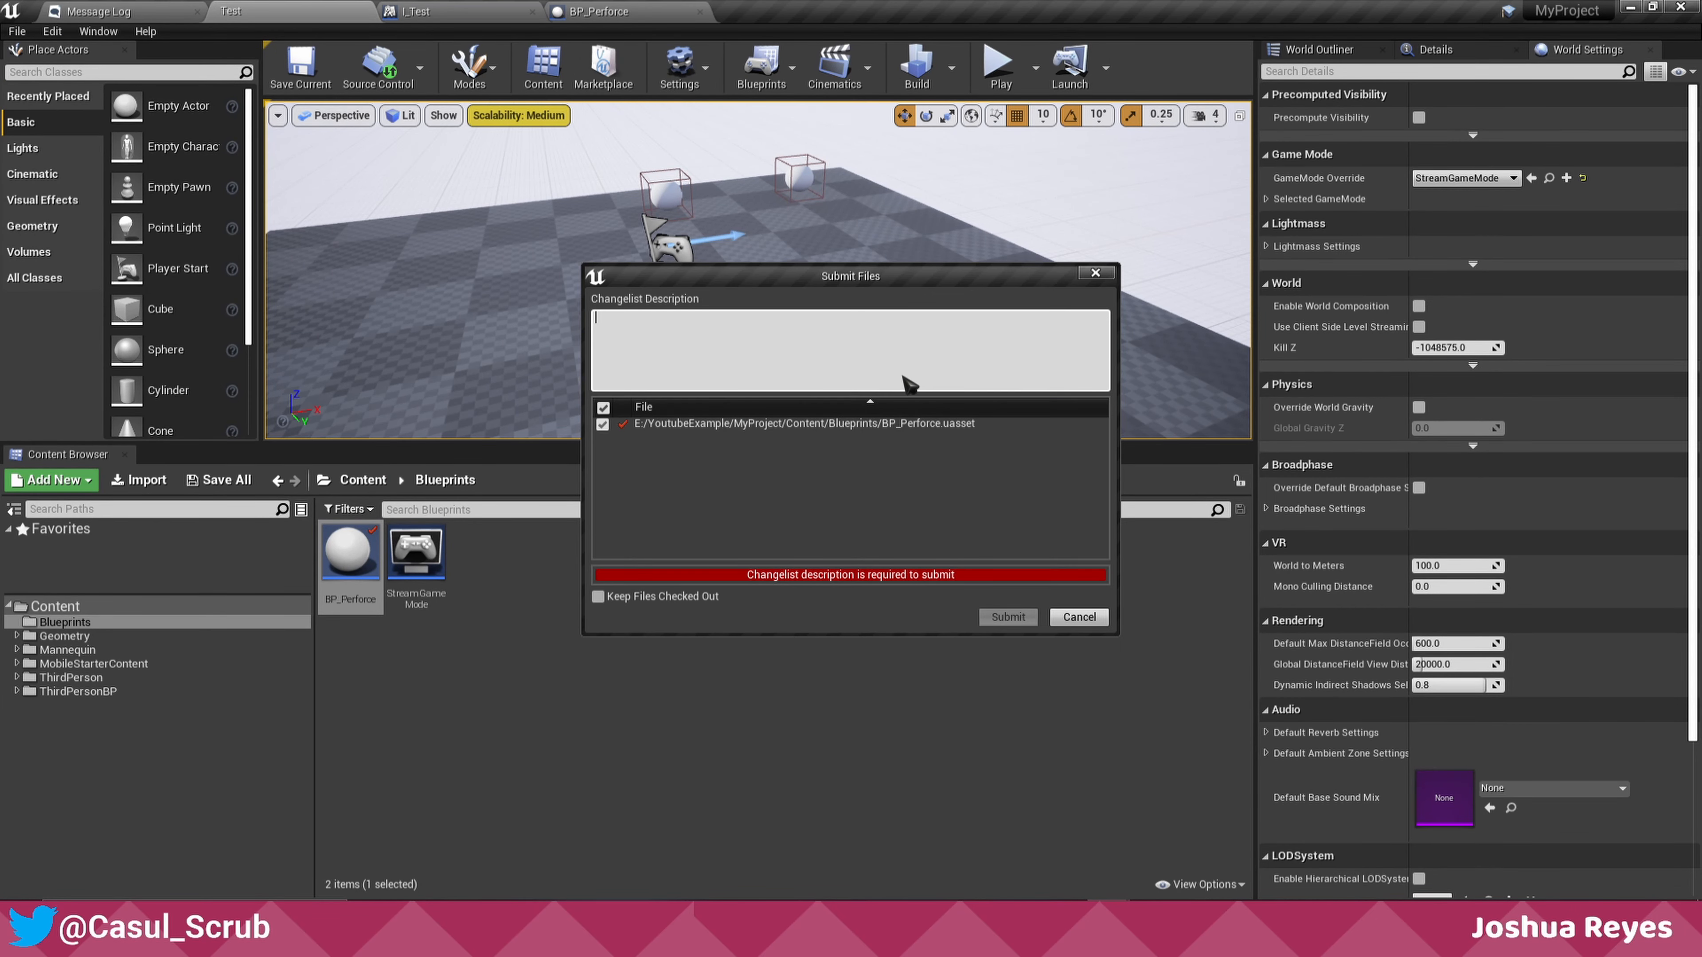
type("Added box collosion, and")
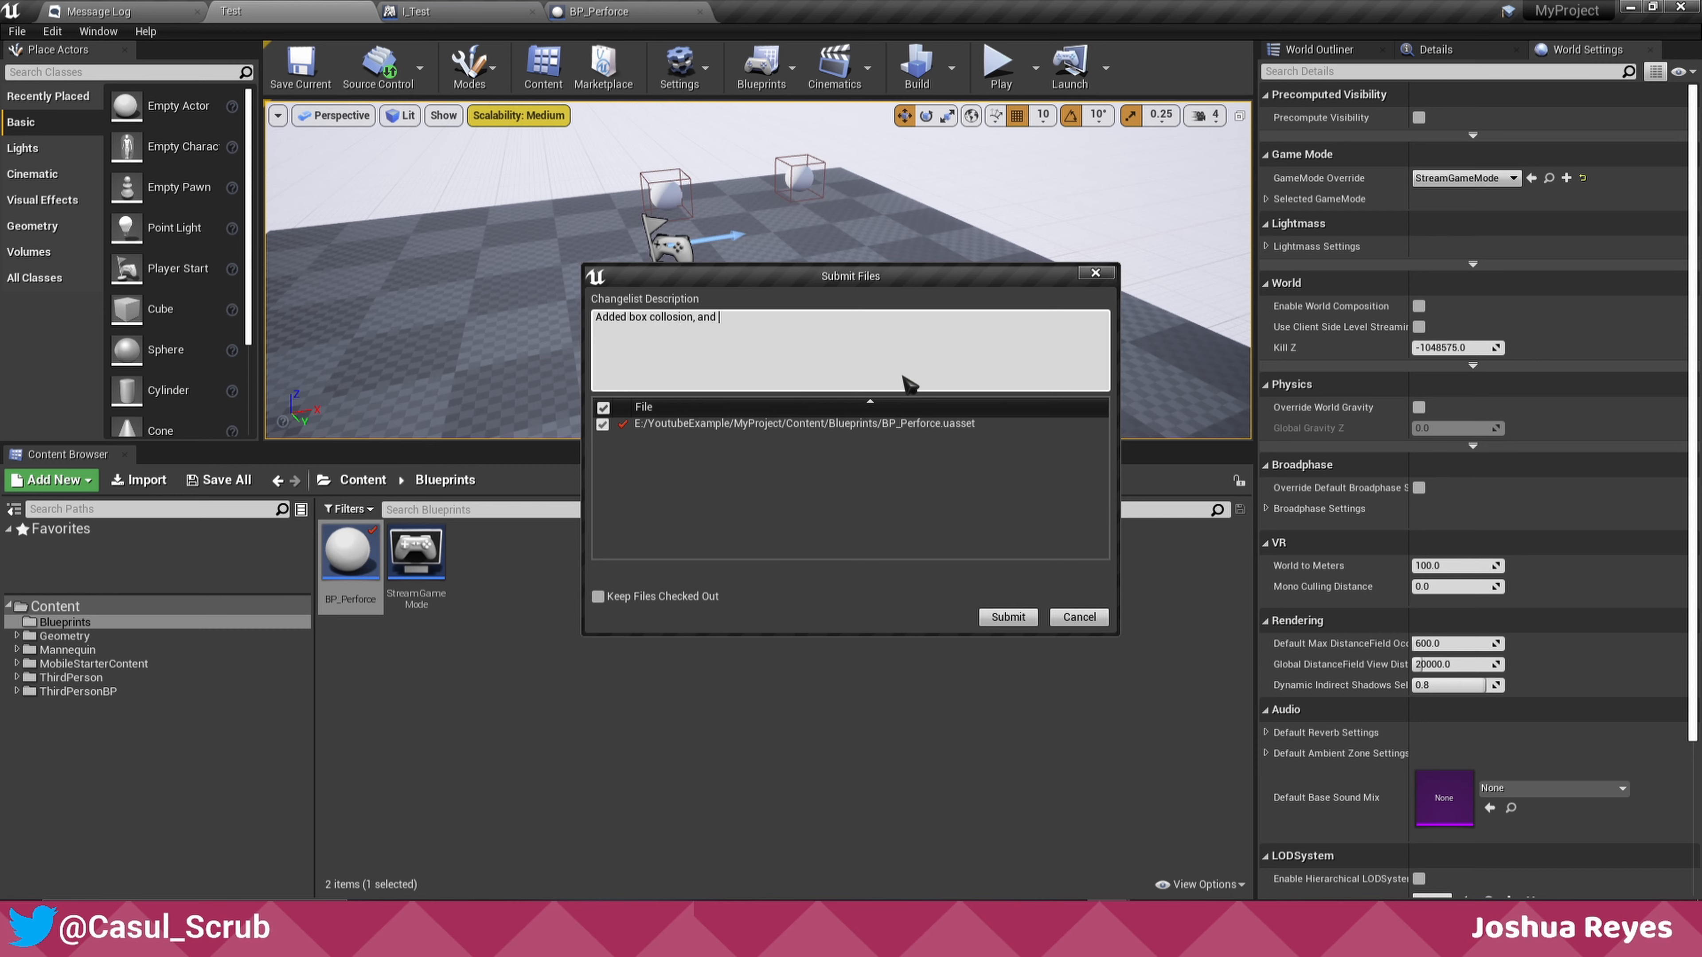
left_click(1007, 617)
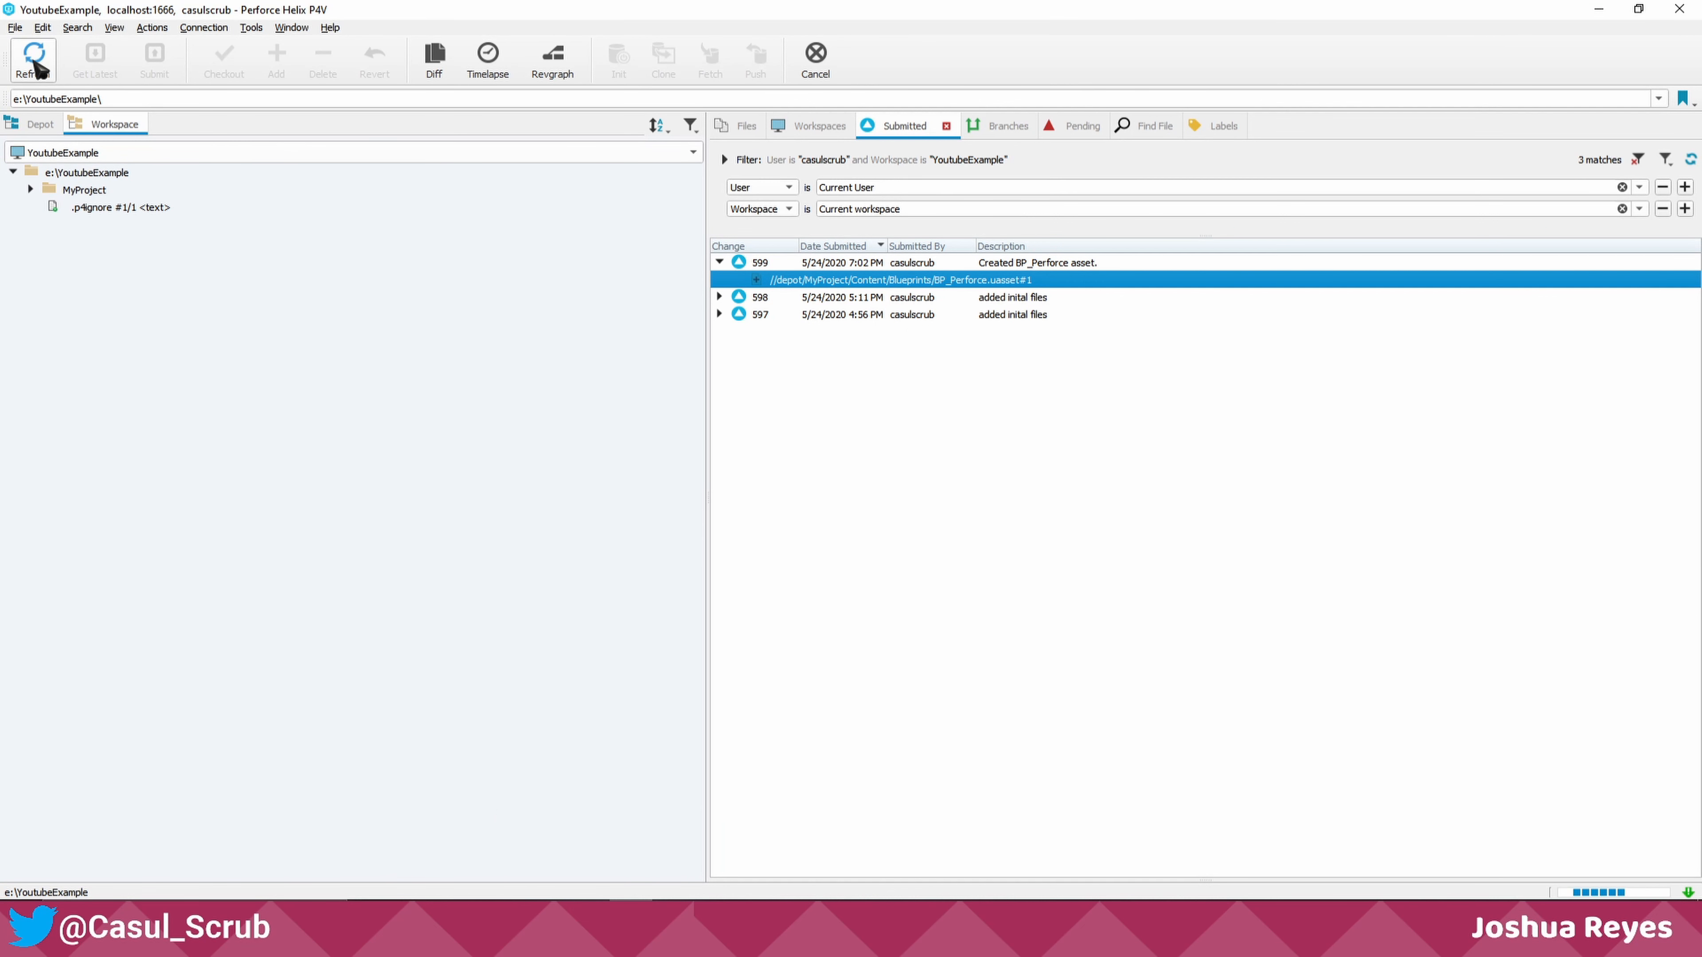
left_click(34, 67)
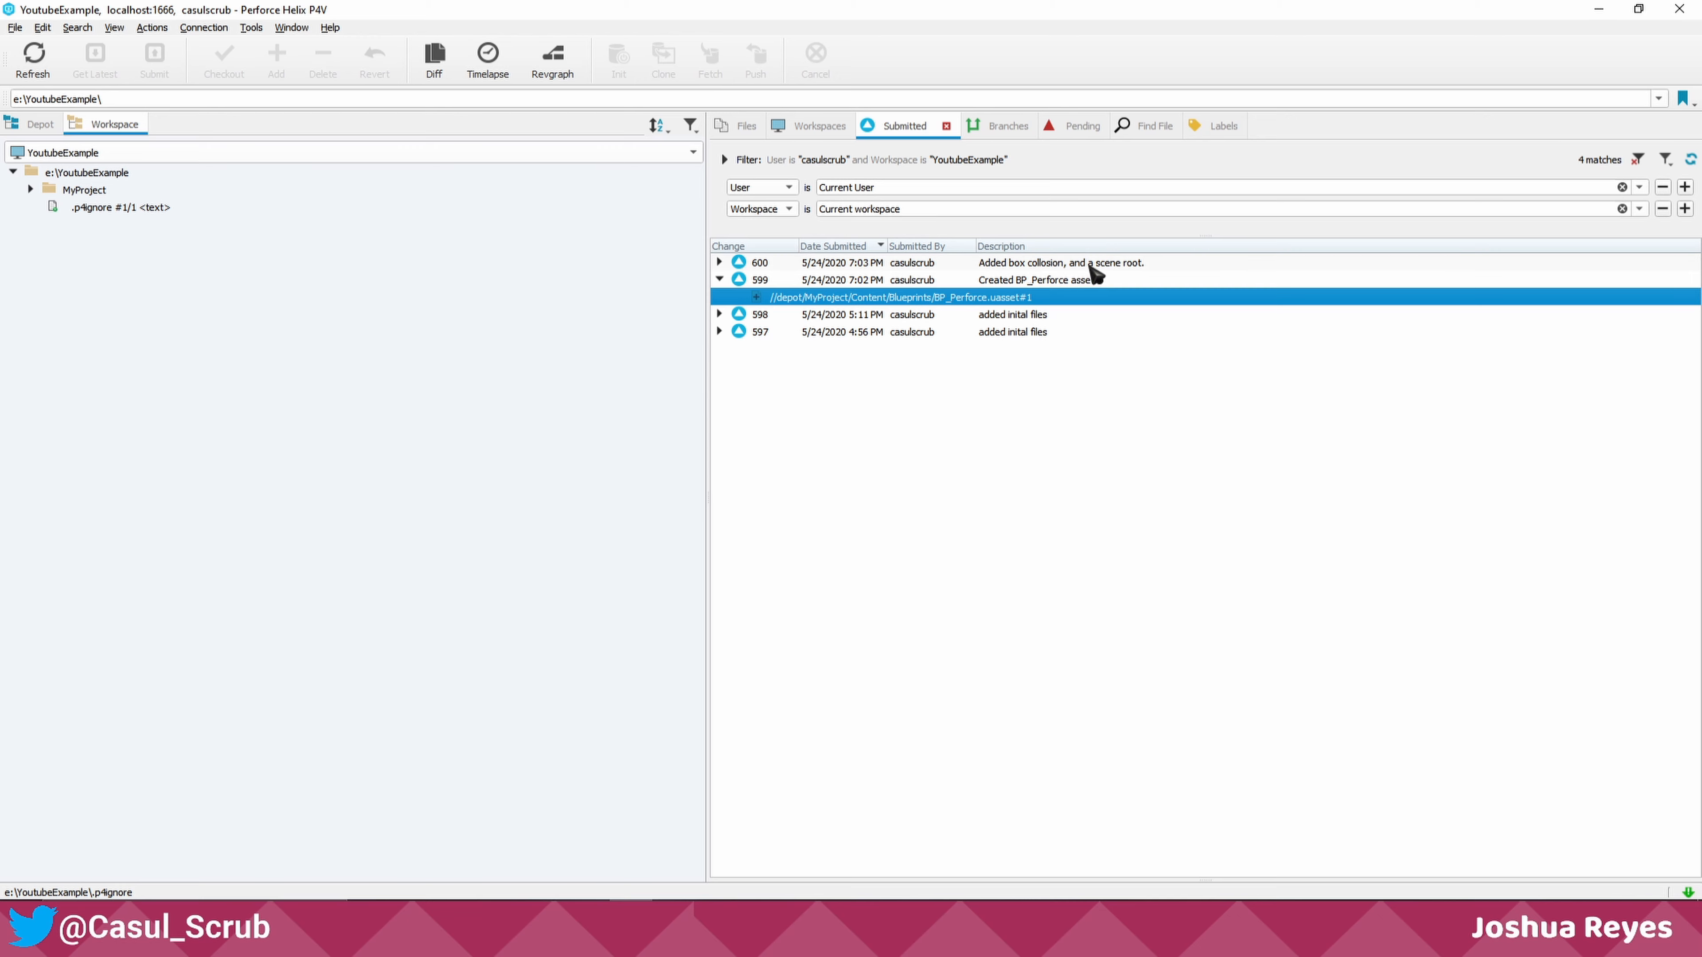
left_click(743, 262)
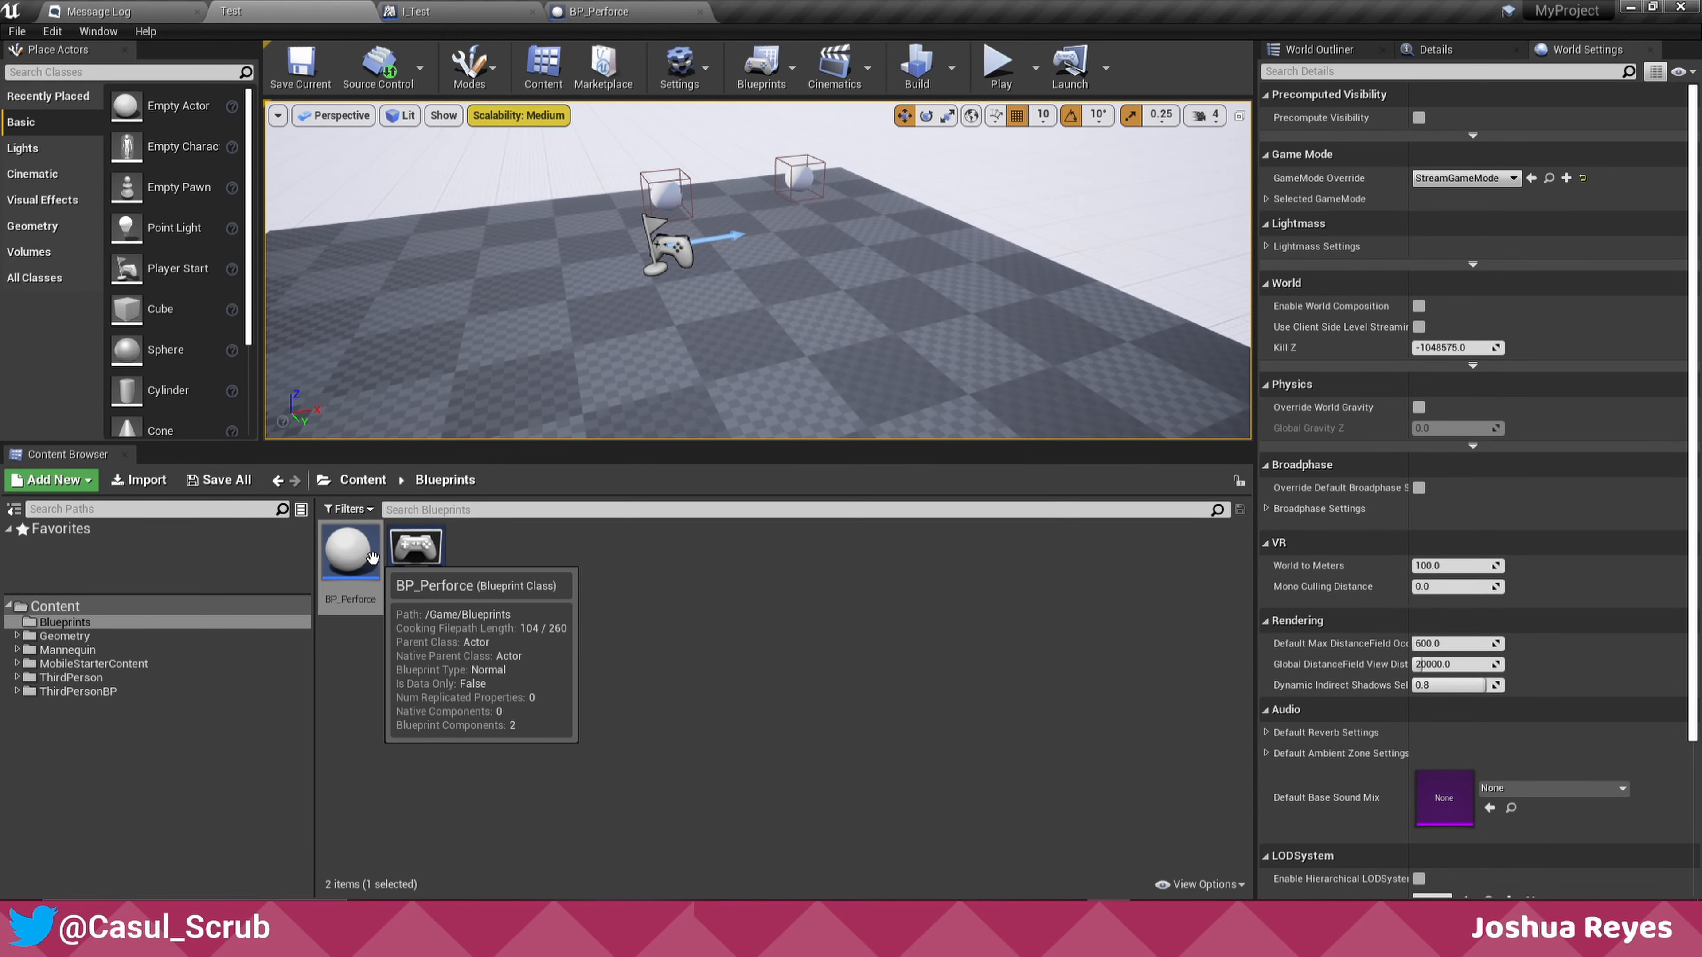
- Reopen BP_Perforce in the Unreal Editor and add an On Component Begin Overlap event for its Box component
double_click(372, 557)
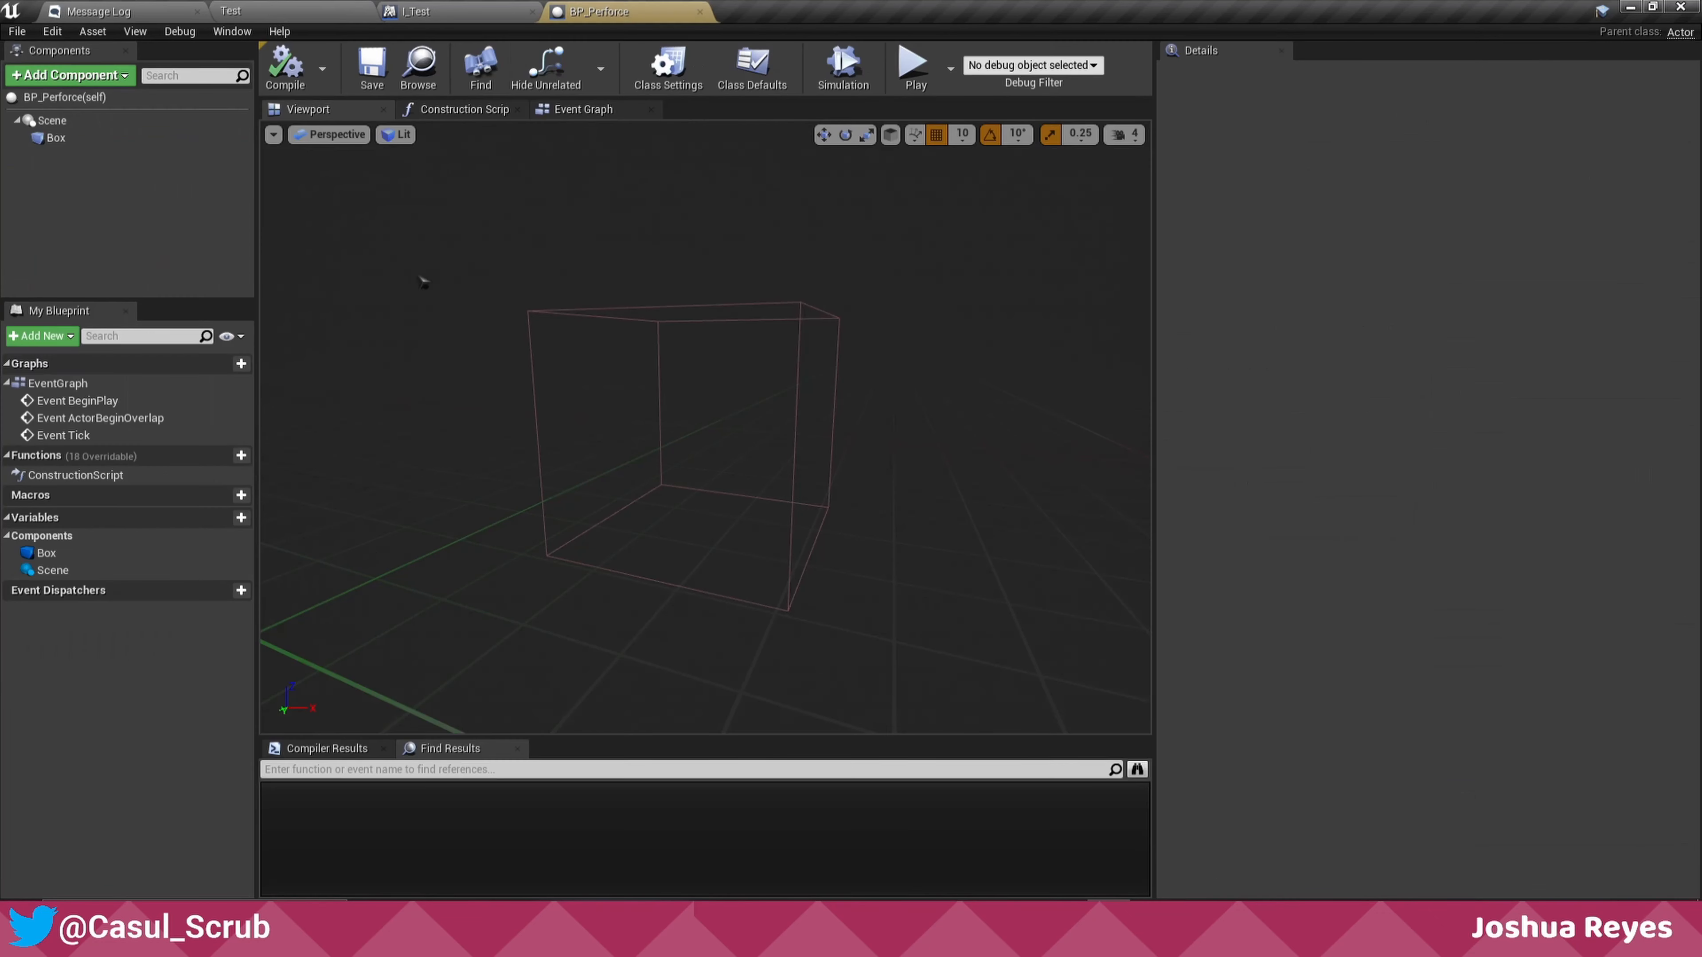
left_click(56, 137)
left_click(583, 109)
scroll(933, 588, "up", 3)
right_click_drag(933, 588, 798, 483)
scroll(1576, 719, "down", 15)
left_click(1420, 496)
- Connect the overlap event to a Print String node that prints the Get Display Name result of Other Actor
left_click_drag(601, 419, 1052, 413)
type("print")
key("Return")
left_click_drag(482, 465, 605, 570)
type("get displ")
key("Return")
left_click_drag(759, 598, 777, 498)
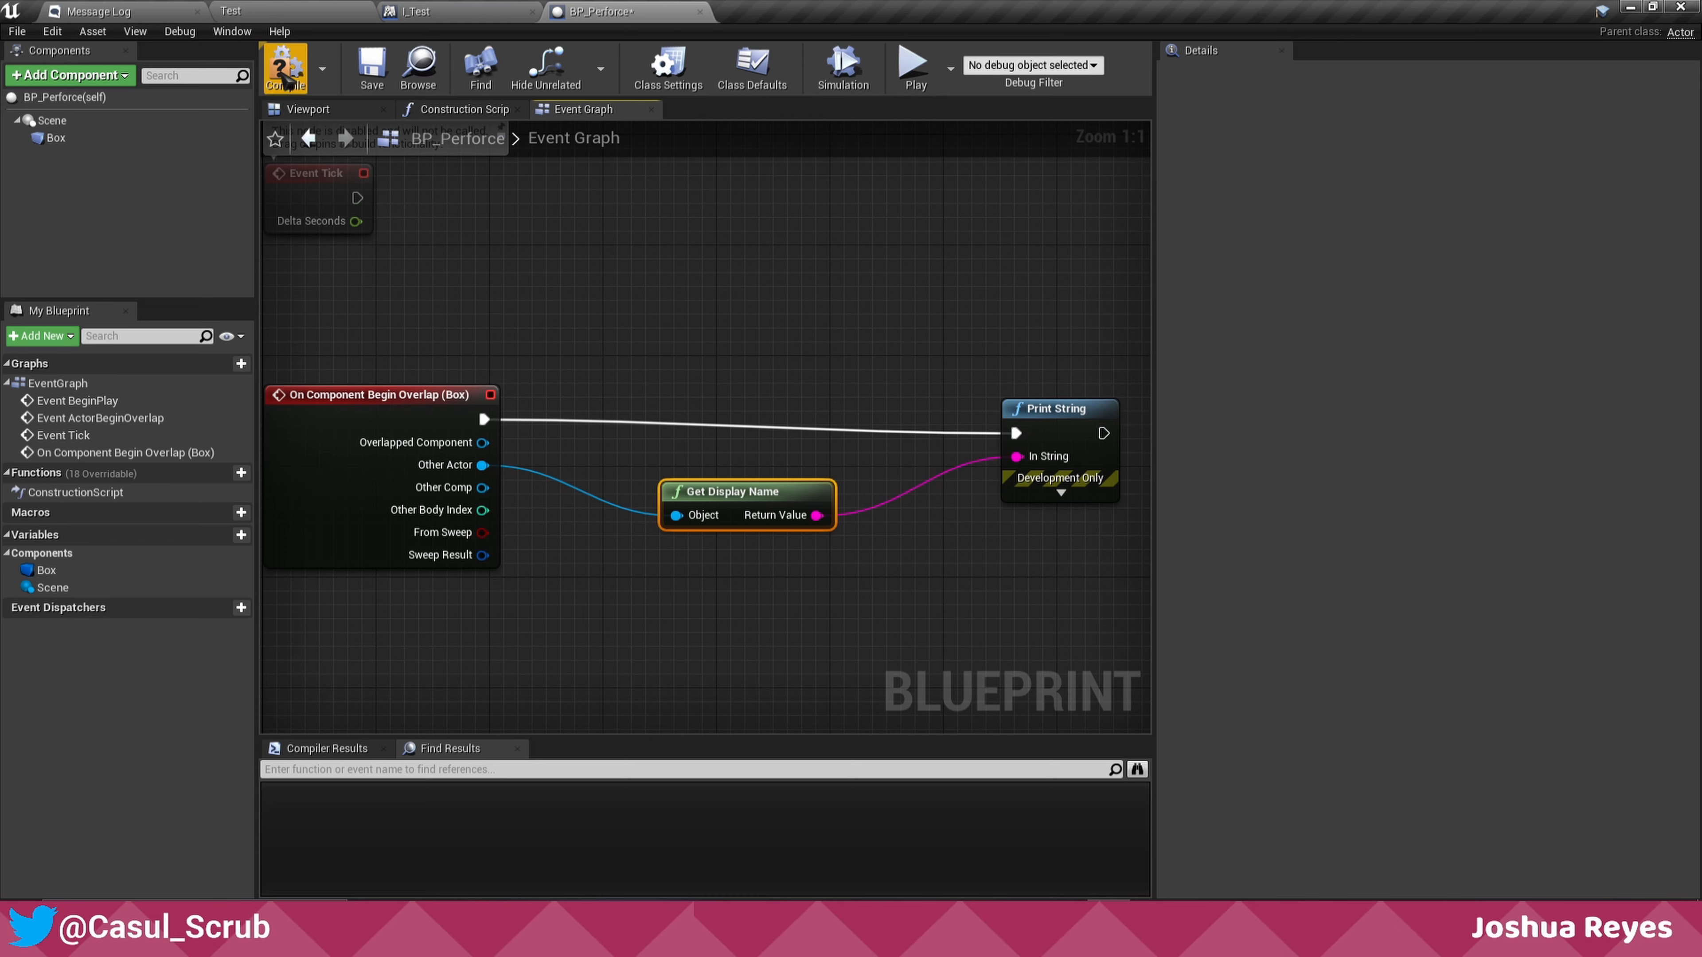
- Enclose the overlap nodes in a comment box titled "Get display name", save the blueprint, and go back to the level editor
scroll(938, 466, "down", 2)
right_click_drag(939, 466, 891, 421)
left_click_drag(327, 323, 1046, 590)
type("cGet display name")
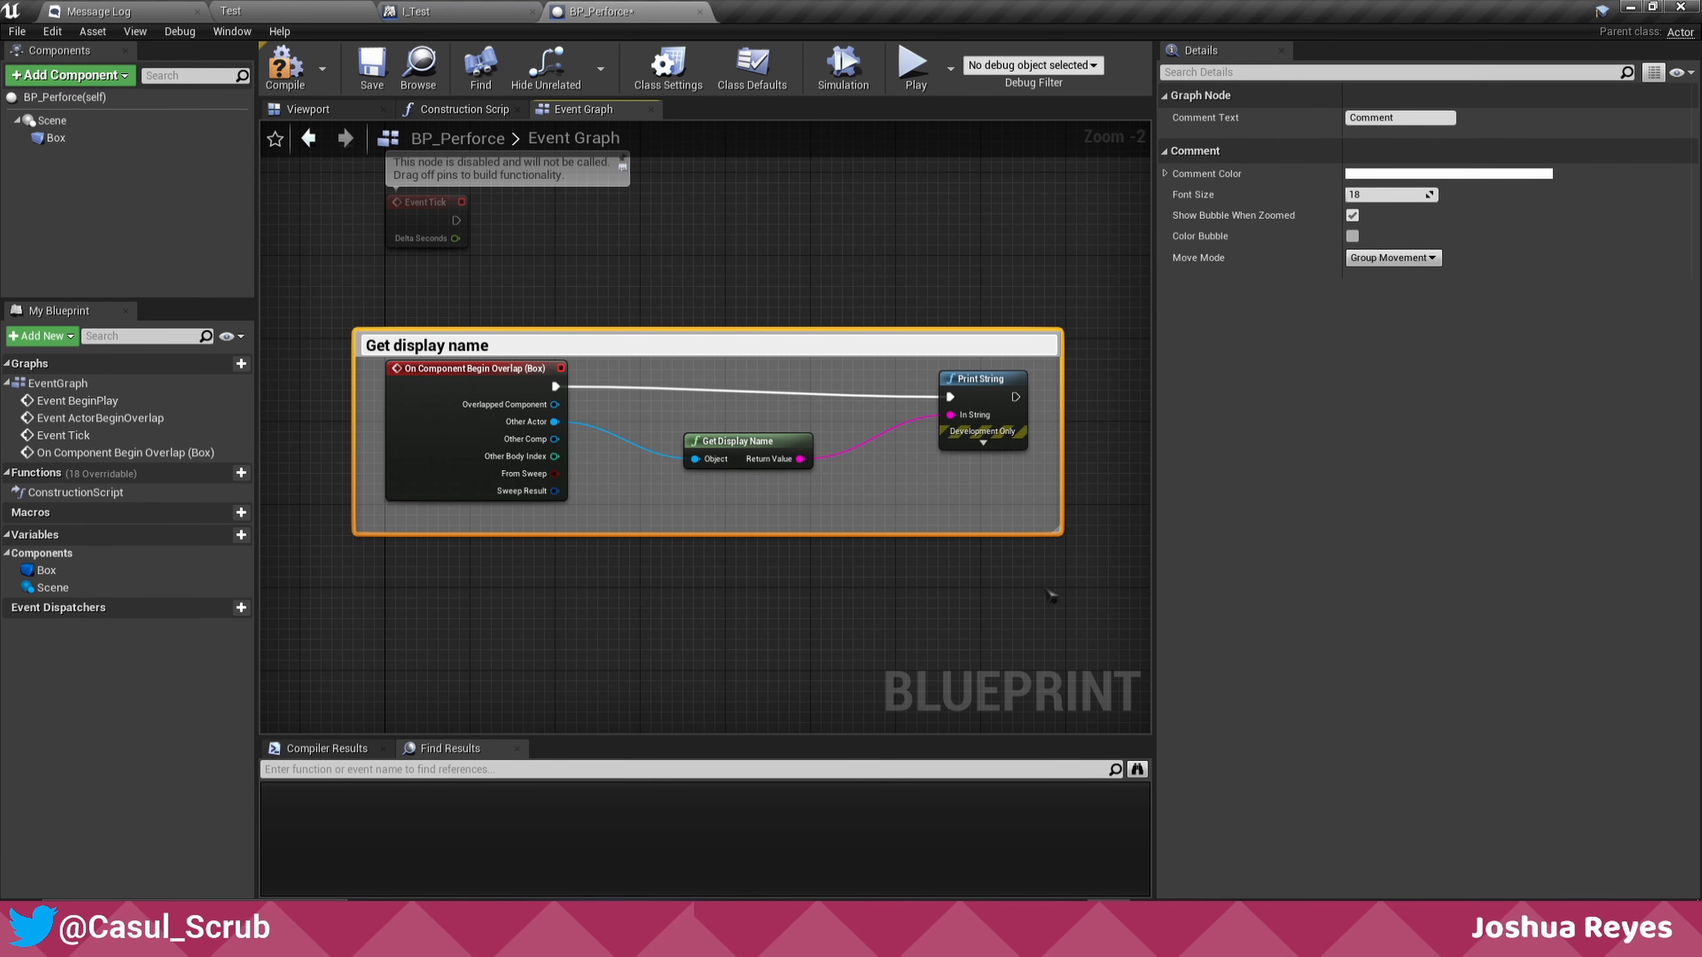
key("Return")
left_click(418, 65)
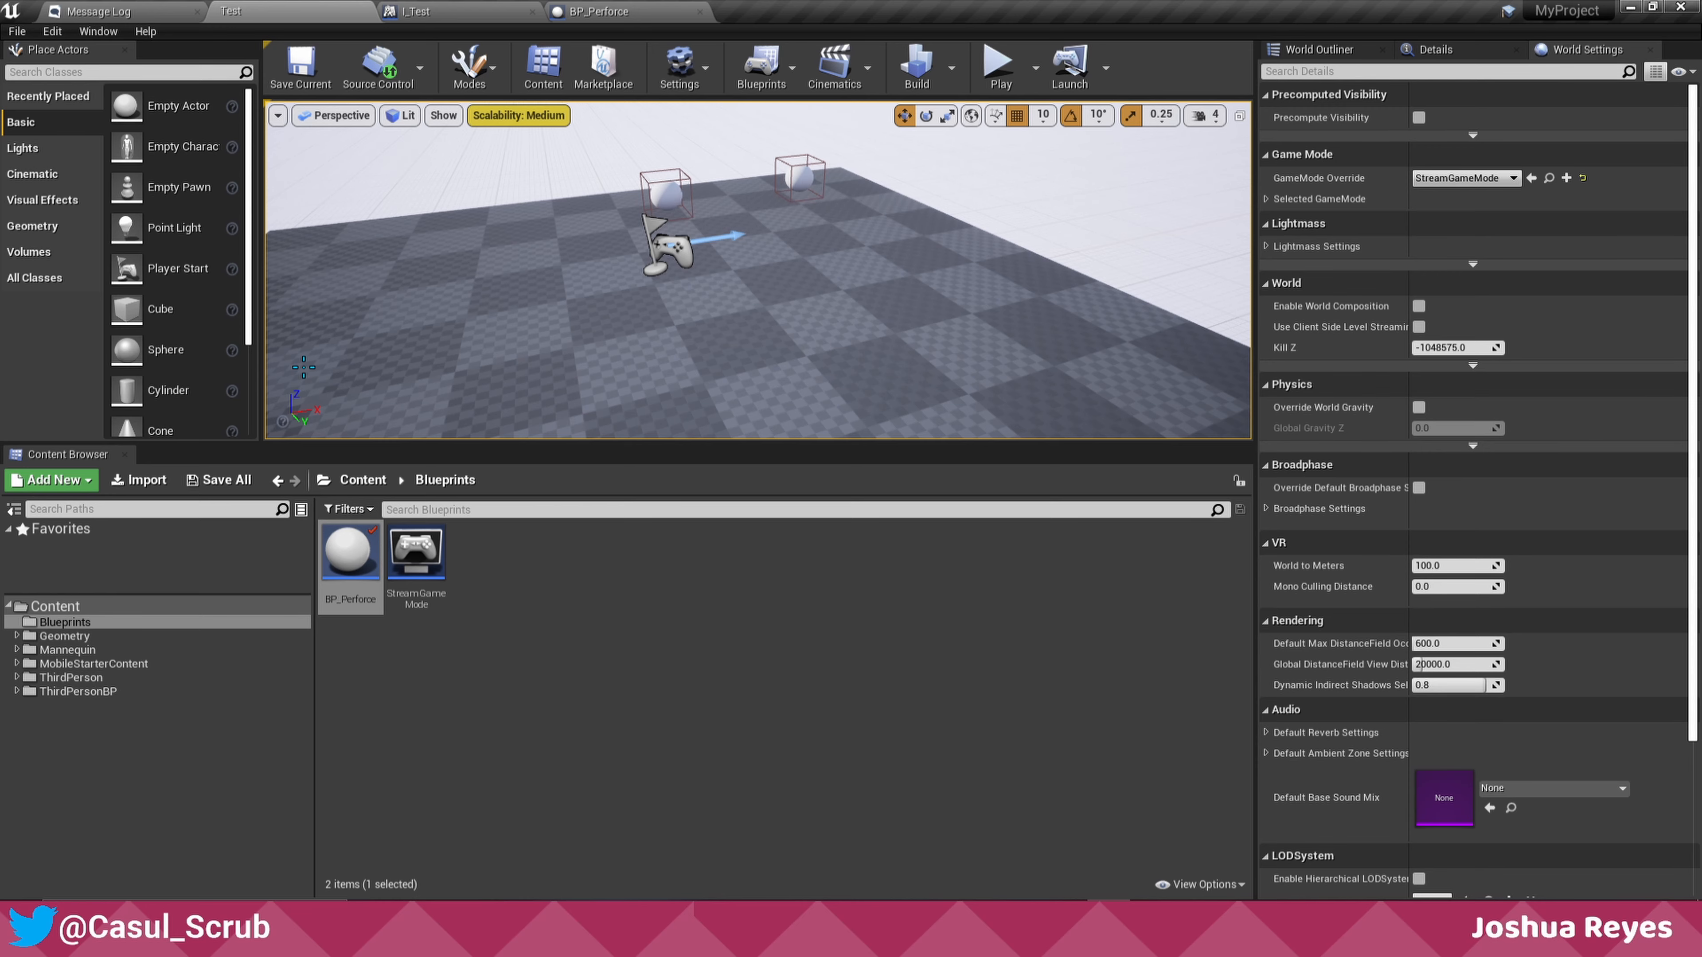
- Submit BP_Perforce to source control with the changelist description "added overlap check" and switch to P4V to check the submitted changelists
left_click(379, 66)
left_click(435, 131)
type("added overlap check")
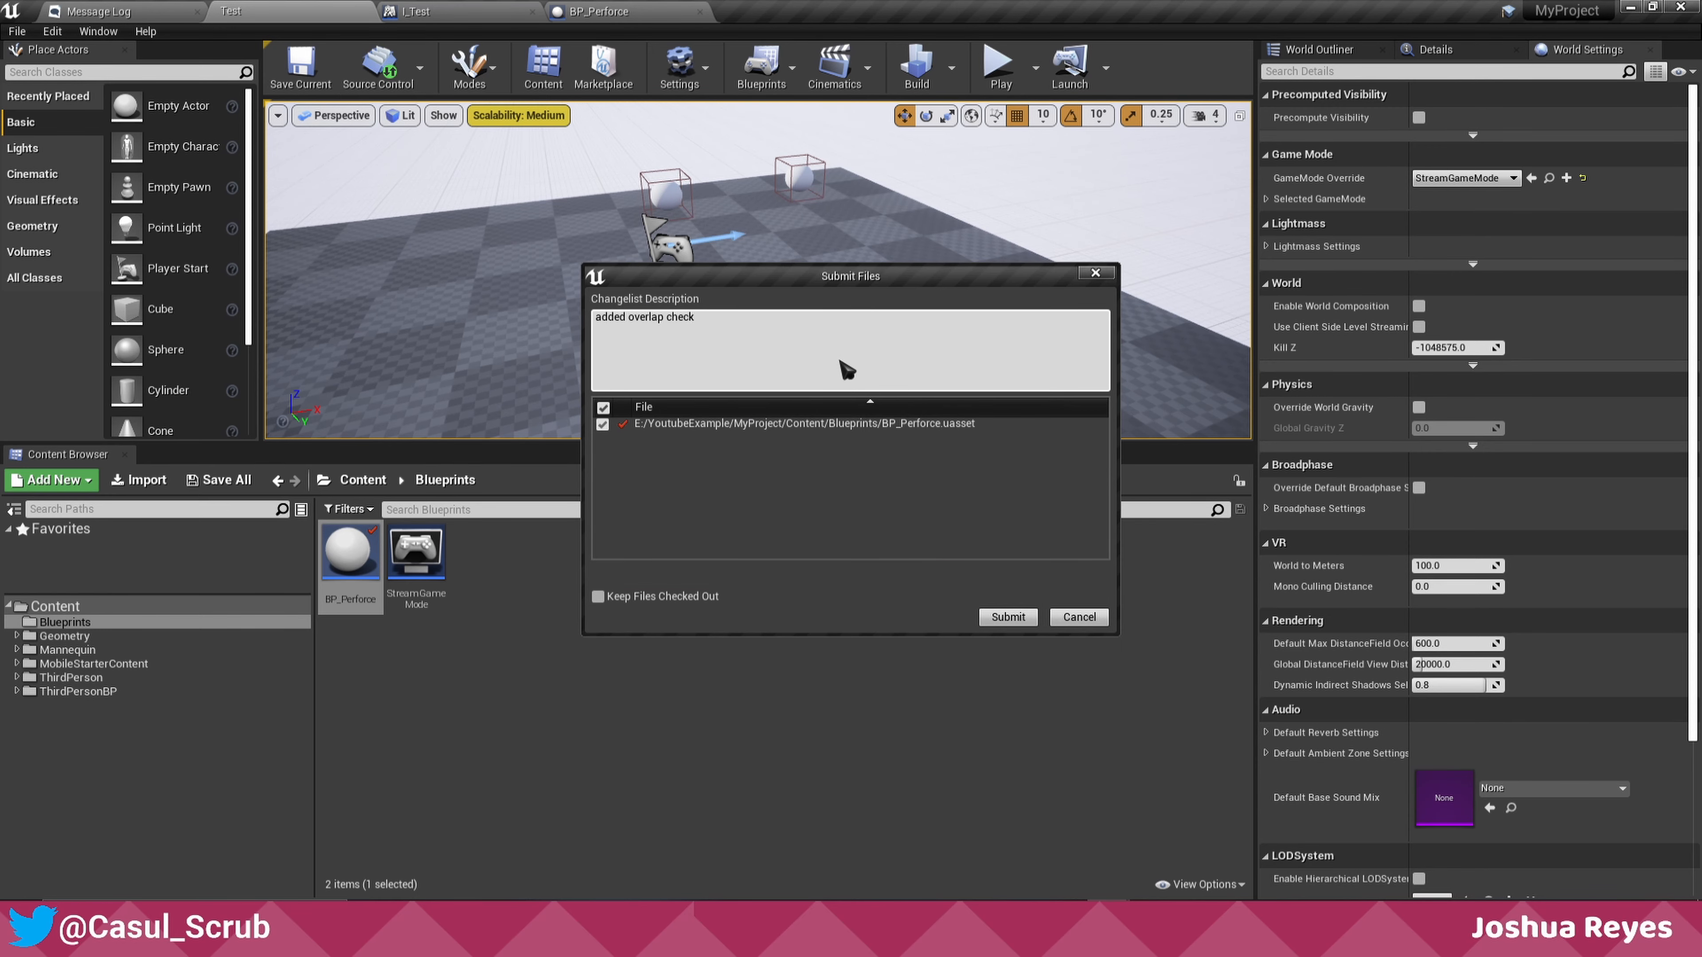
left_click(1008, 616)
key("alt+Tab")
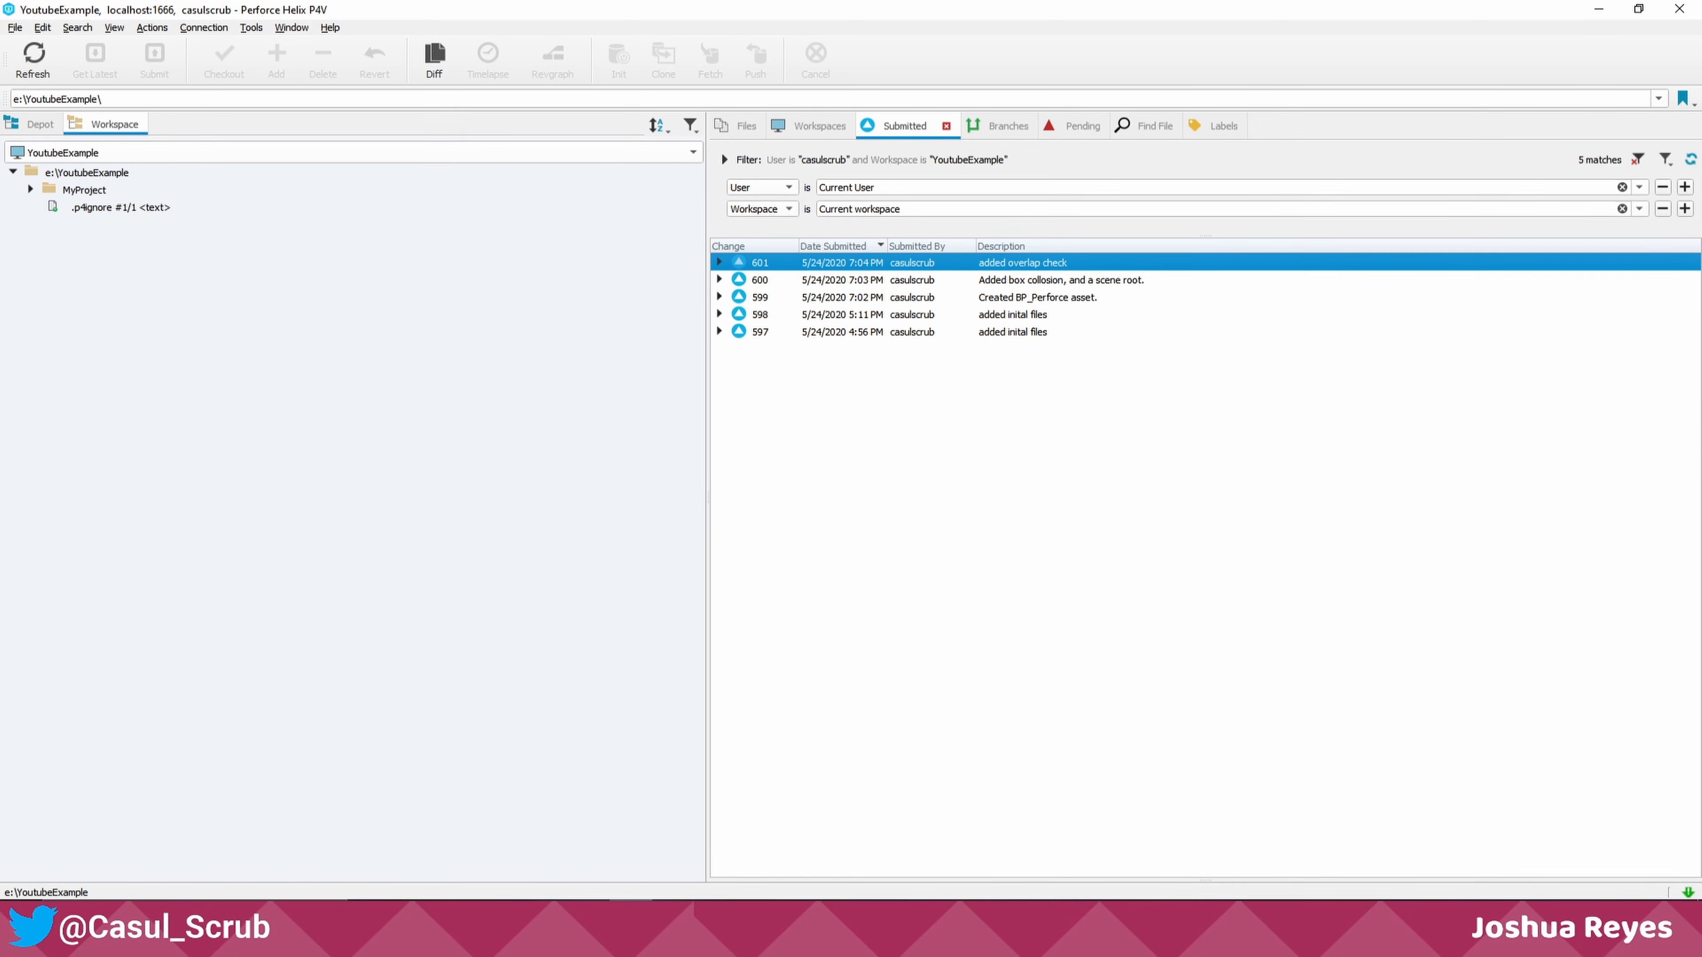
key("alt+Tab")
left_click(379, 65)
left_click(436, 131)
type("added overlap check")
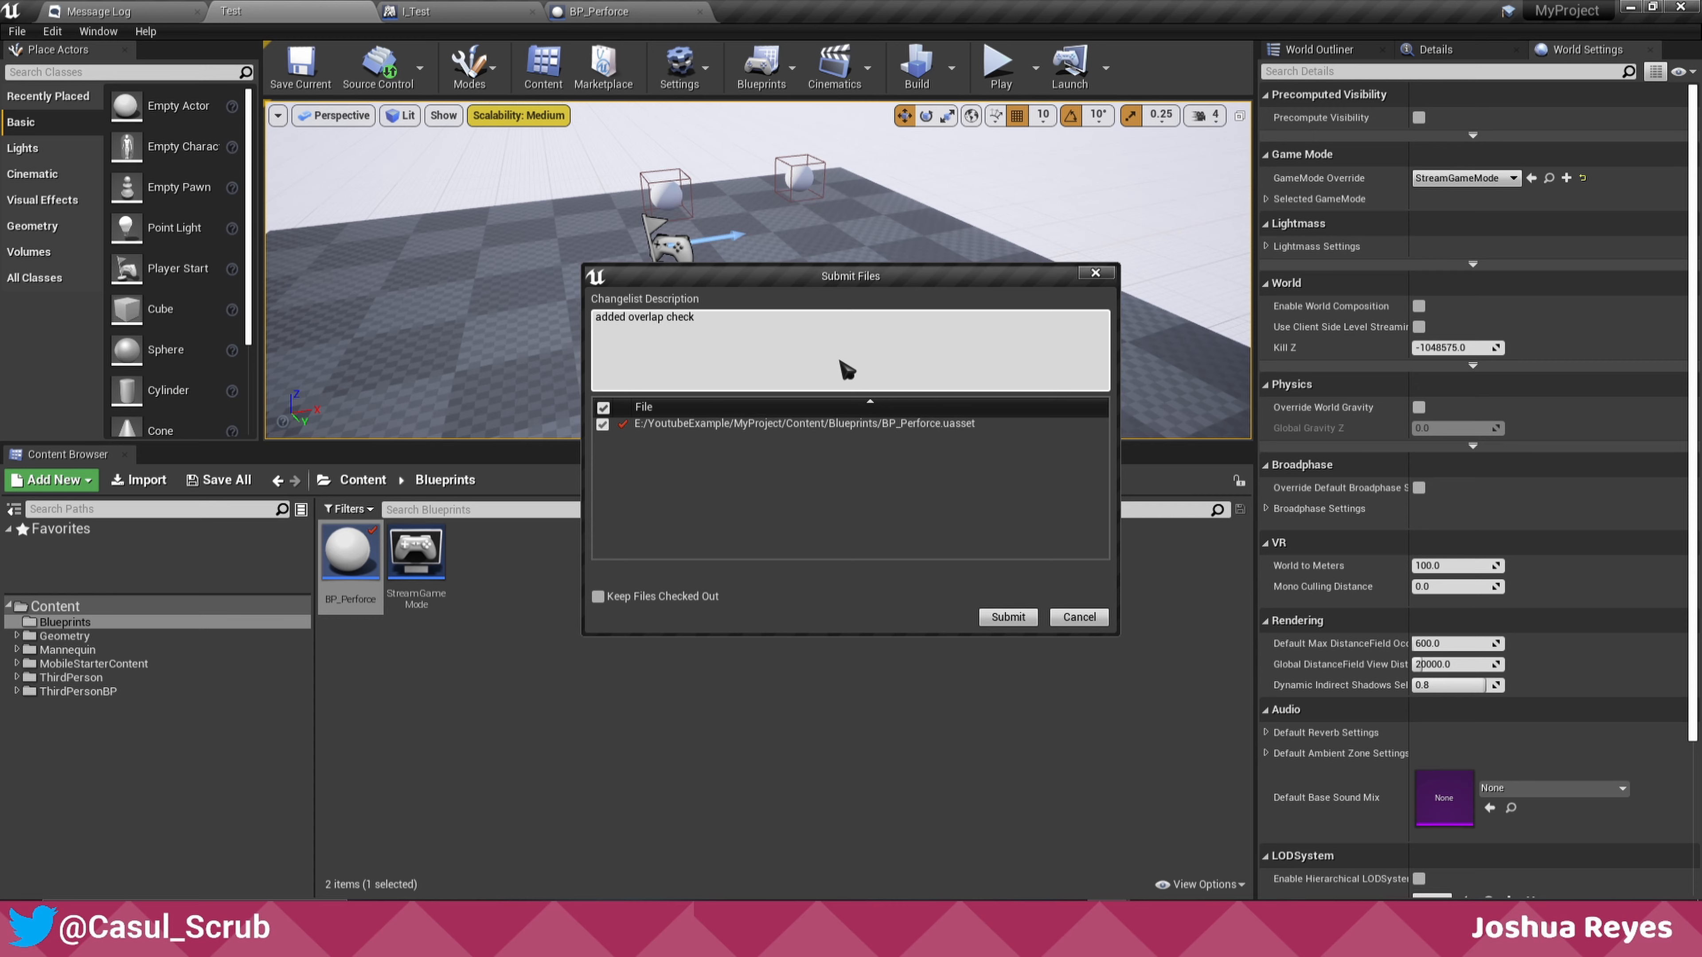
left_click(1008, 617)
key("alt+Tab")
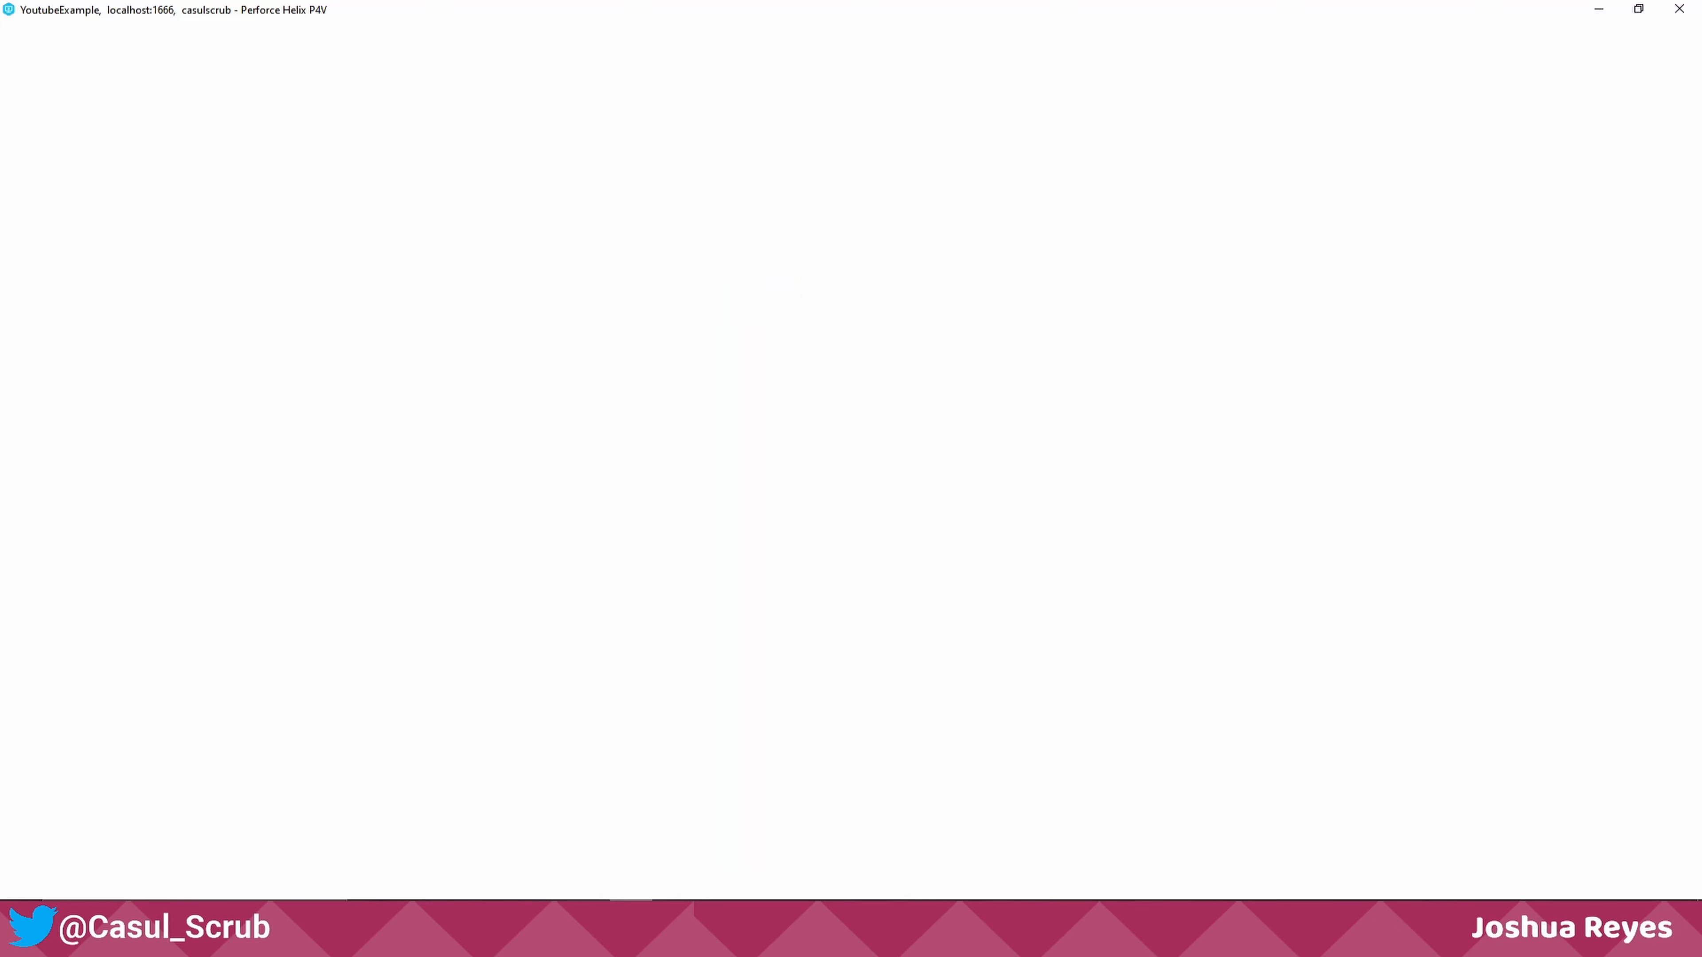
- Refresh P4V and review the submitted changelists for the BP_Perforce creation, box collision and overlap check
left_click(920, 264)
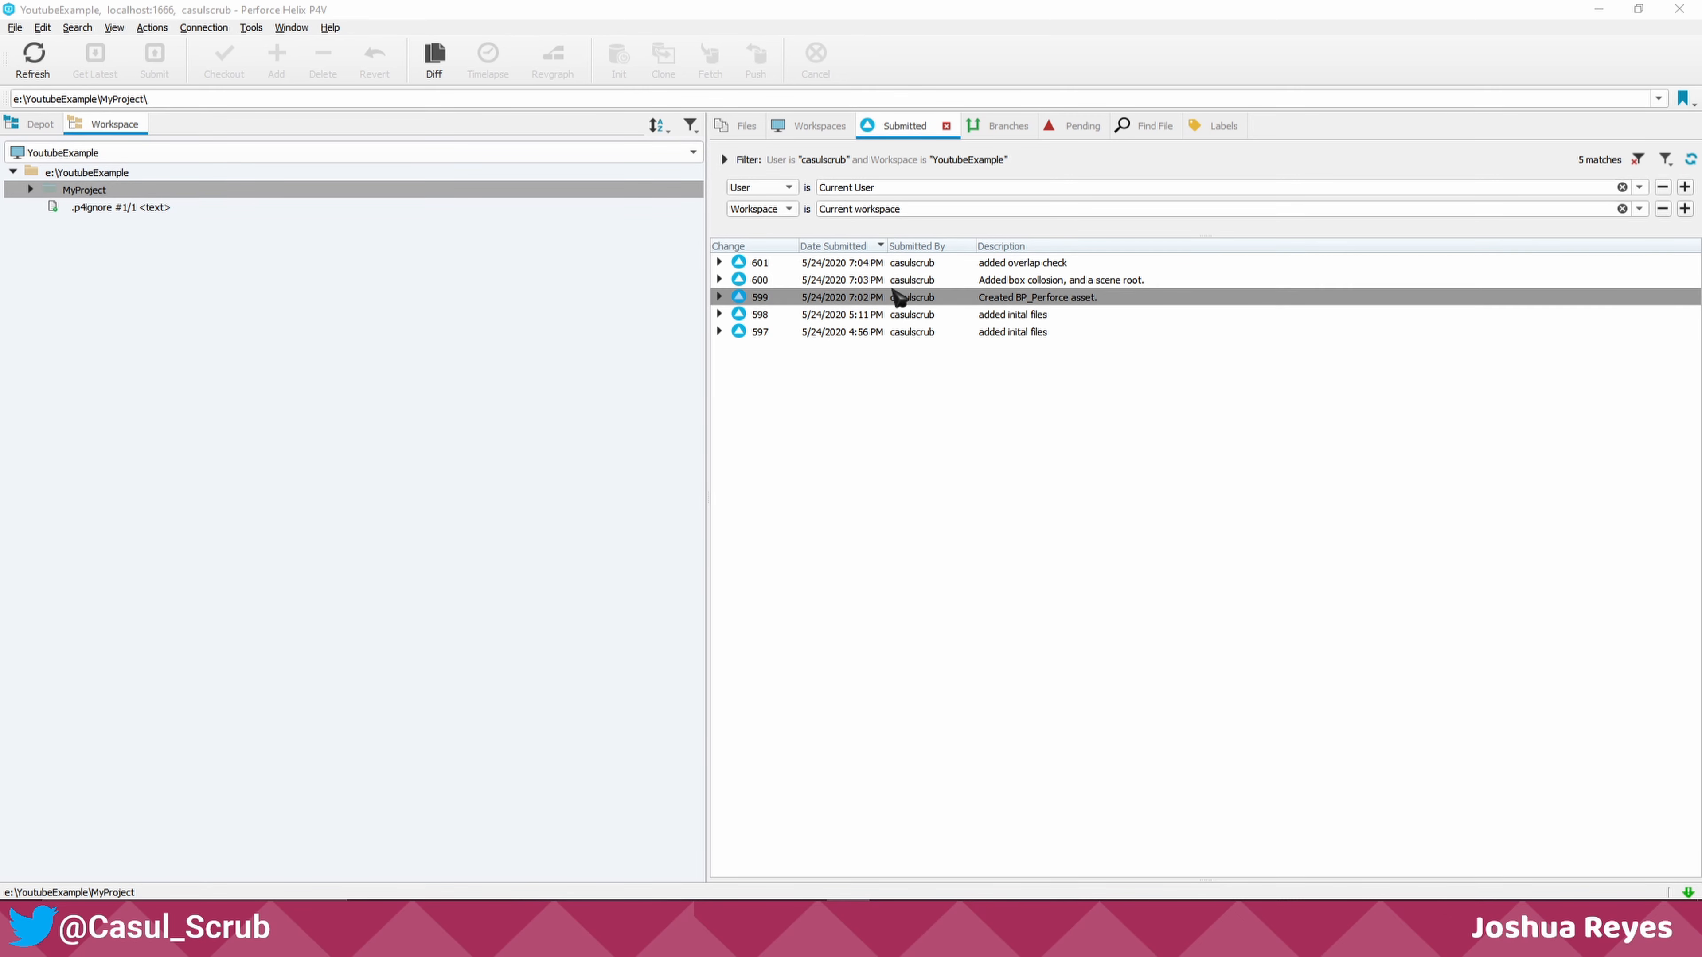
left_click(34, 60)
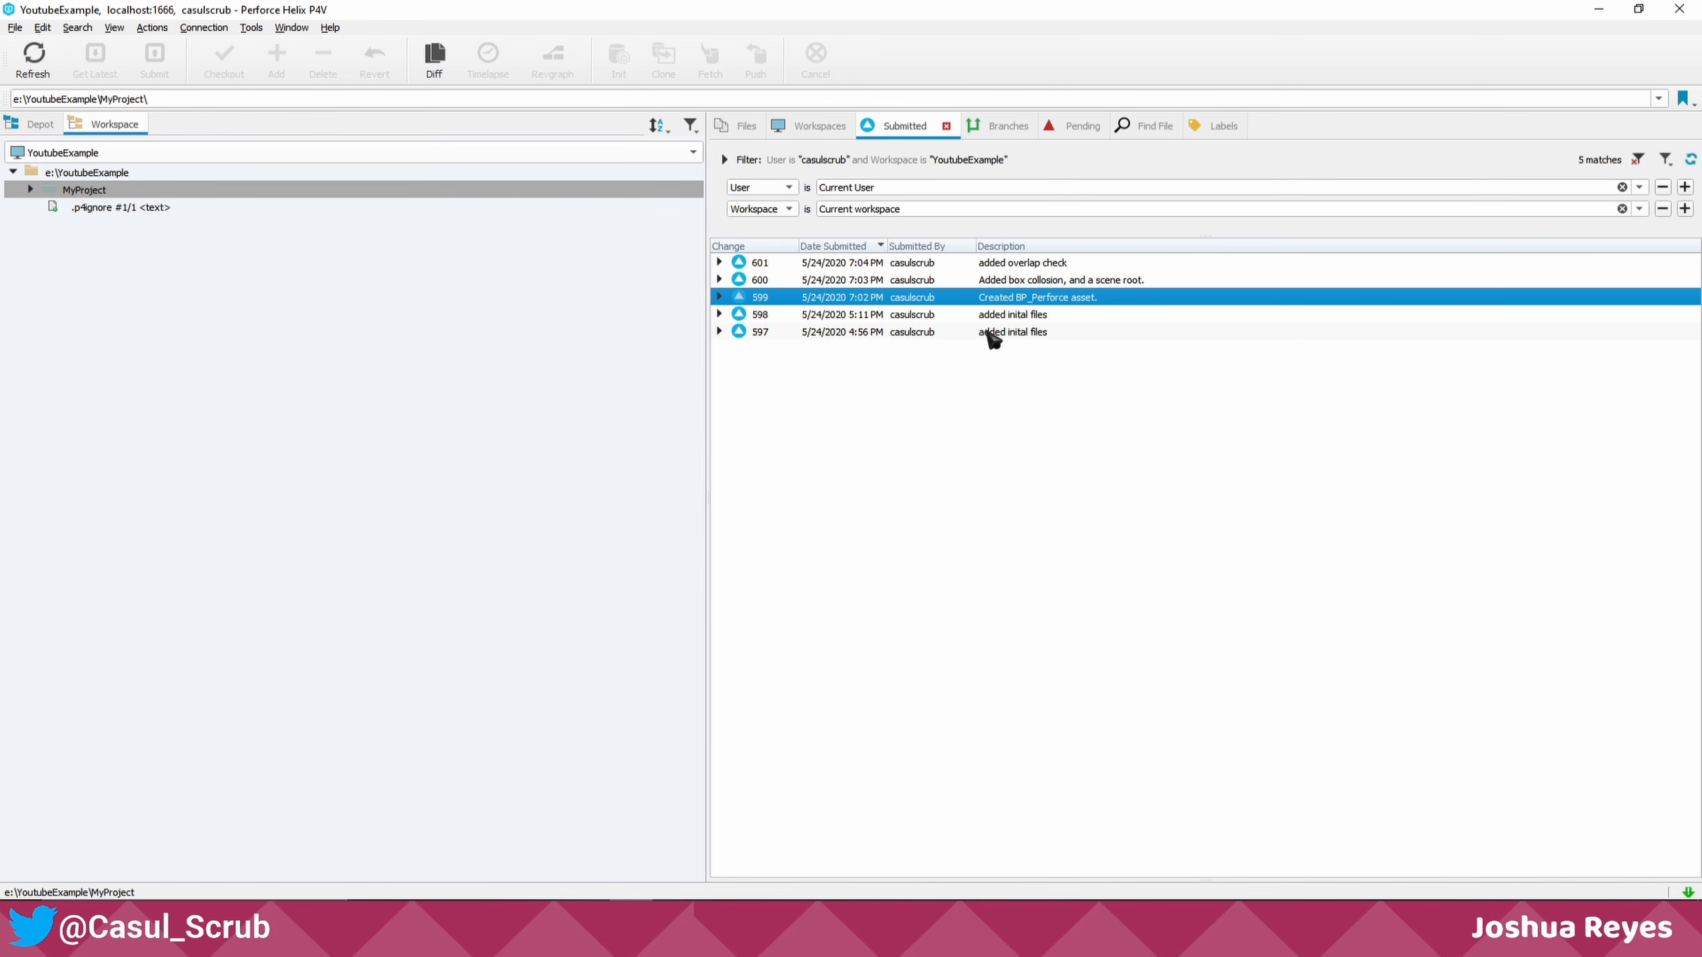
left_click(976, 268)
left_click(976, 280)
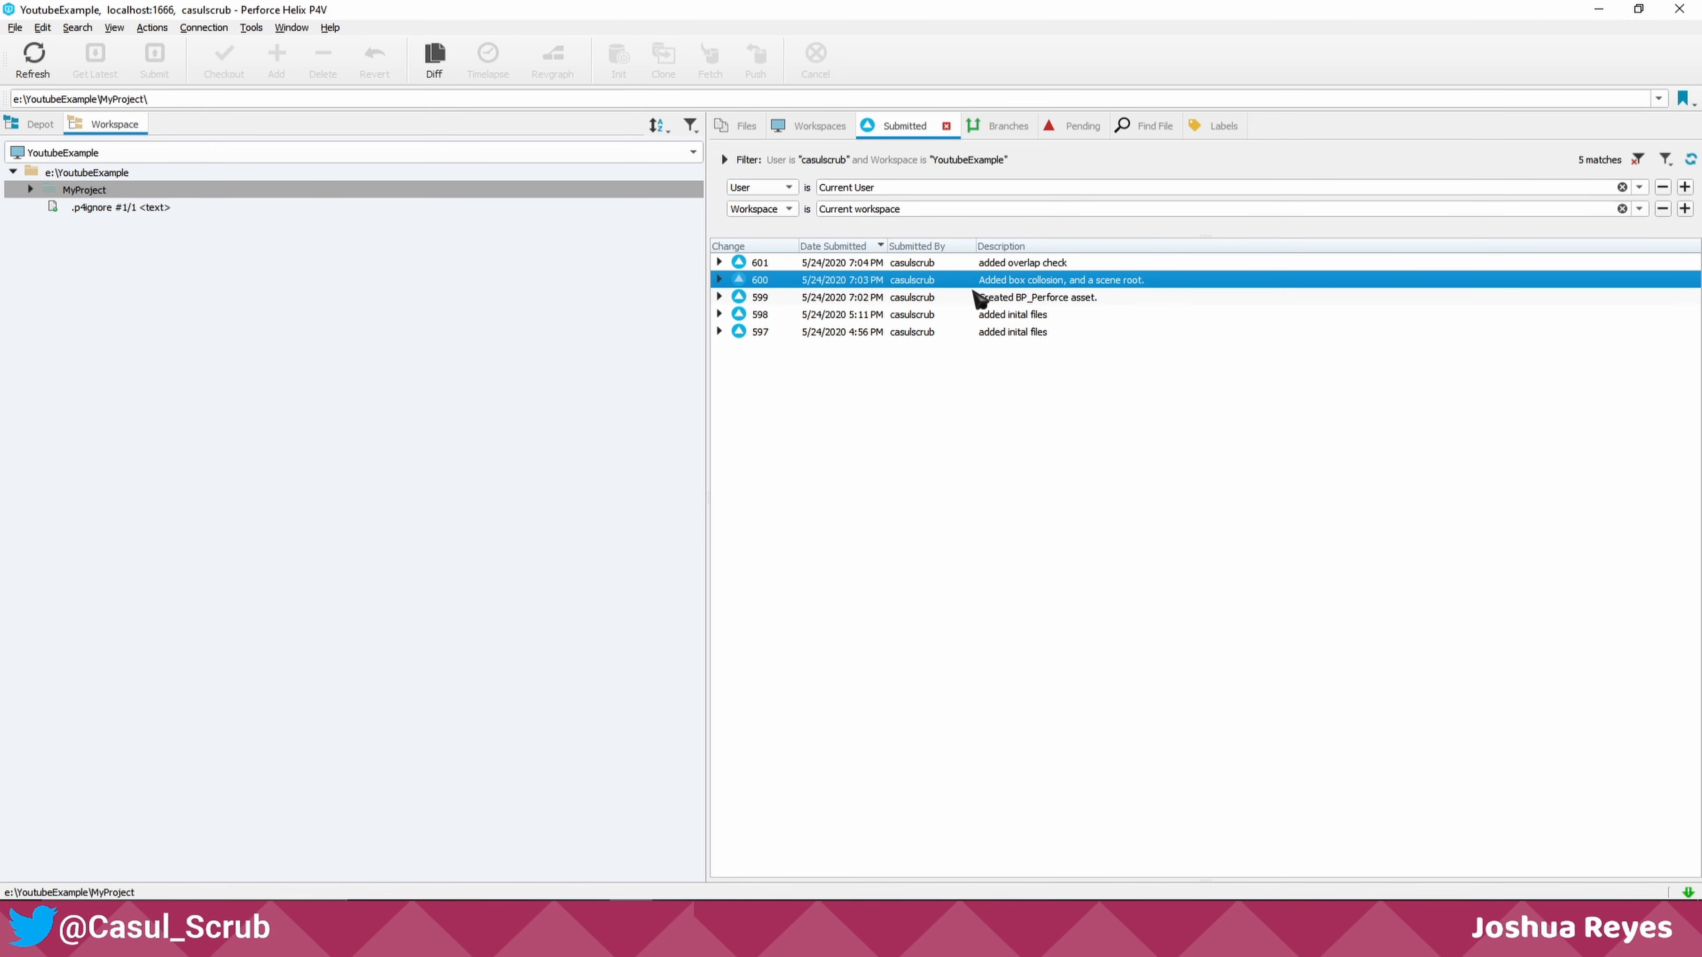
left_click(971, 300)
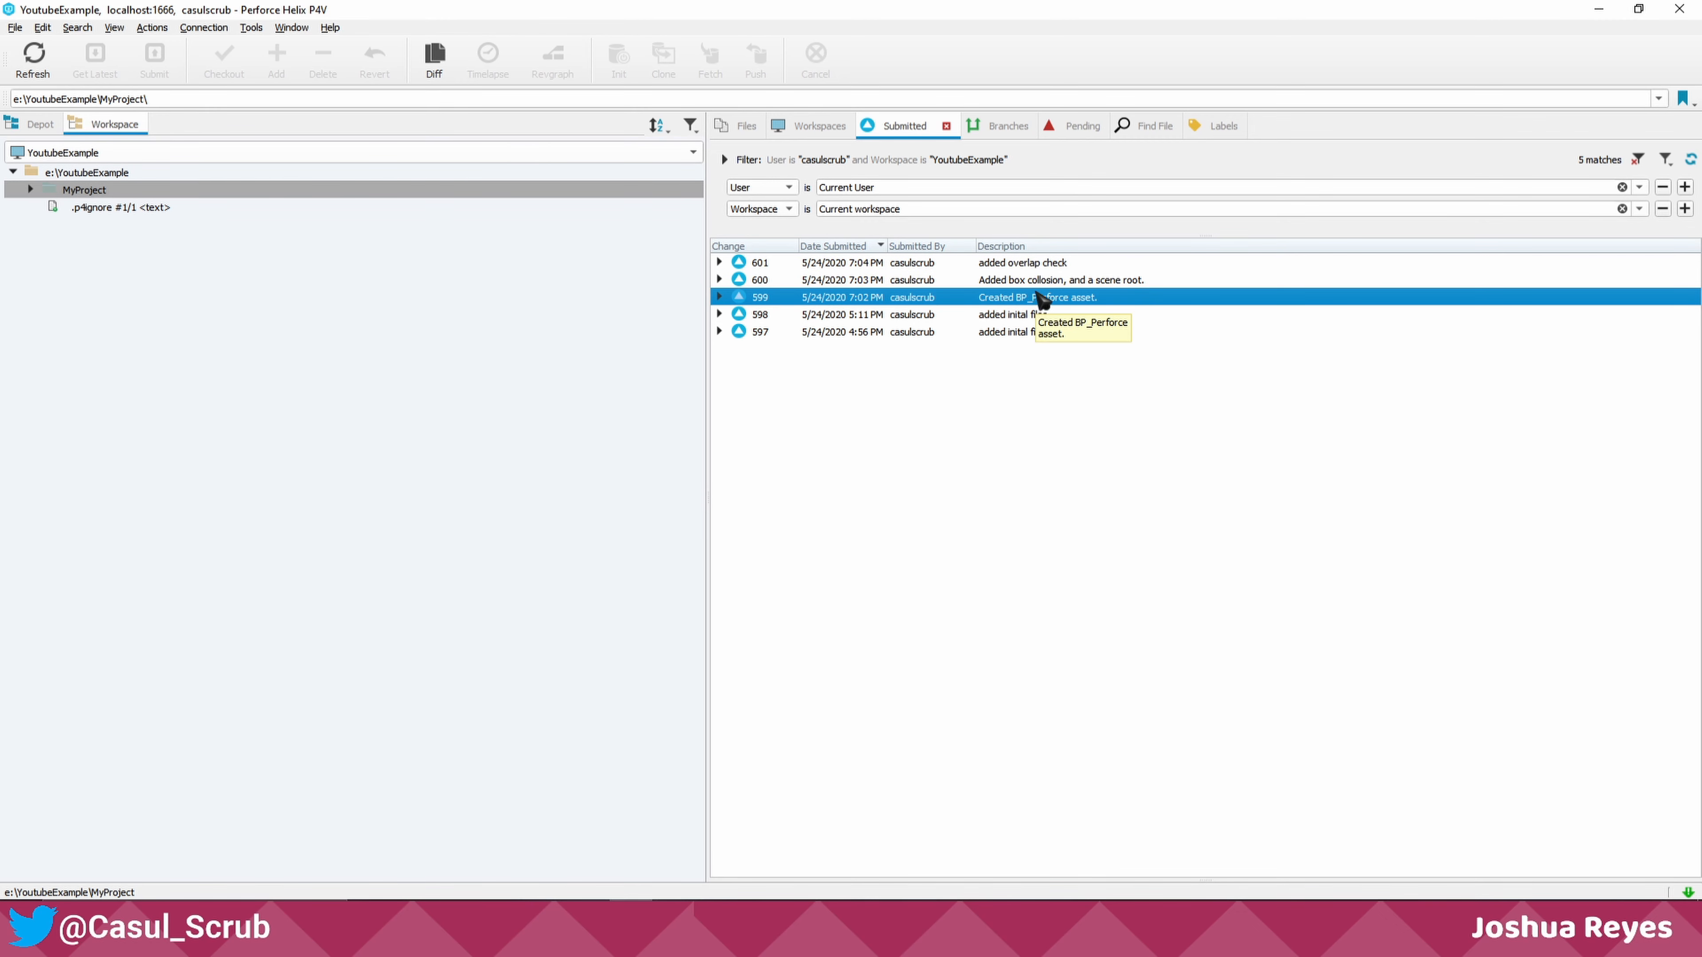
left_click(1054, 281)
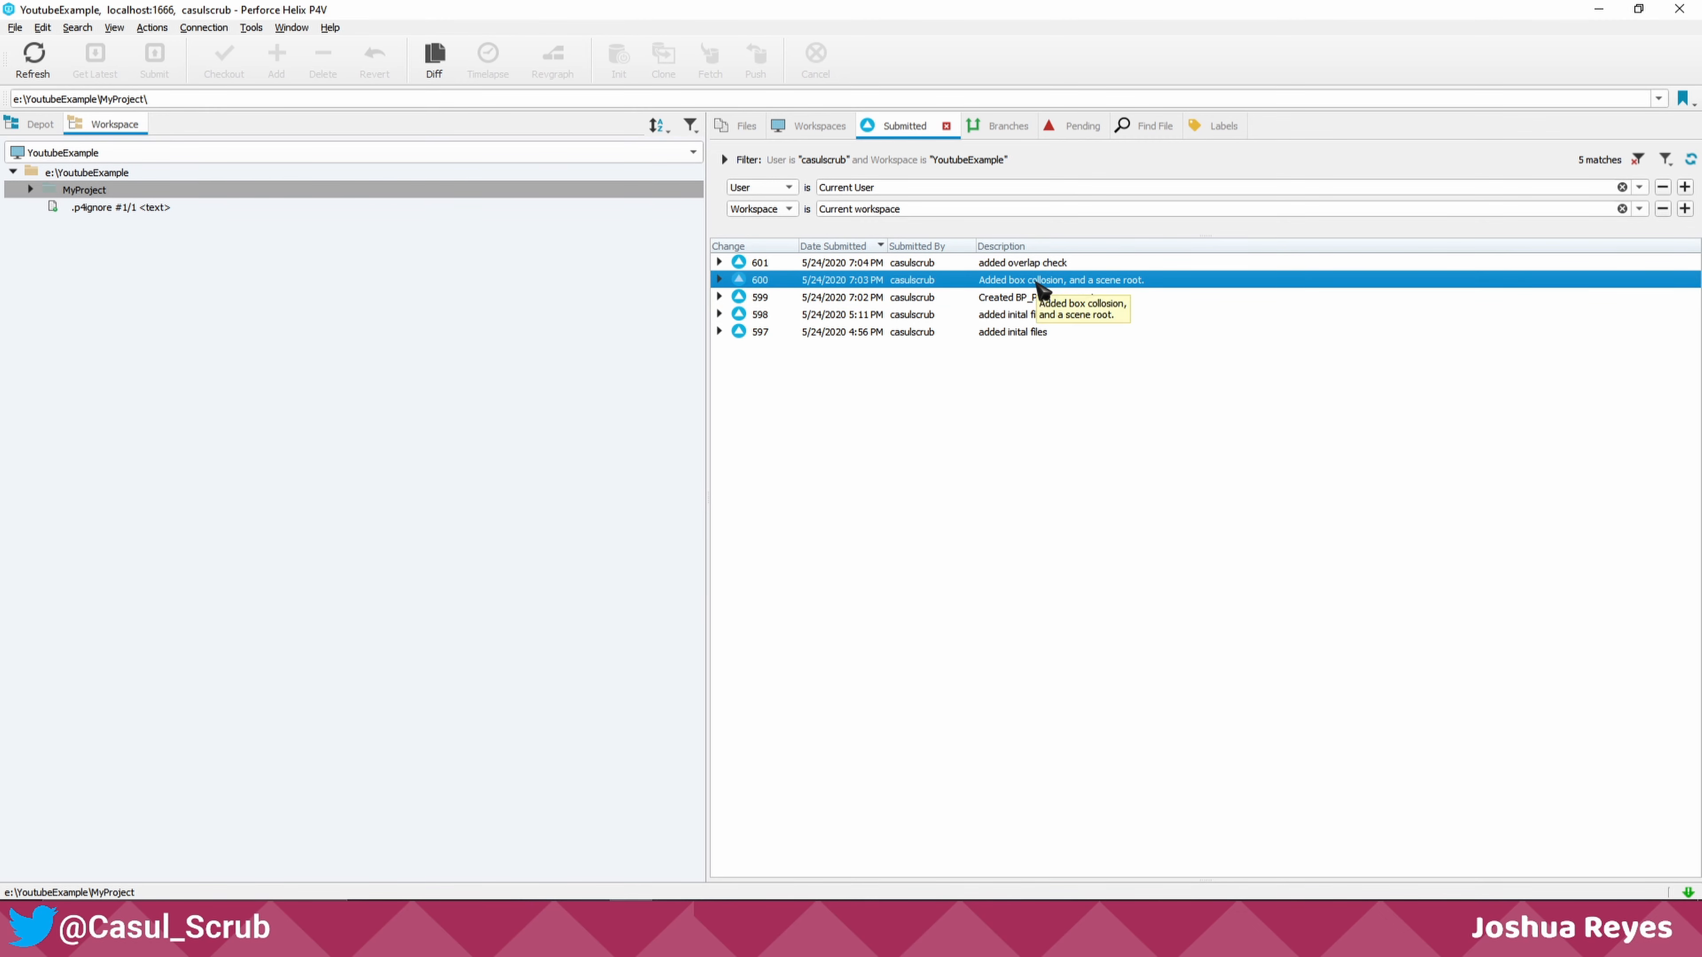
left_click(995, 266)
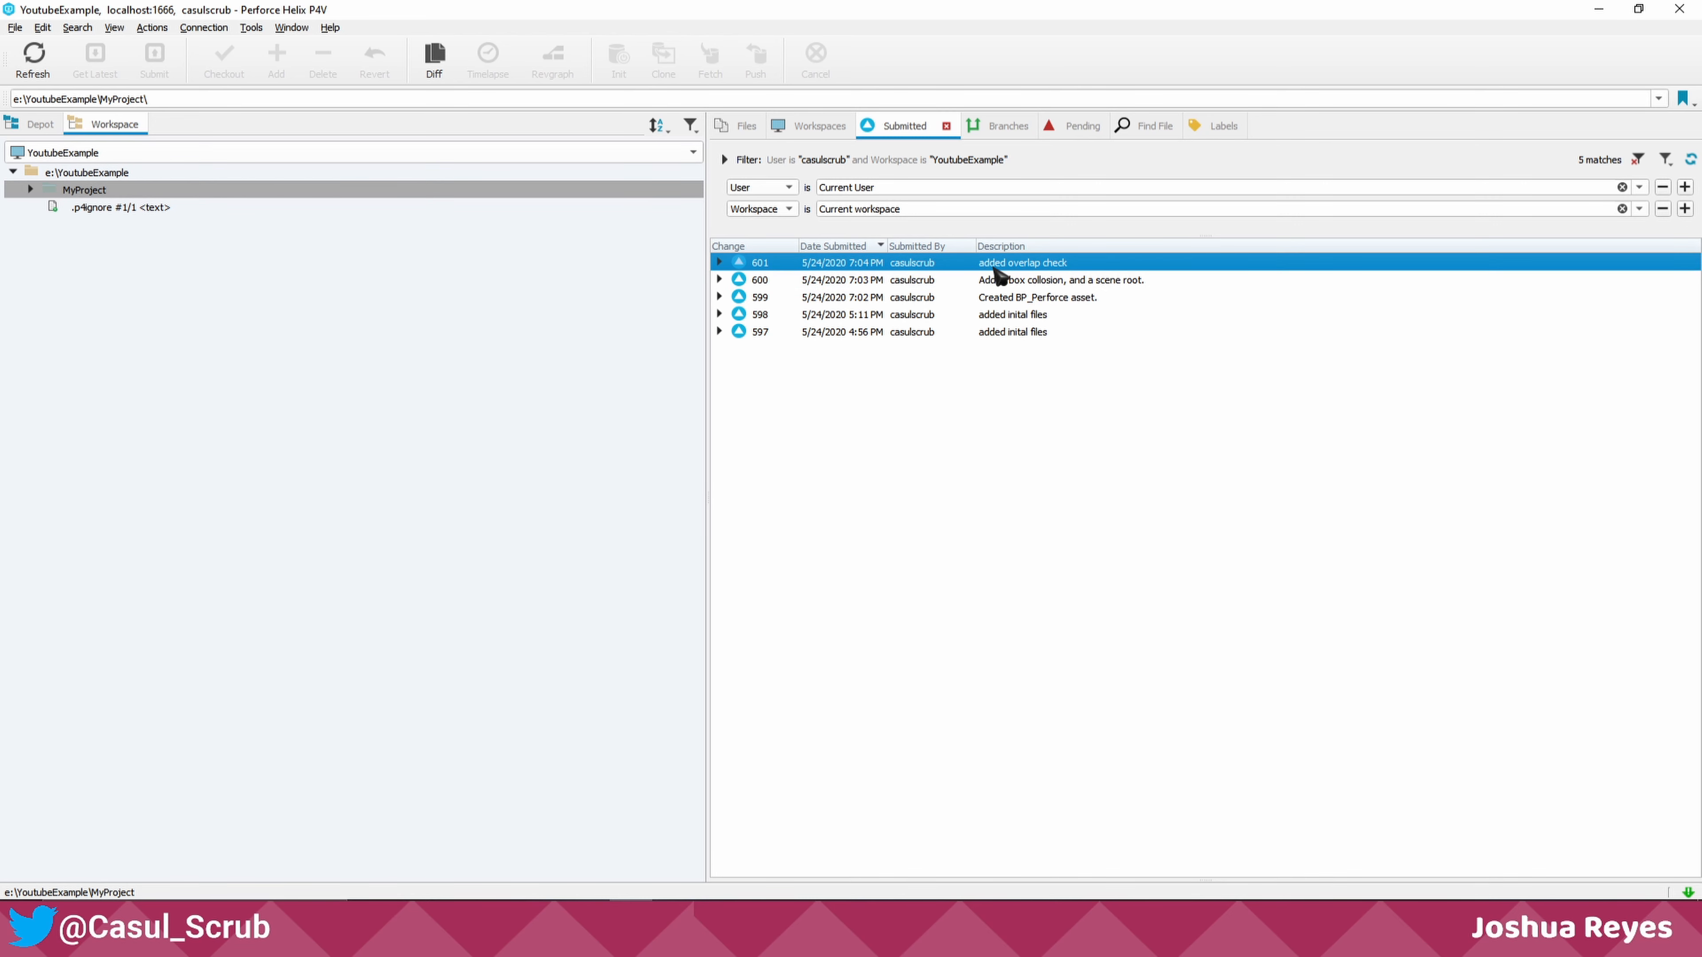
left_click(1020, 301)
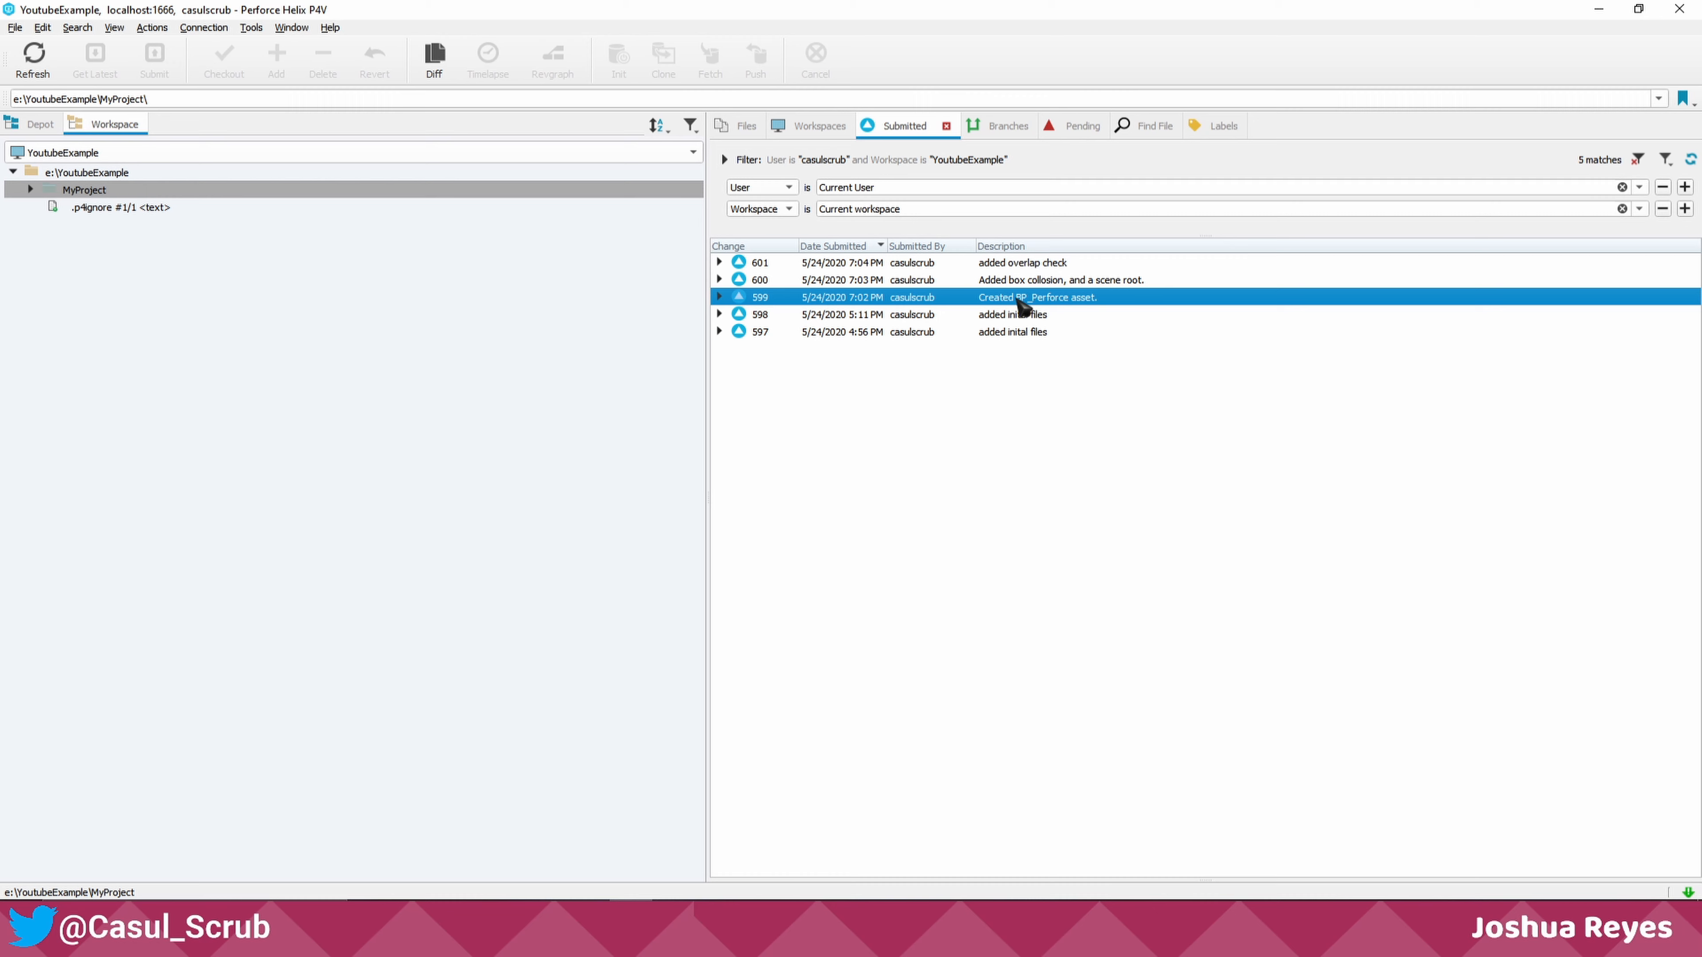
- Get the revision of the MyProject folder at changelist 599, with Force Operation and Safe Update enabled
right_click(178, 194)
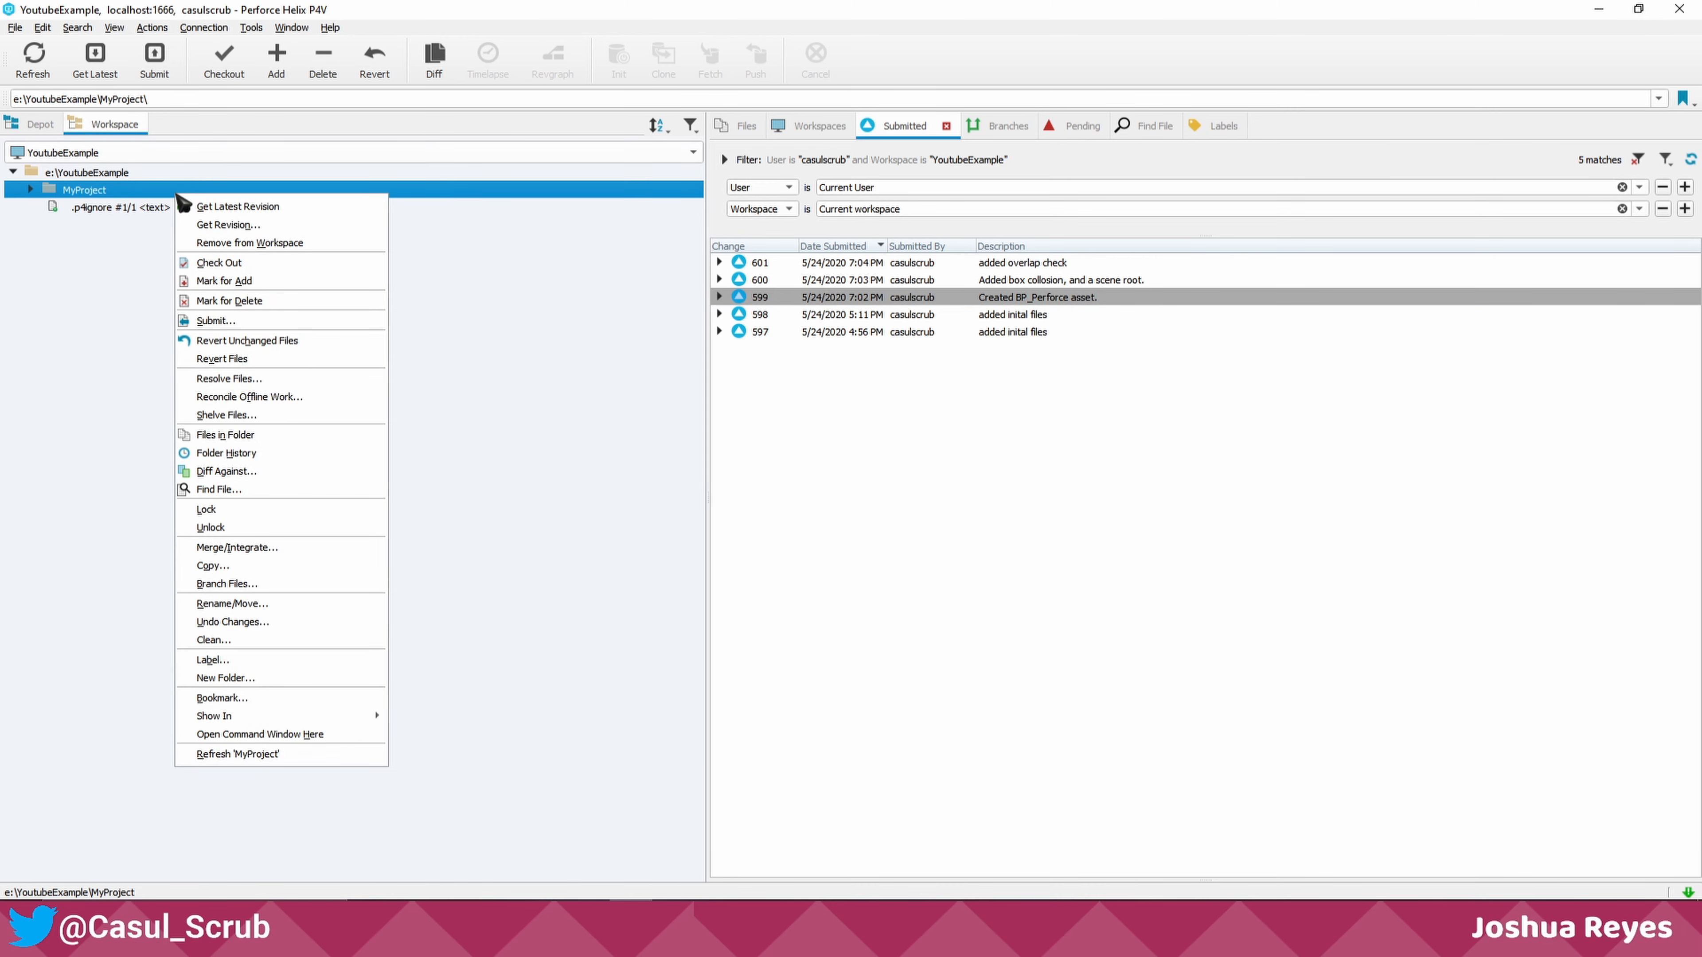
left_click(228, 225)
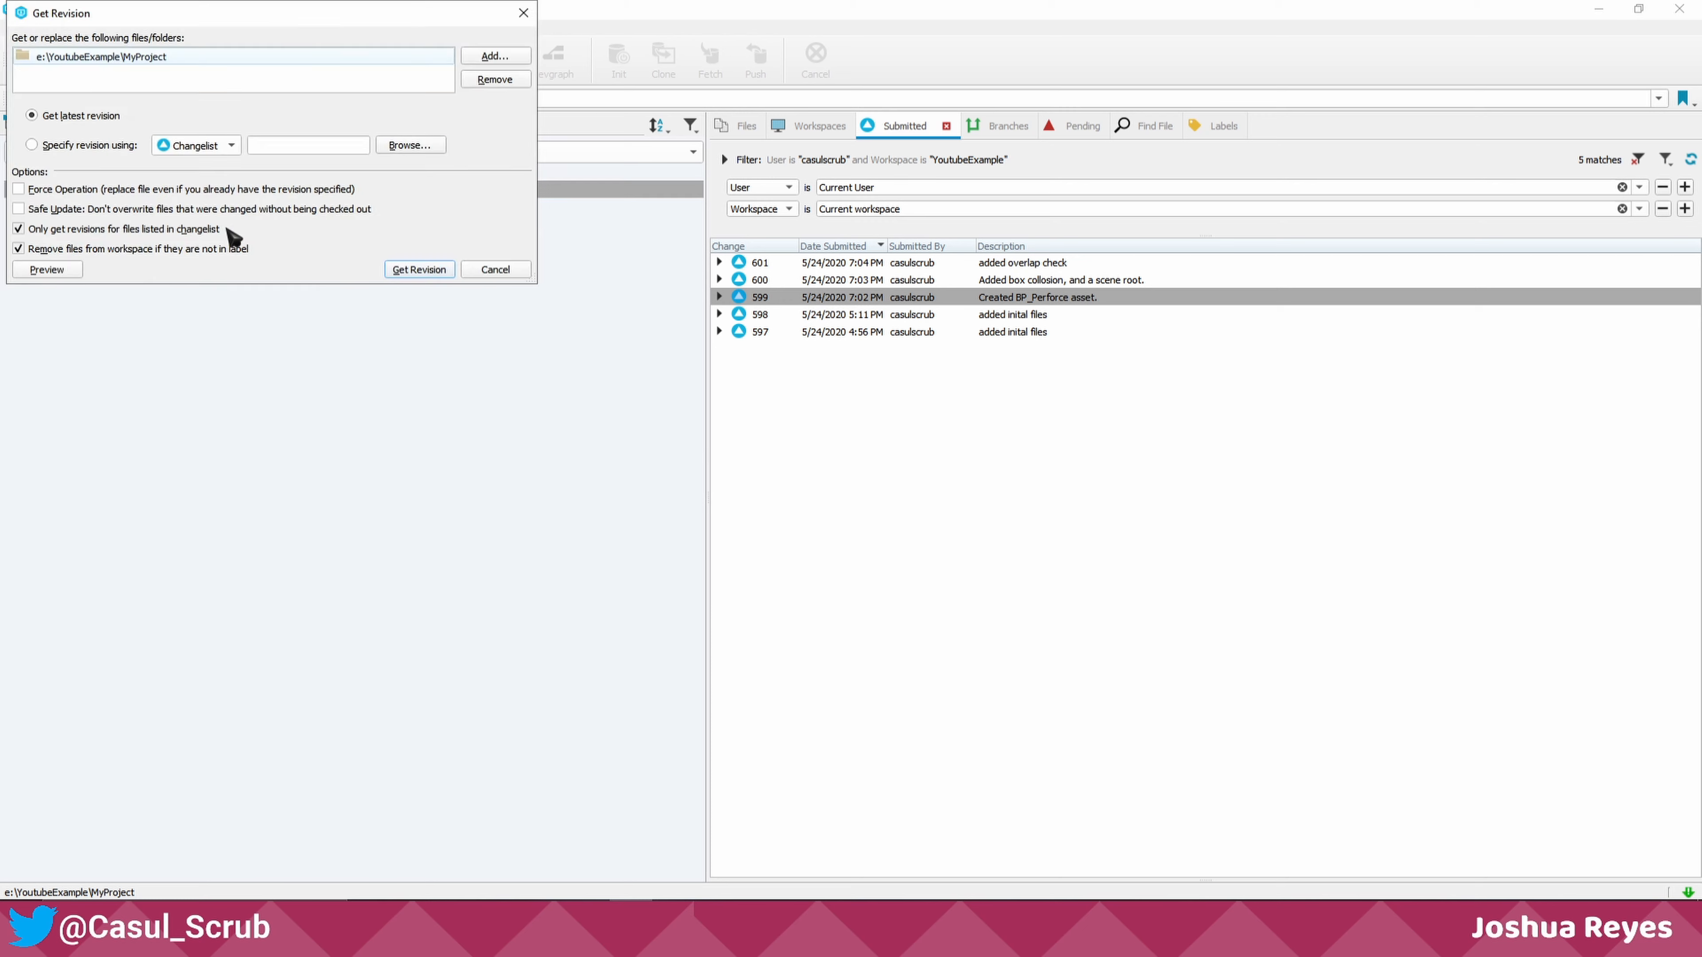
left_click(77, 148)
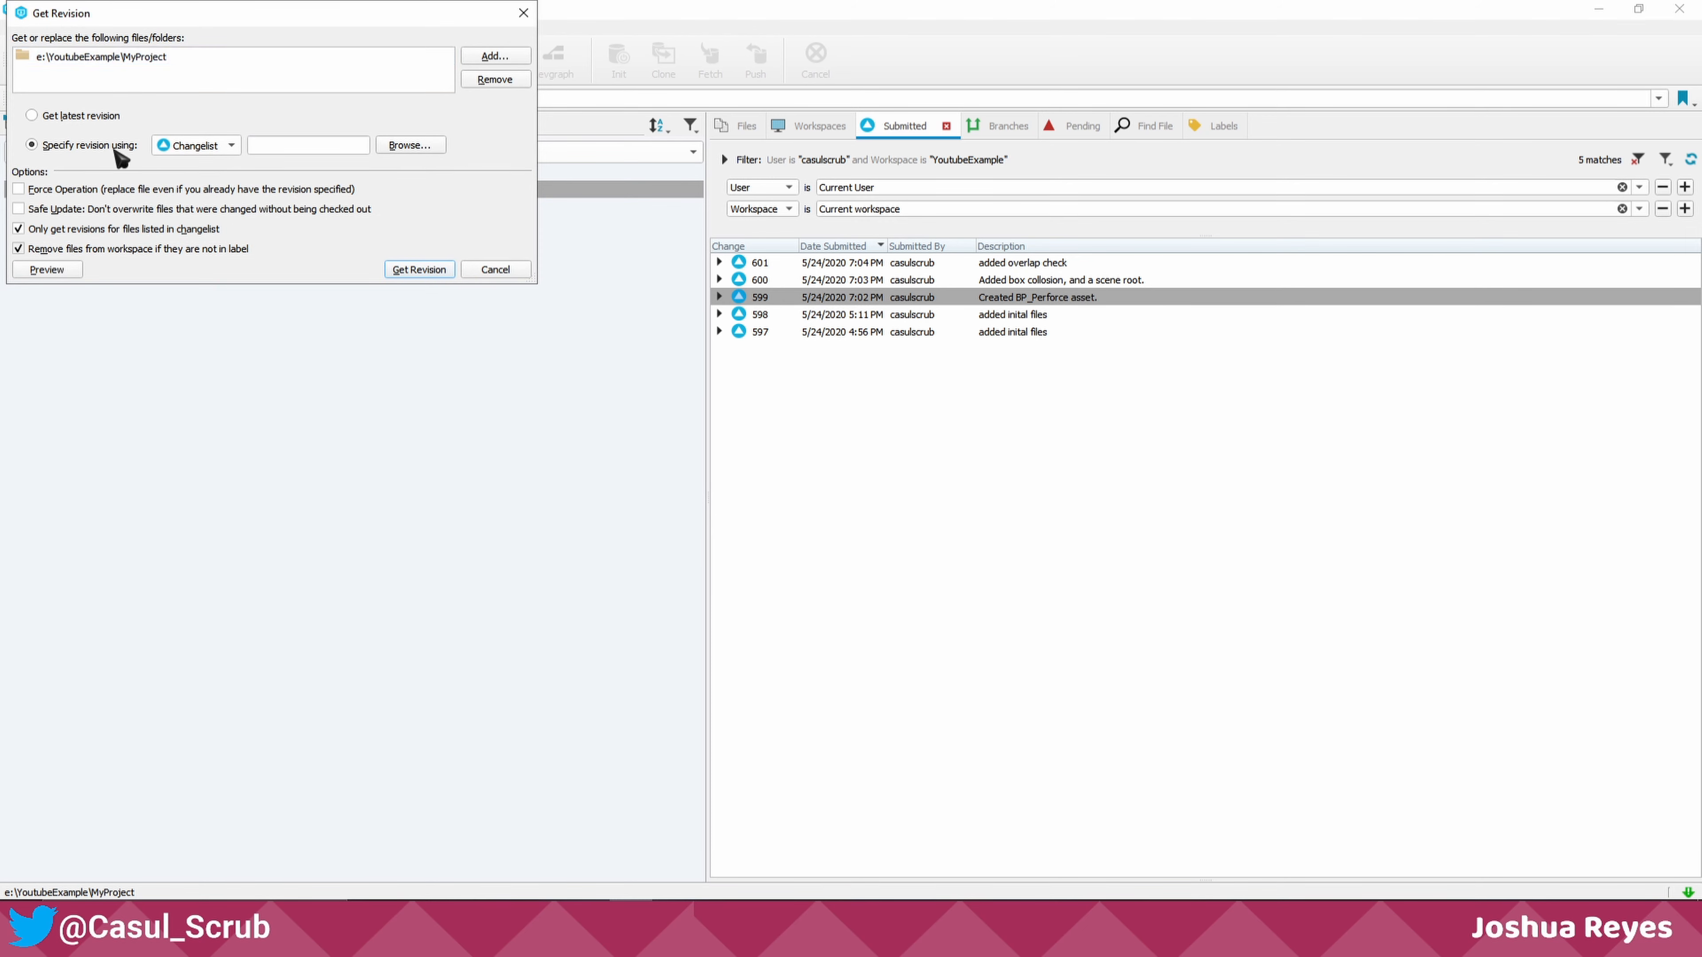
left_click(408, 146)
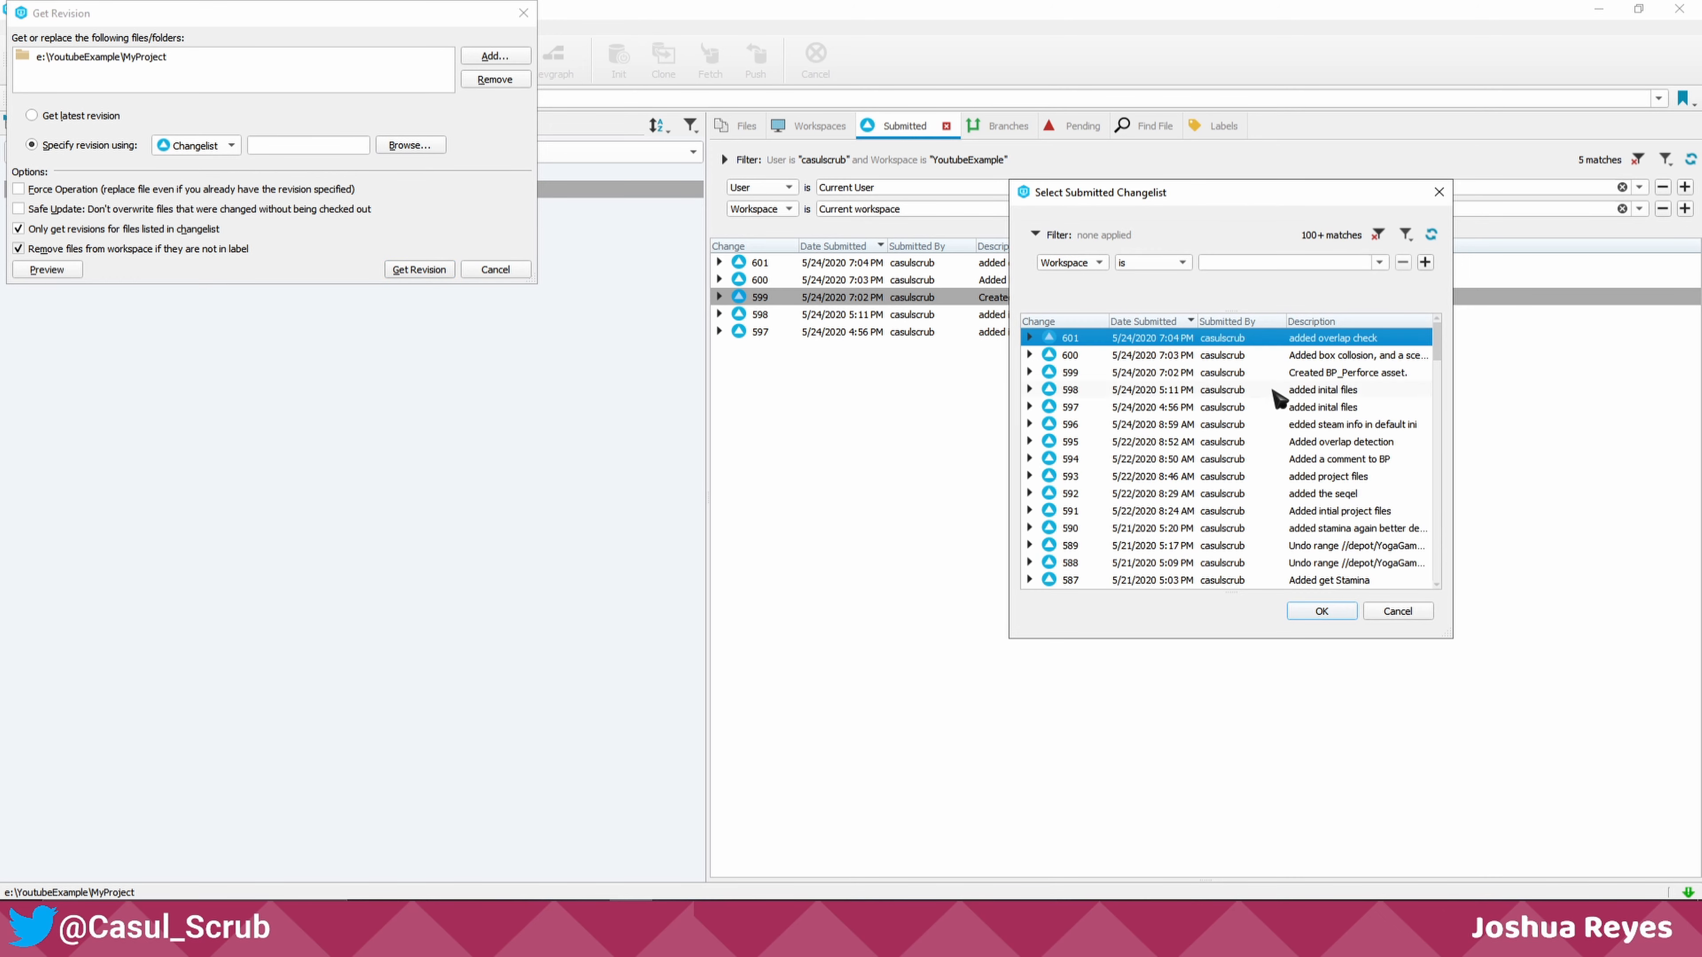
left_click(1280, 374)
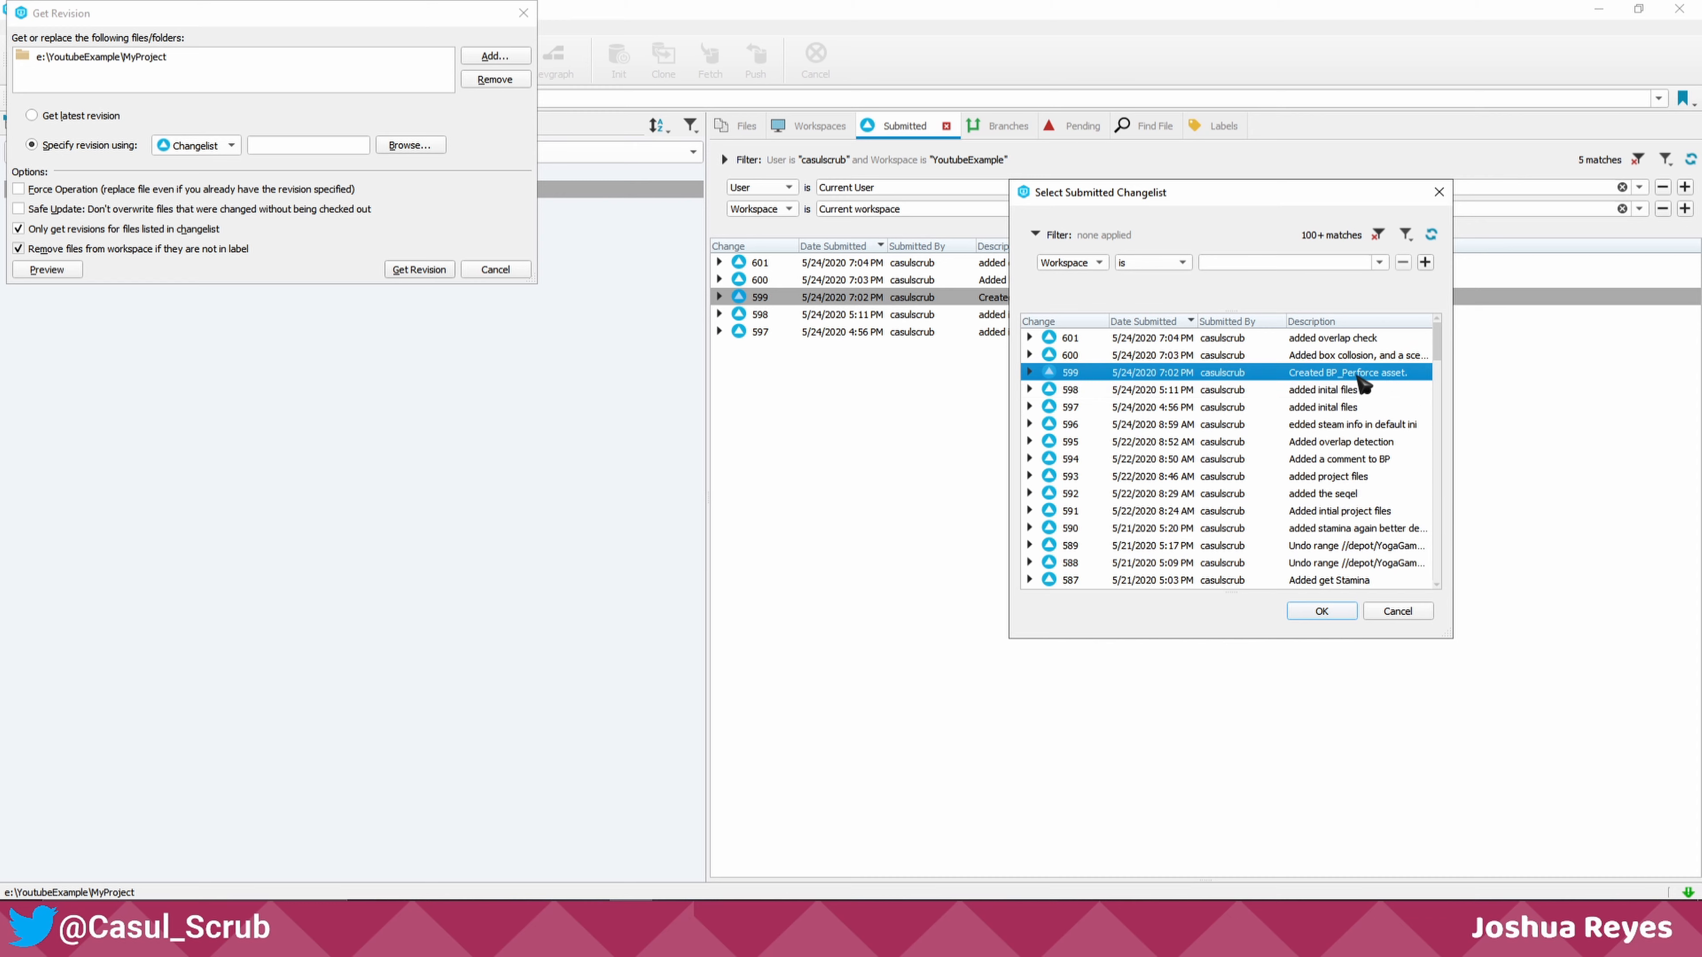
left_click(1030, 372)
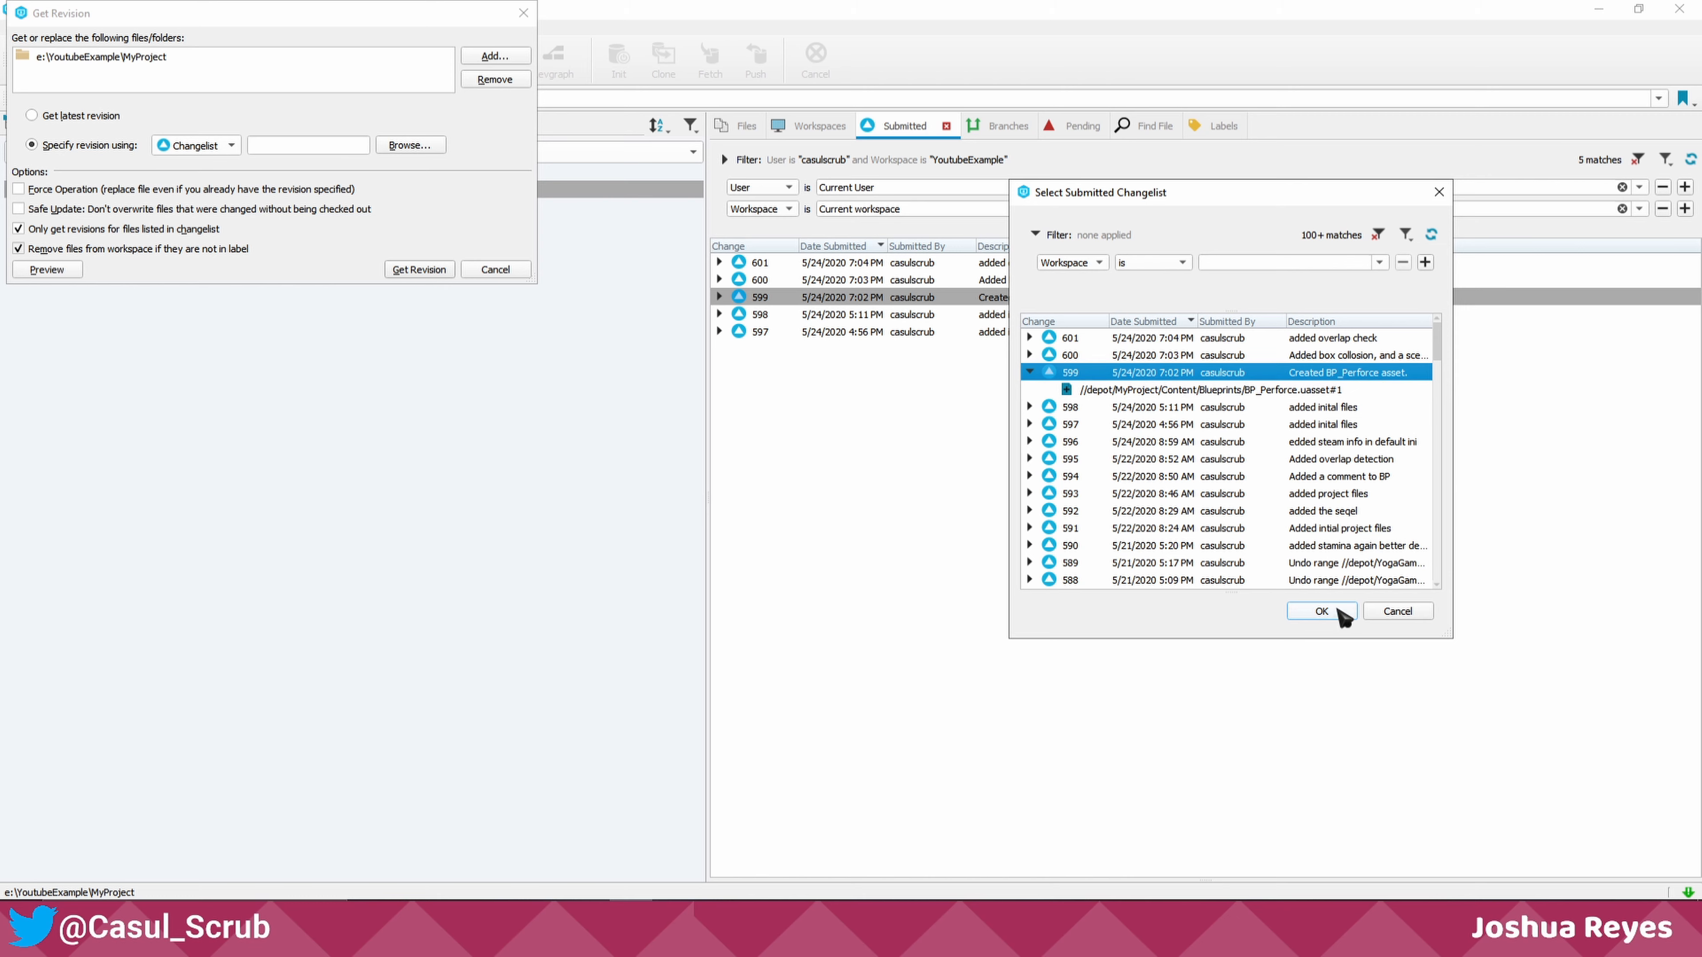
left_click(1320, 610)
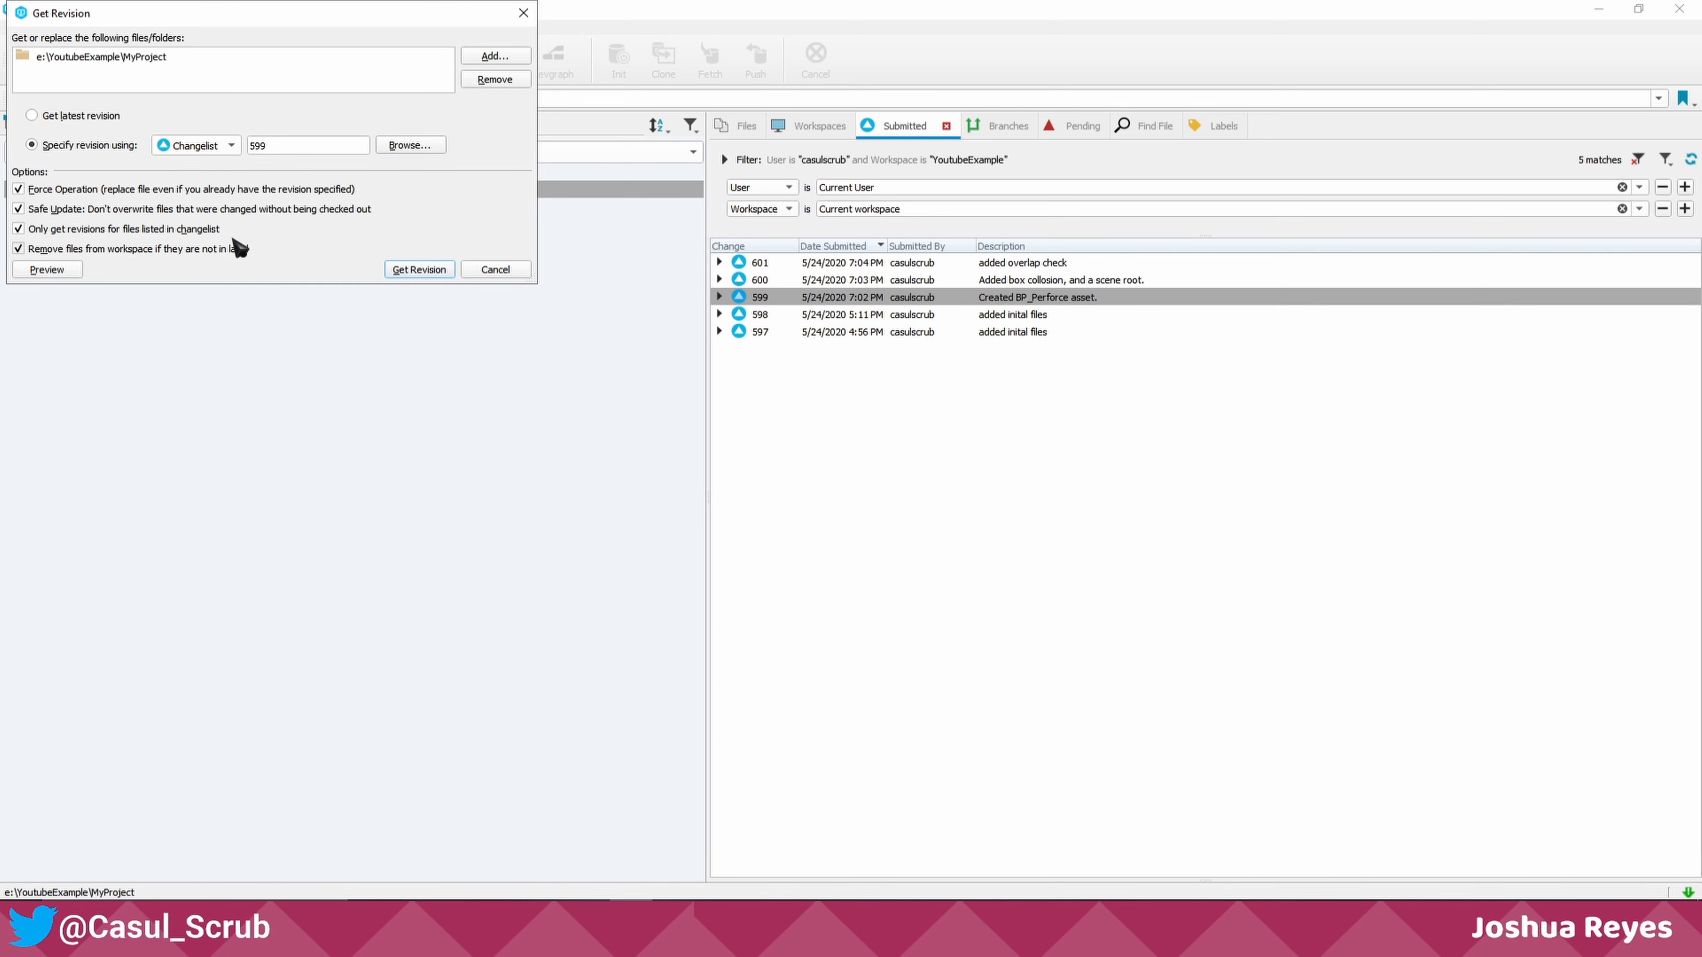
left_click(418, 269)
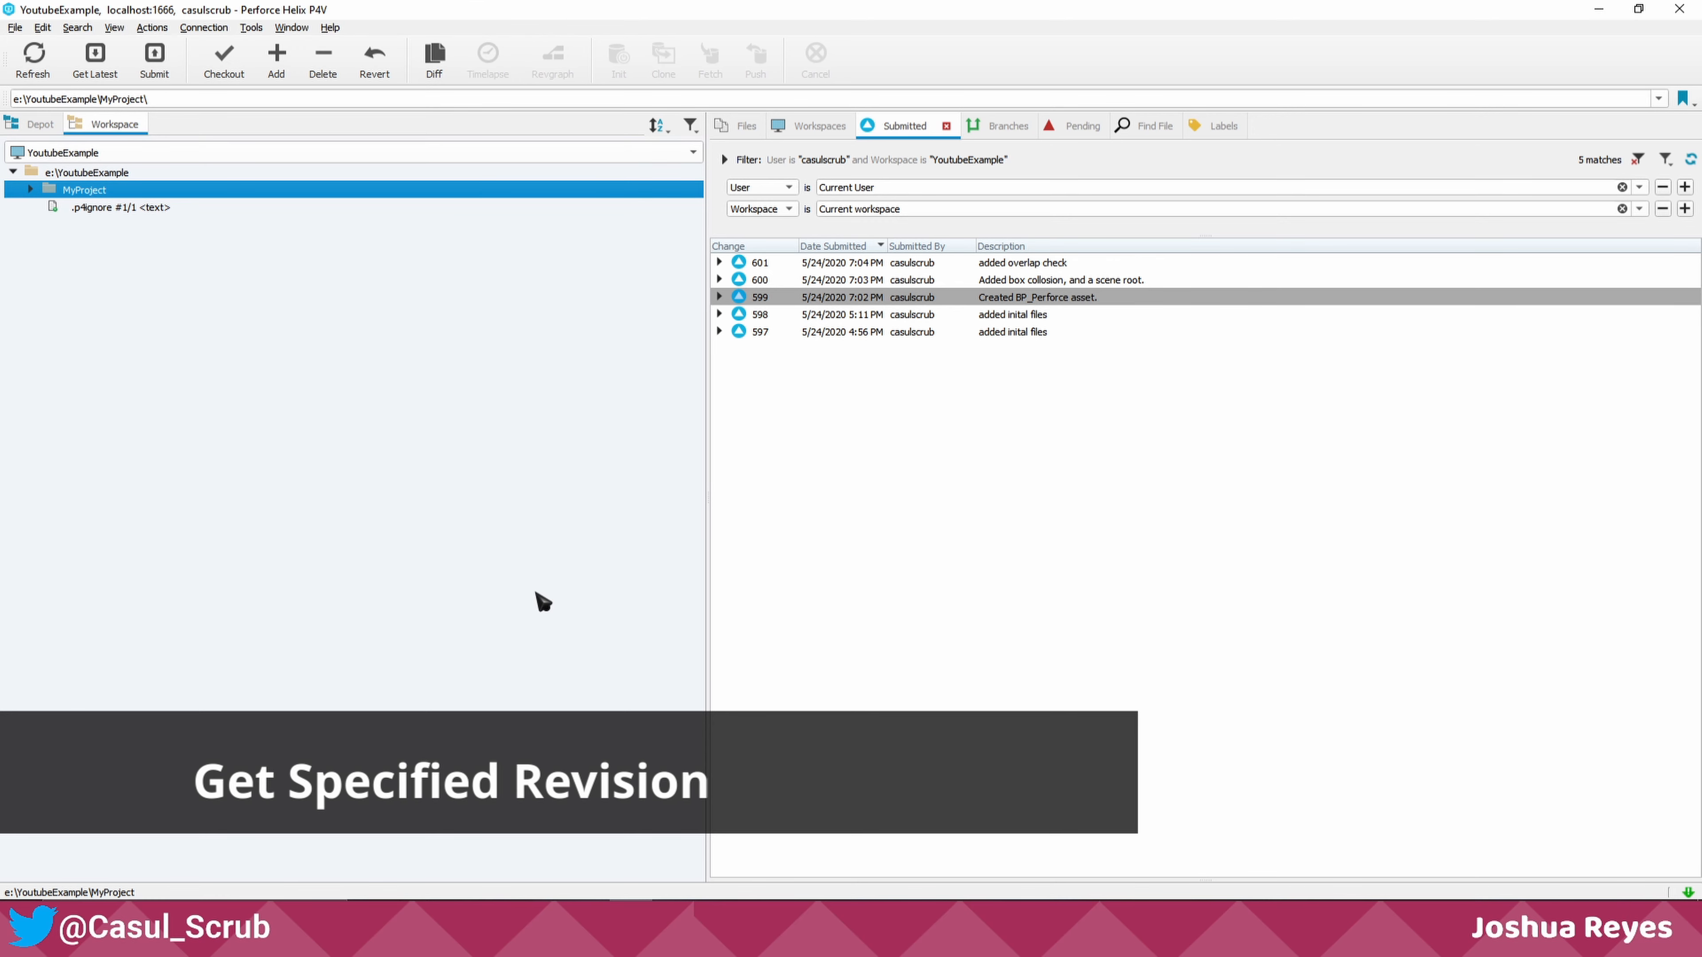
- Check the revision of BP_Perforce.uasset in the workspace's Blueprints folder and open MyProject.uproject in the Unreal Editor
left_click(31, 191)
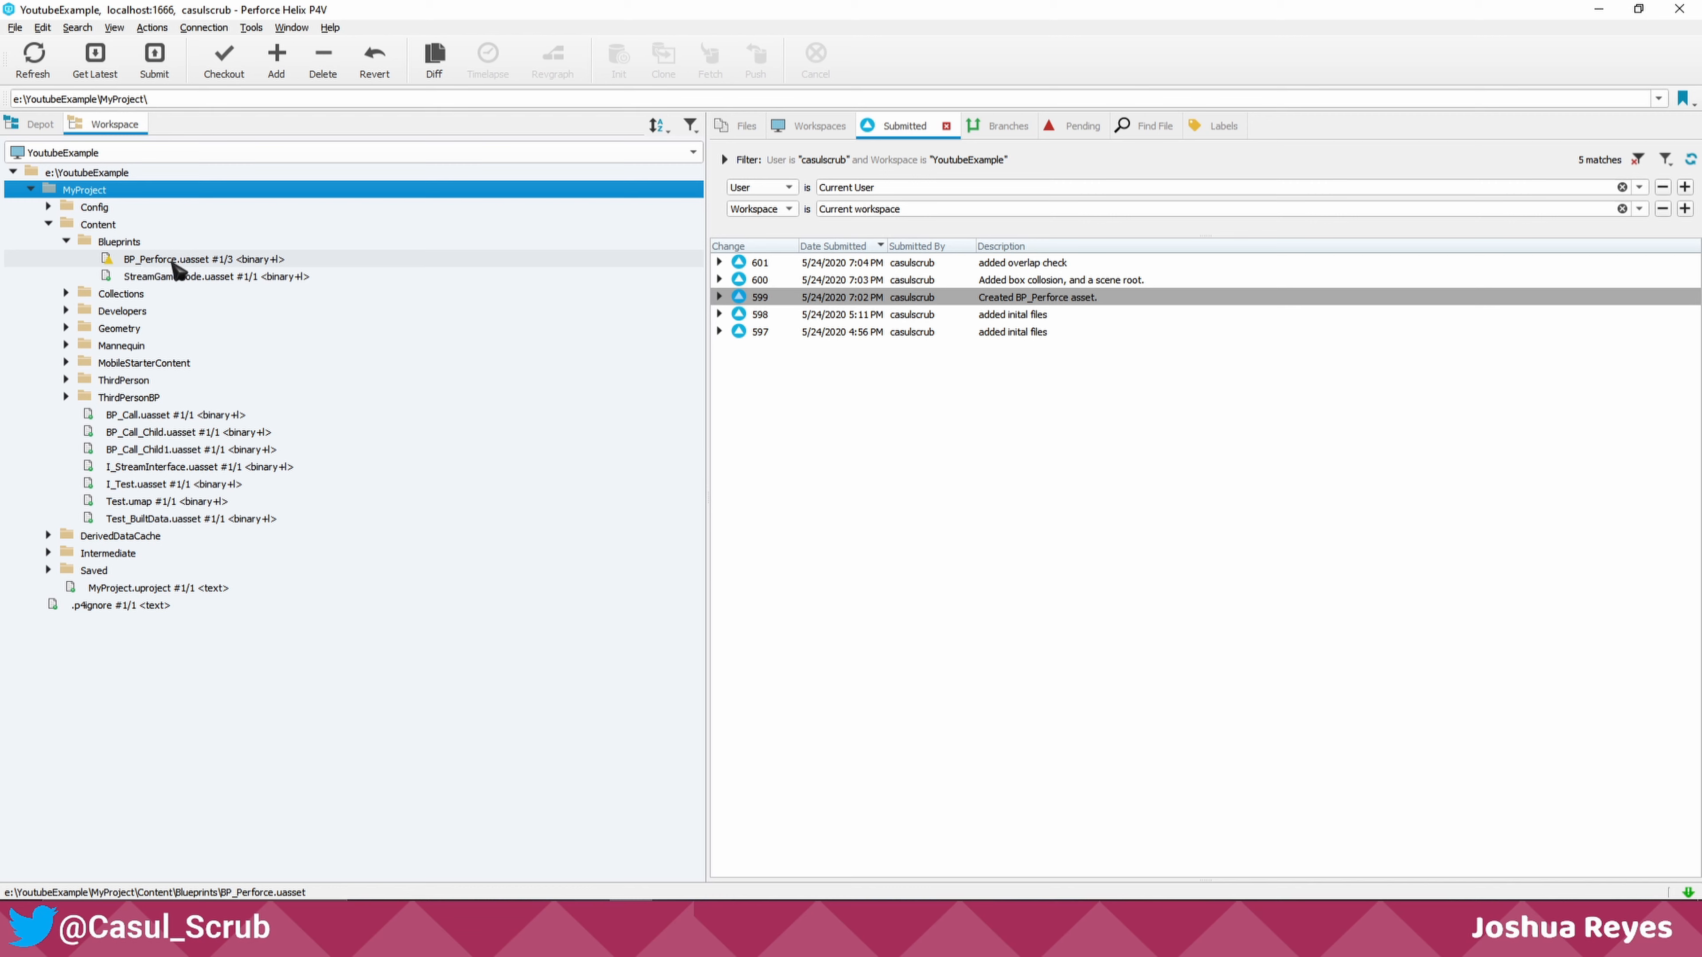
mouse_move(197, 258)
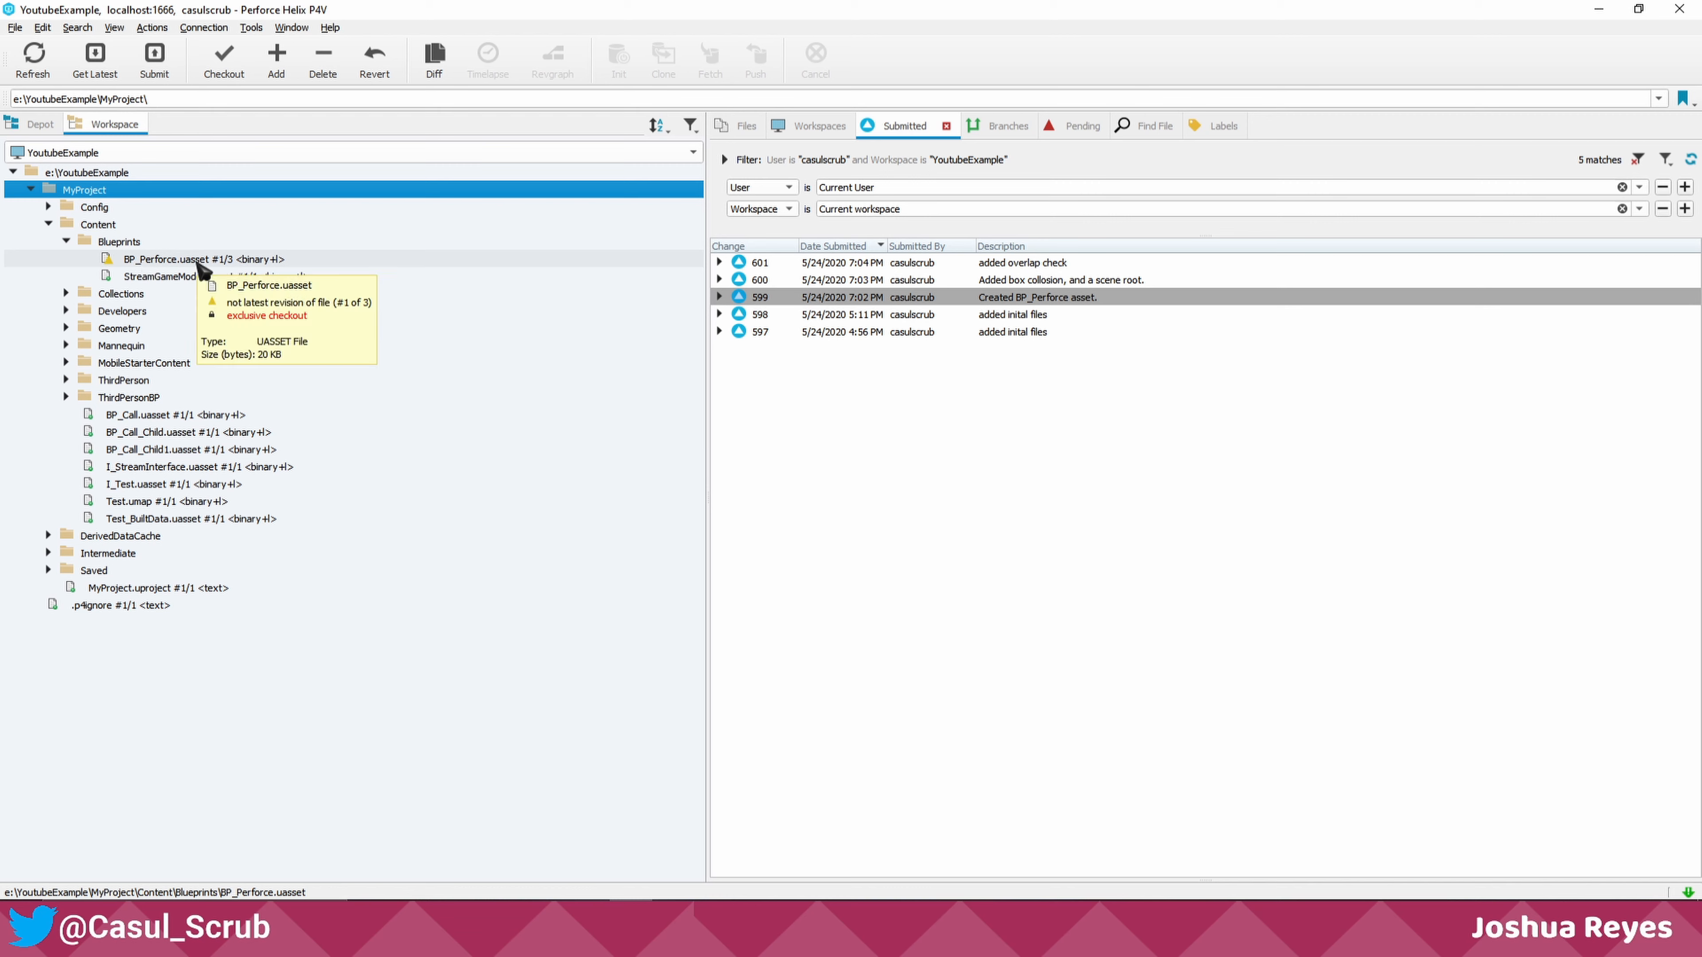
right_click(158, 588)
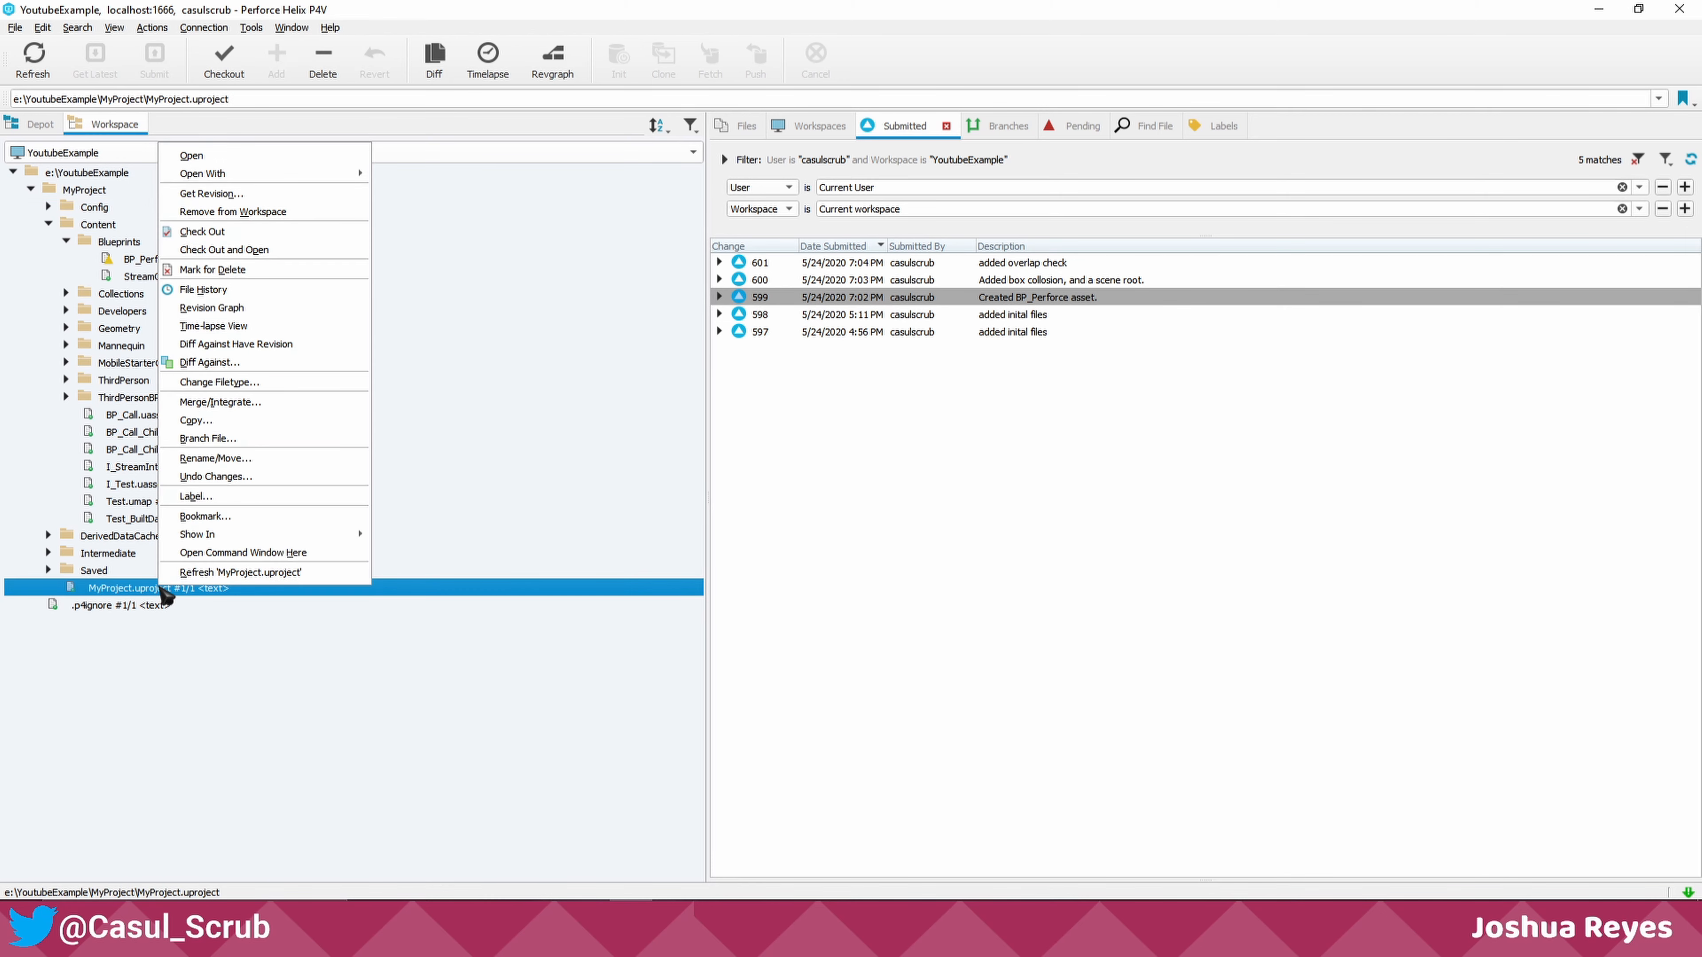
left_click(270, 160)
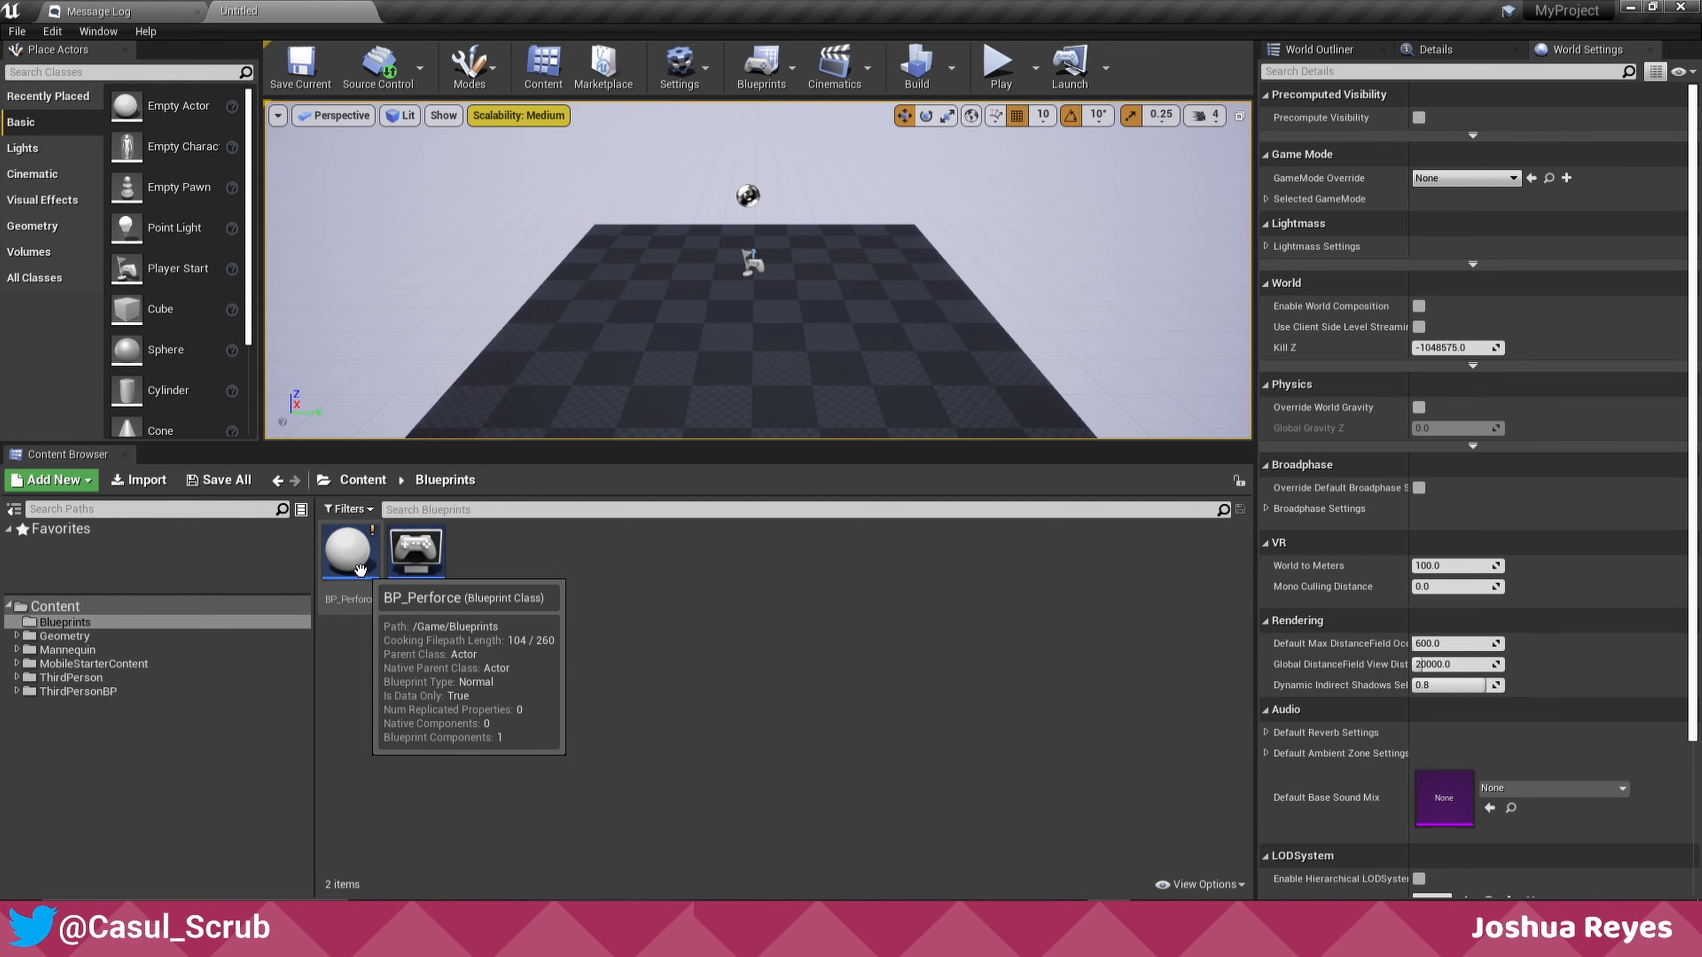
- Open BP_Perforce to inspect its components and event graph, and return to the level editor
double_click(360, 569)
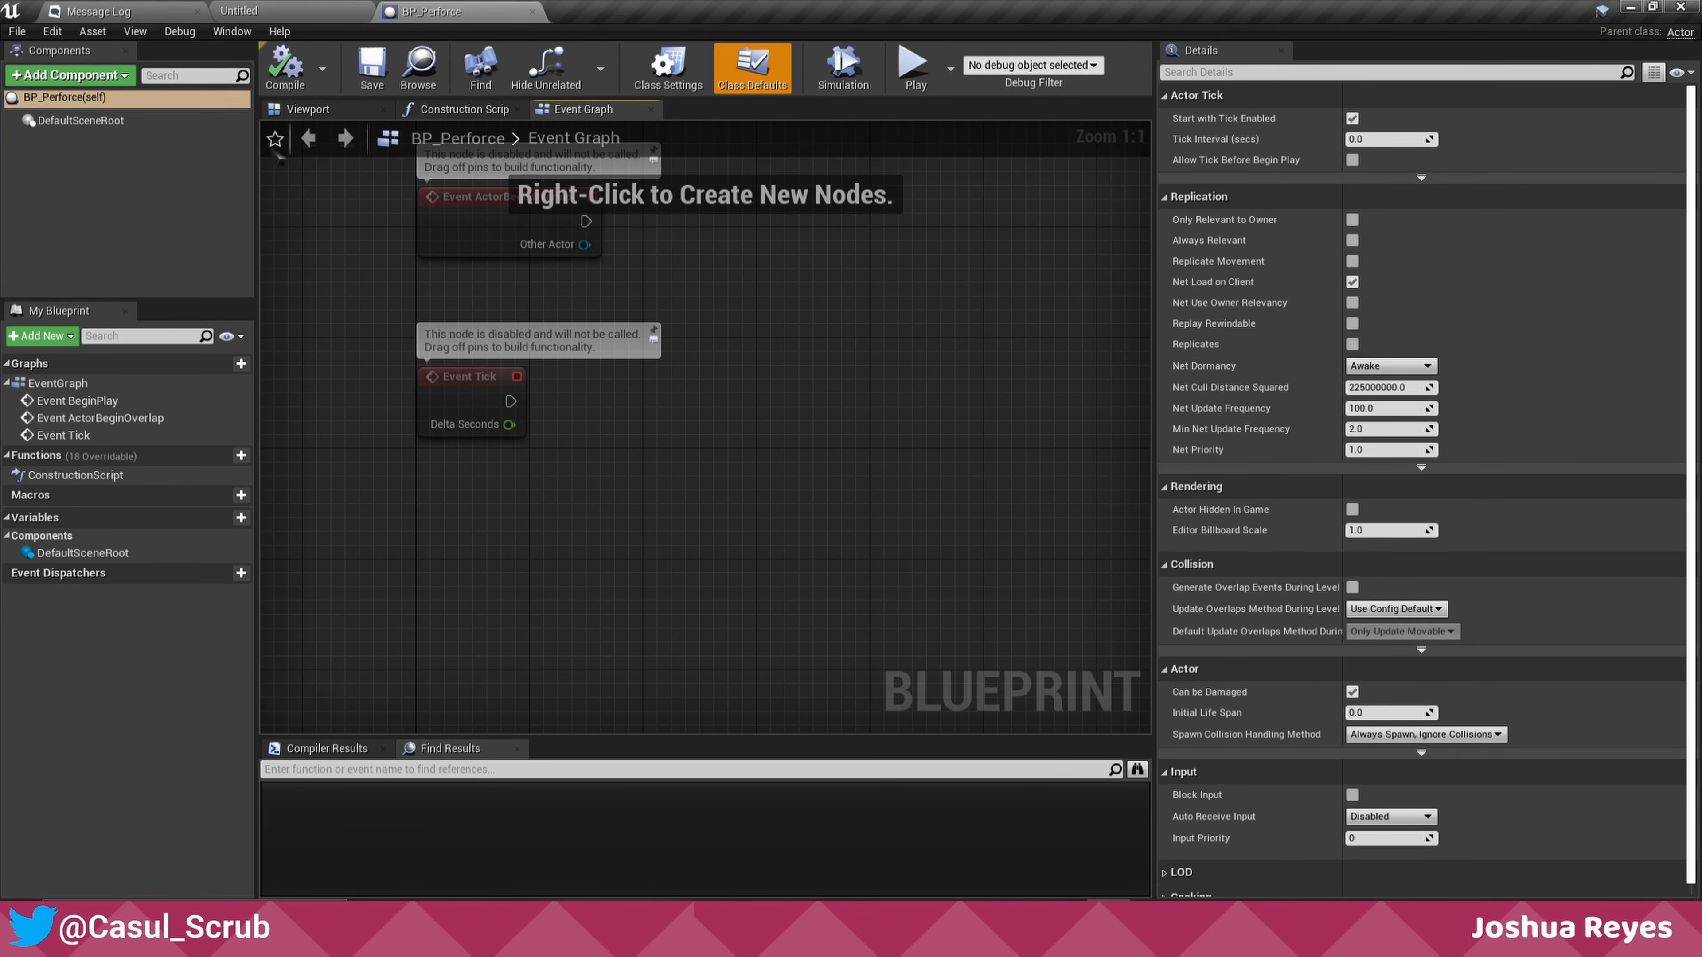
left_click(123, 102)
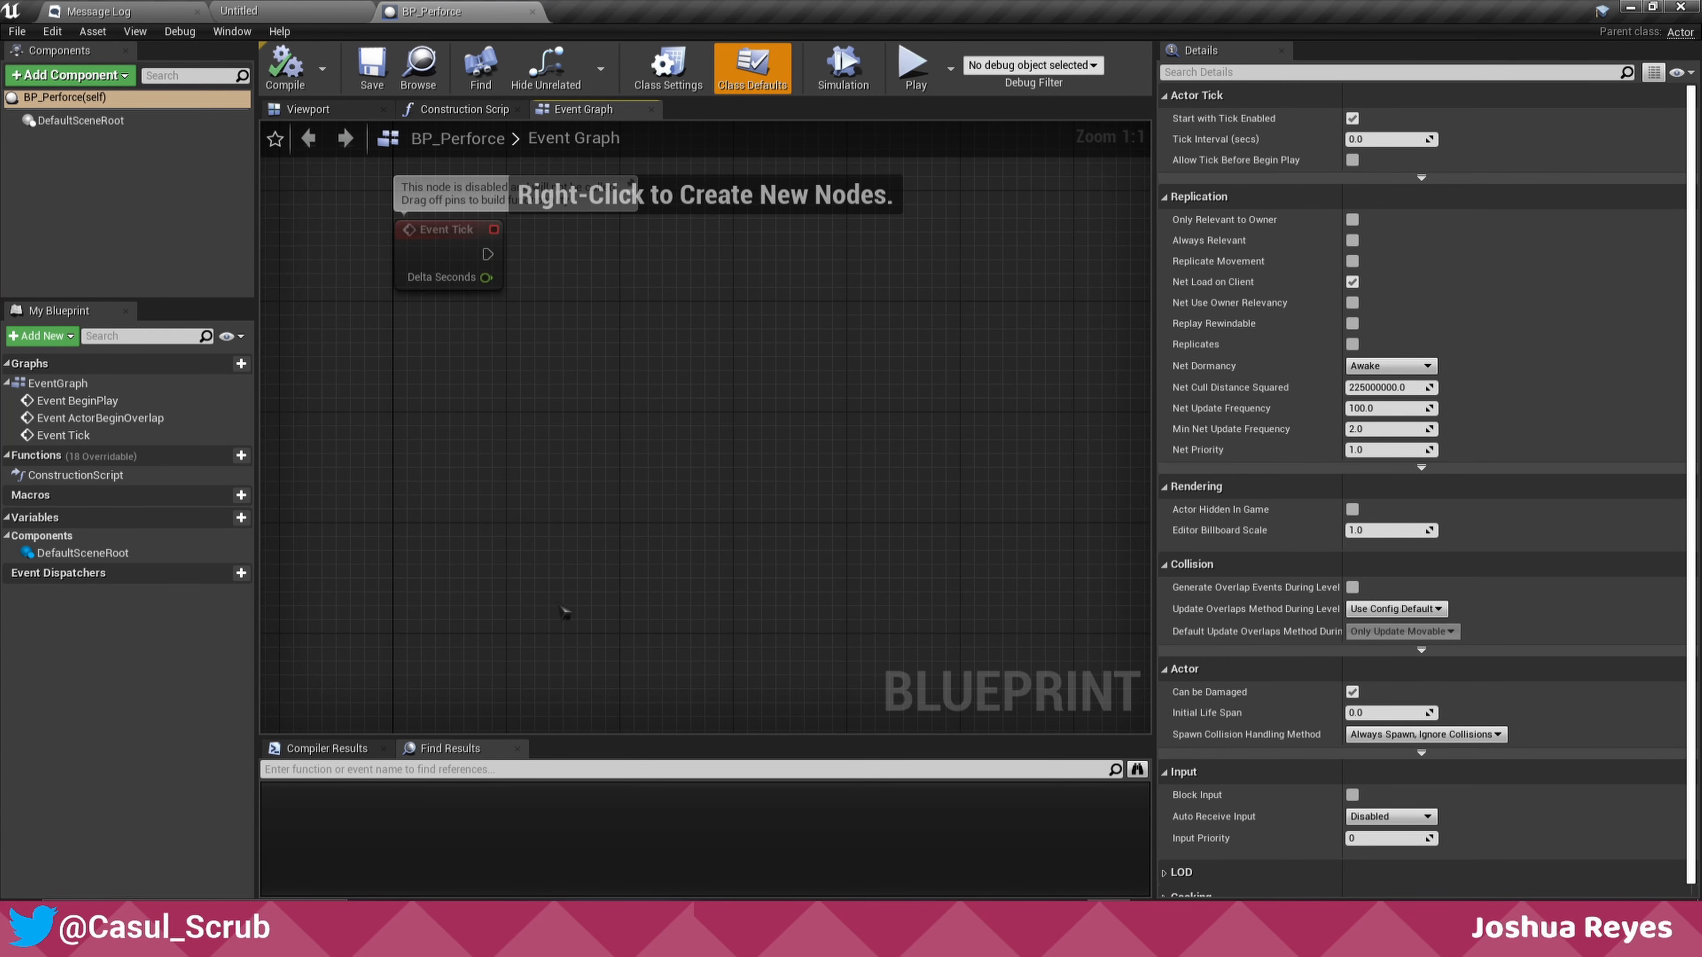
left_click(315, 10)
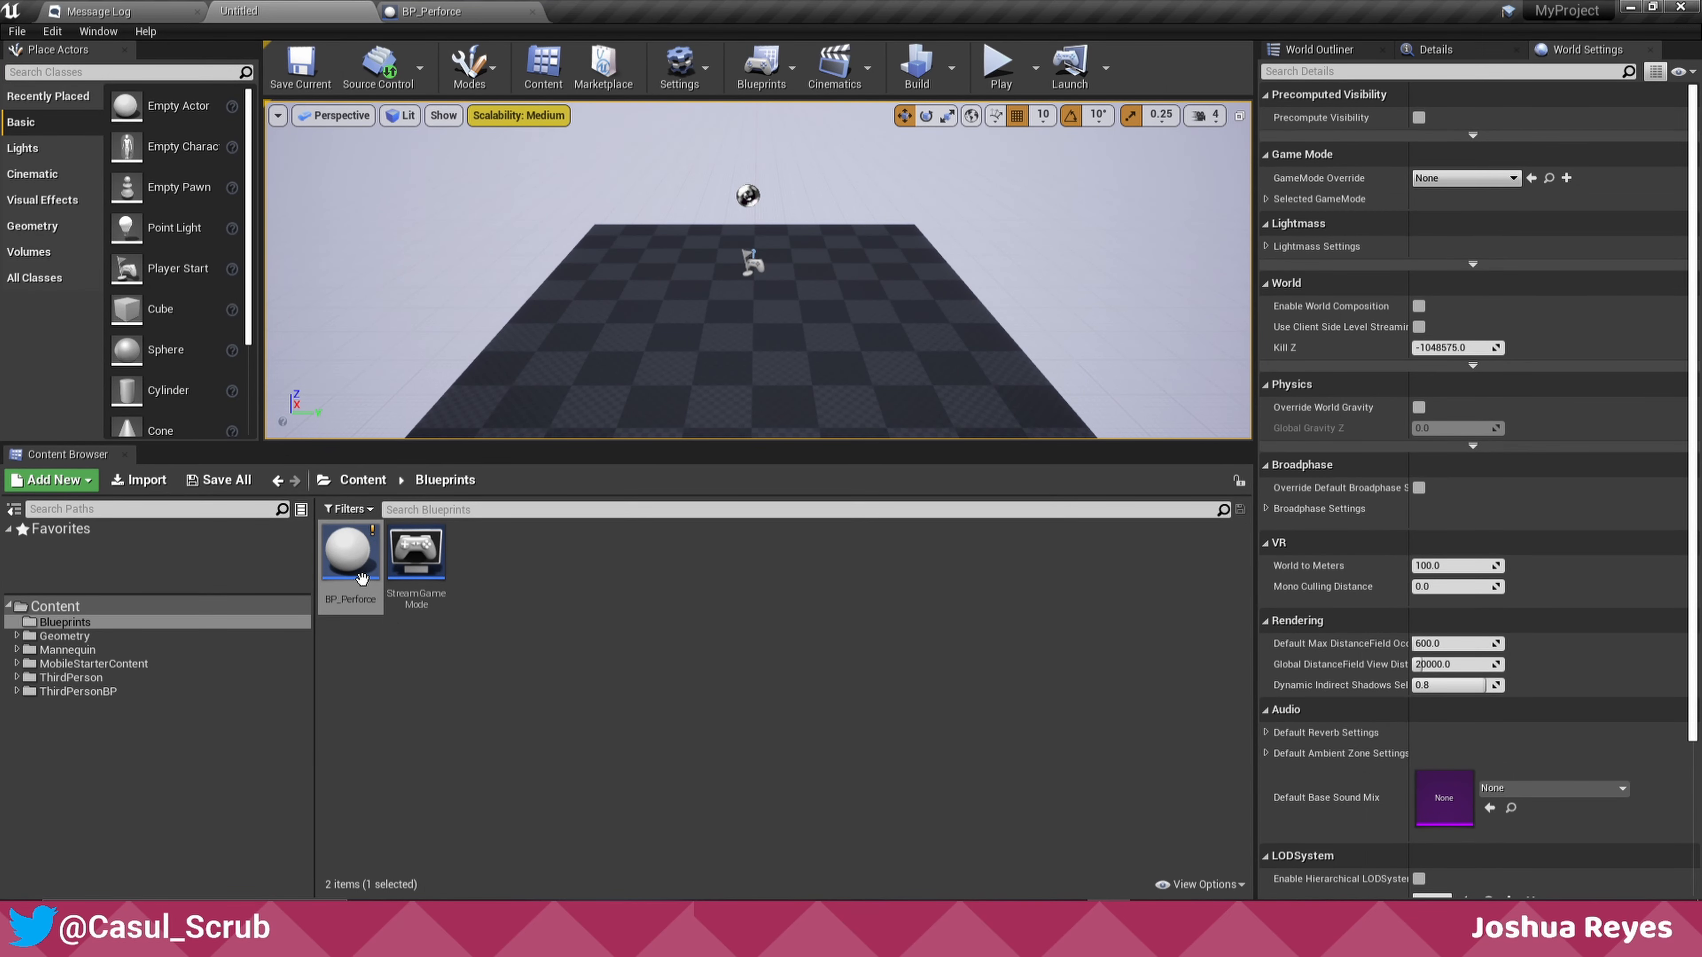
- Sync the whole Content folder from source control, switch to P4V, and refresh the workspace to check BP_Perforce's revision
left_click(70, 607)
right_click(77, 610)
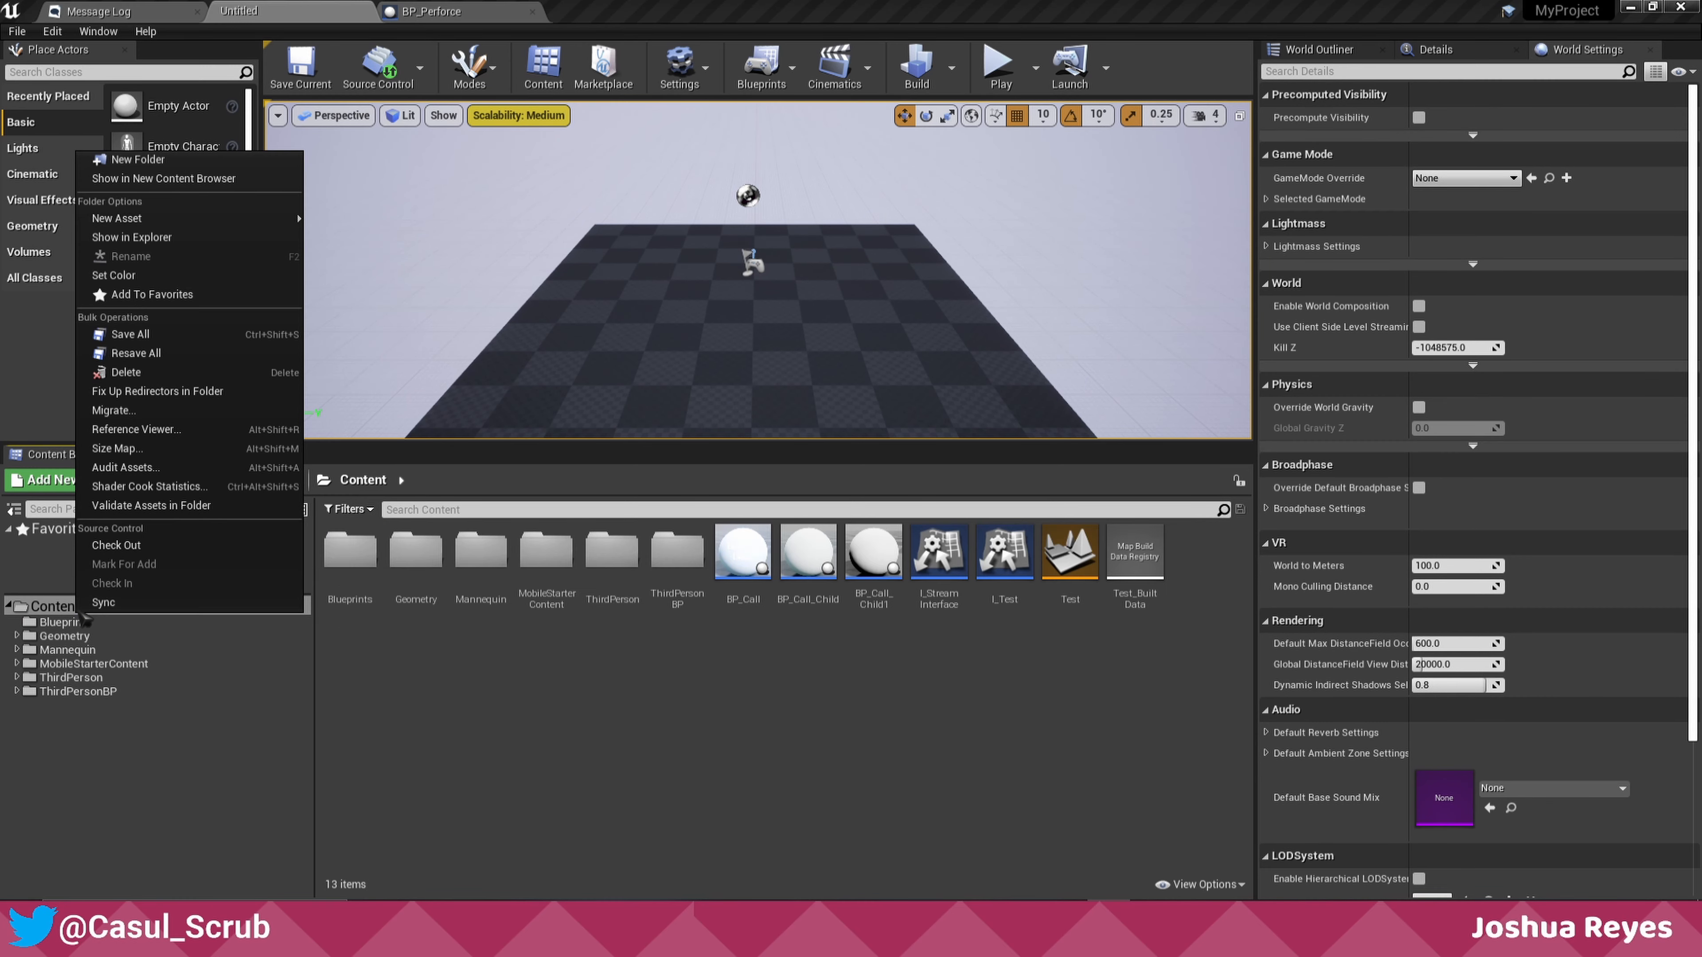
left_click(121, 610)
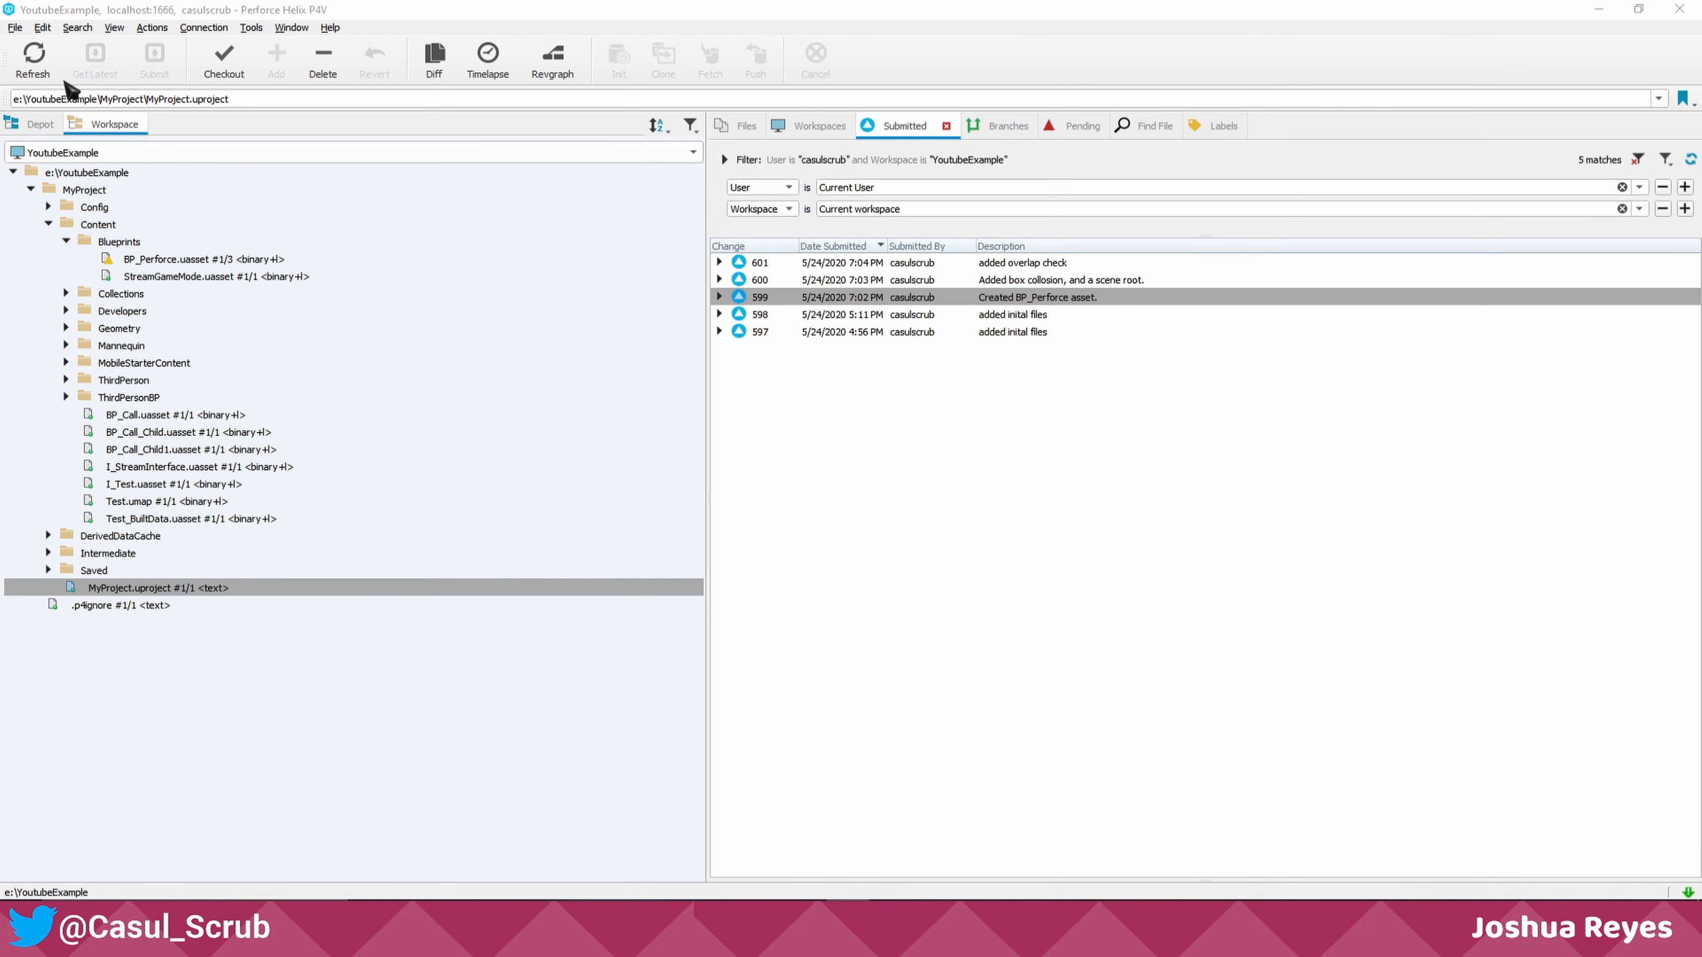
left_click(53, 73)
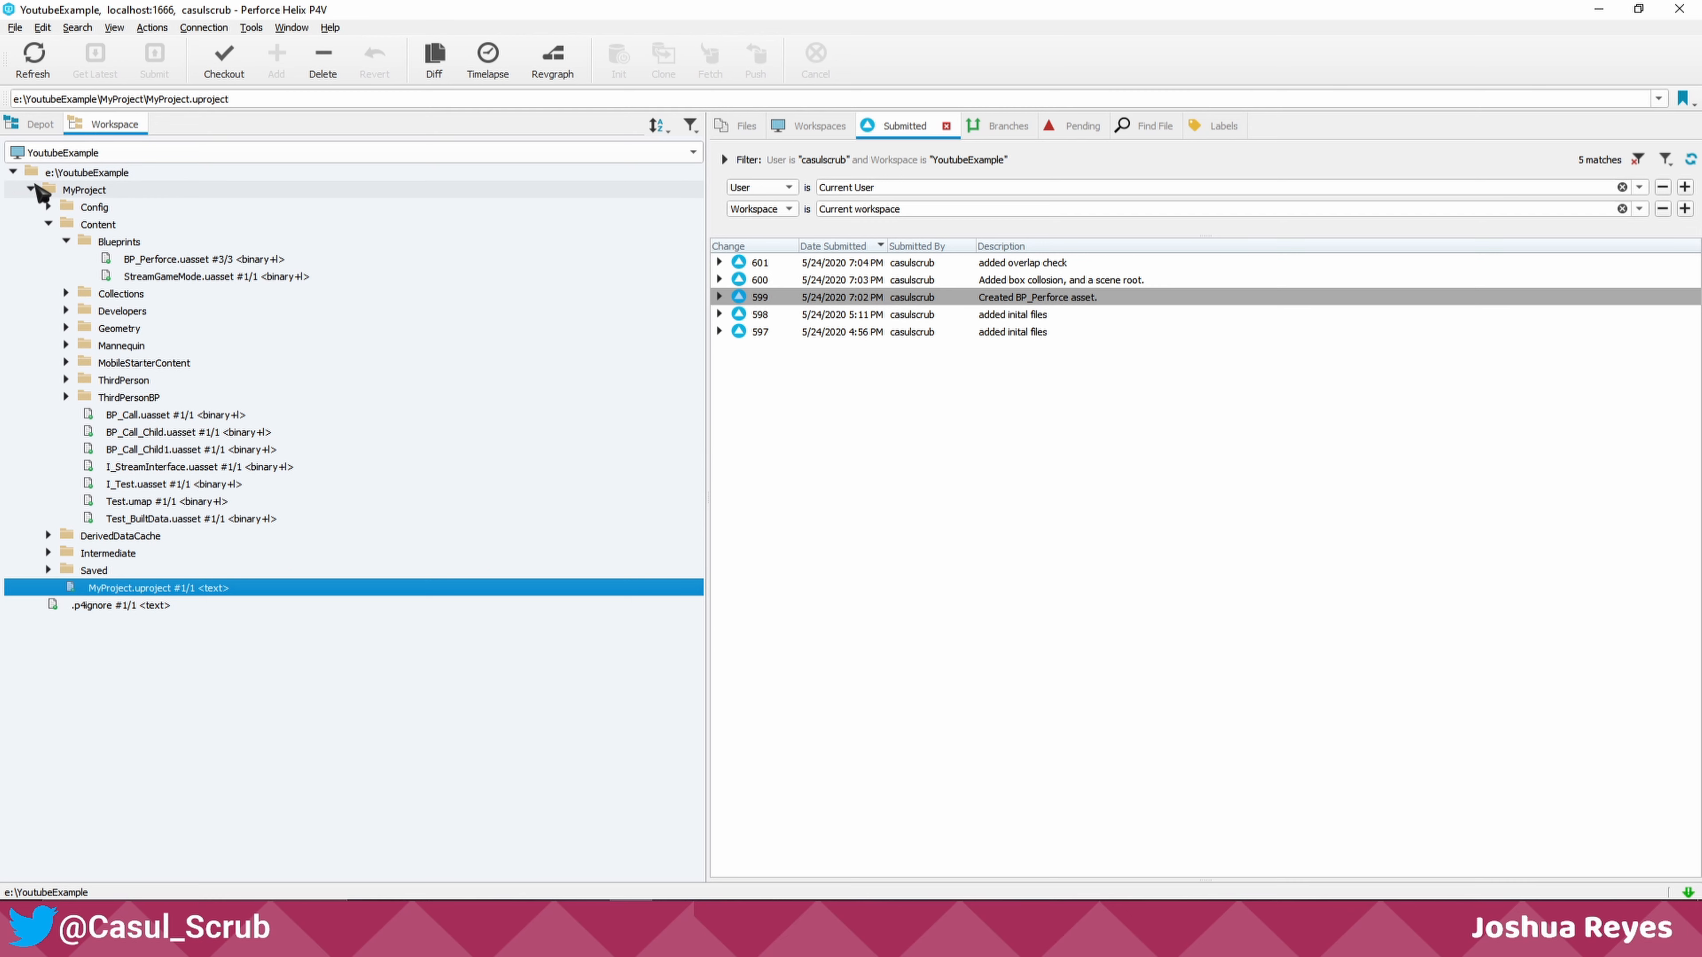
left_click(31, 190)
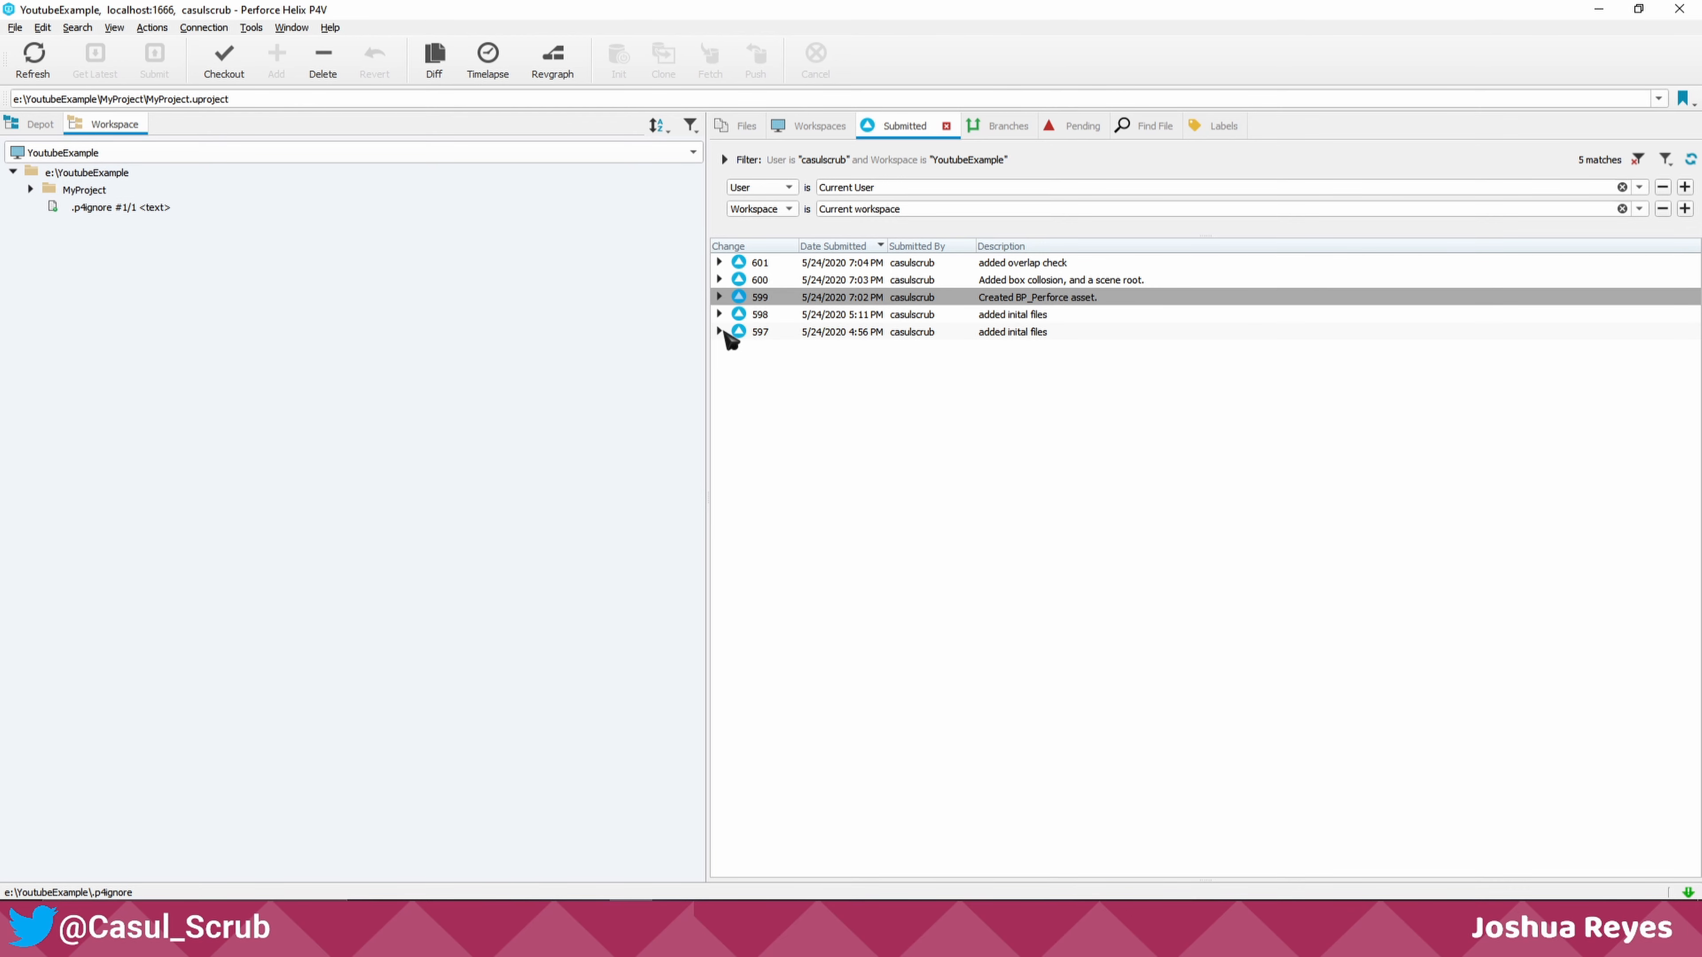
- Set up Undo Changes on the MyProject folder to undo all changes from changelist 599 to the most recent version
left_click(780, 302)
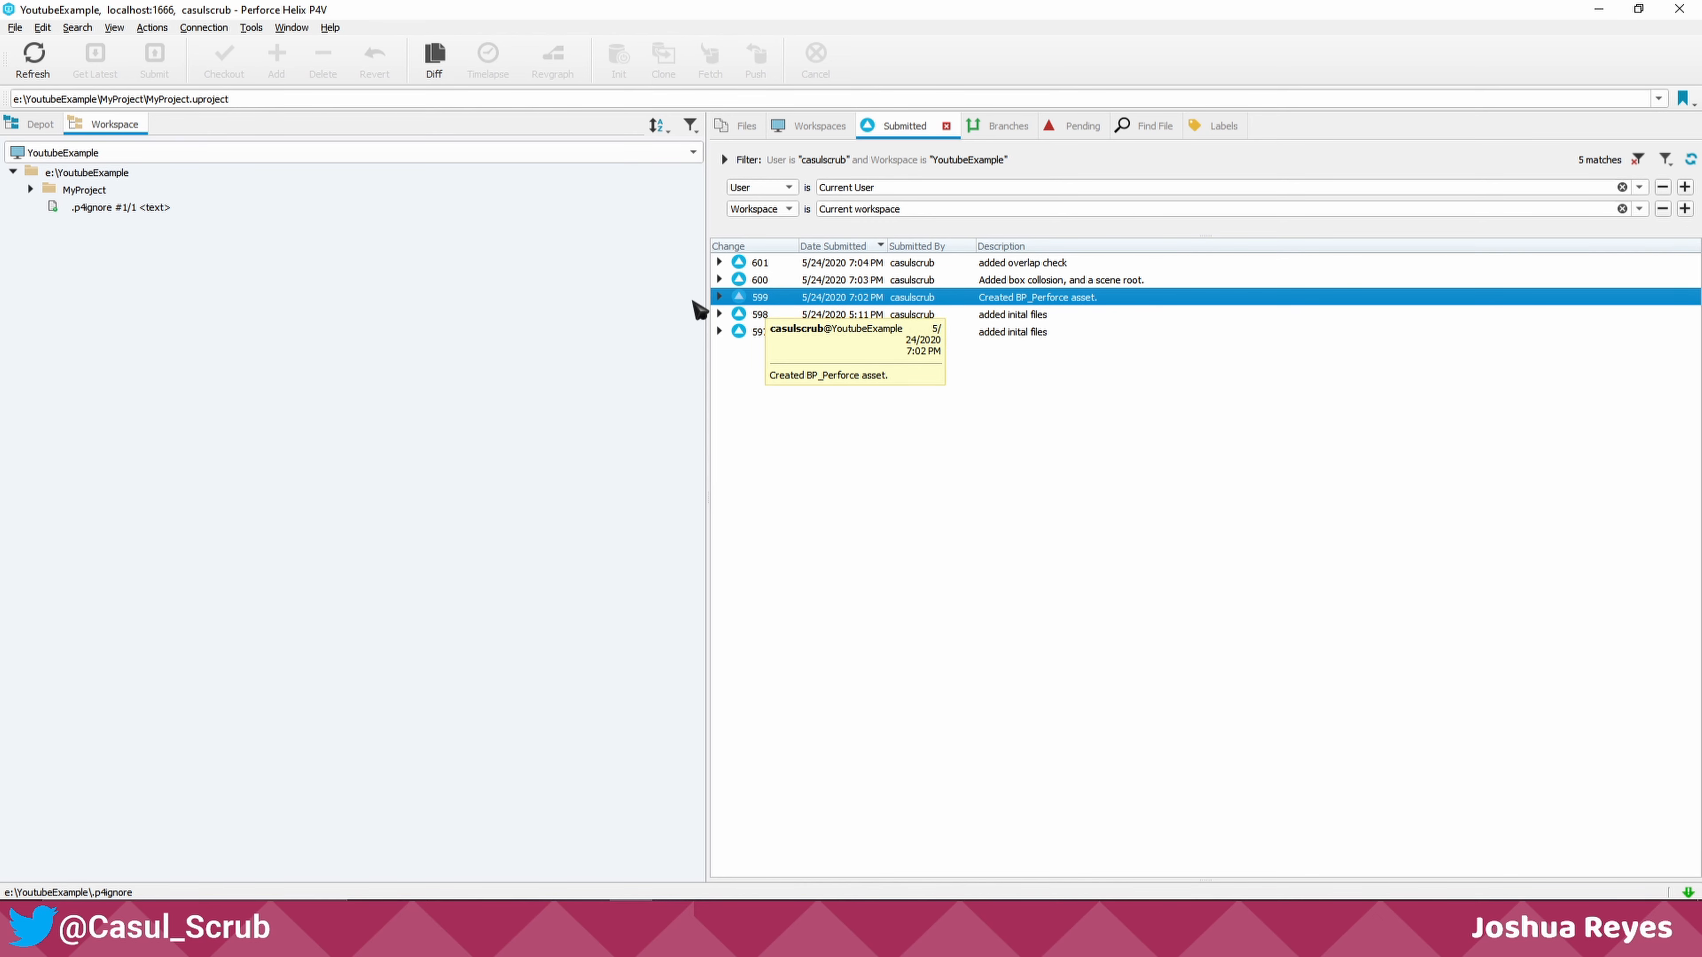
right_click(88, 193)
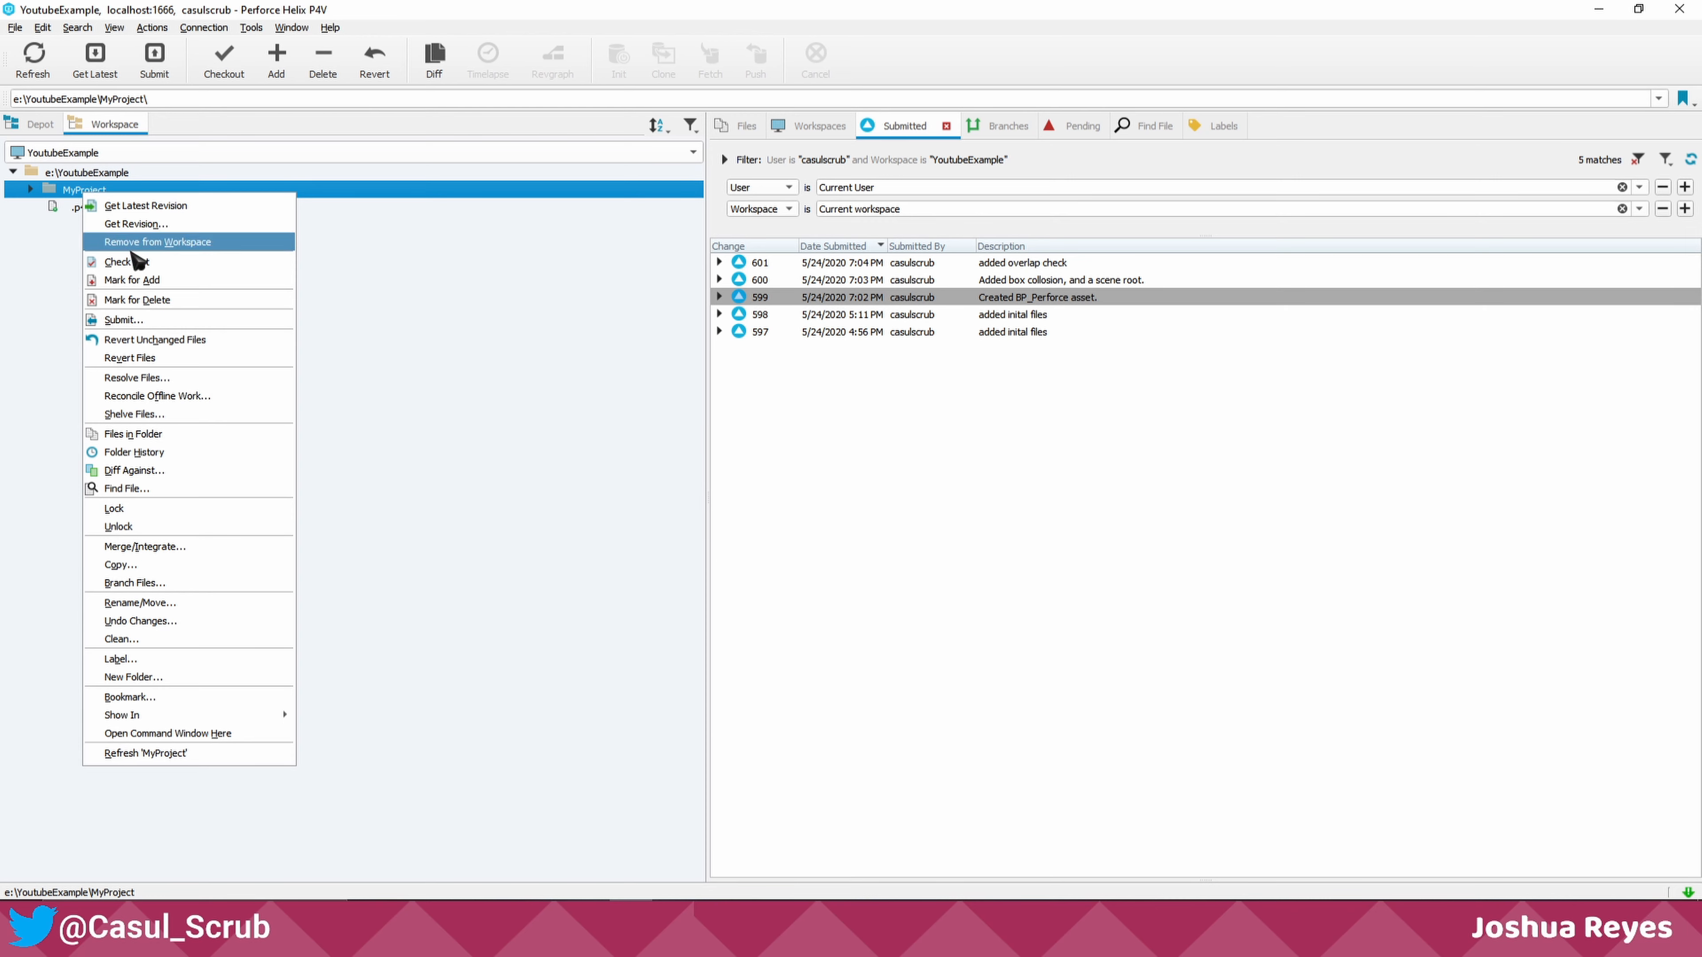
left_click(204, 621)
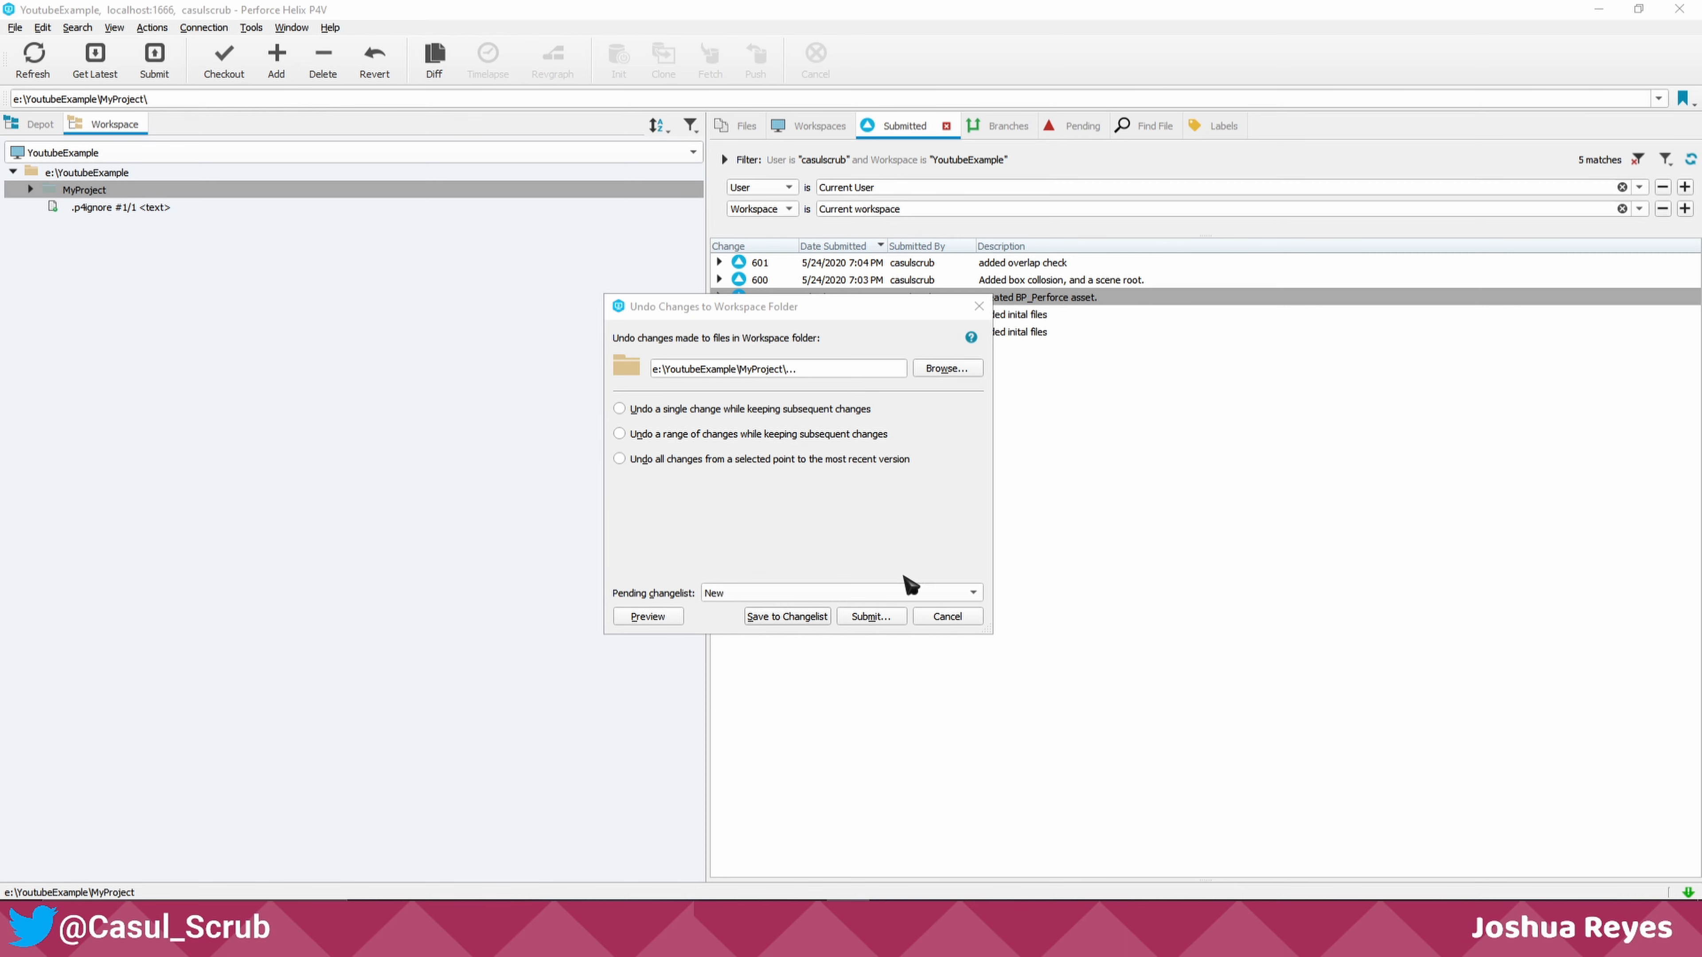
left_click(619, 458)
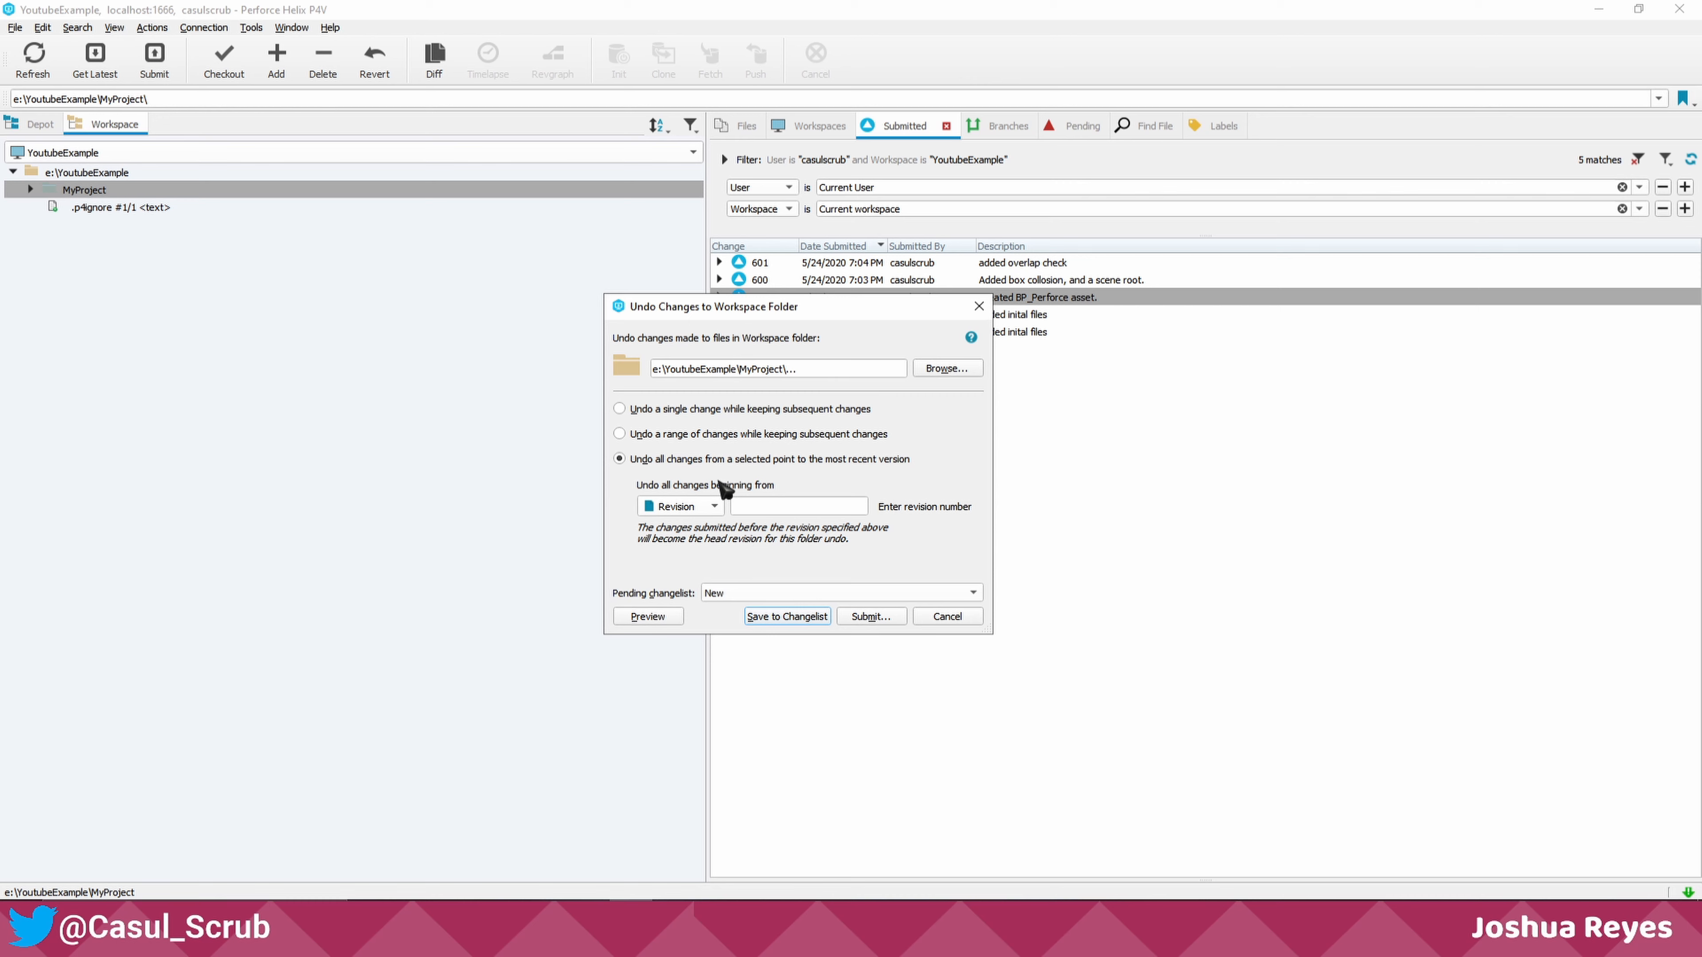
left_click(707, 509)
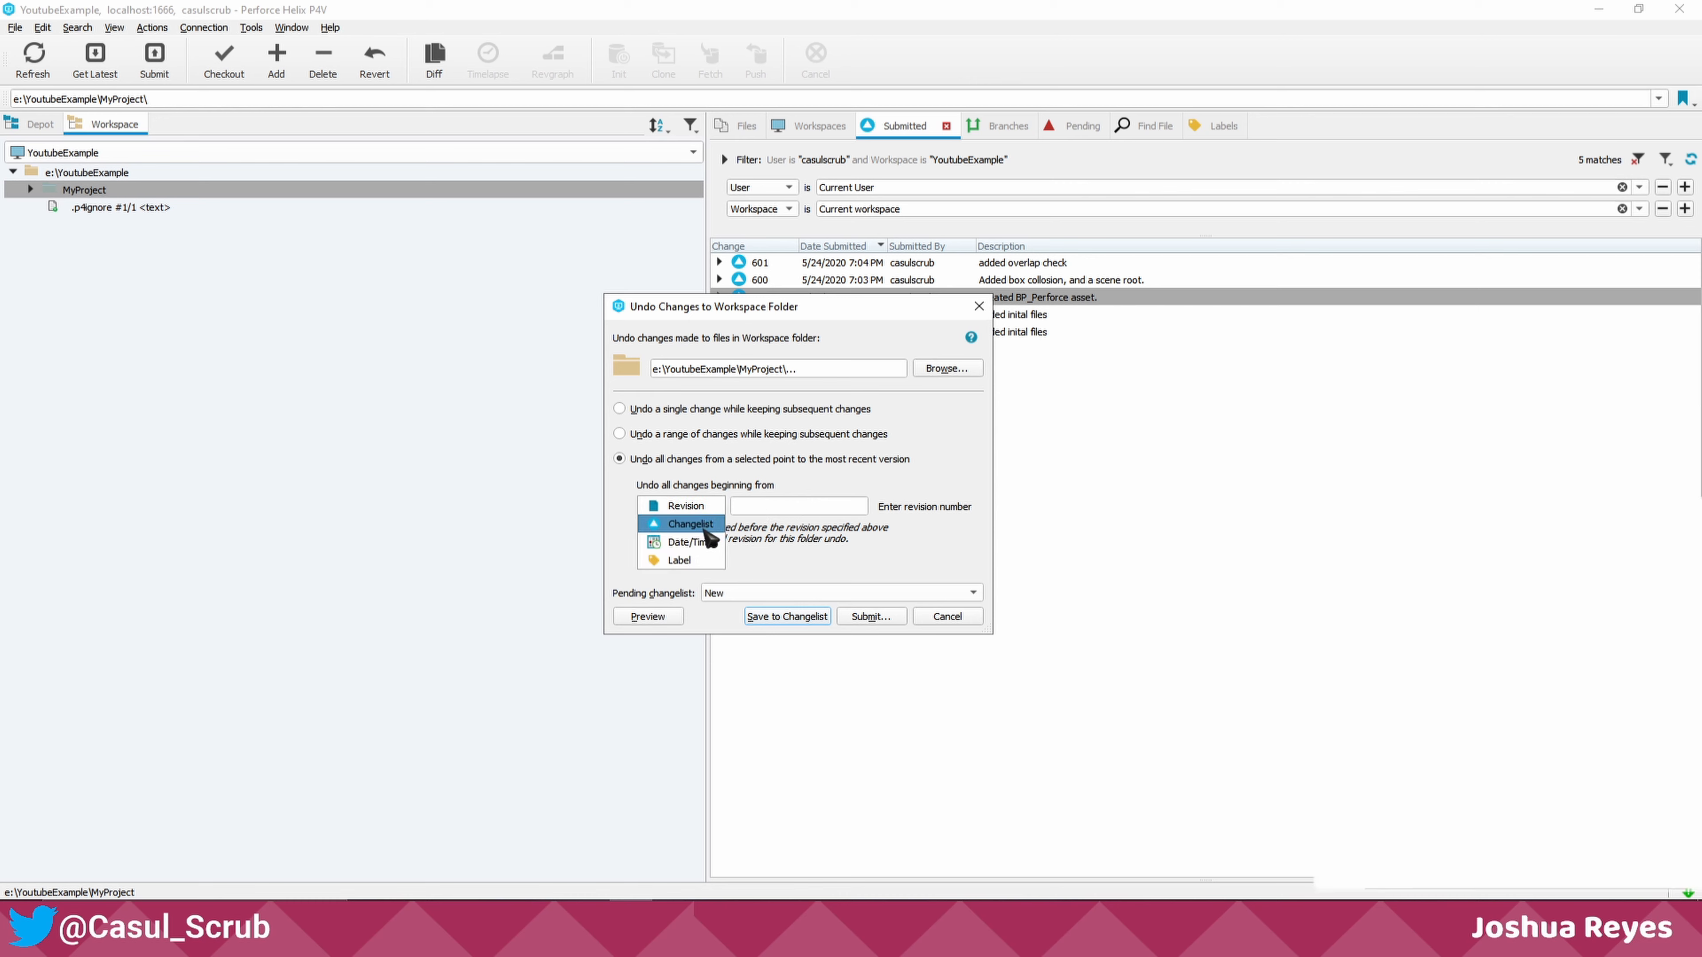
left_click(696, 524)
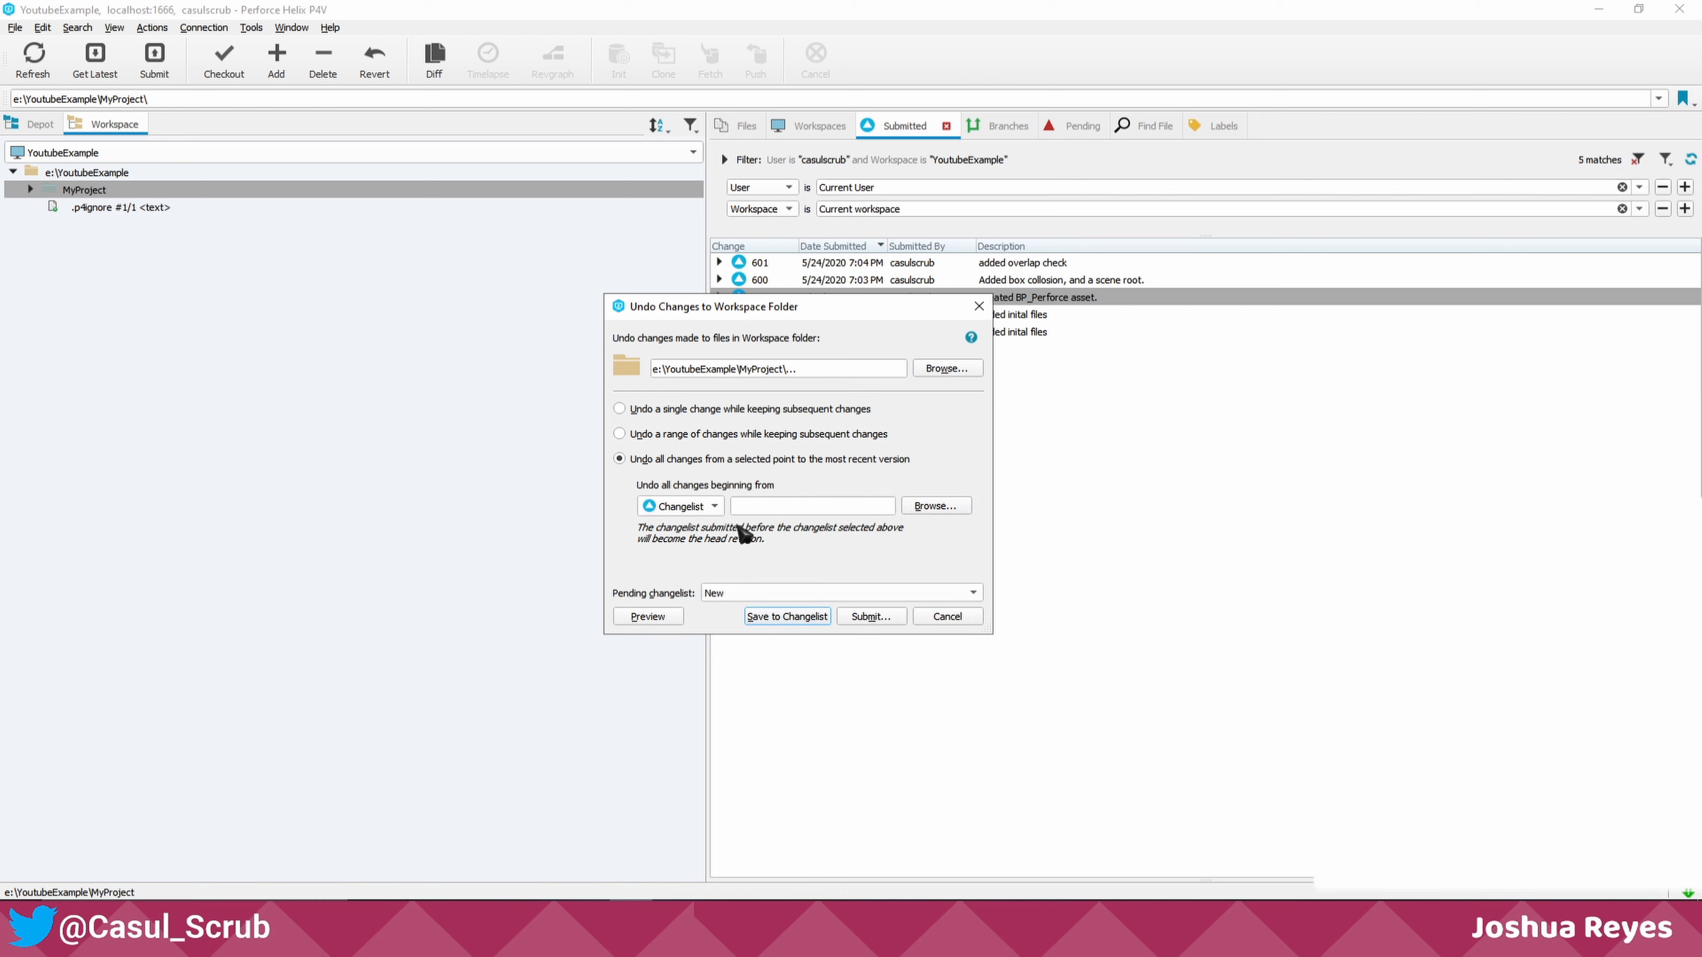
left_click(934, 506)
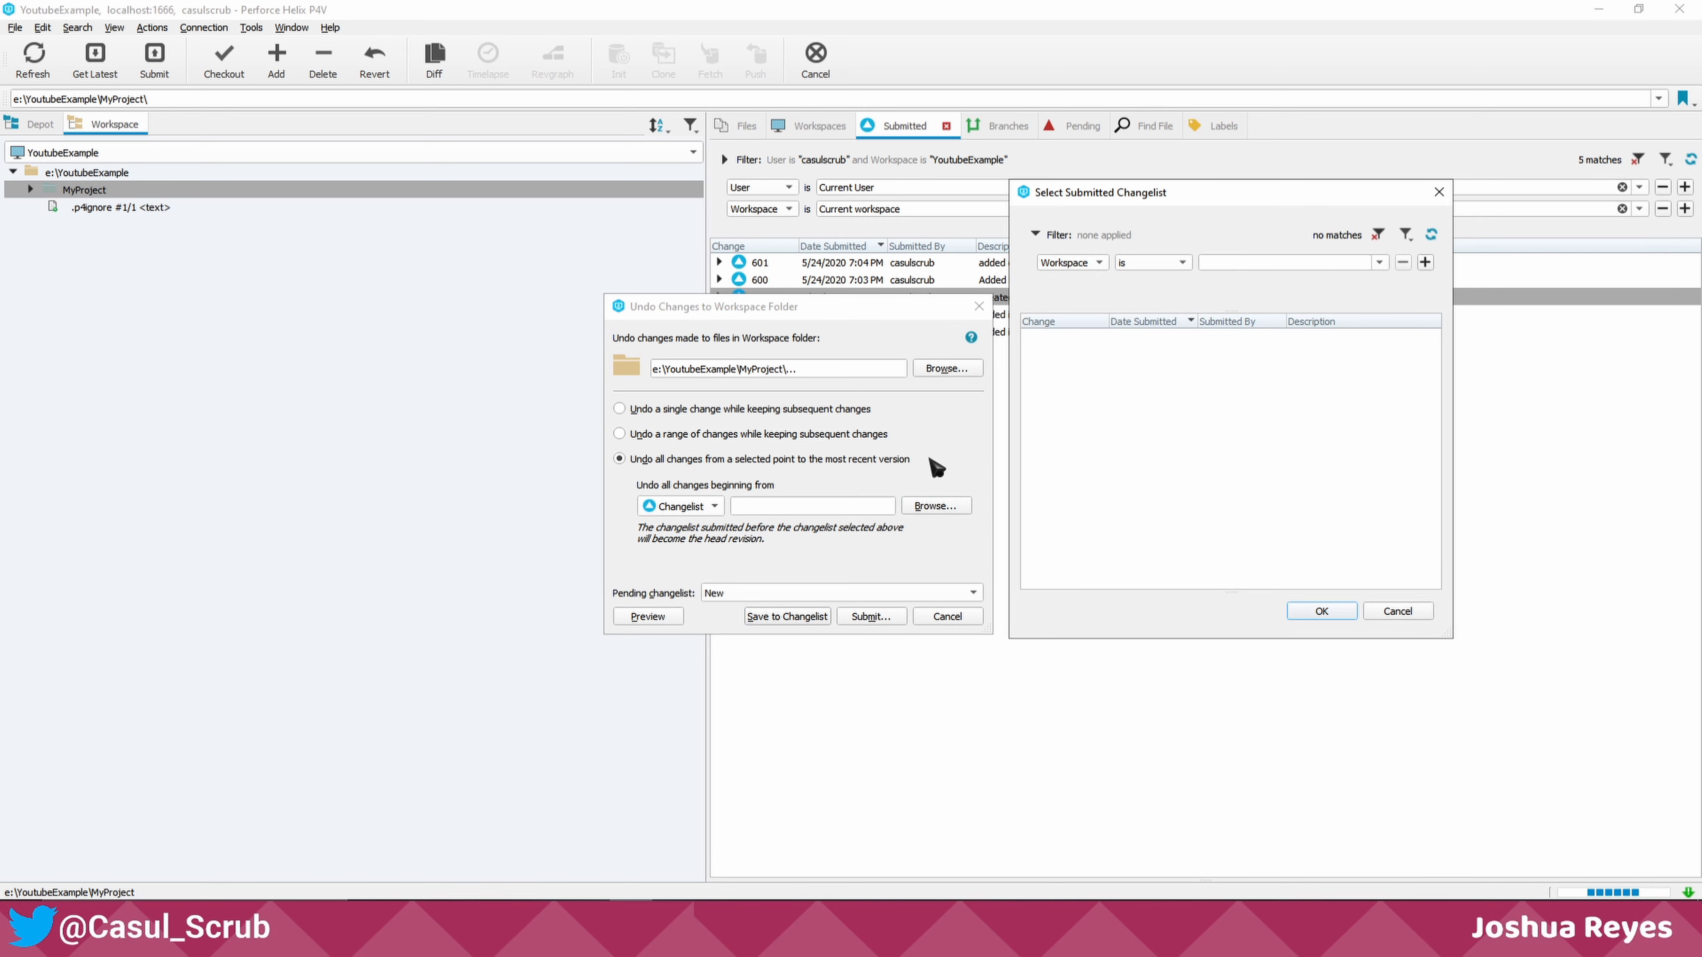
left_click(1260, 373)
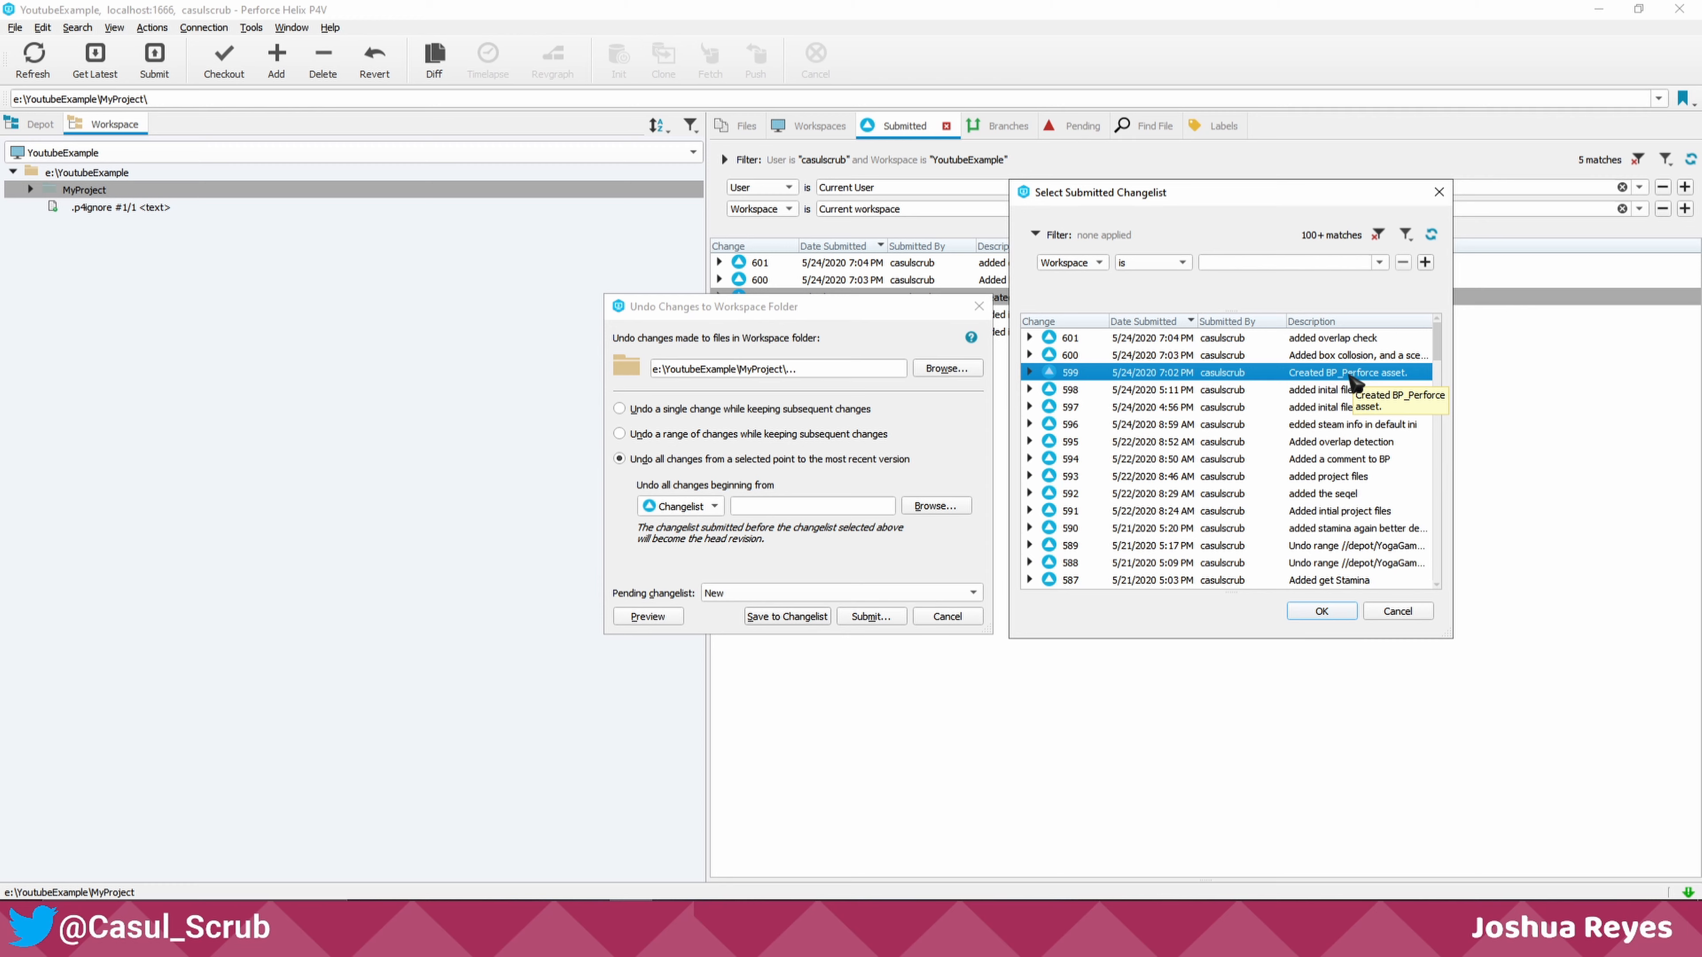
left_click(1321, 611)
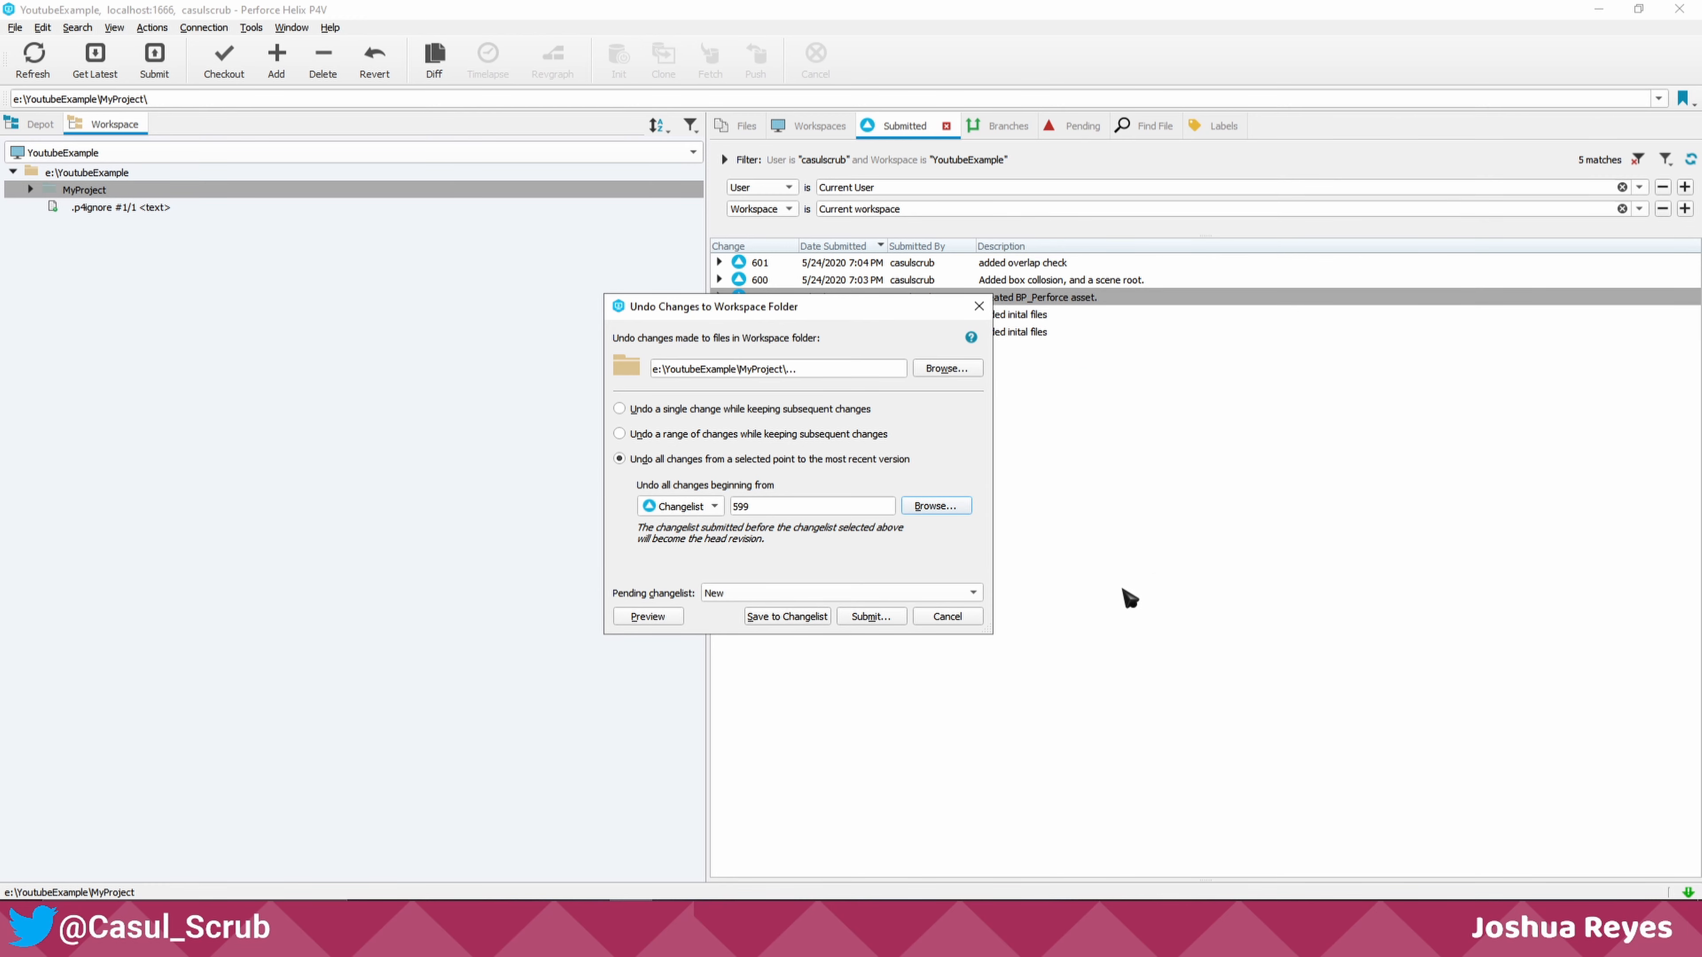
- Submit the undo of MyProject from changelist 599 to now, accepting the deletion of BP_Perforce.uasset and keeping the prefilled description
left_click(870, 616)
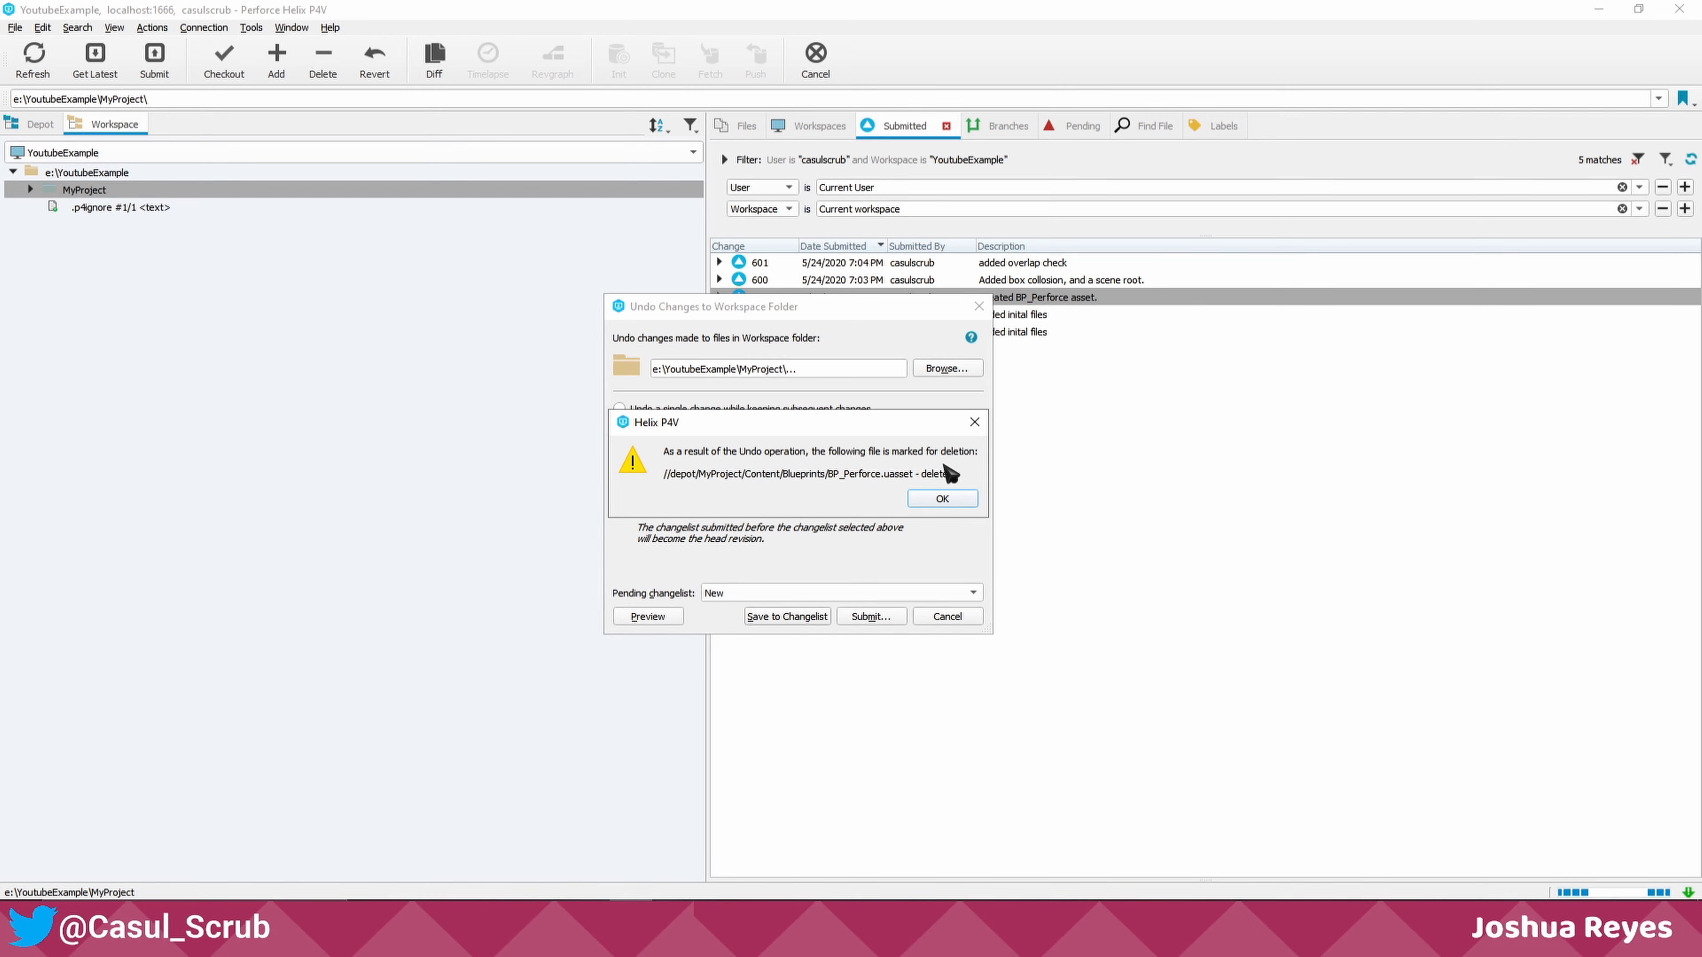
left_click(958, 502)
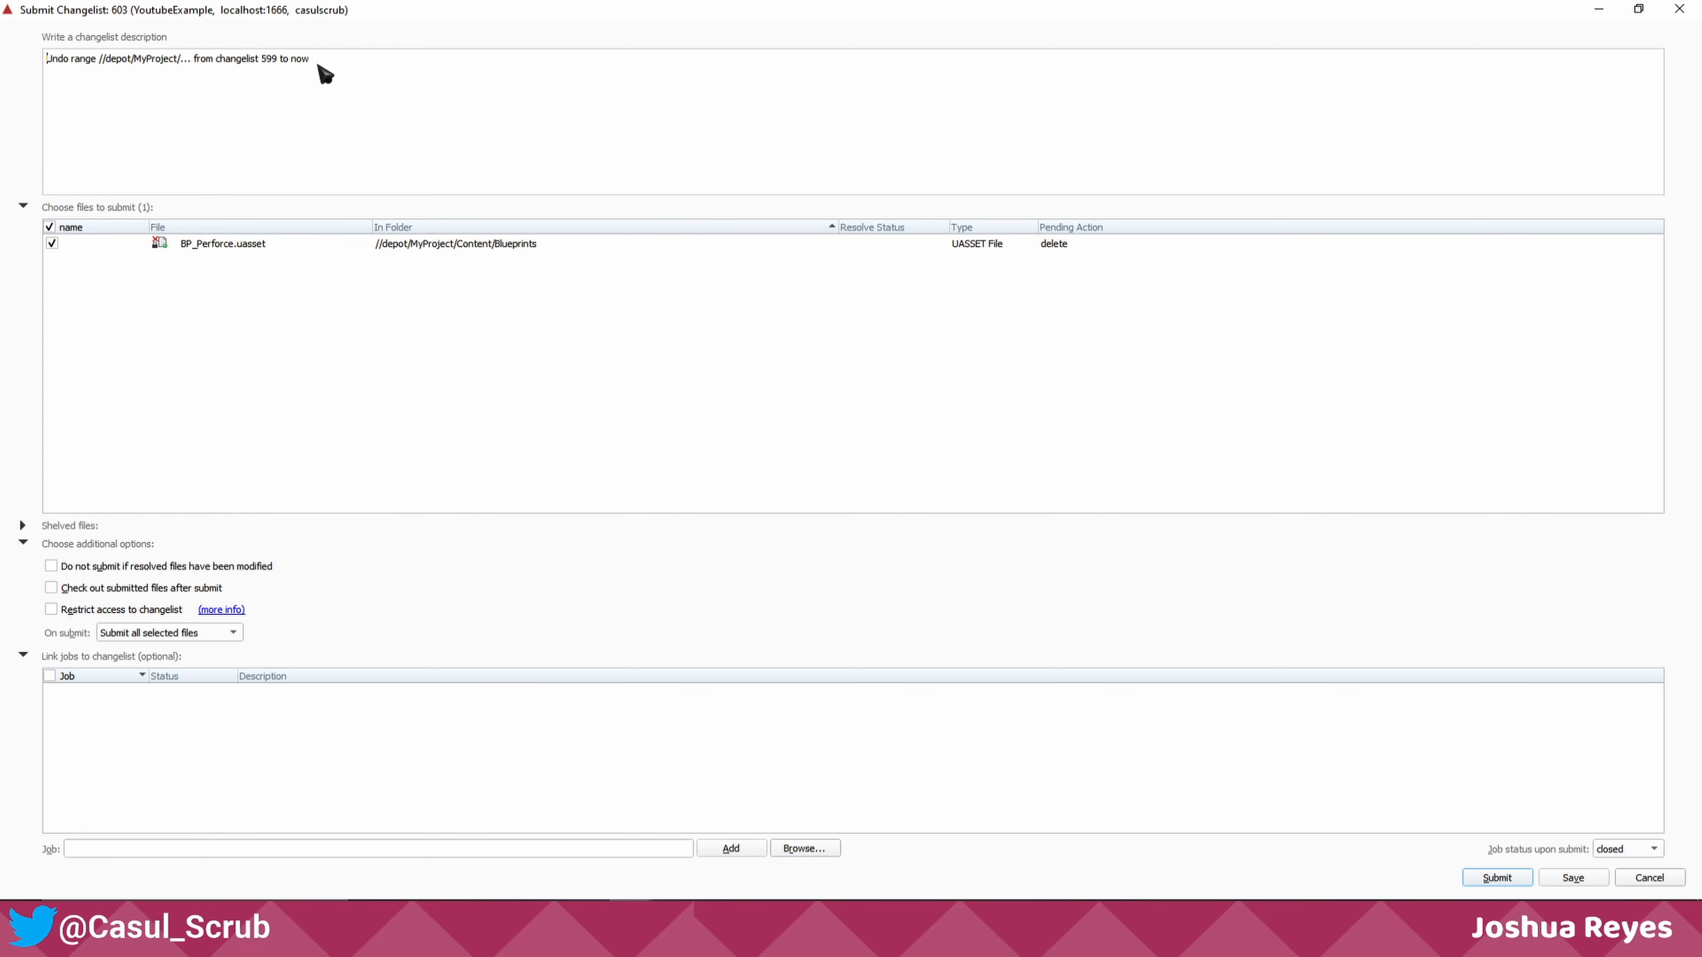
left_click_drag(355, 62, 32, 62)
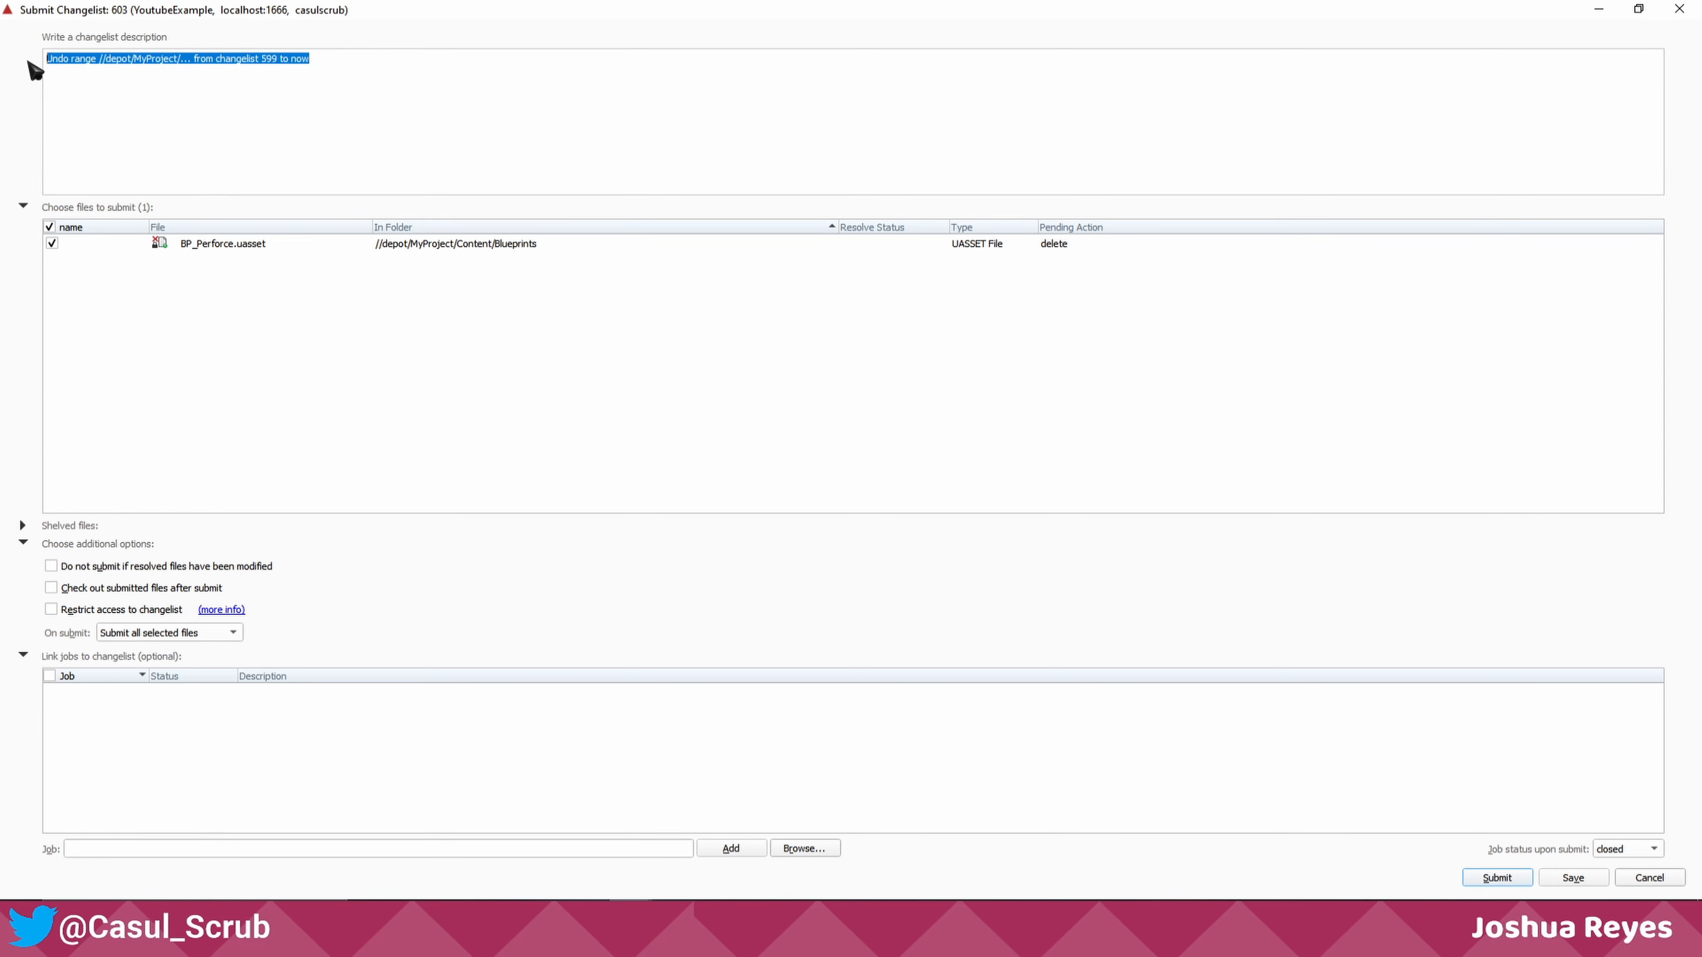
left_click(82, 76)
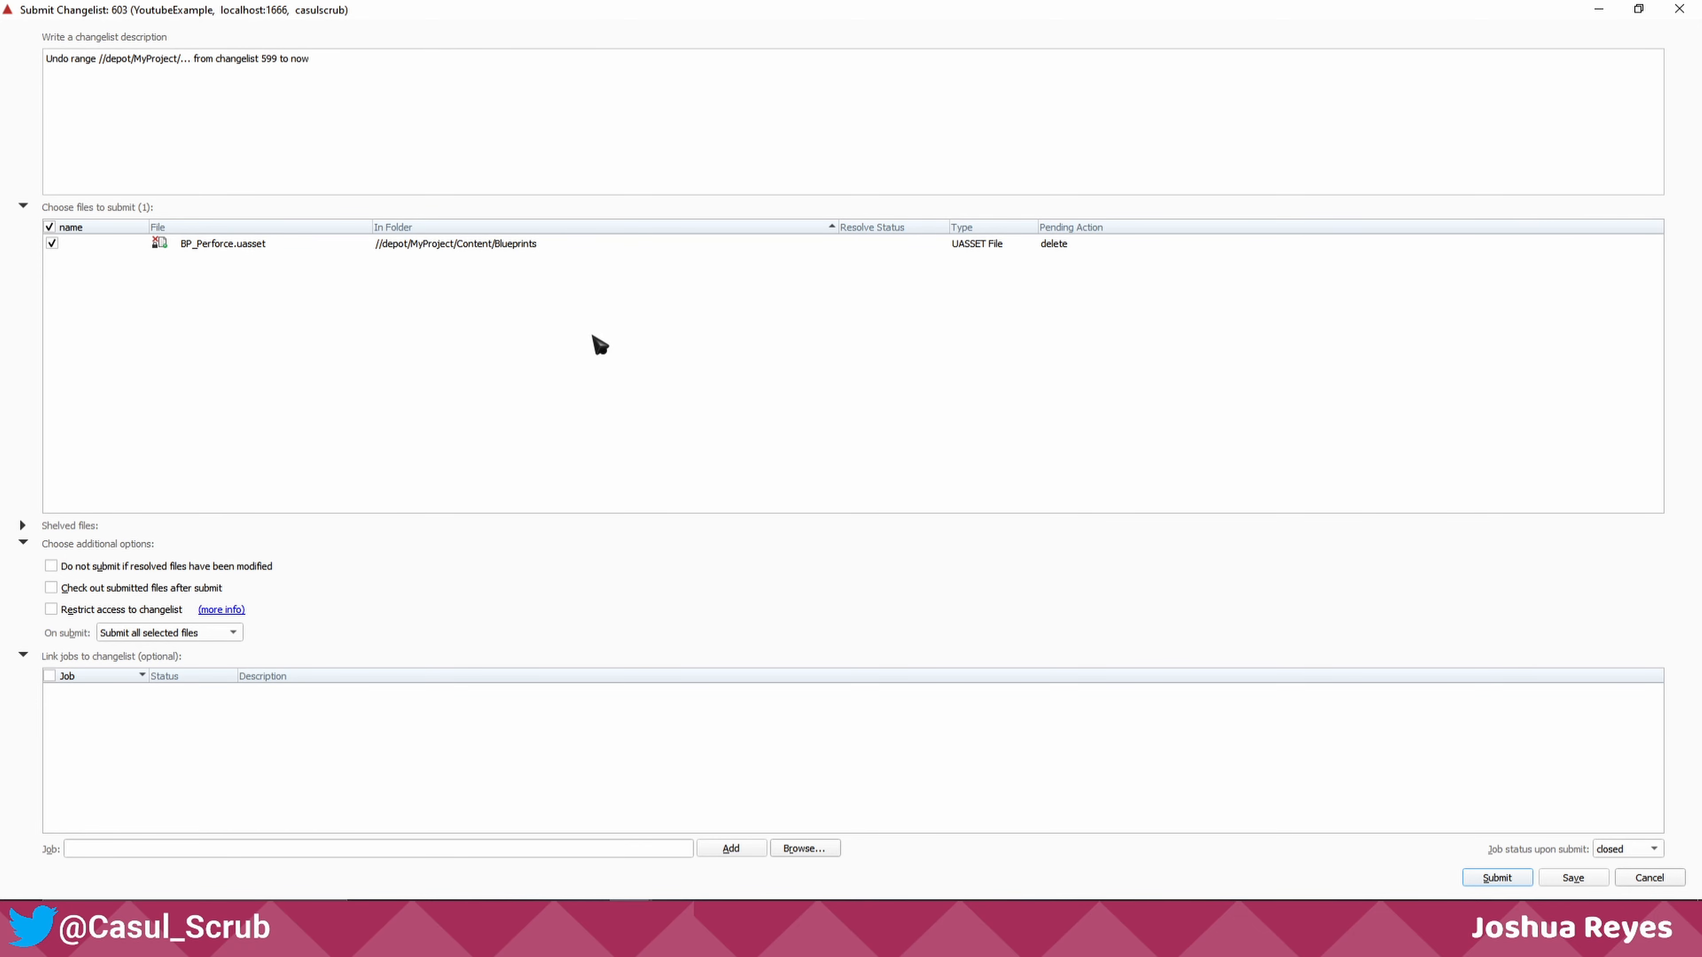
left_click(1527, 875)
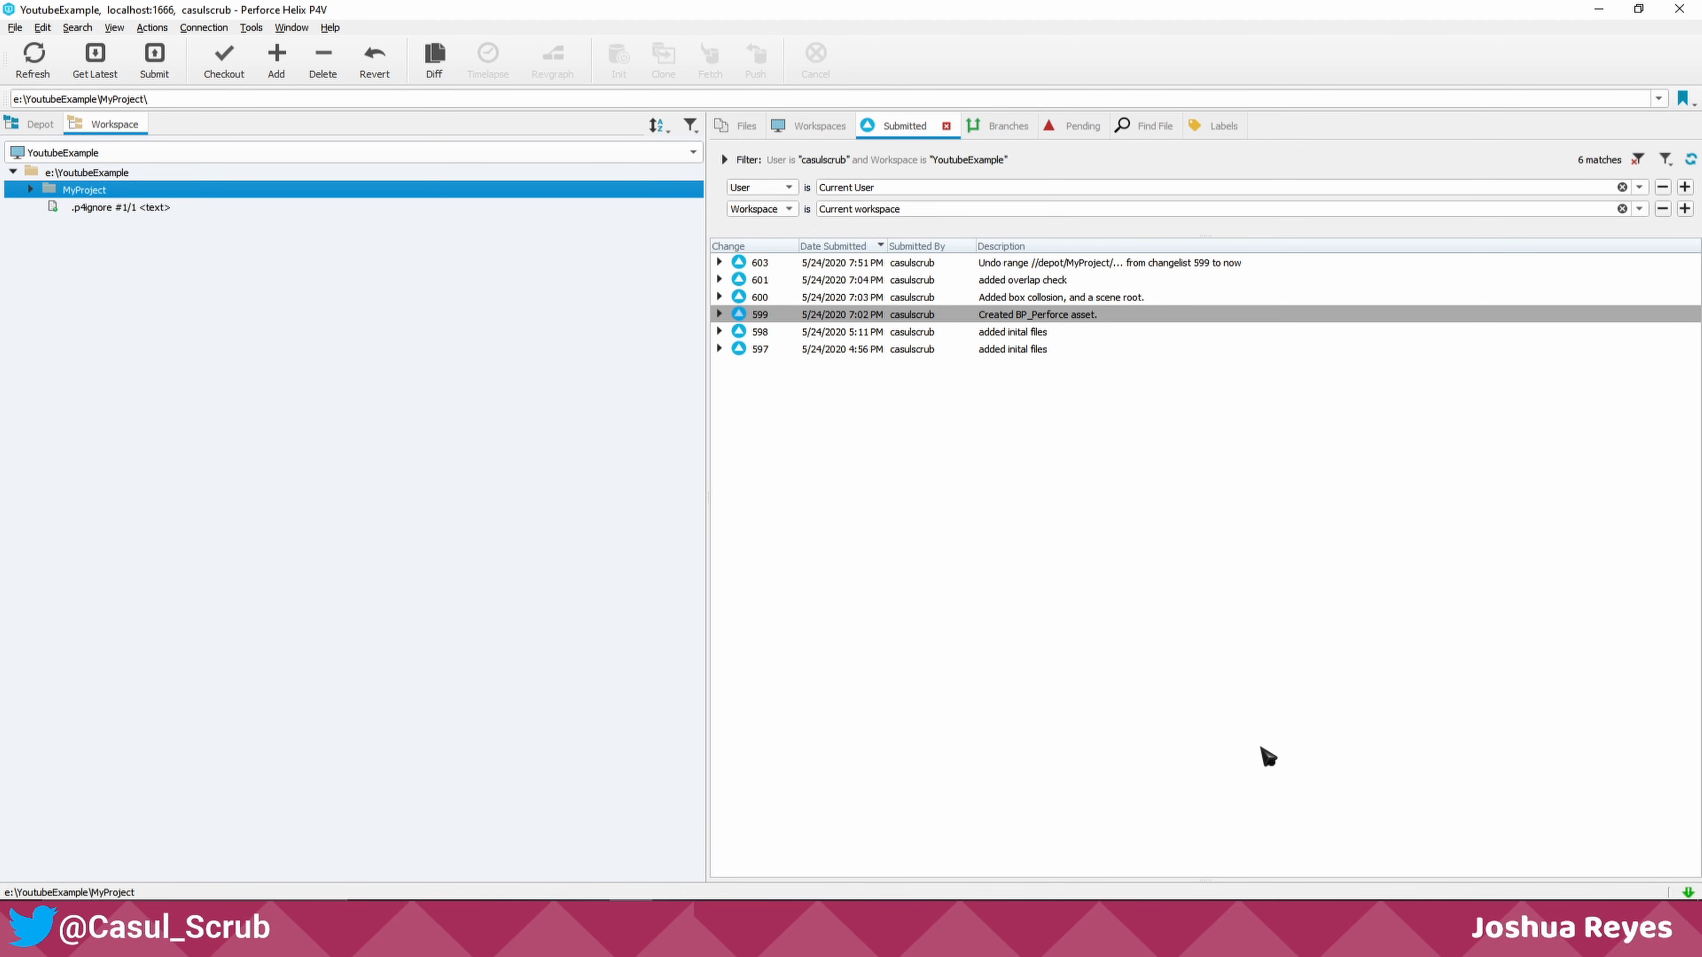
- Refresh the workspace, get the latest revision of MyProject, and select the submitted undo changelist 603
left_click(34, 62)
left_click(86, 72)
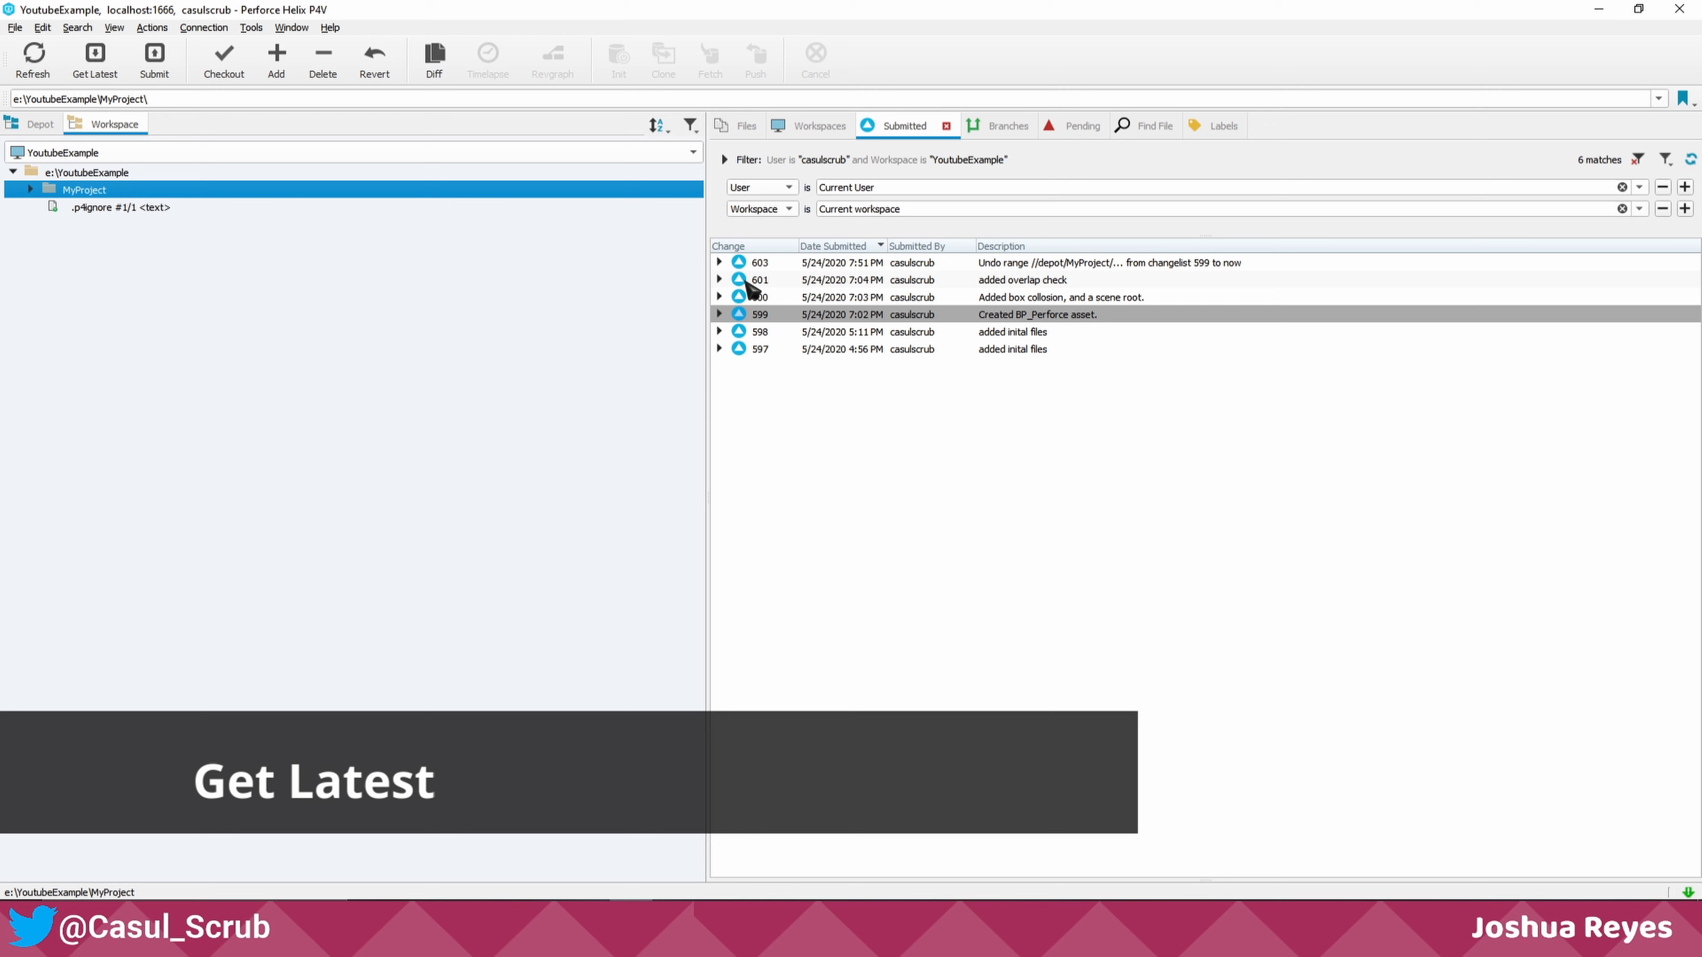
left_click(806, 266)
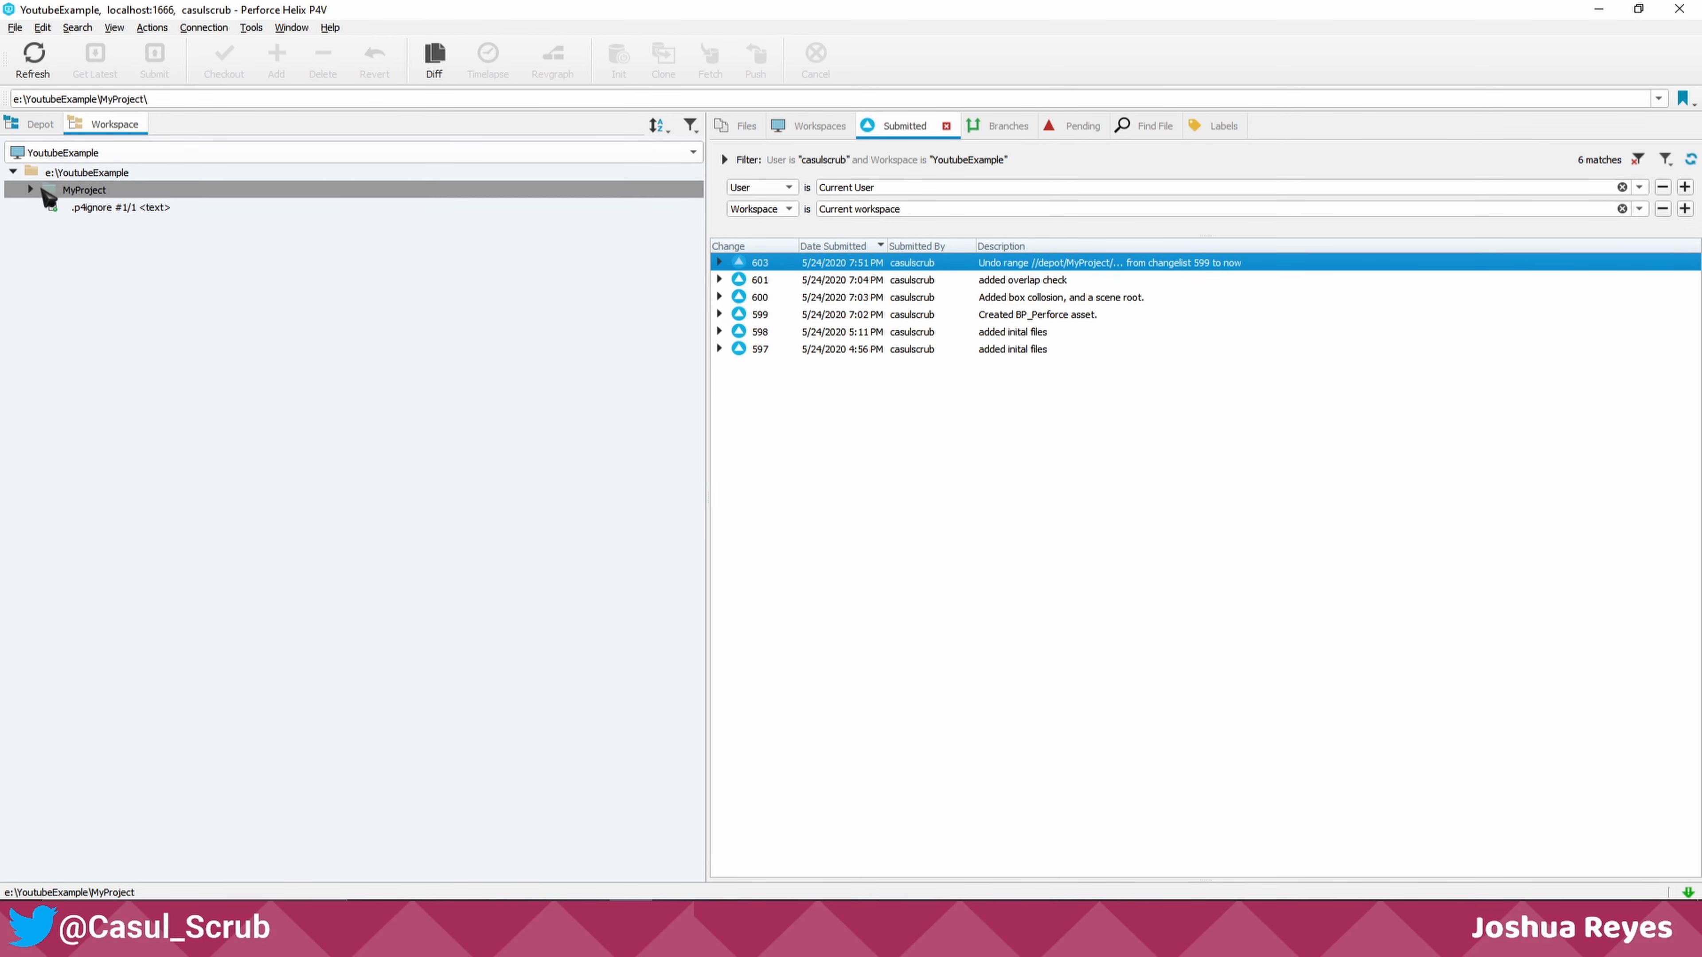
- Open MyProject.uproject from the expanded MyProject folder in the Unreal Editor and check the content in the Blueprints folder
right_click(71, 185)
left_click(31, 190)
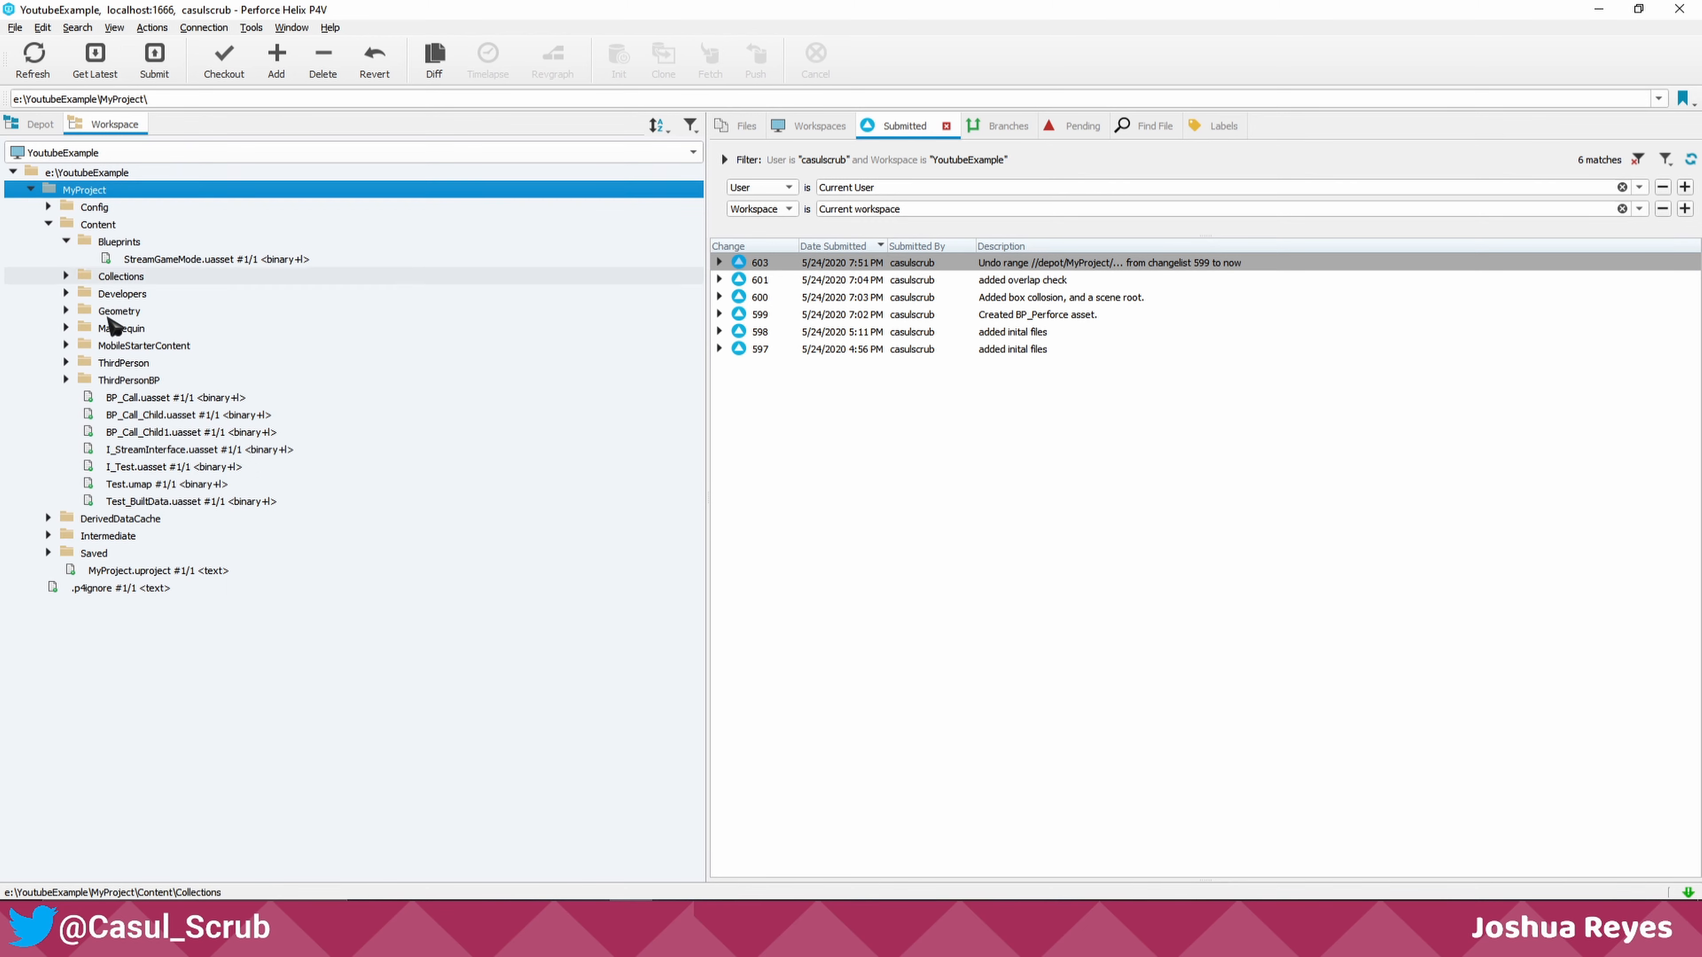
left_click(142, 573)
right_click(140, 572)
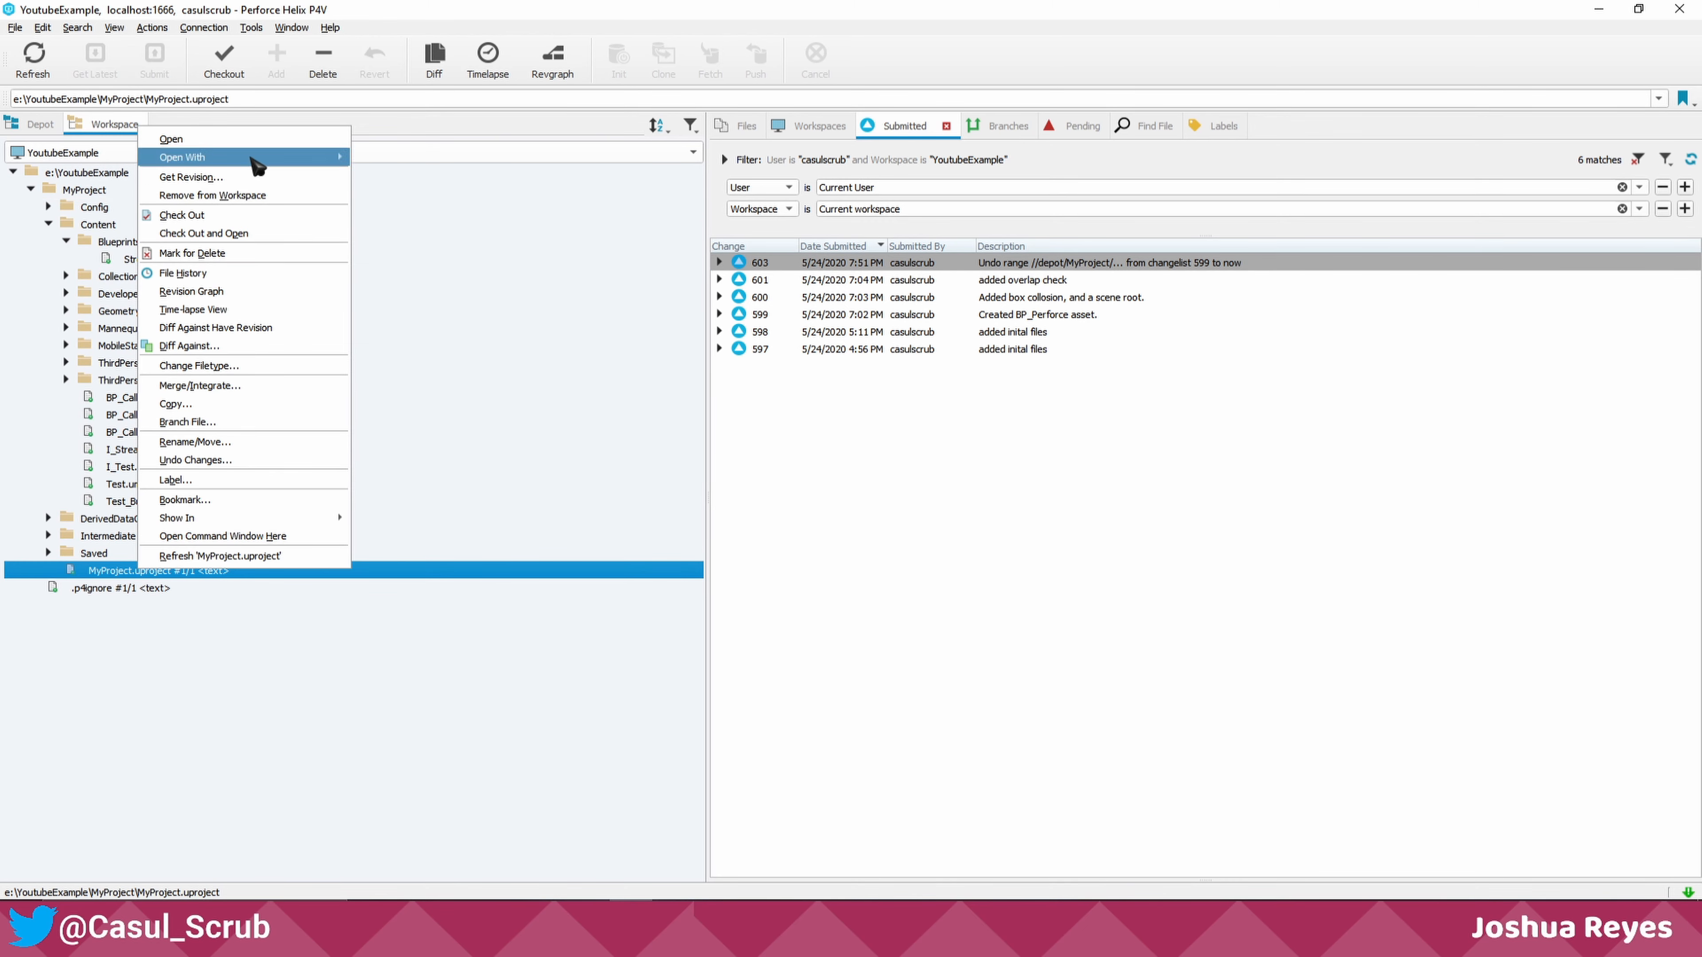
left_click(509, 157)
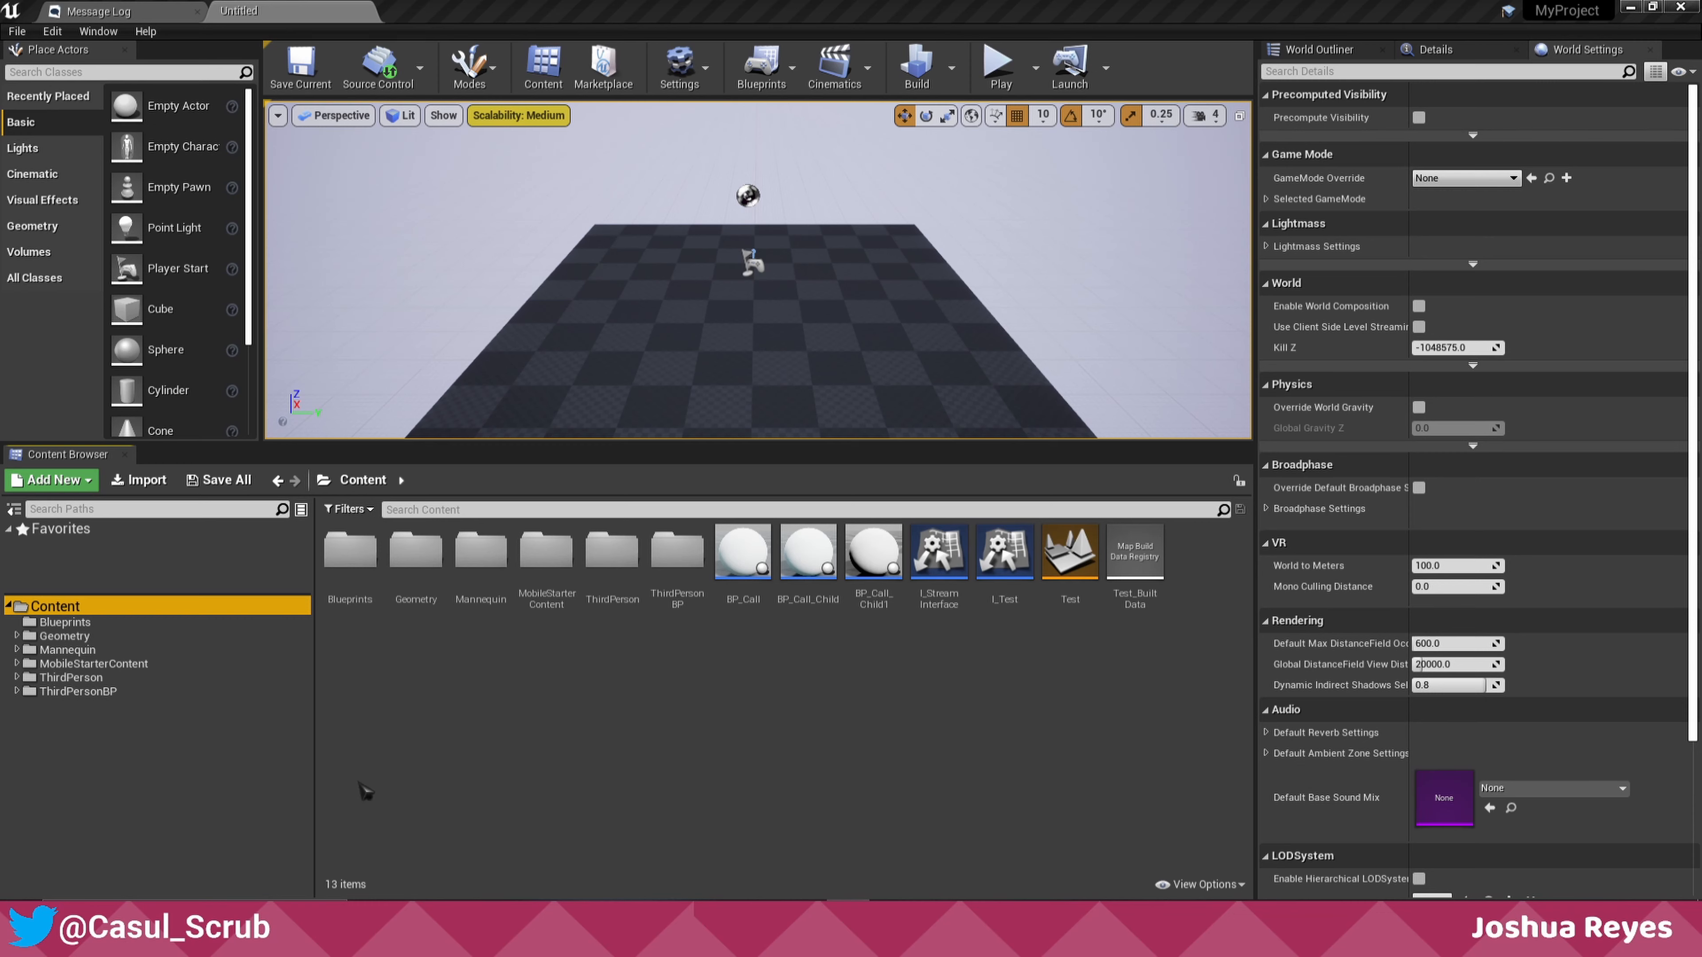
double_click(350, 553)
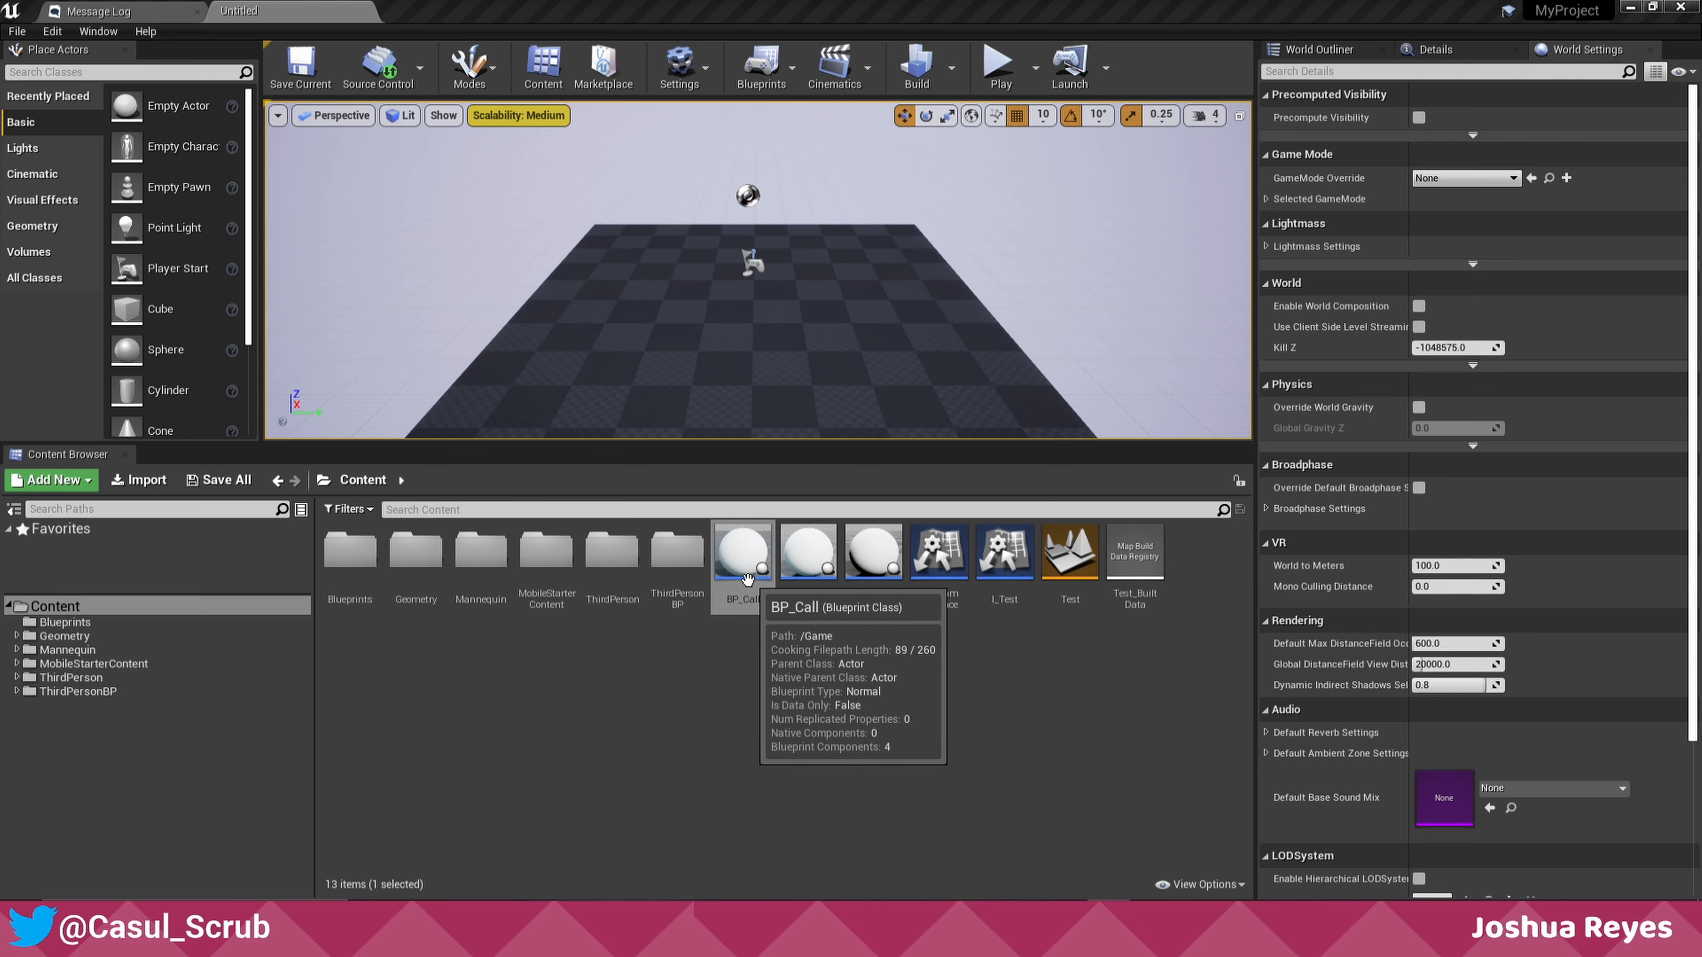
- In BP_Call, add a begin-overlap event for Box that prints the other actor's display name, and save the blueprint
double_click(718, 548)
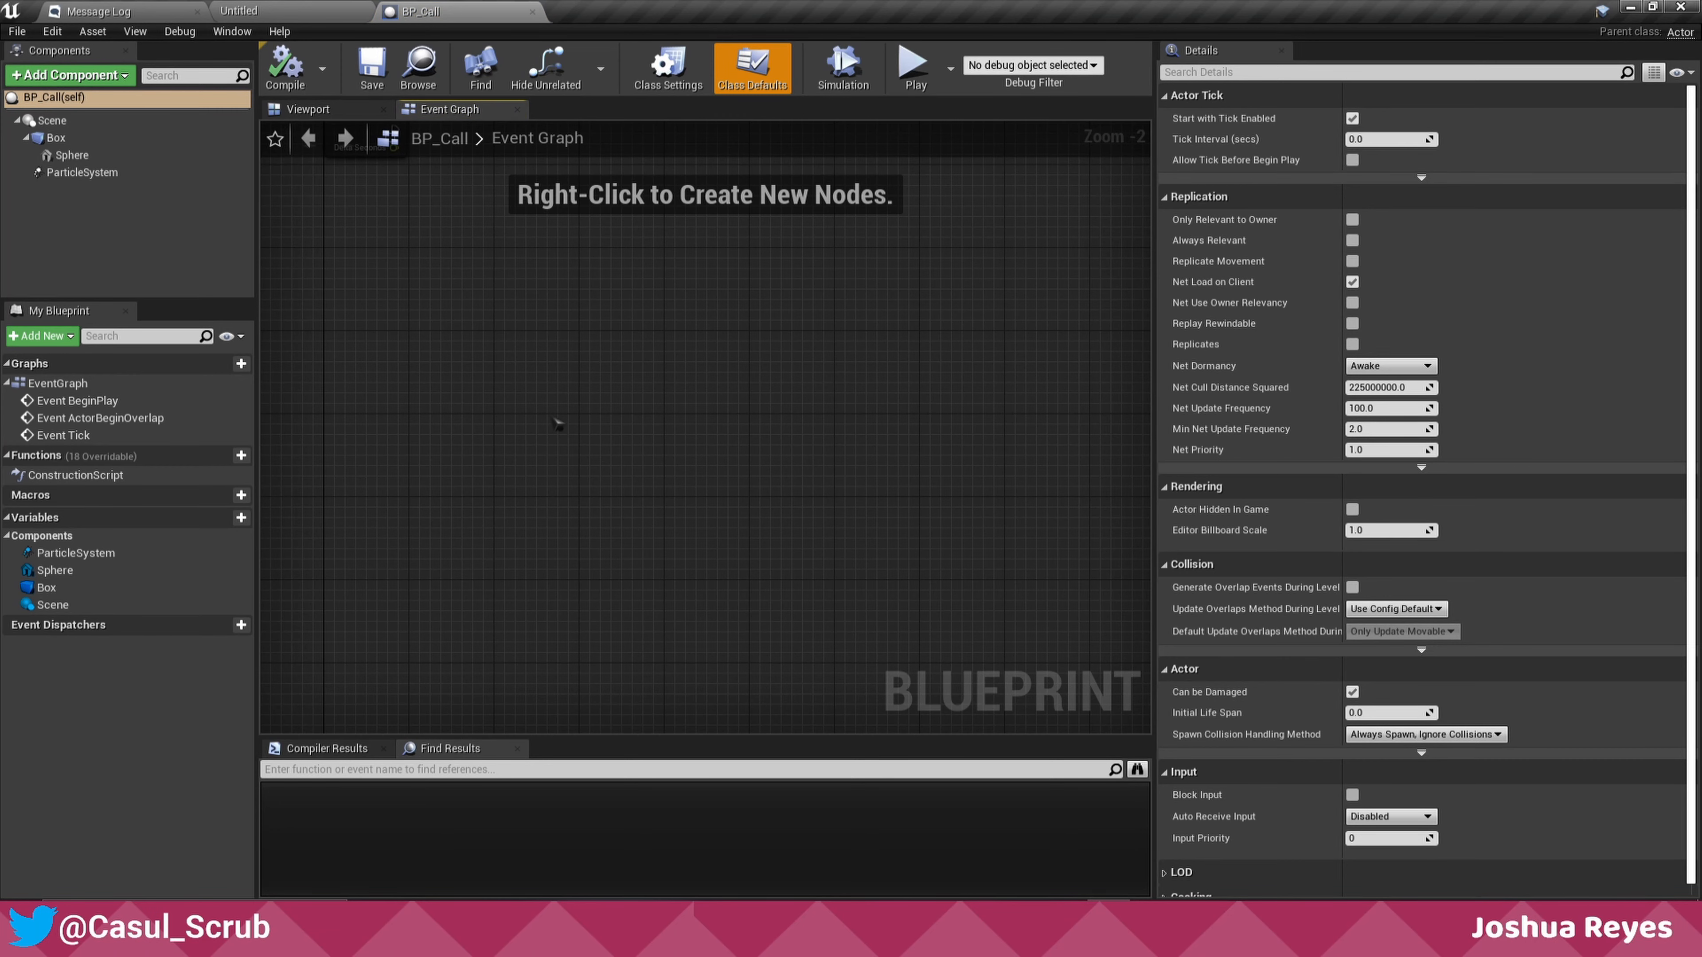
right_click(553, 419)
mouse_move(134, 166)
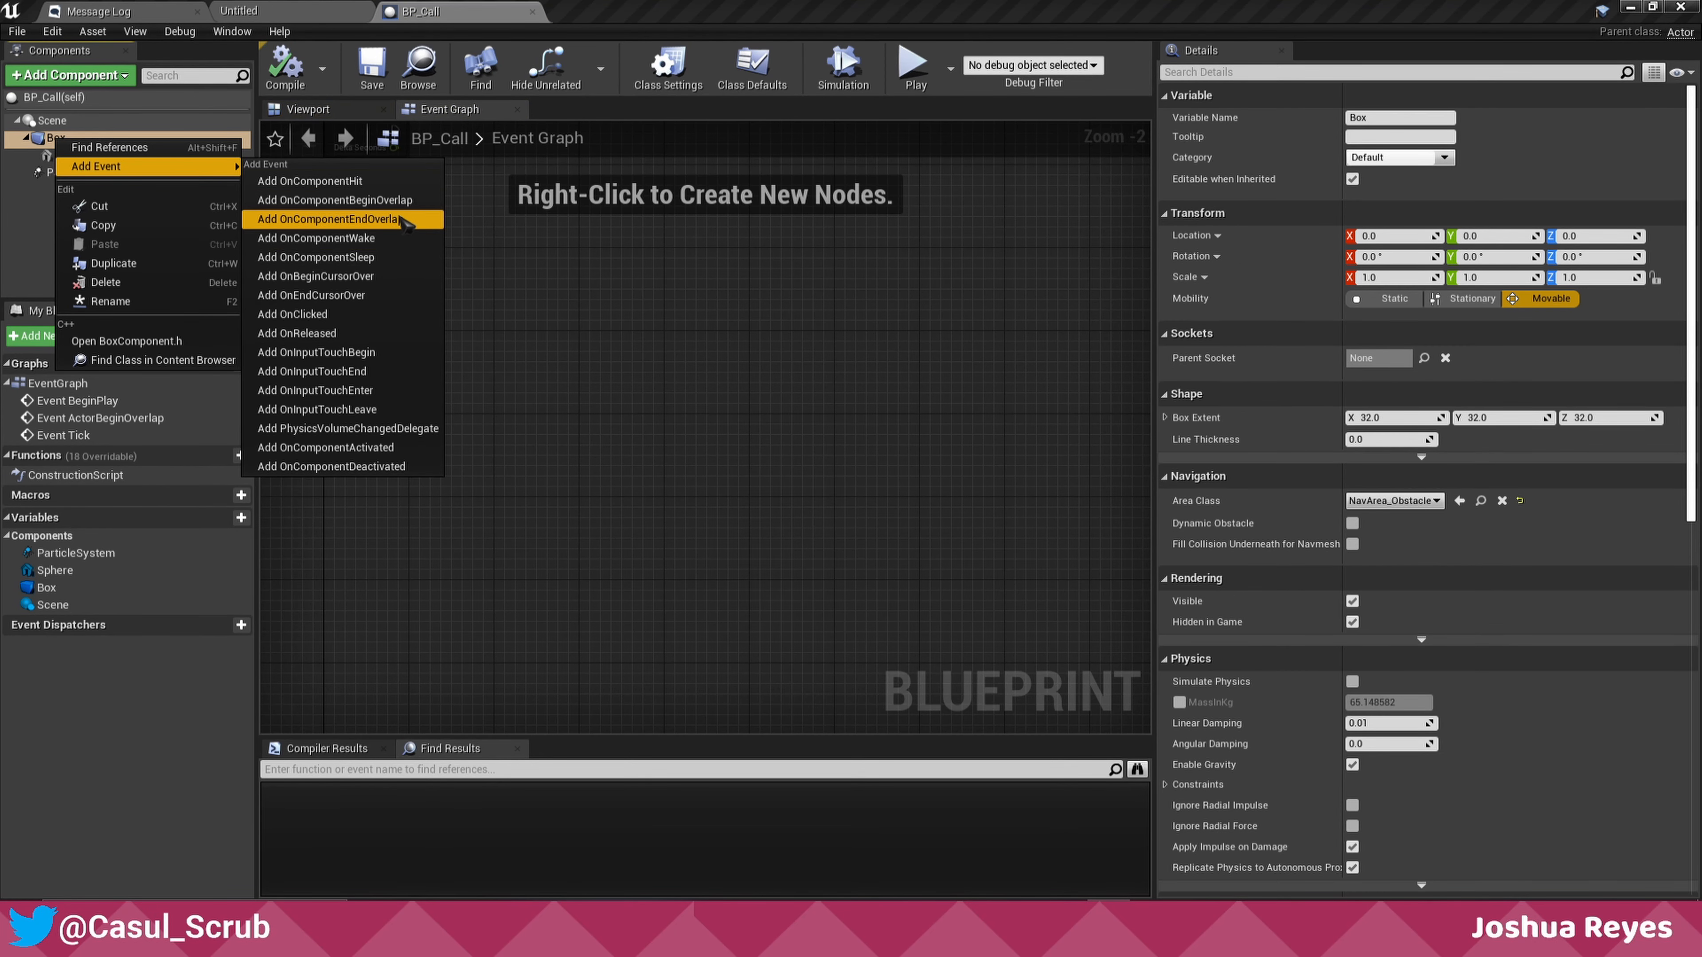
left_click(396, 199)
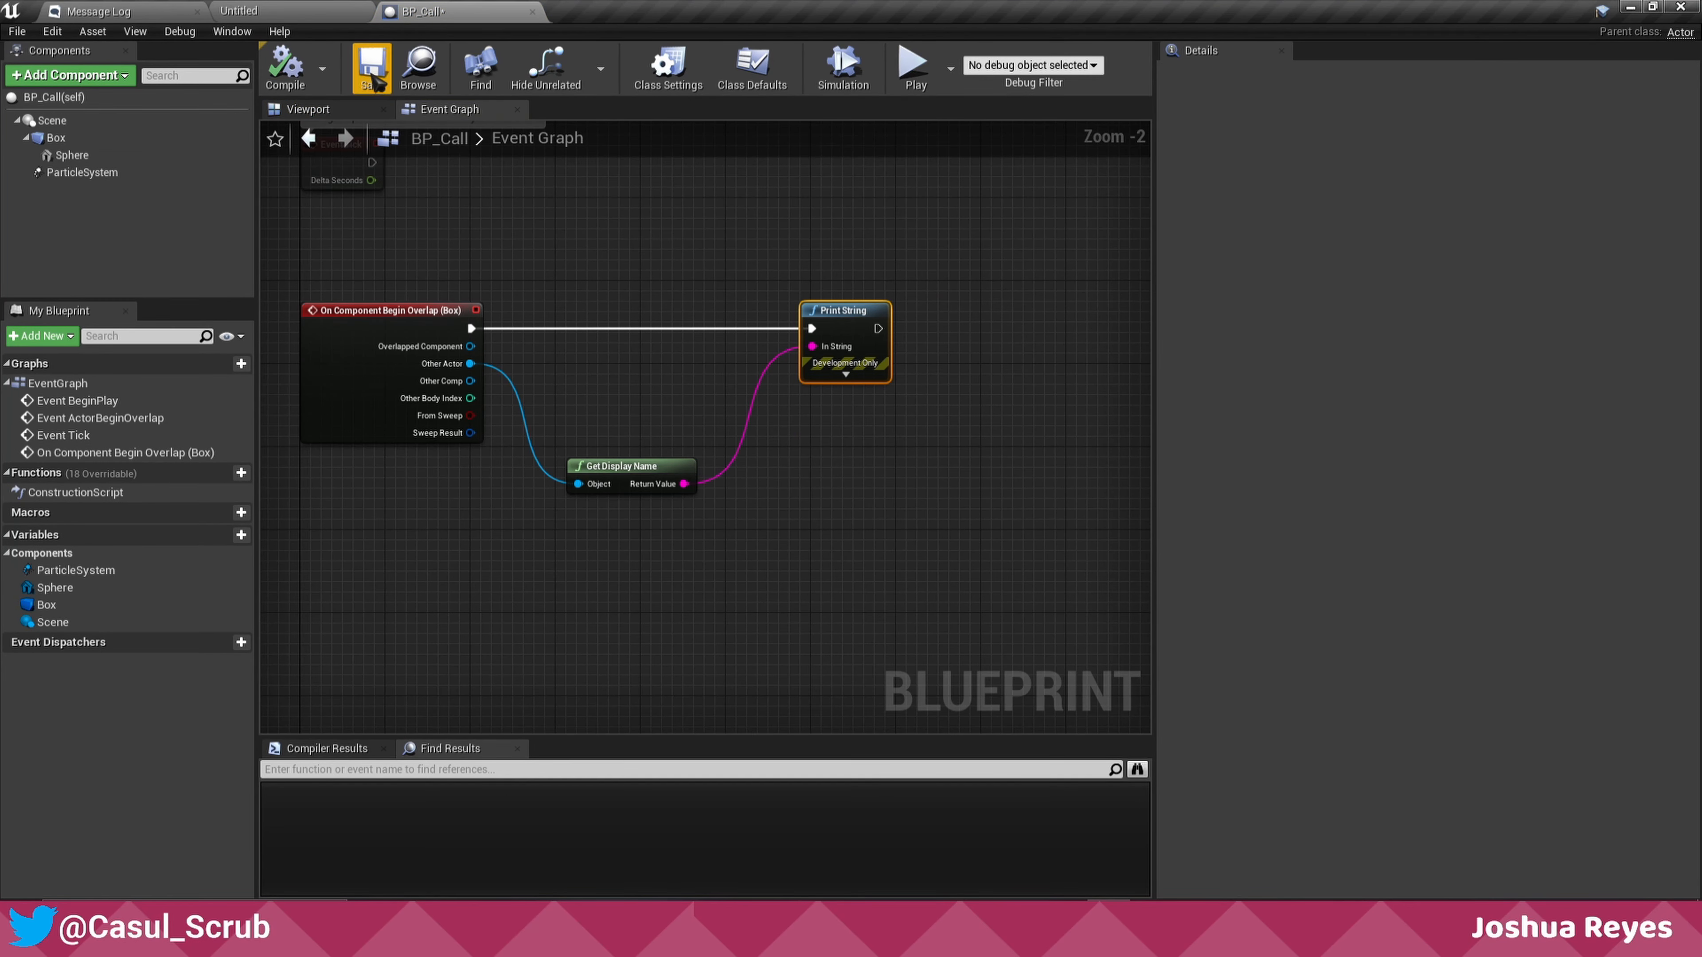
left_click(371, 67)
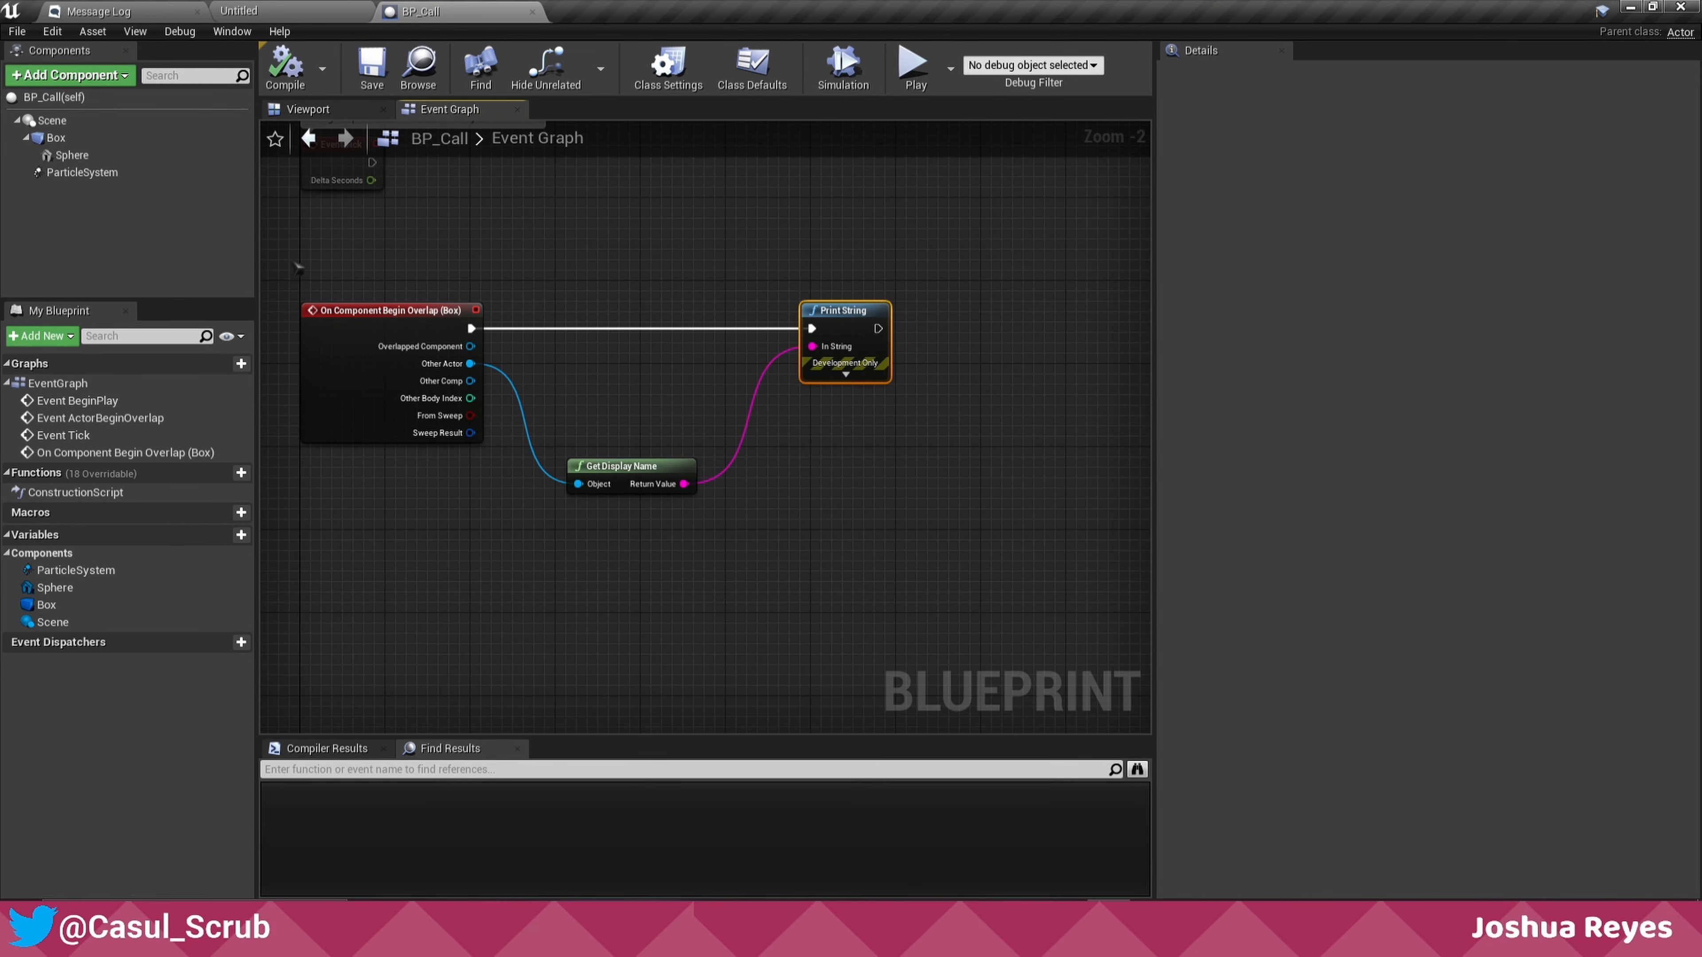
- Enclose the overlap event, Get Display Name and Print String nodes in a comment box titled "Comment!!!!"
left_click_drag(299, 268, 878, 585)
key("c")
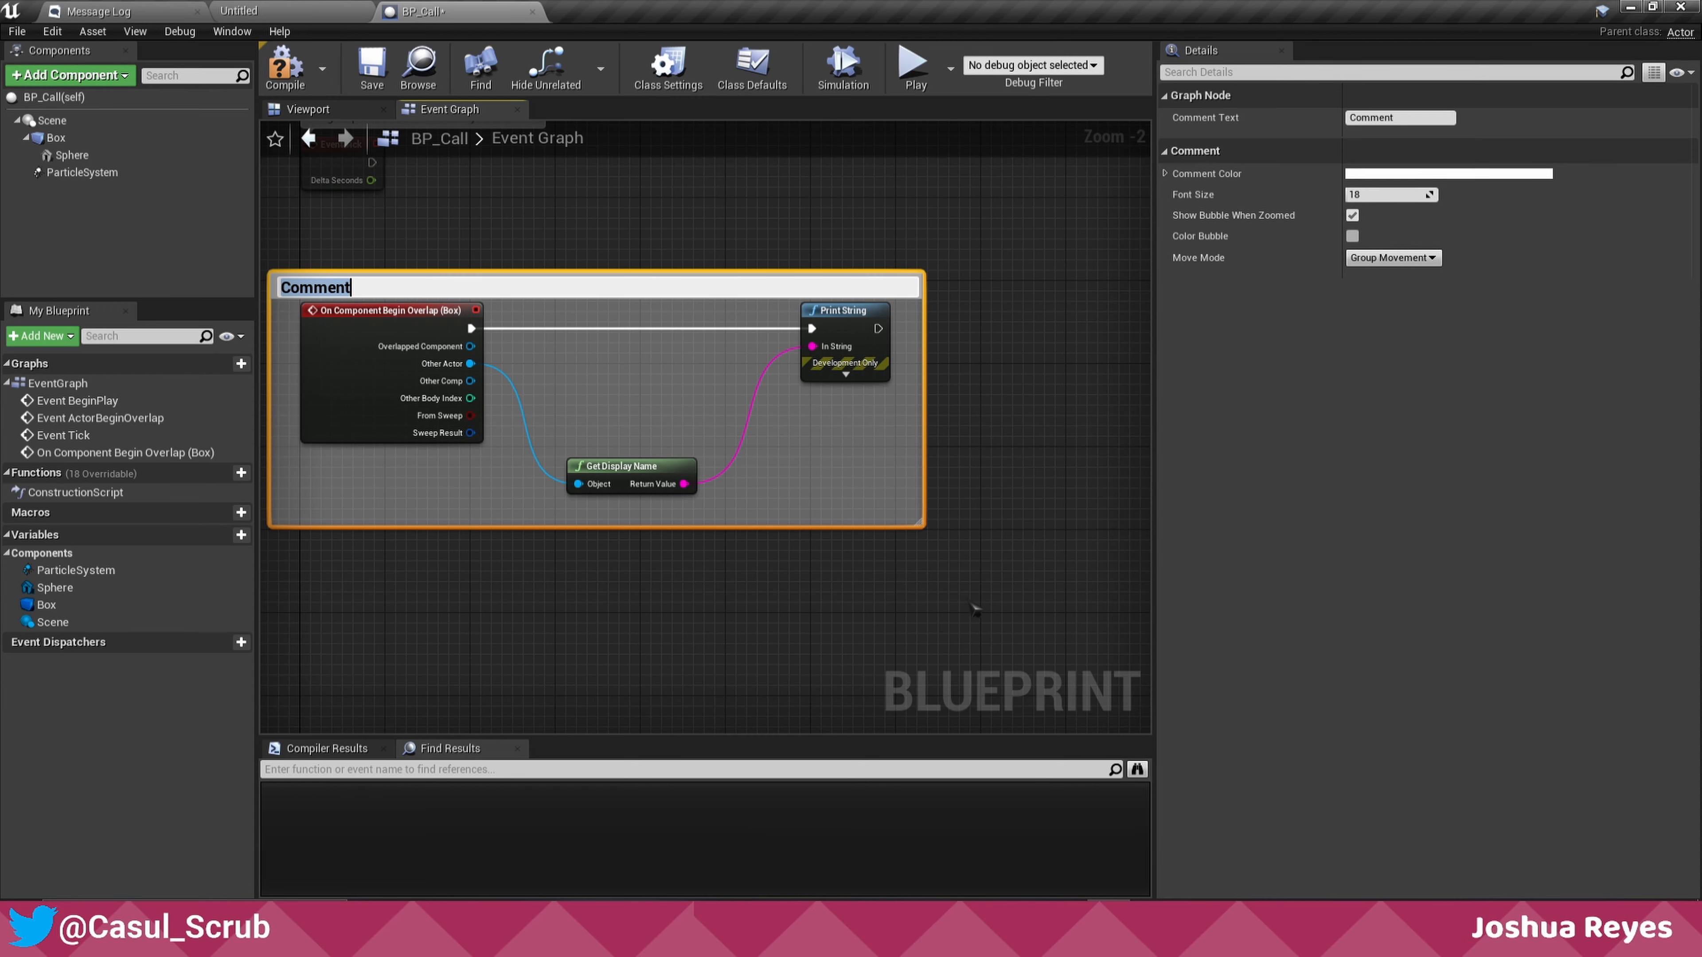
key("End")
type("!")
key("Return")
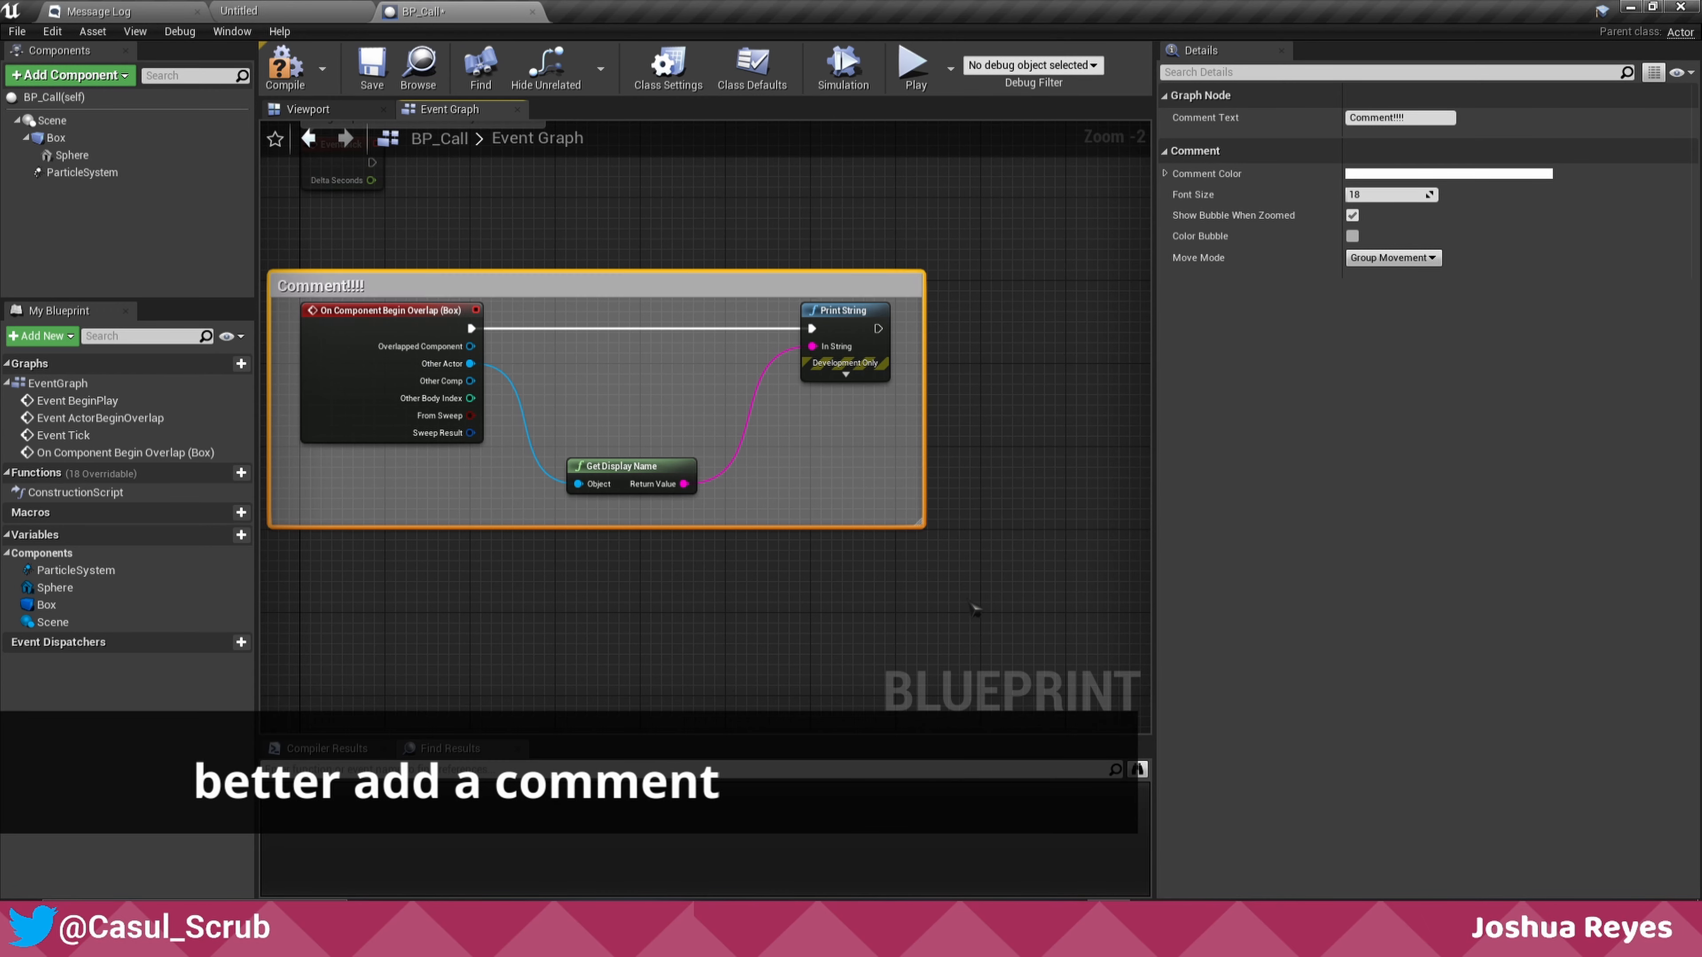
- Color the comment box red, compile and save BP_Call, and close its blueprint editor
left_click(1402, 175)
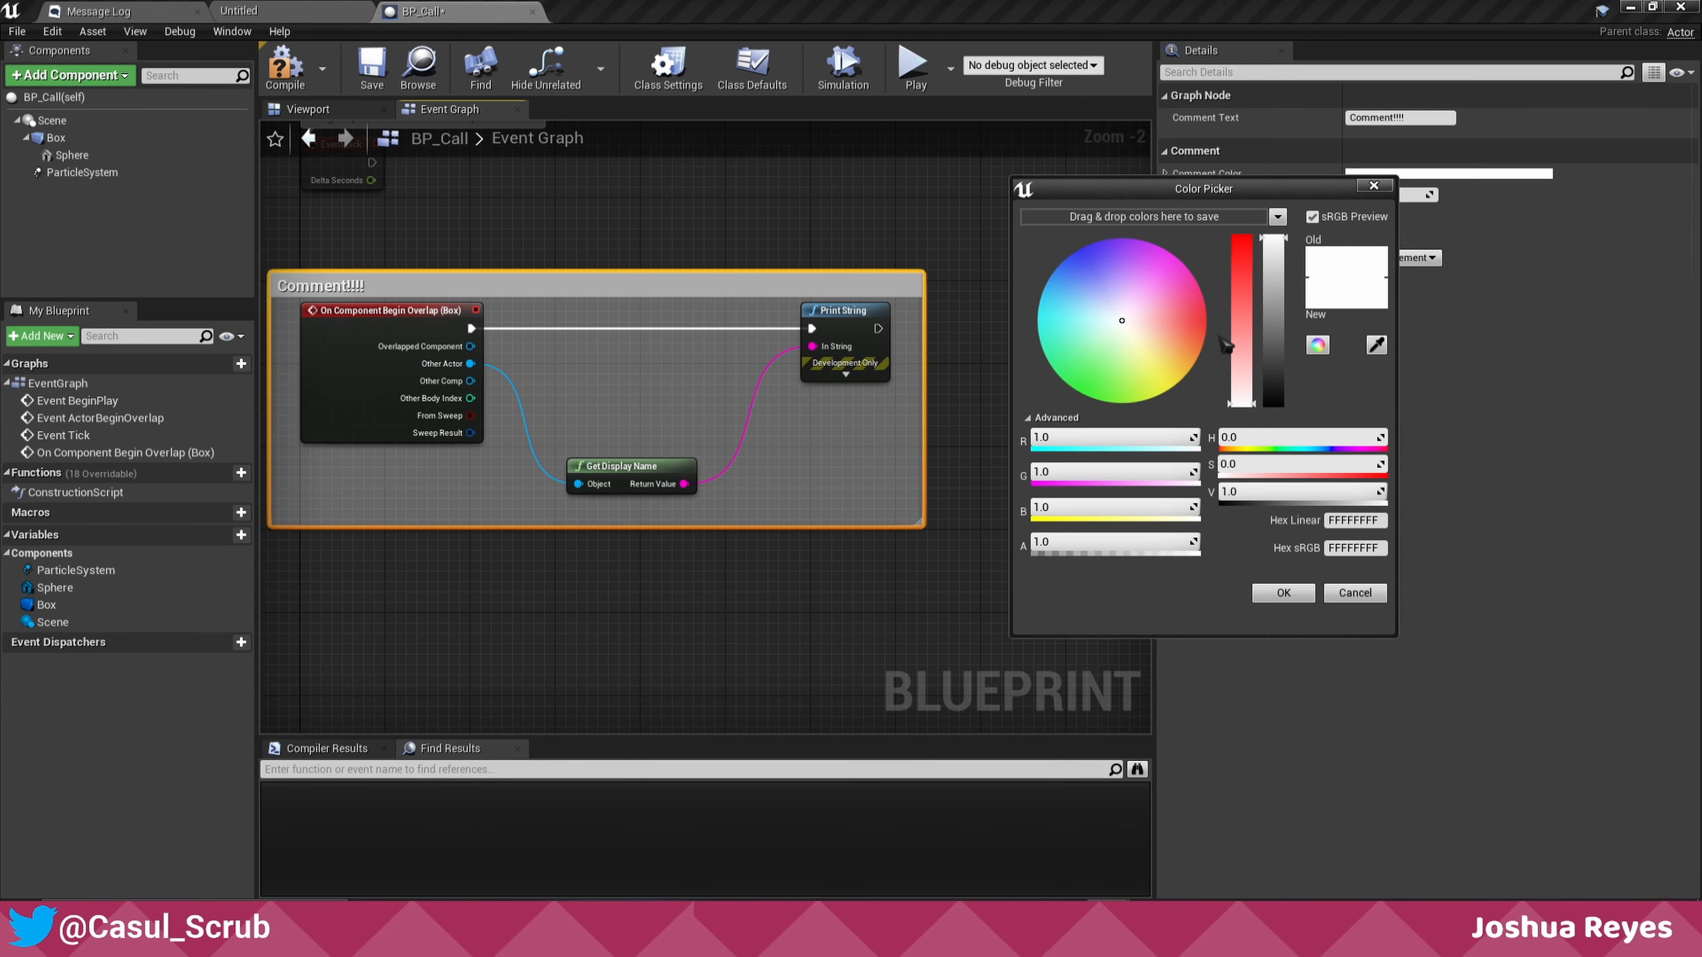
left_click(1300, 334)
left_click(1289, 601)
key("F7")
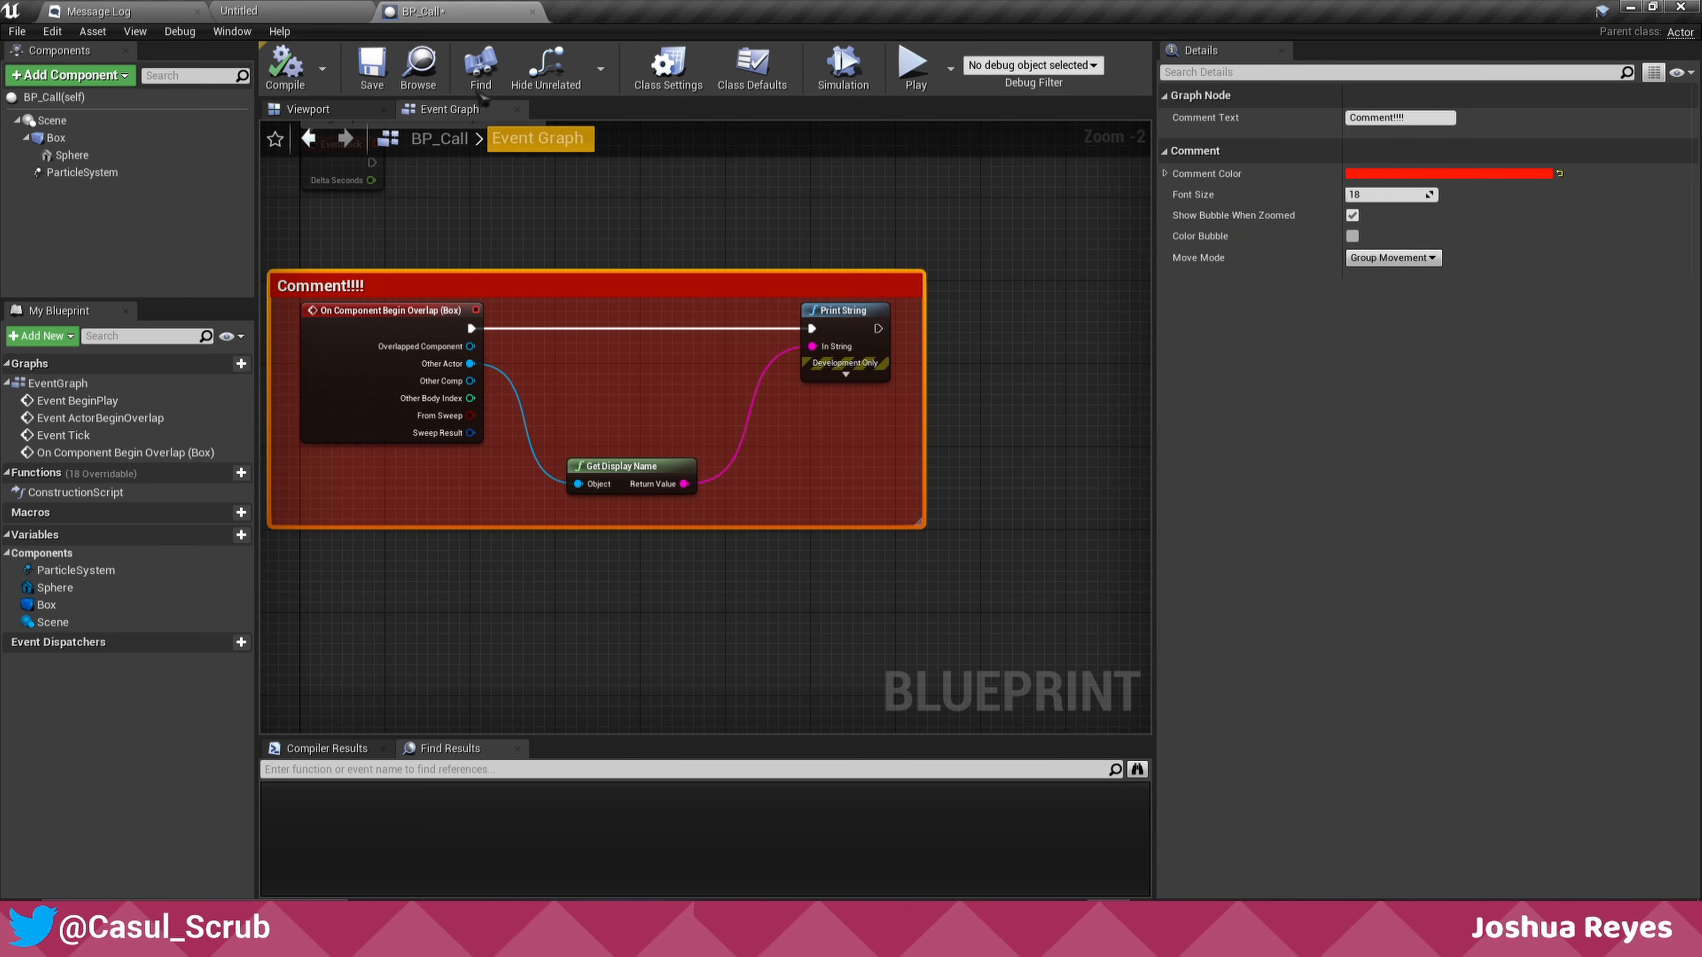
key("ctrl+s")
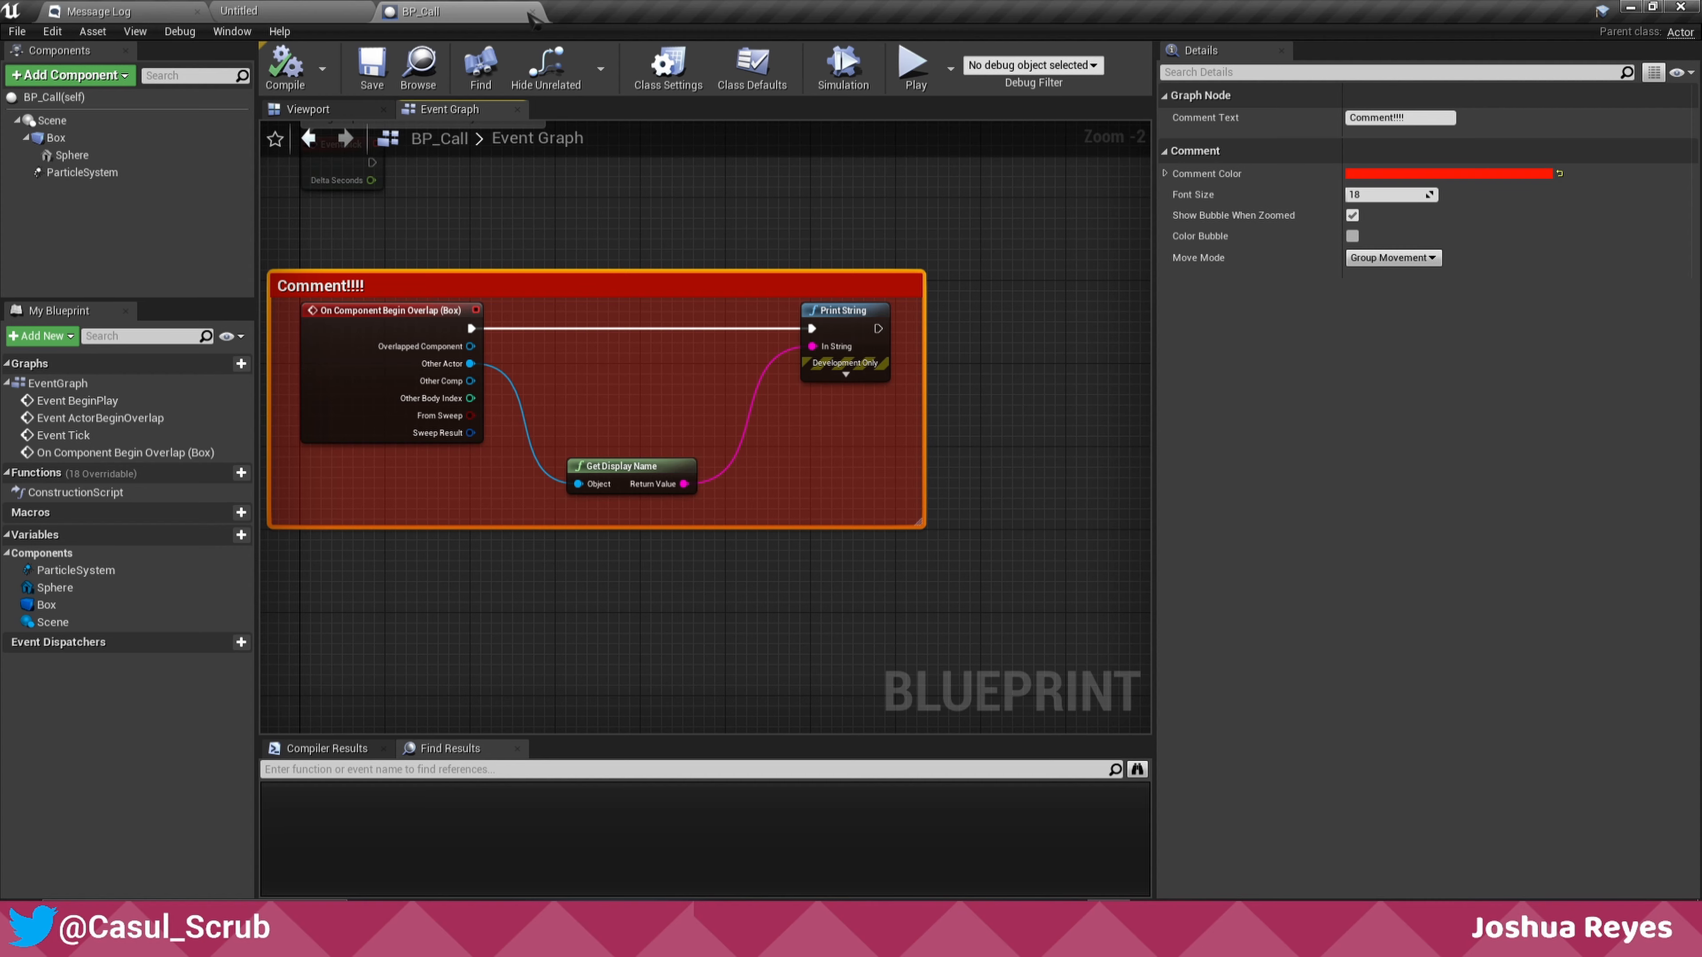
left_click(532, 11)
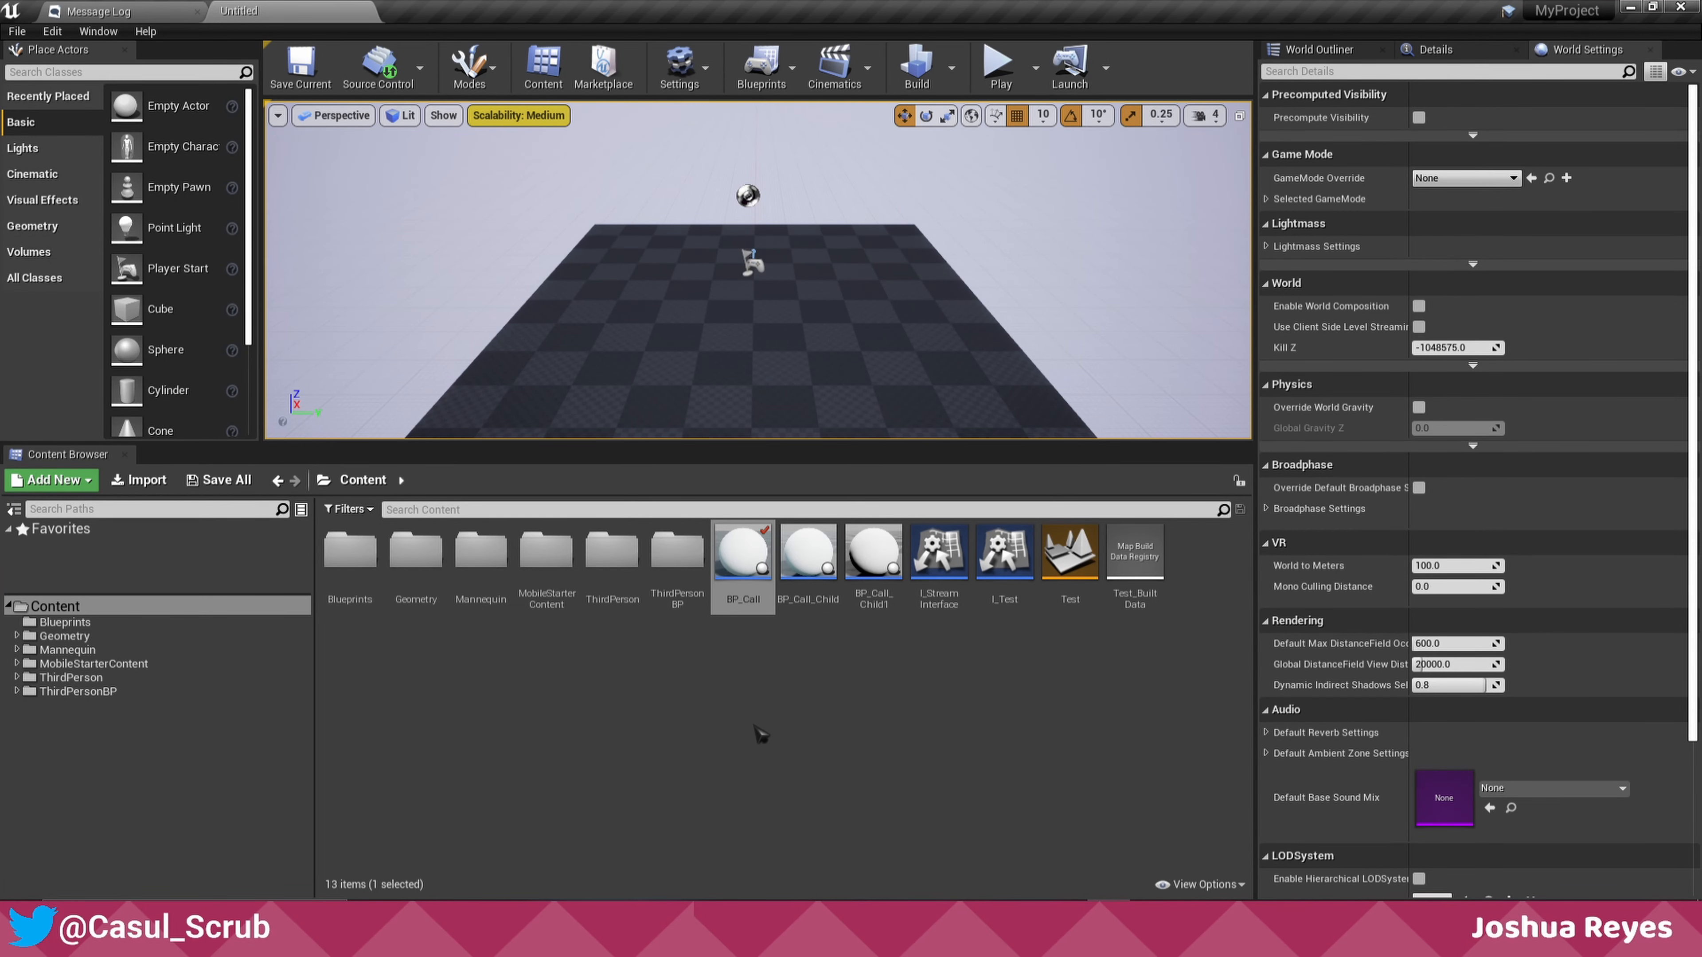
- Revert BP_Call through source control and reopen the blueprint to check it
right_click(747, 563)
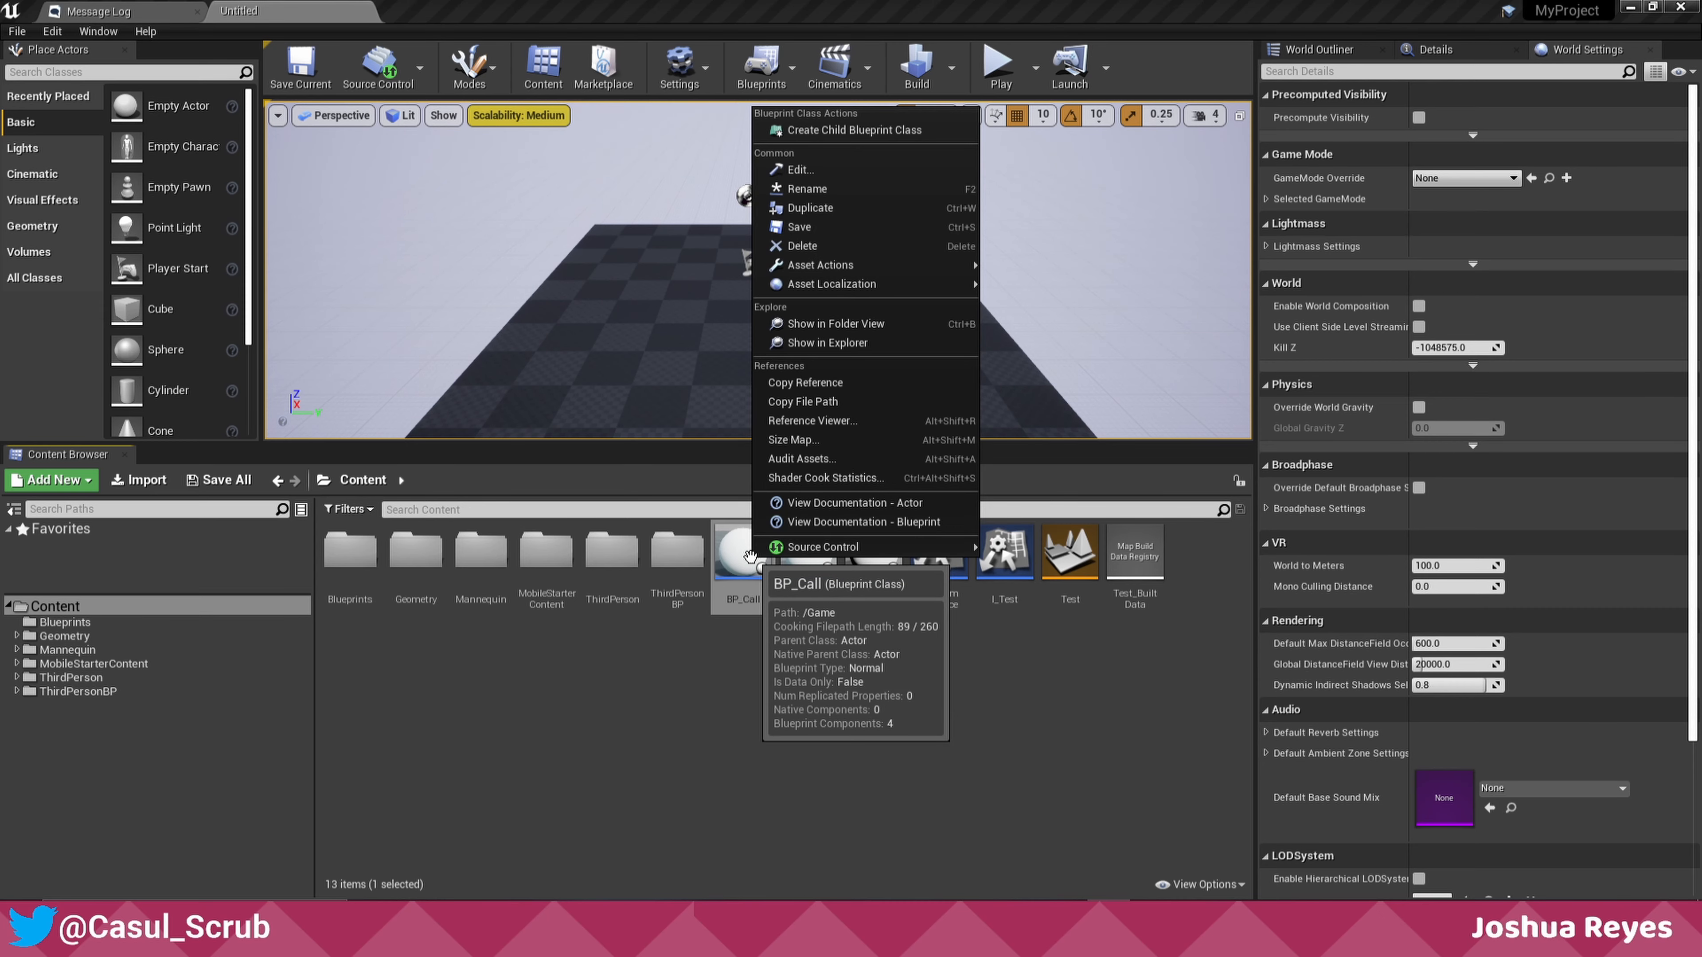
mouse_move(809, 549)
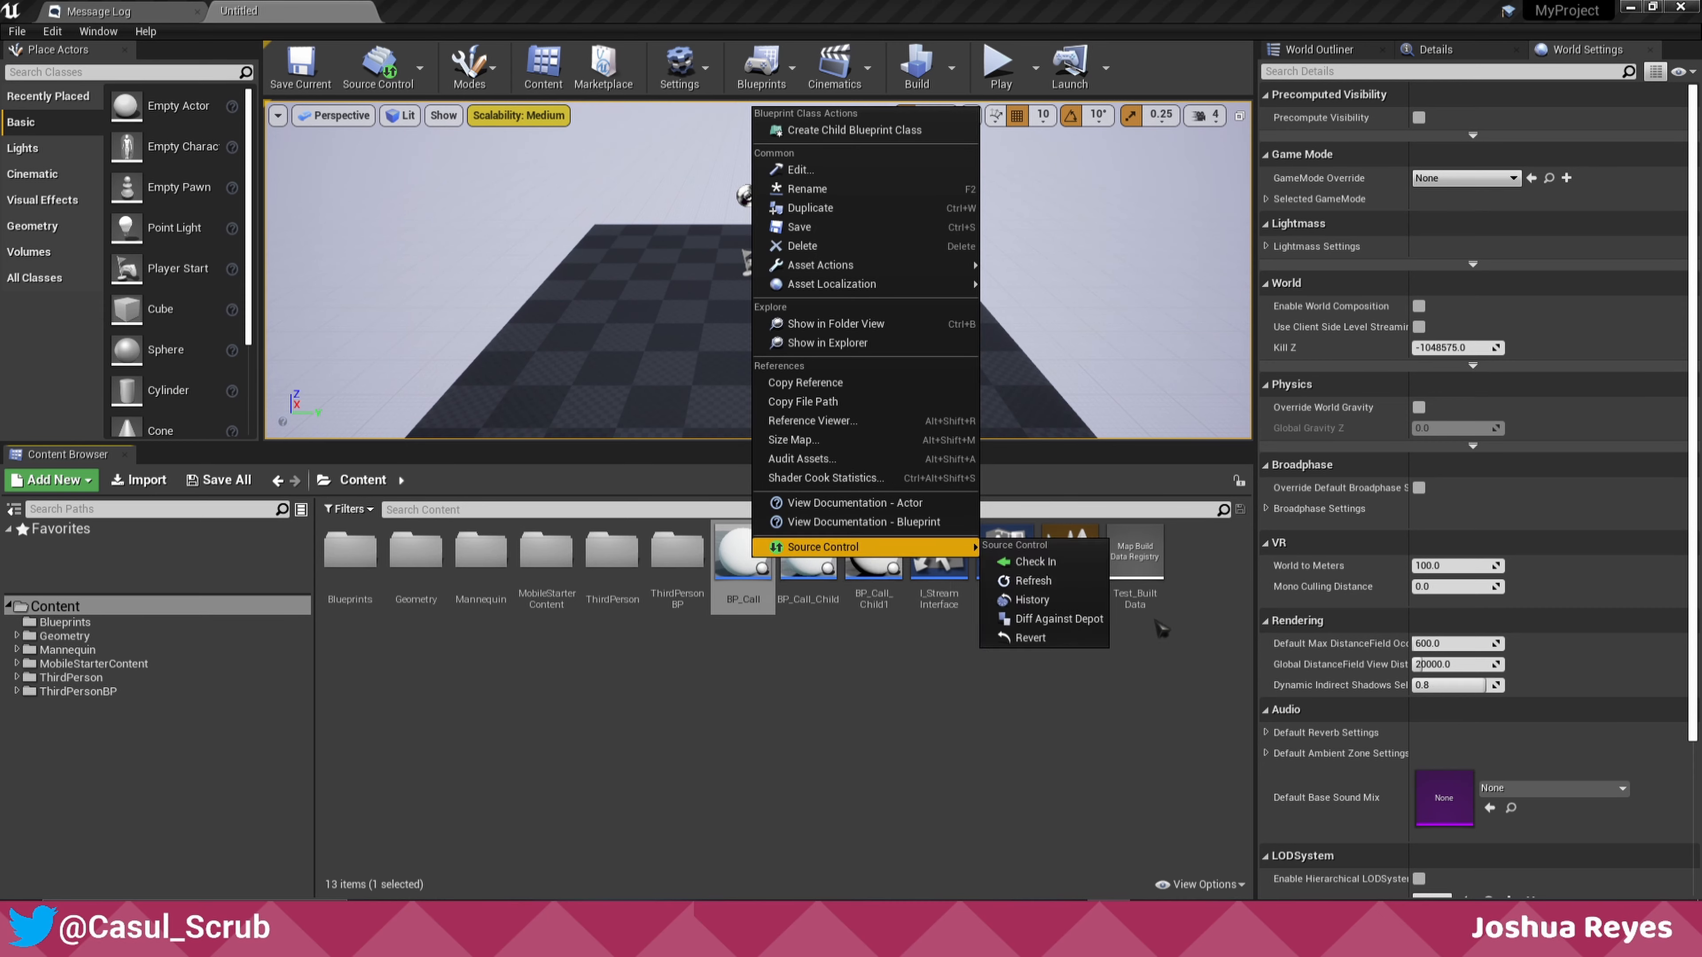
left_click(1030, 637)
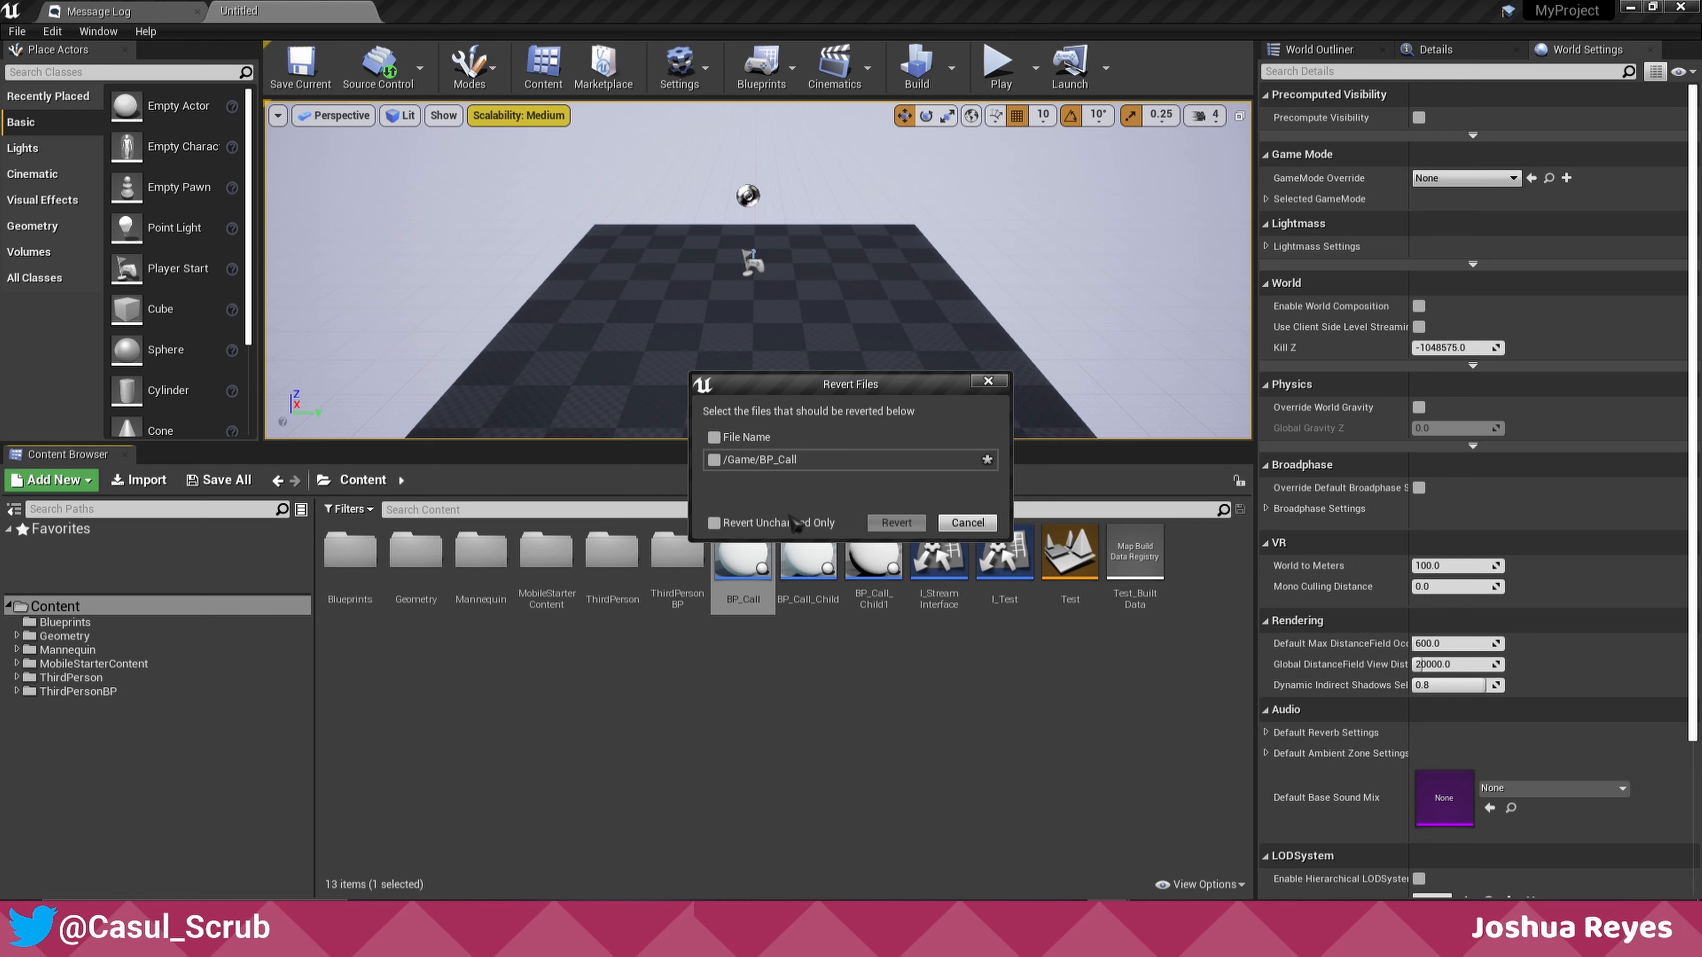
left_click(714, 459)
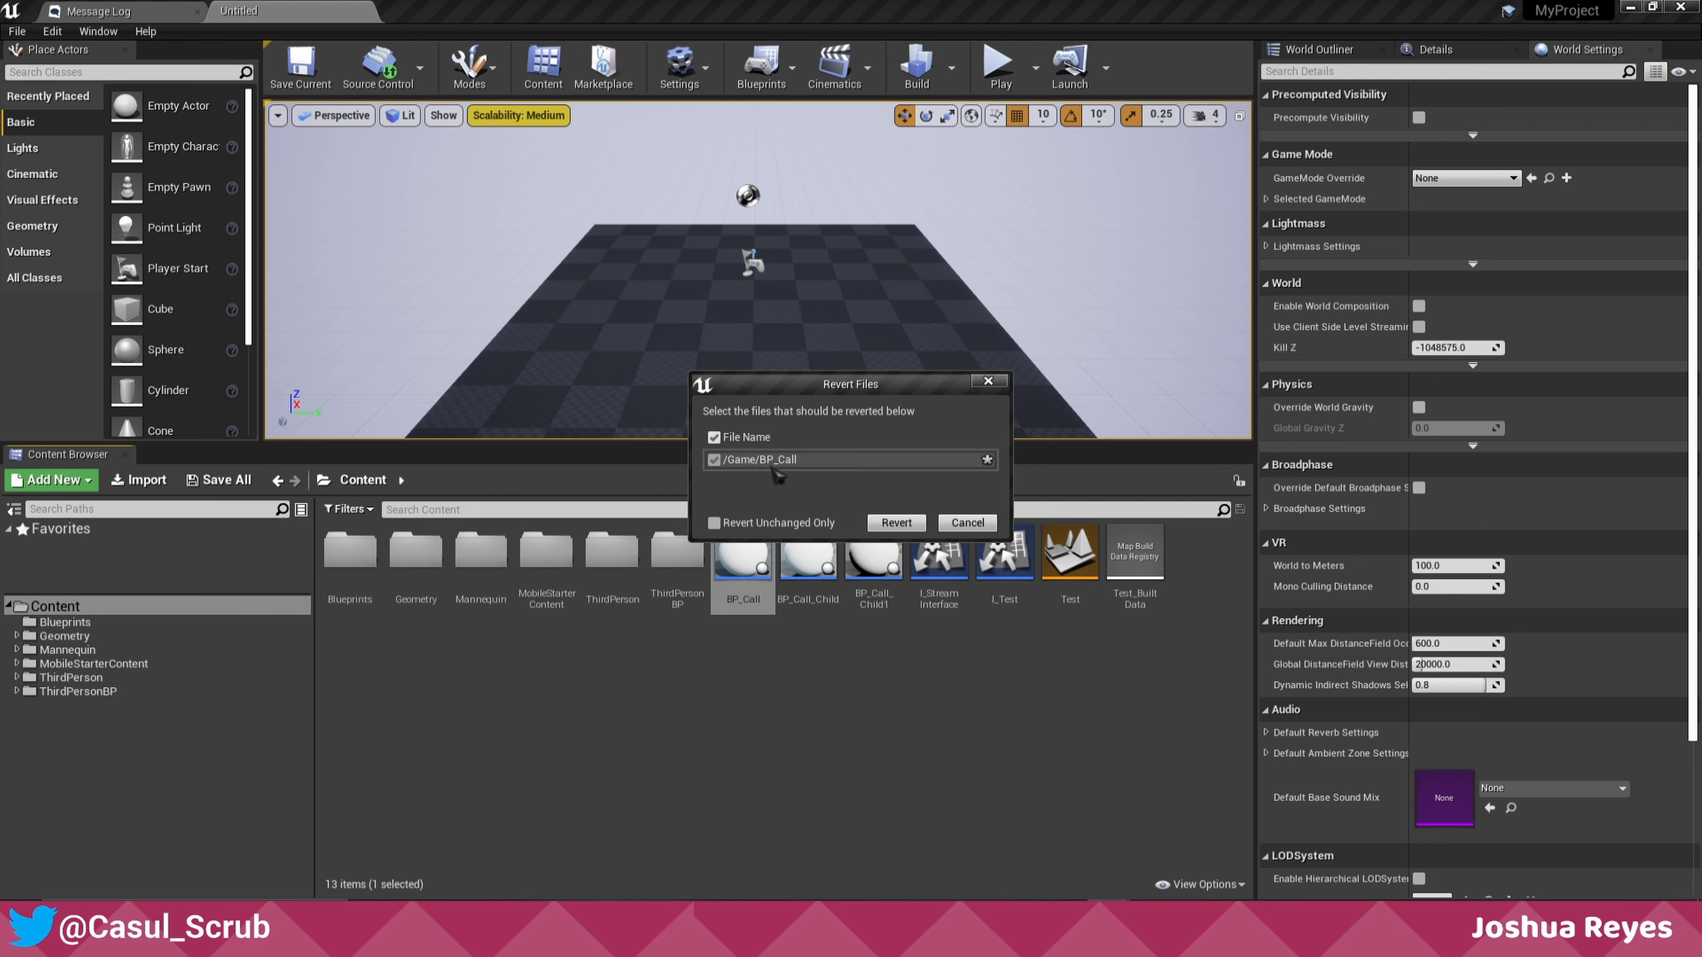
left_click(896, 522)
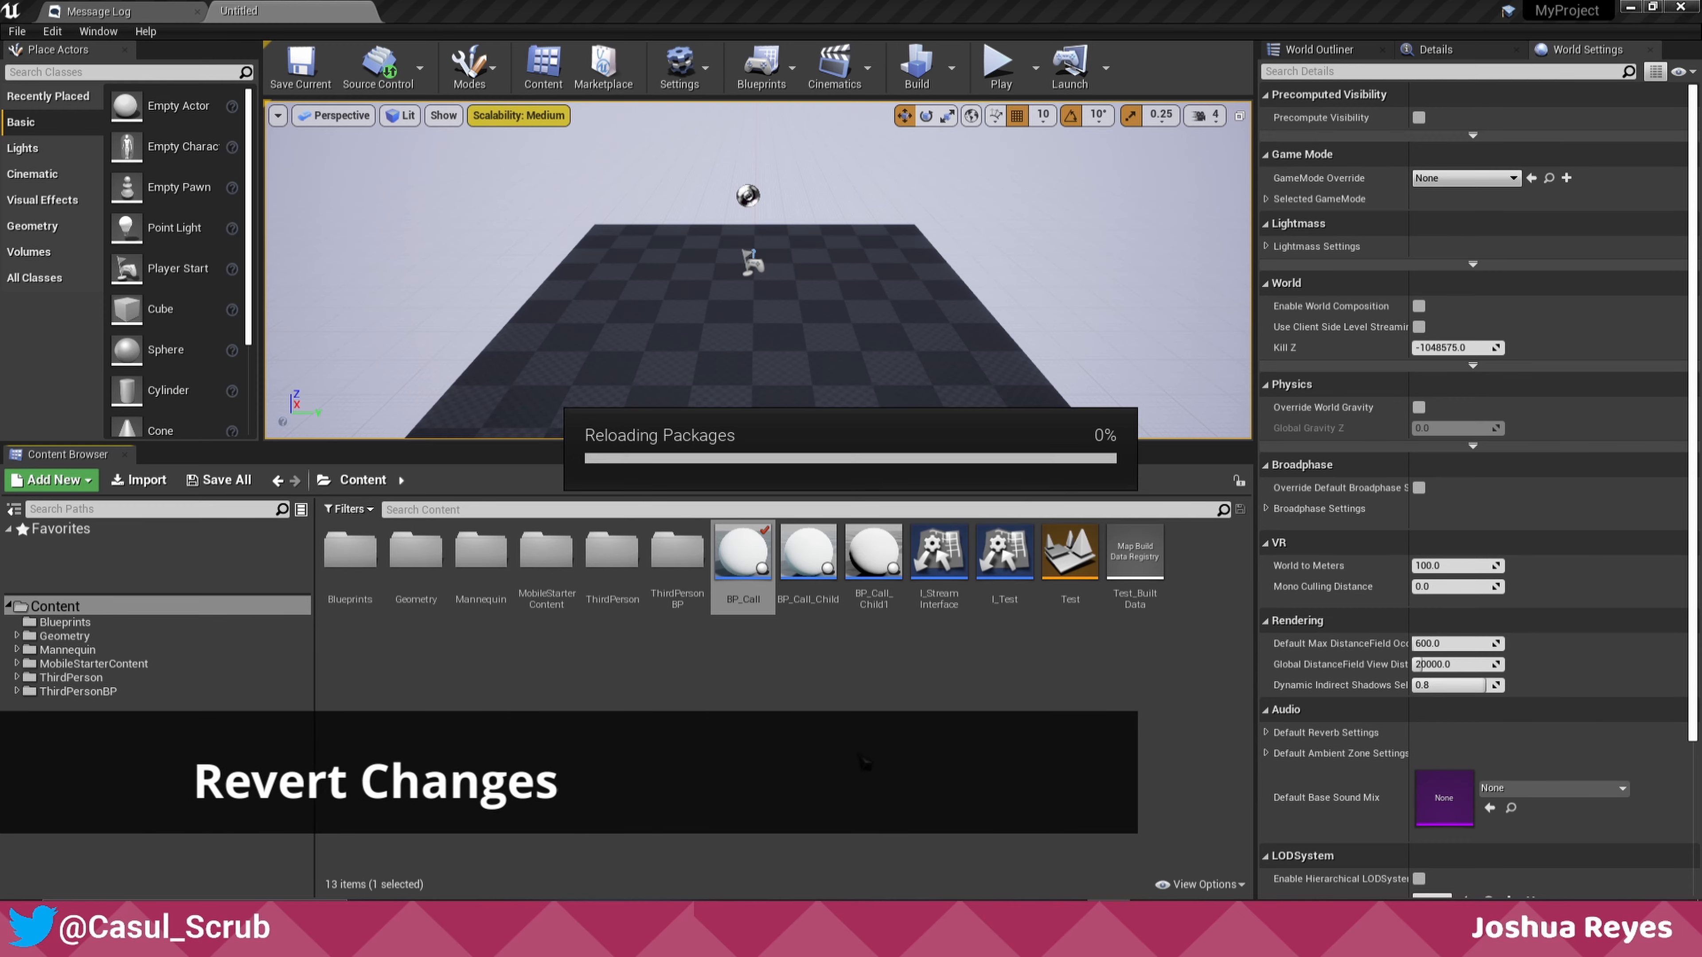
double_click(741, 546)
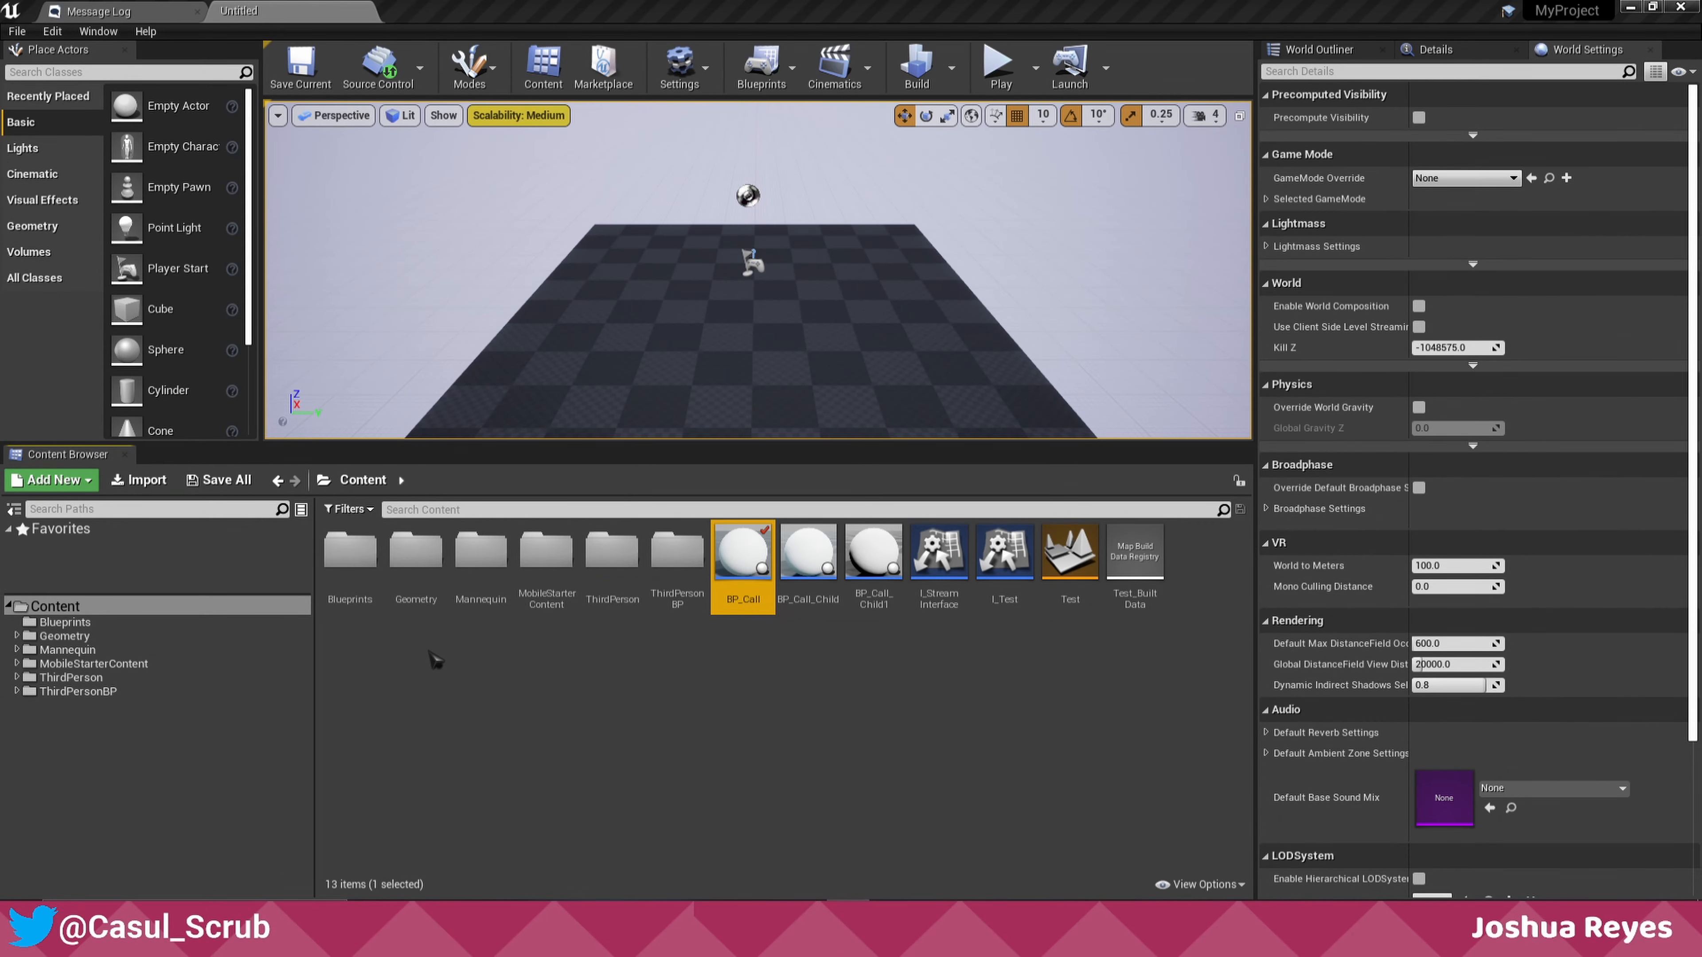
- Diff BP_Call against the depot version and maximize the comparison window
right_click(730, 569)
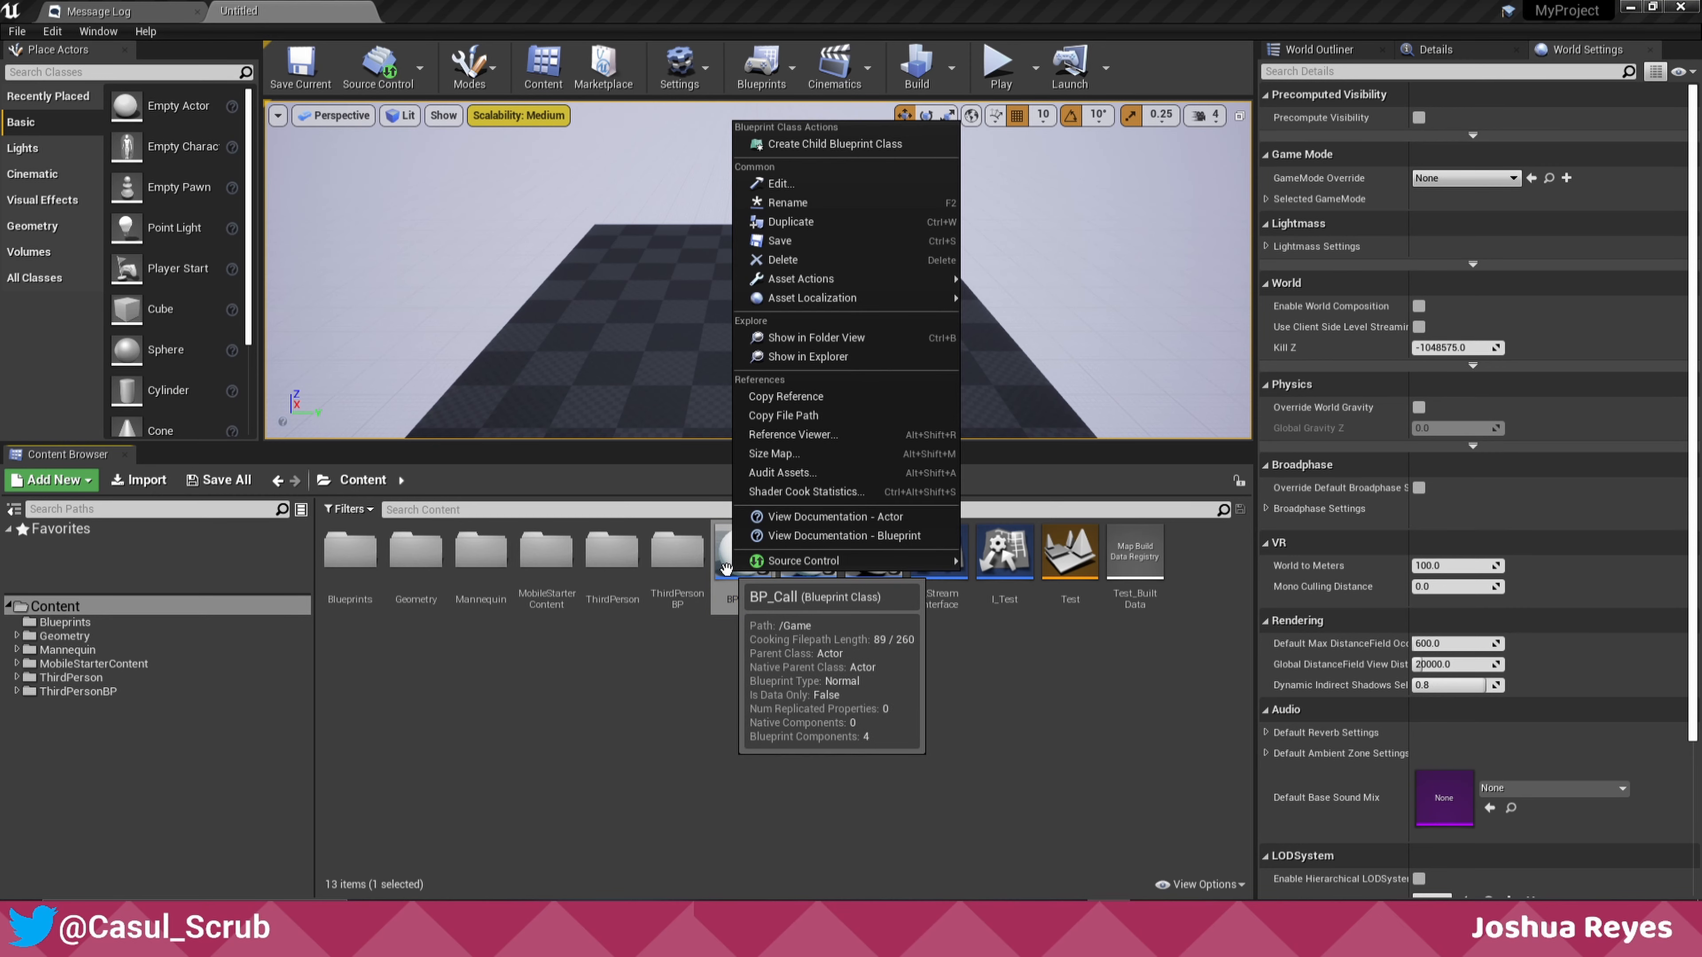
mouse_move(777, 563)
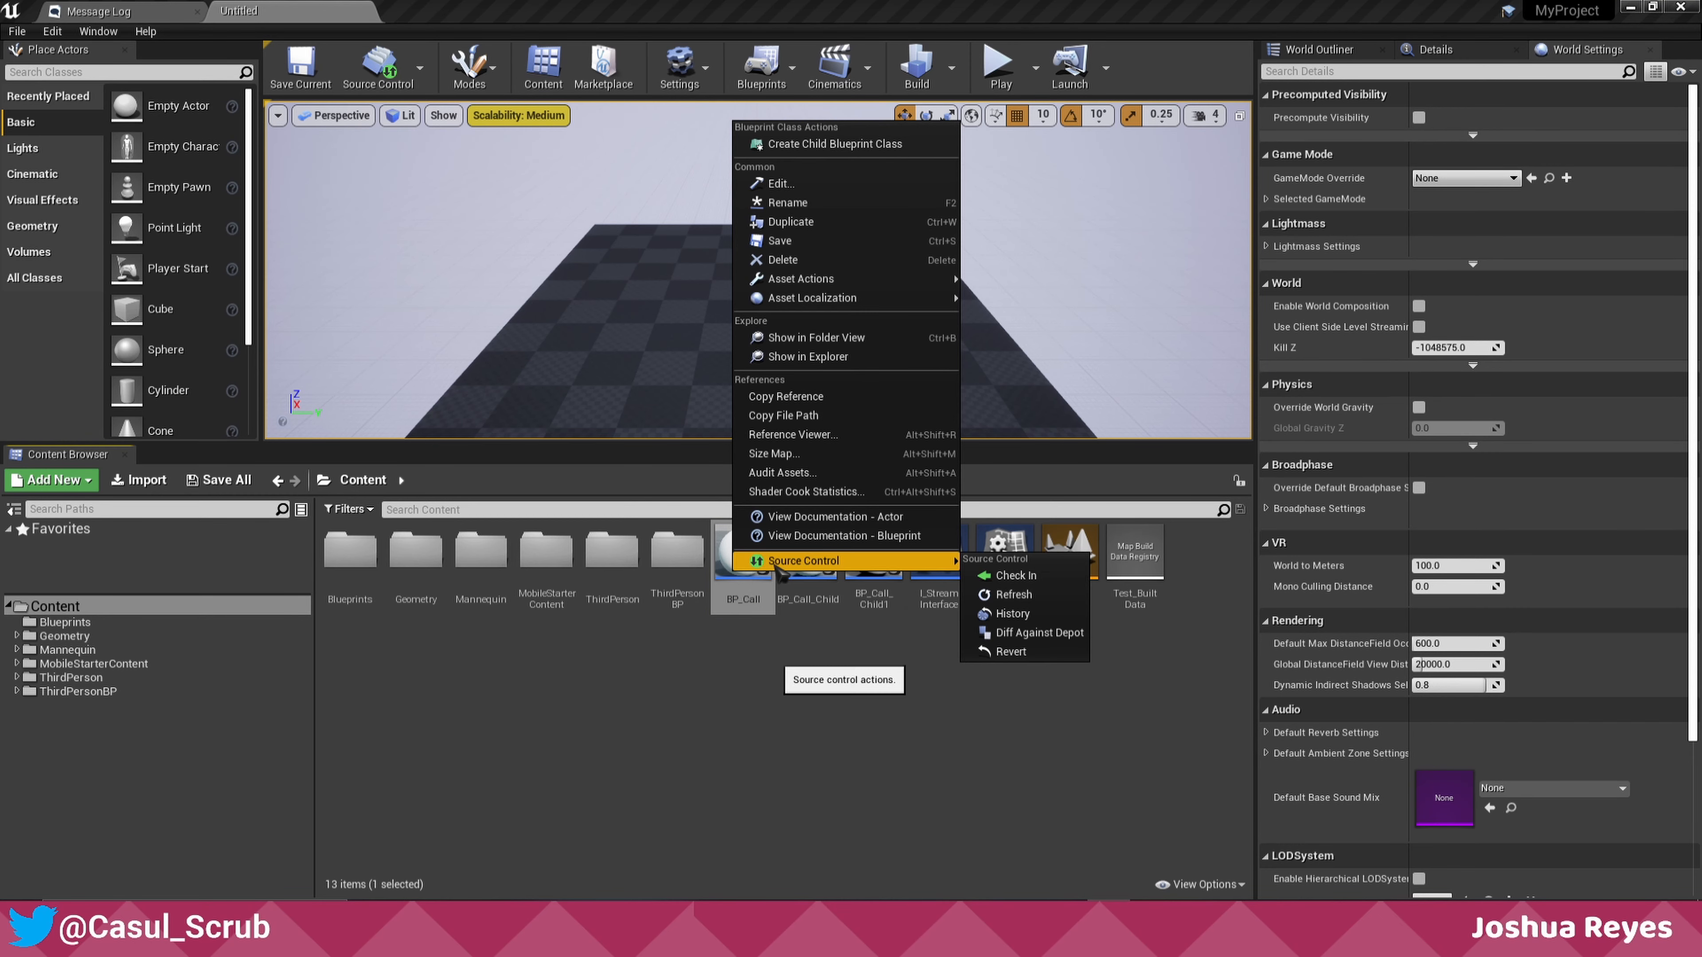
left_click(1040, 631)
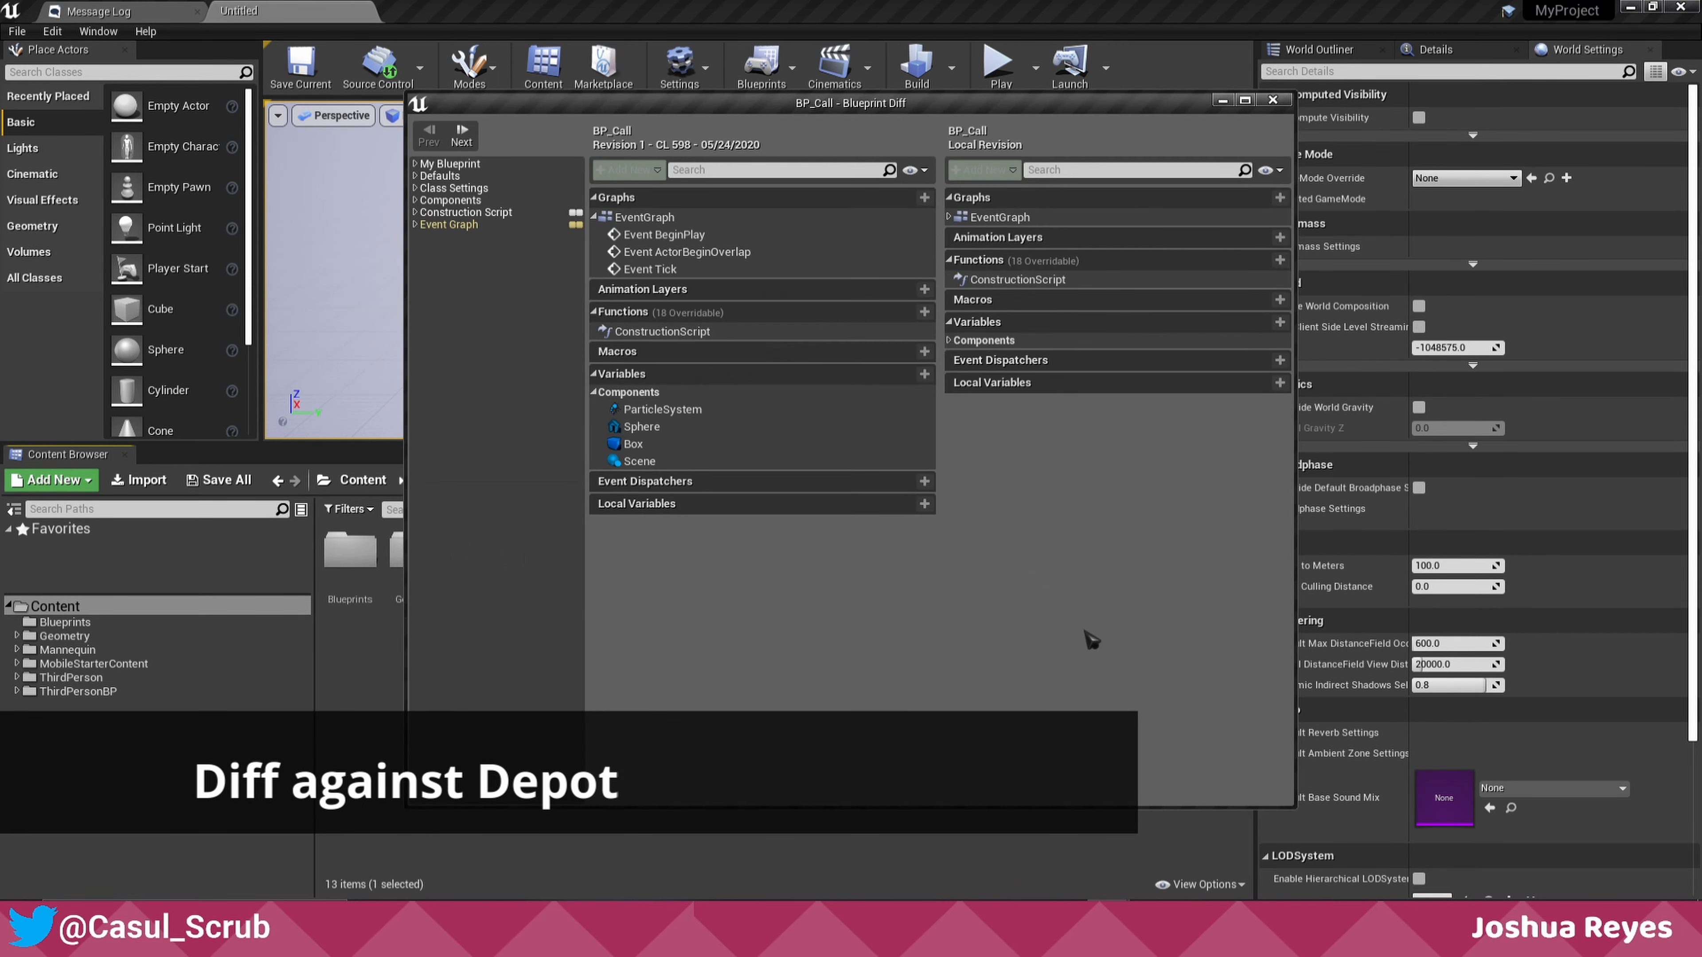
left_click(1244, 99)
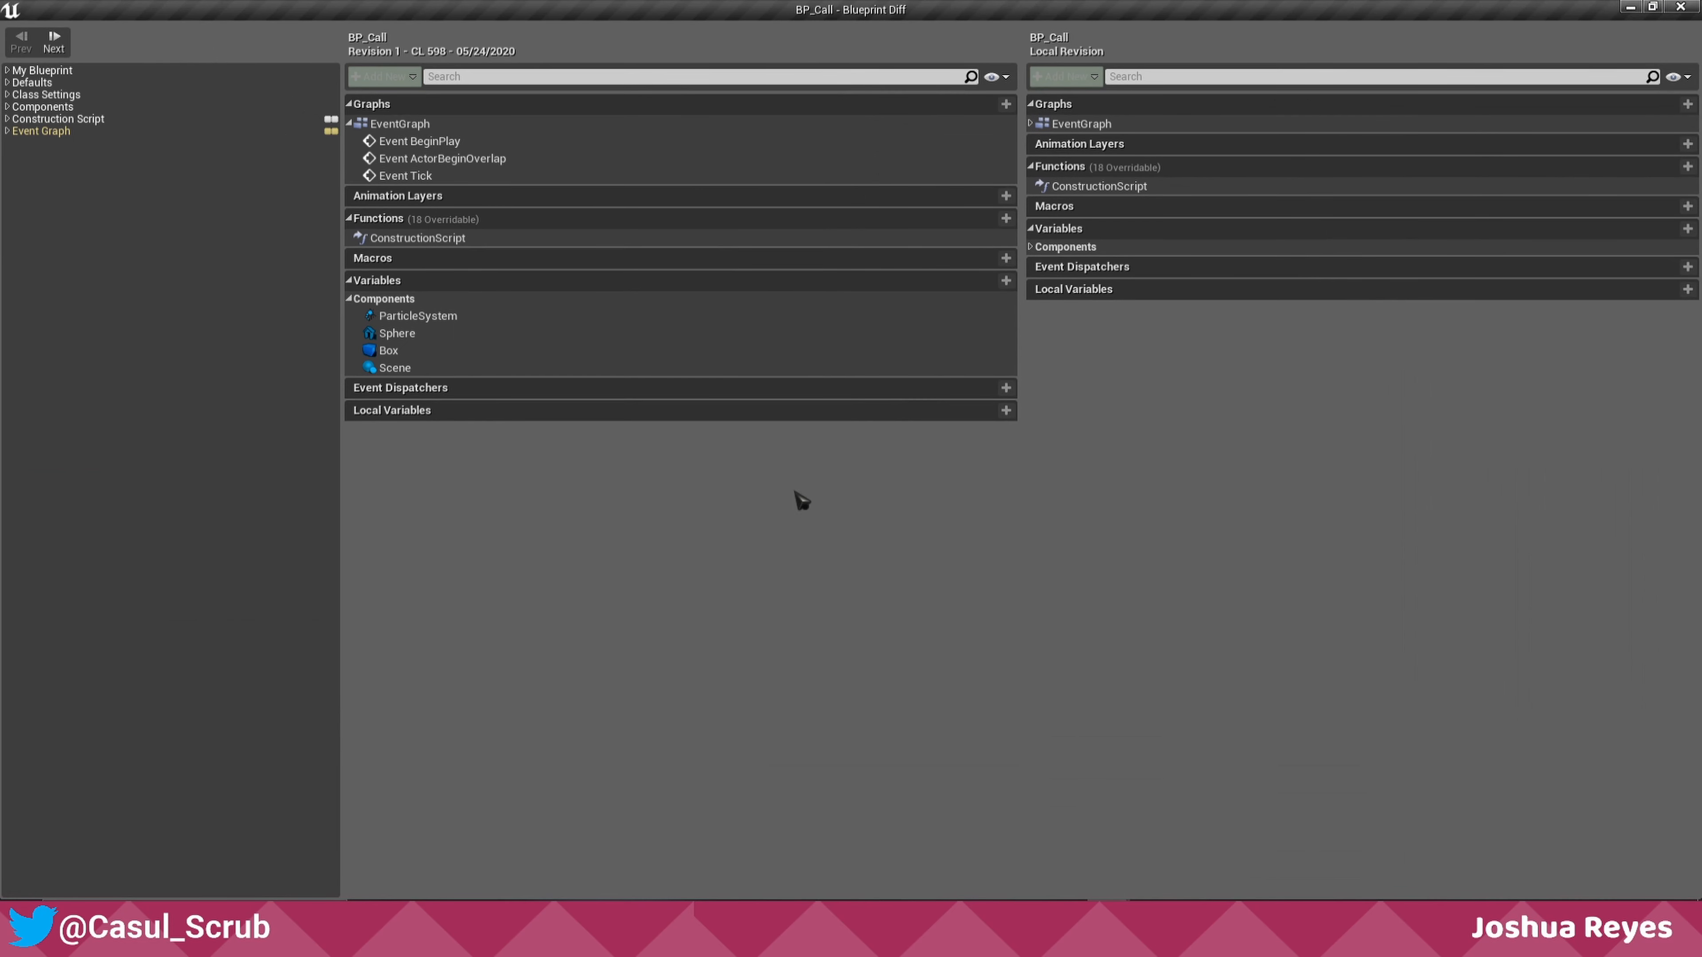
- Examine the Event Graph differences in BP_Call, stepping through the Print String, Get Display Name and Comment node entries
left_click(7, 131)
left_click(80, 143)
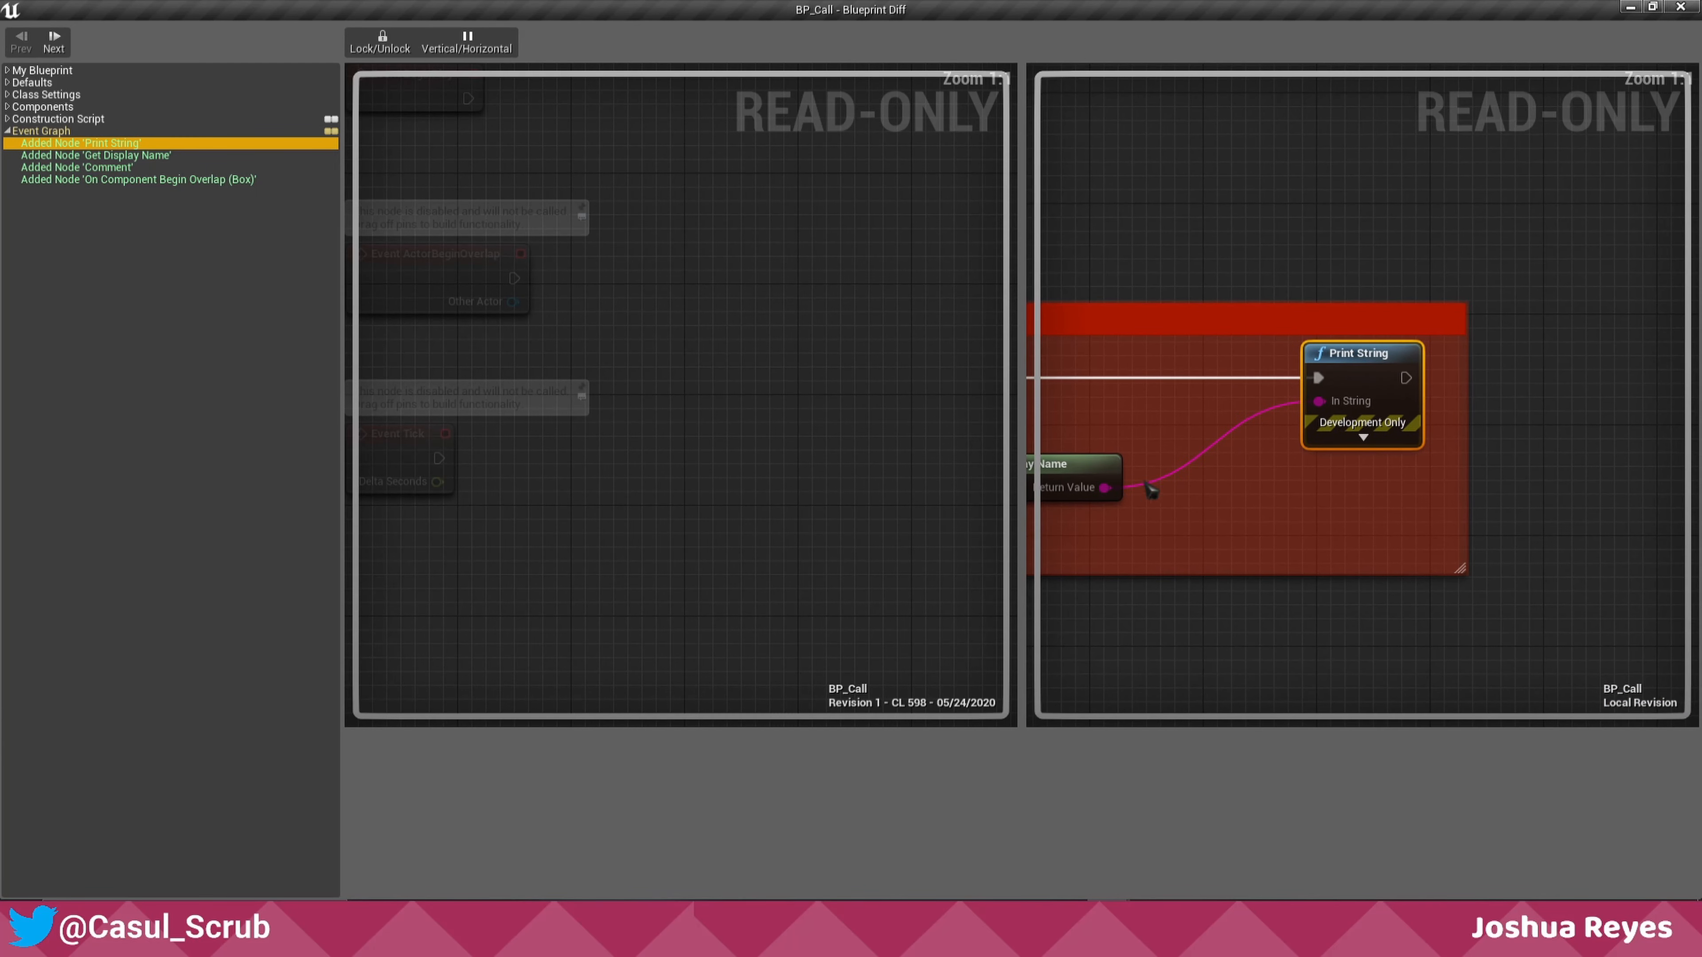
scroll(1214, 471, "down", 2)
right_click_drag(1108, 334, 1453, 351)
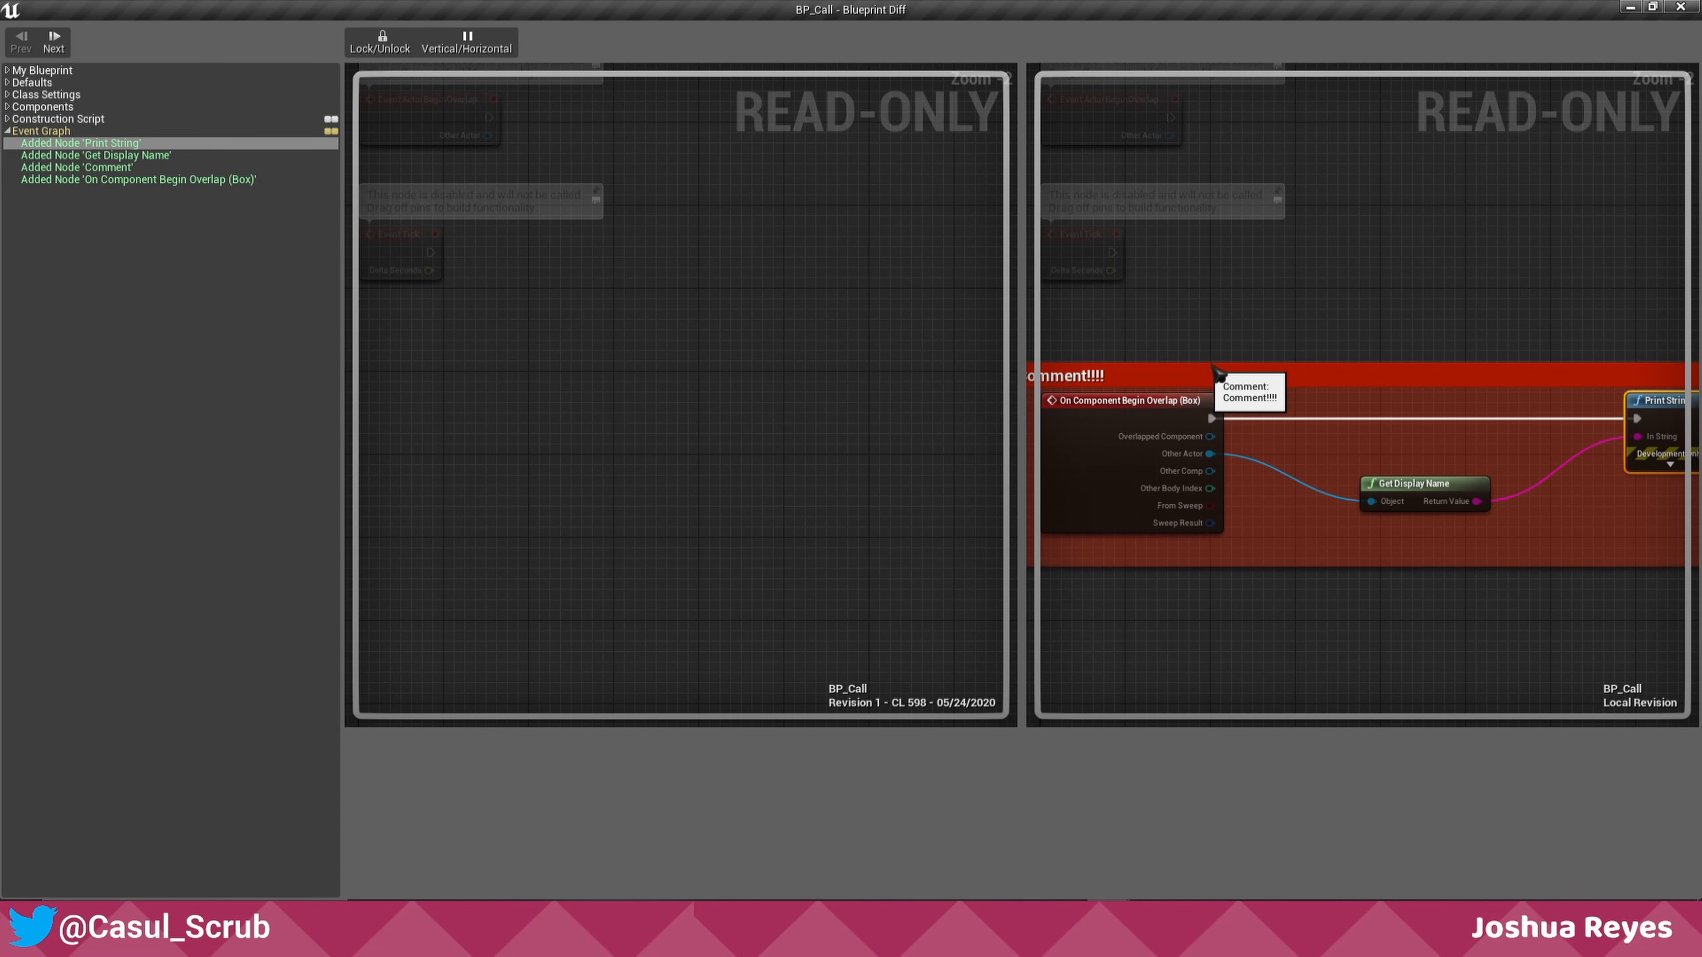
scroll(1216, 363, "down", 2)
right_click_drag(1281, 343, 1298, 358)
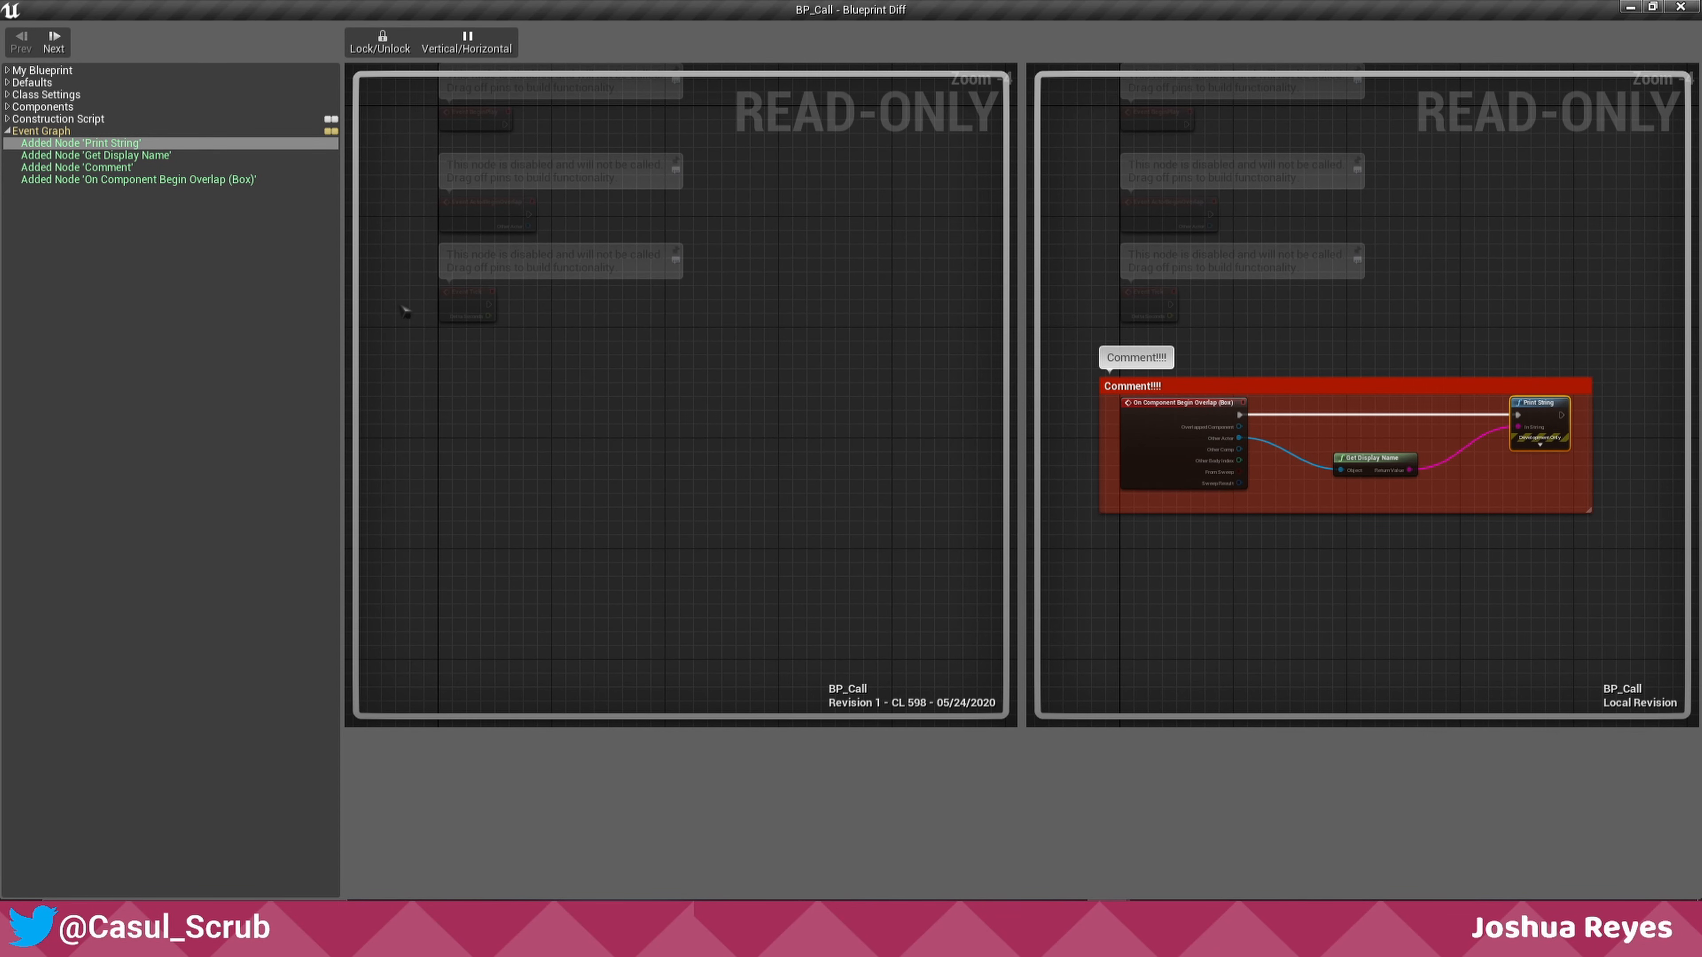
left_click(144, 160)
left_click(131, 171)
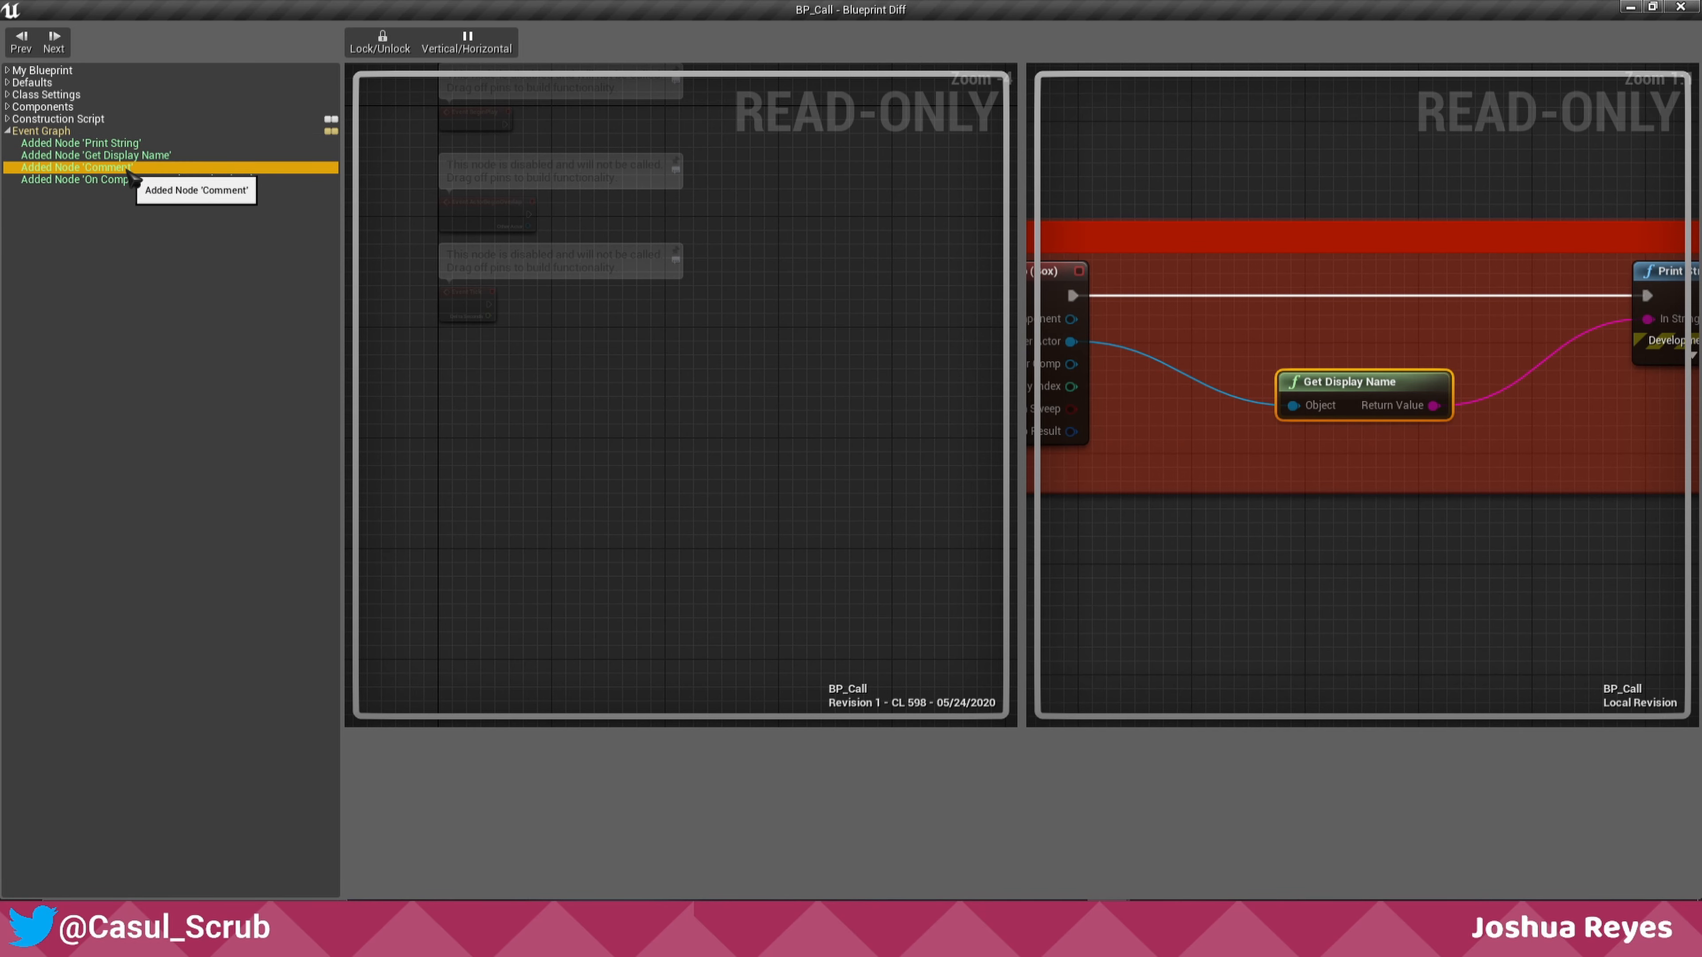
- Inspect the last added-node entry in the BP_Call diff, and open the source control history of BP_Call
left_click(135, 181)
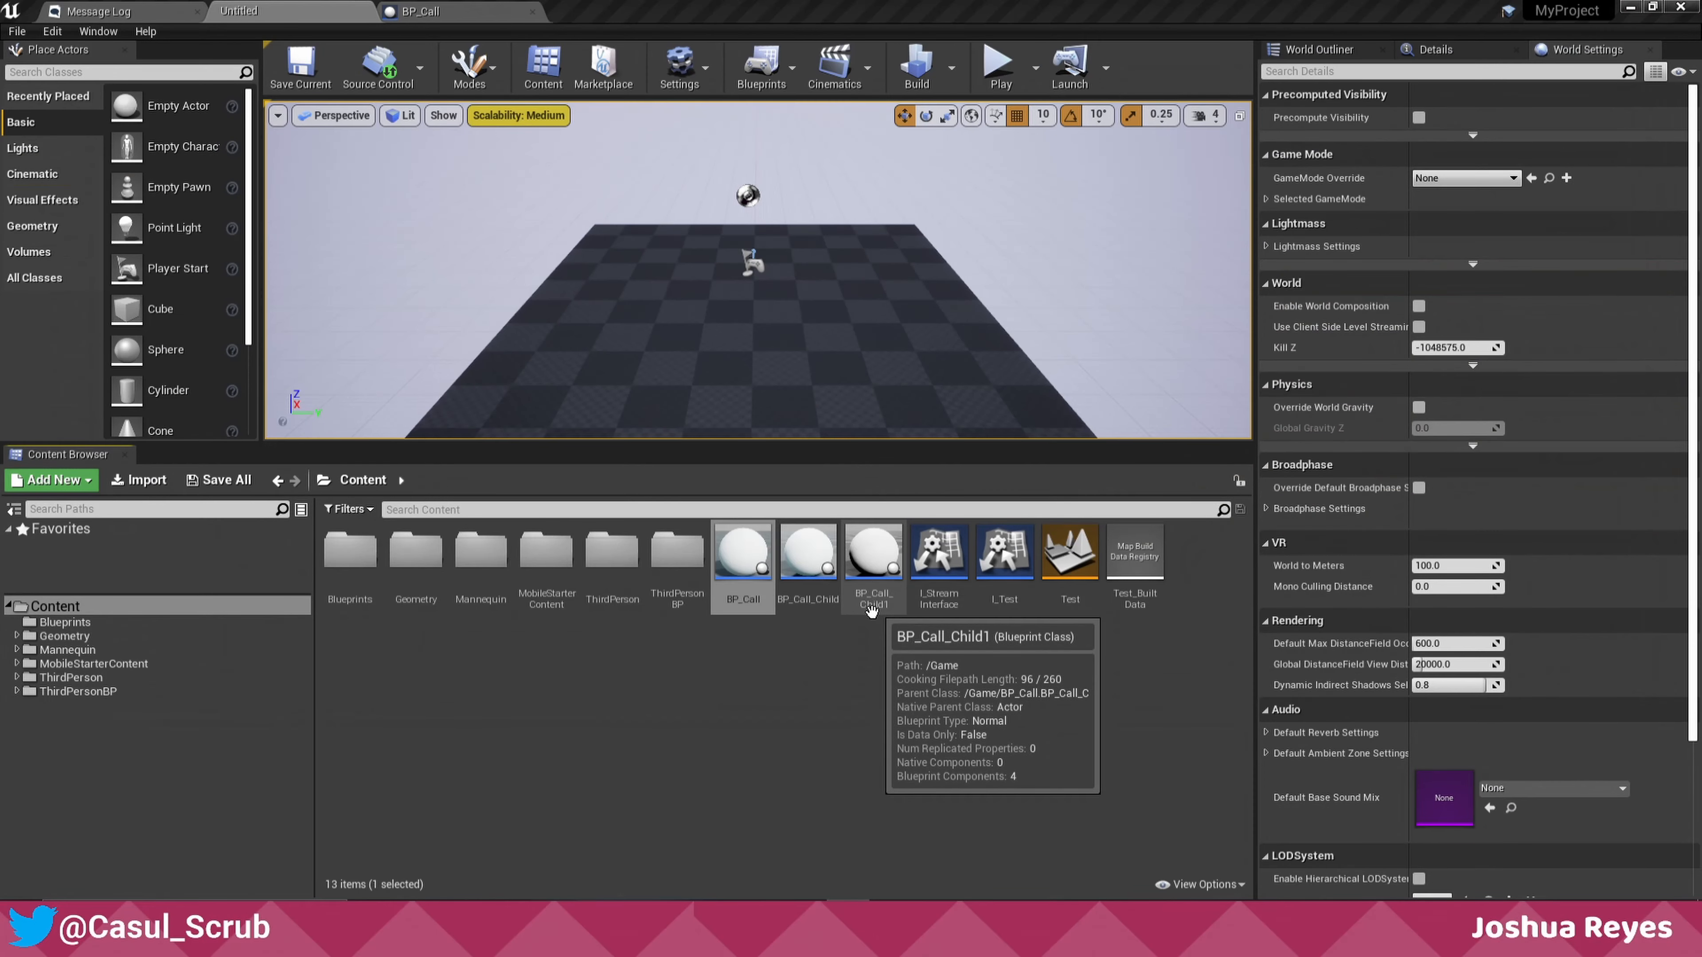
right_click(750, 587)
mouse_move(808, 567)
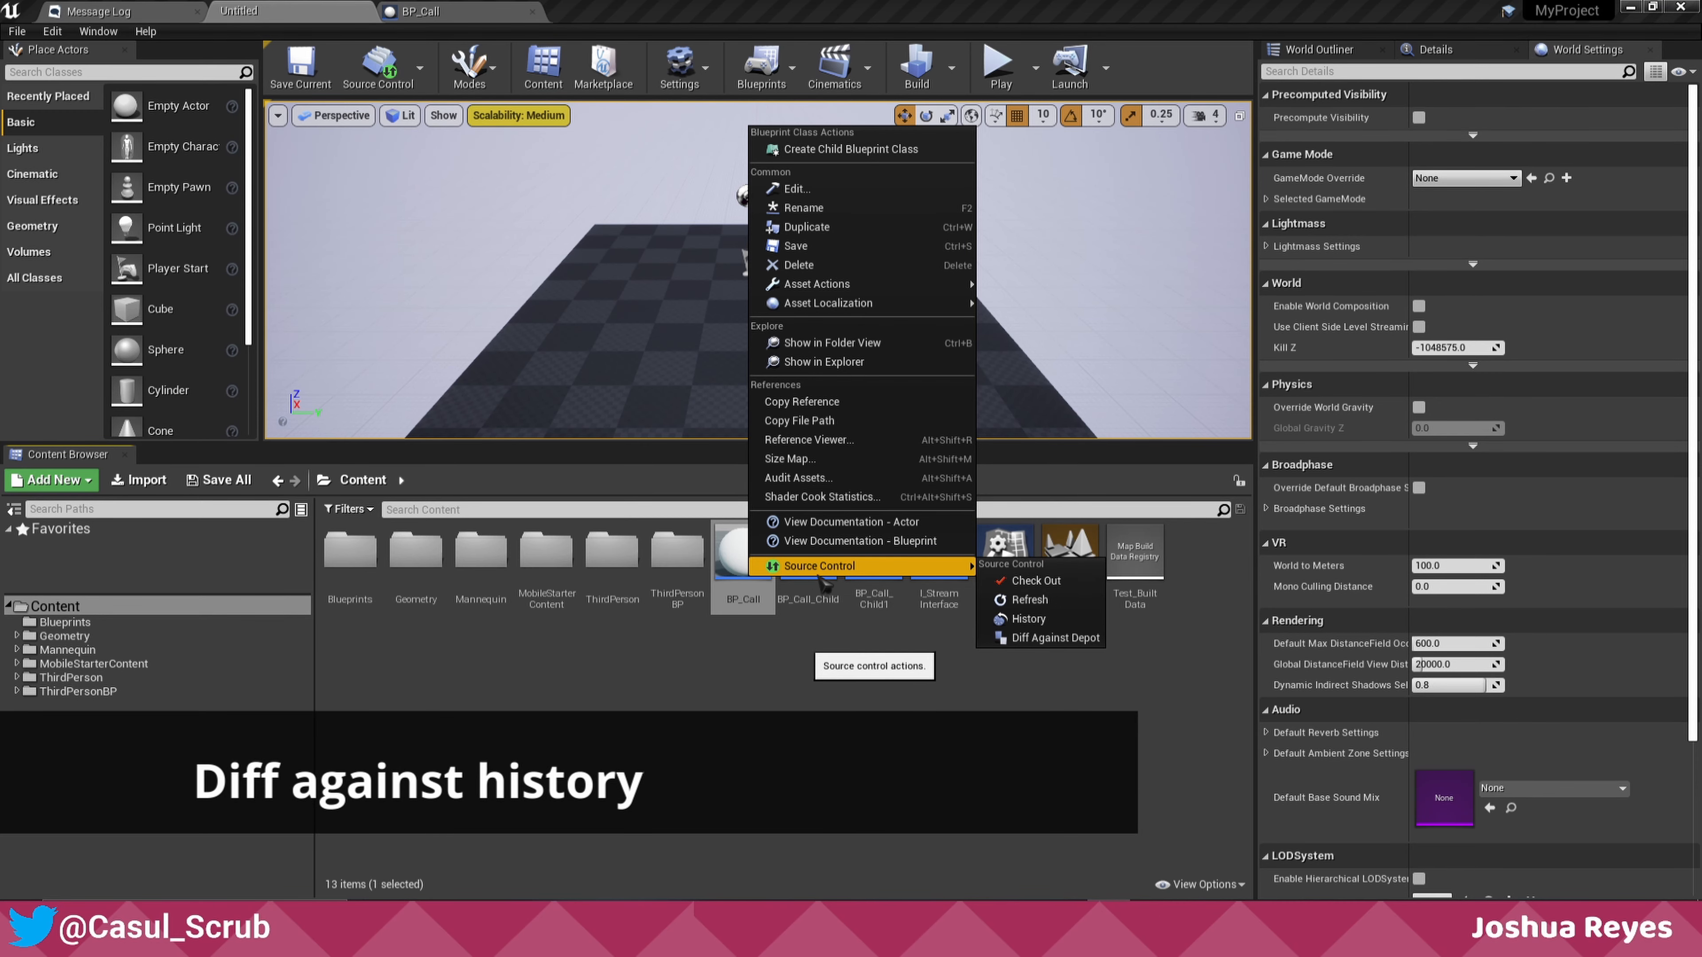
left_click(1022, 618)
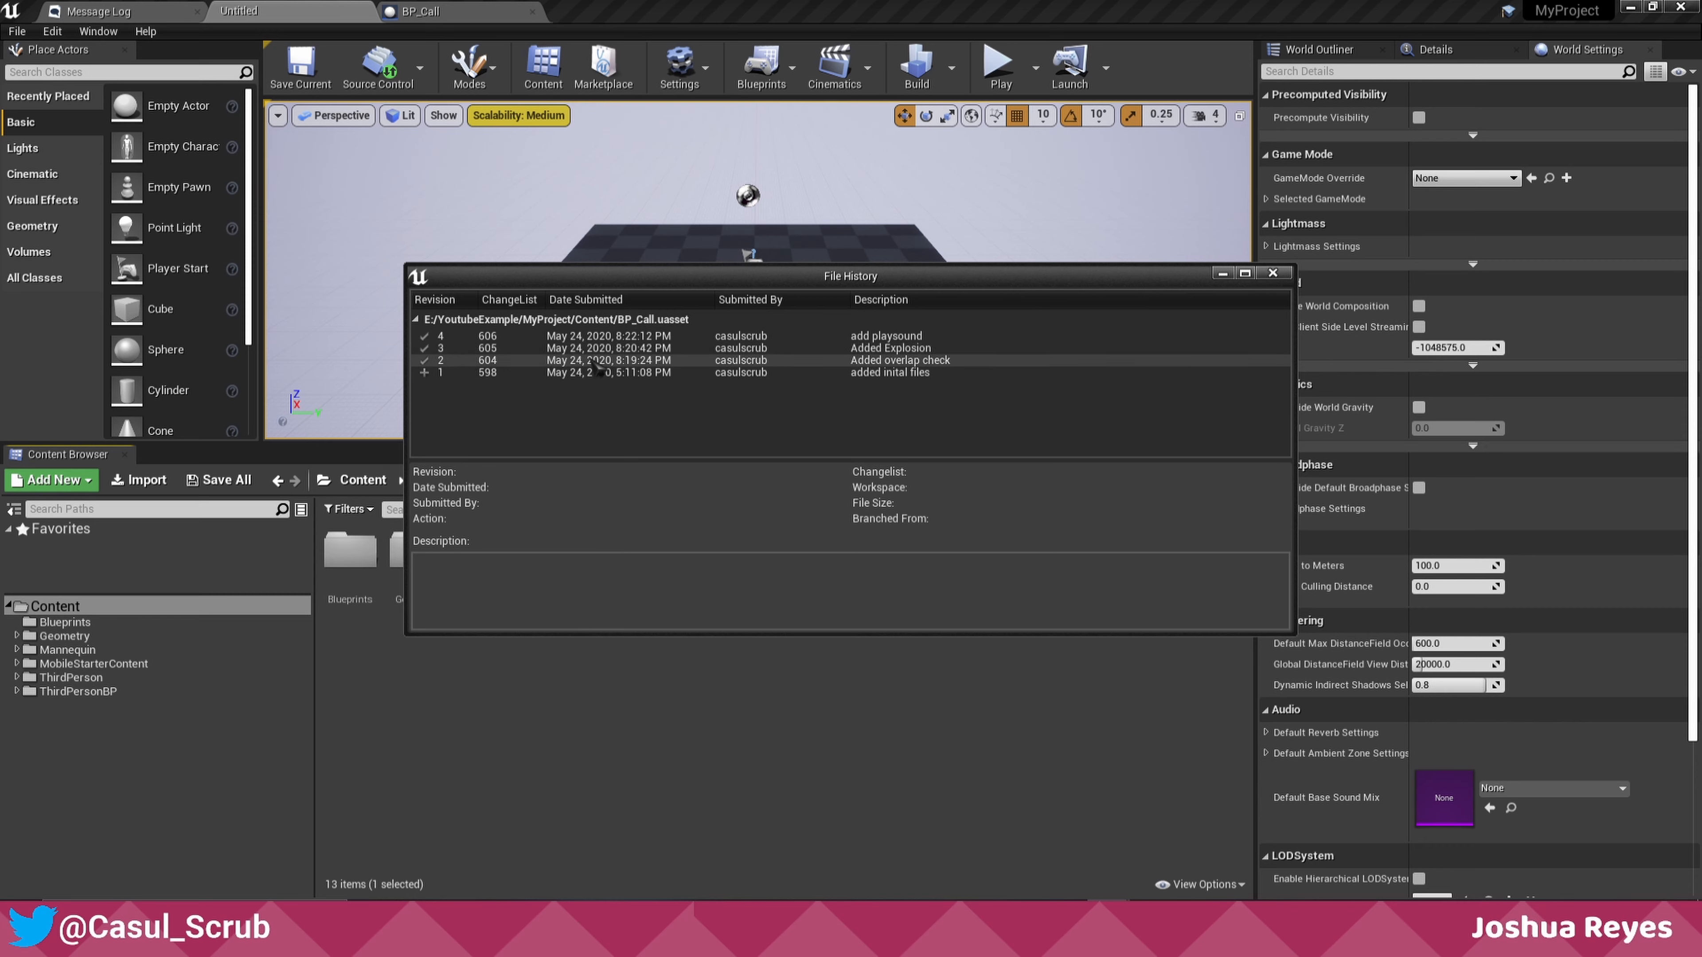
- Diff revision 4 of BP_Call (add playsound) against its previous revision and maximize the comparison window
left_click(611, 337)
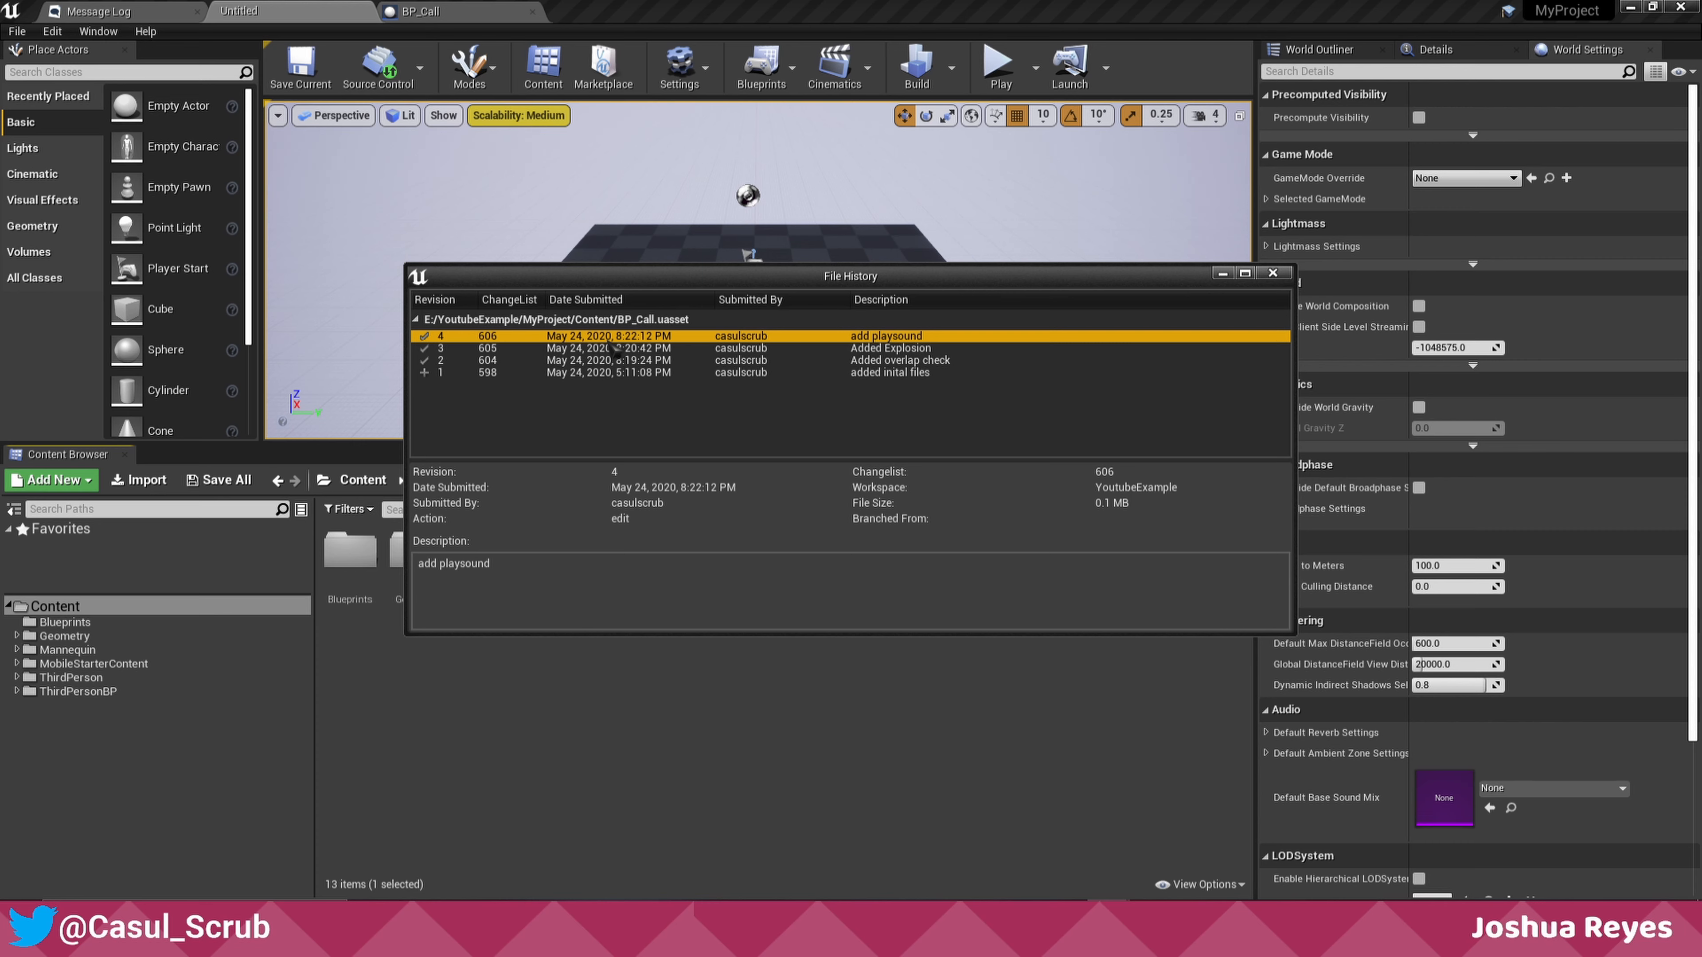
right_click(611, 341)
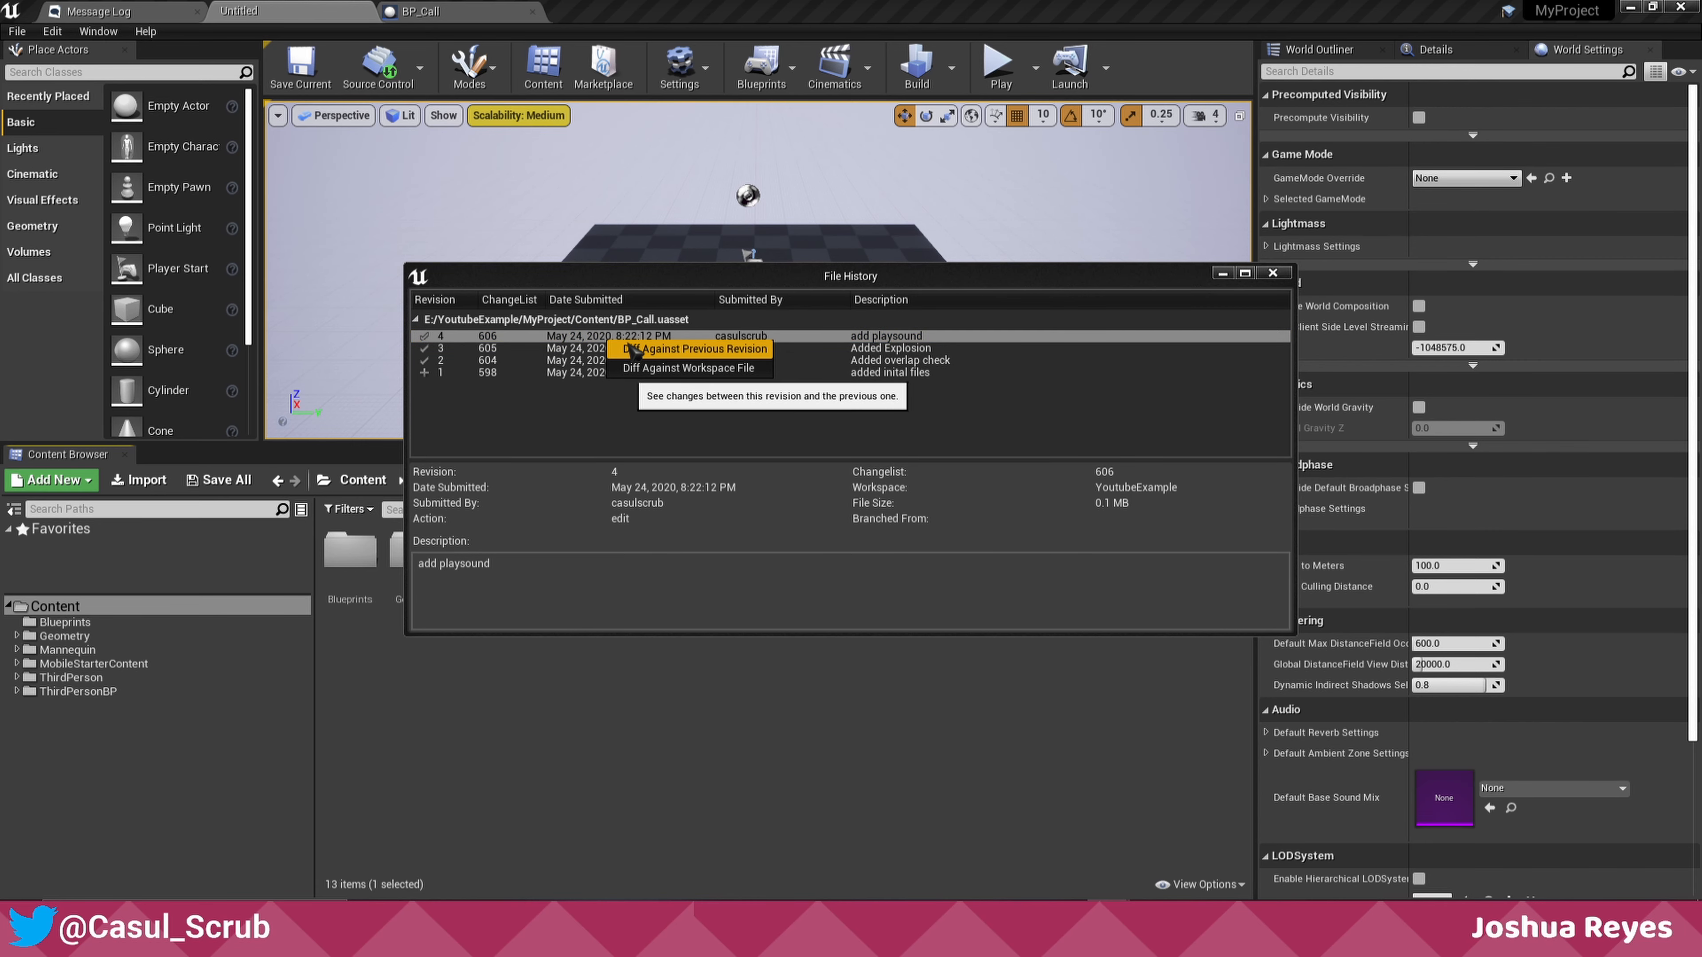
left_click(697, 349)
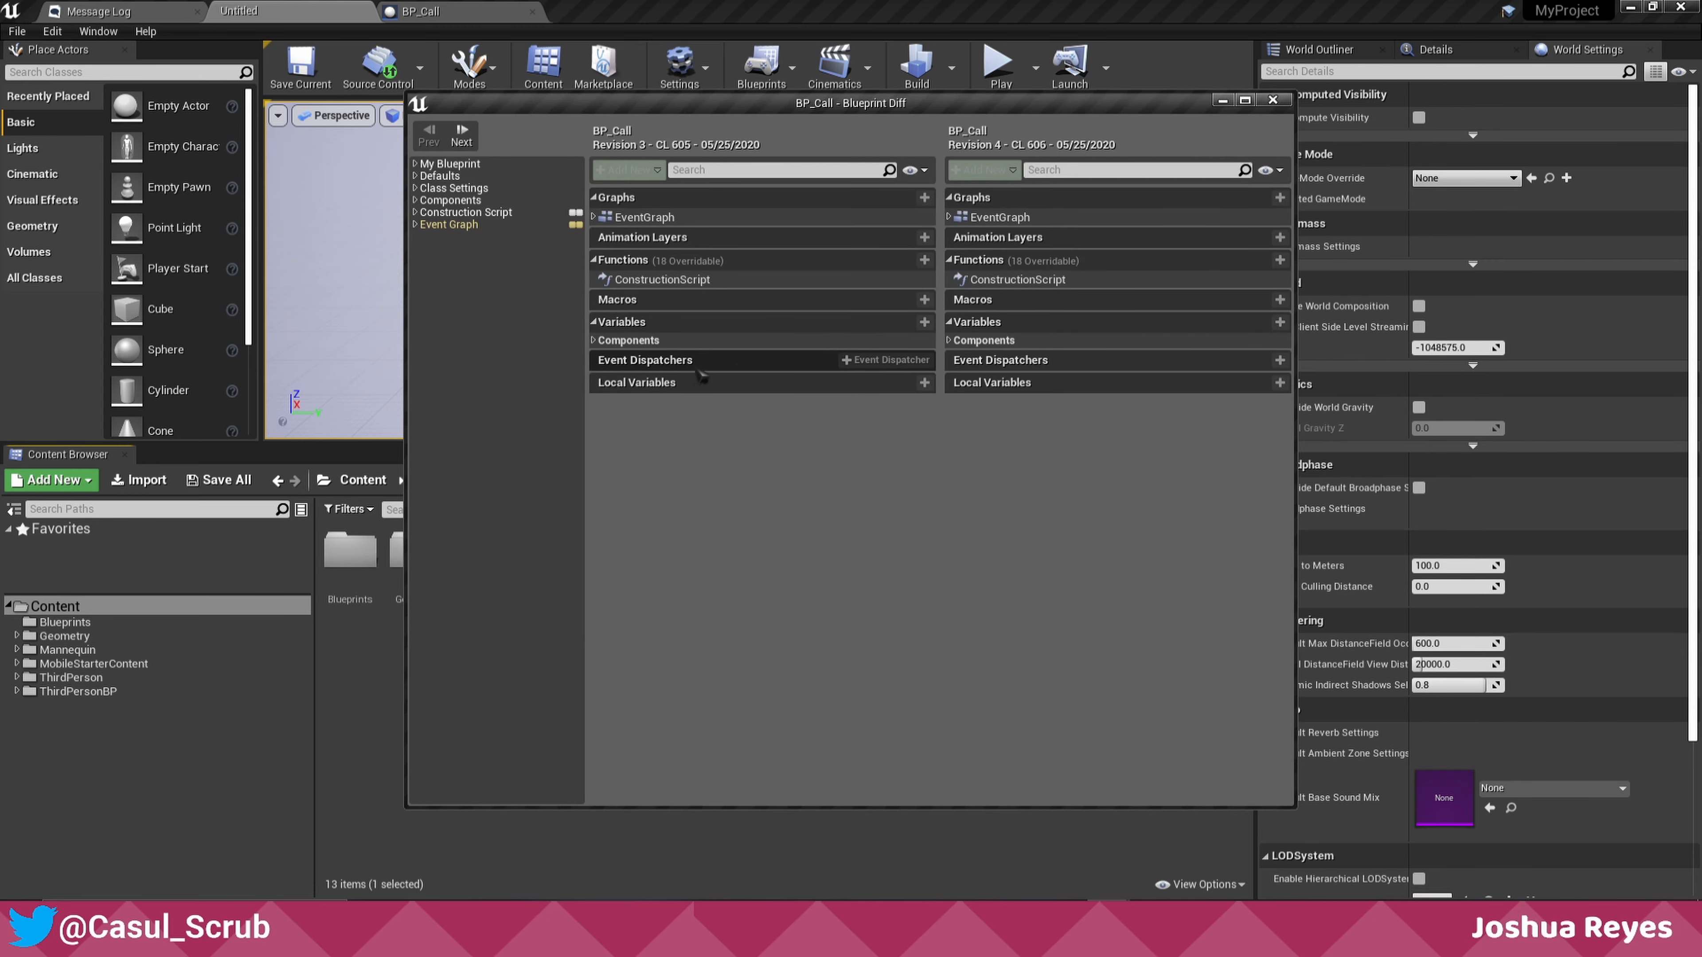
left_click(1243, 100)
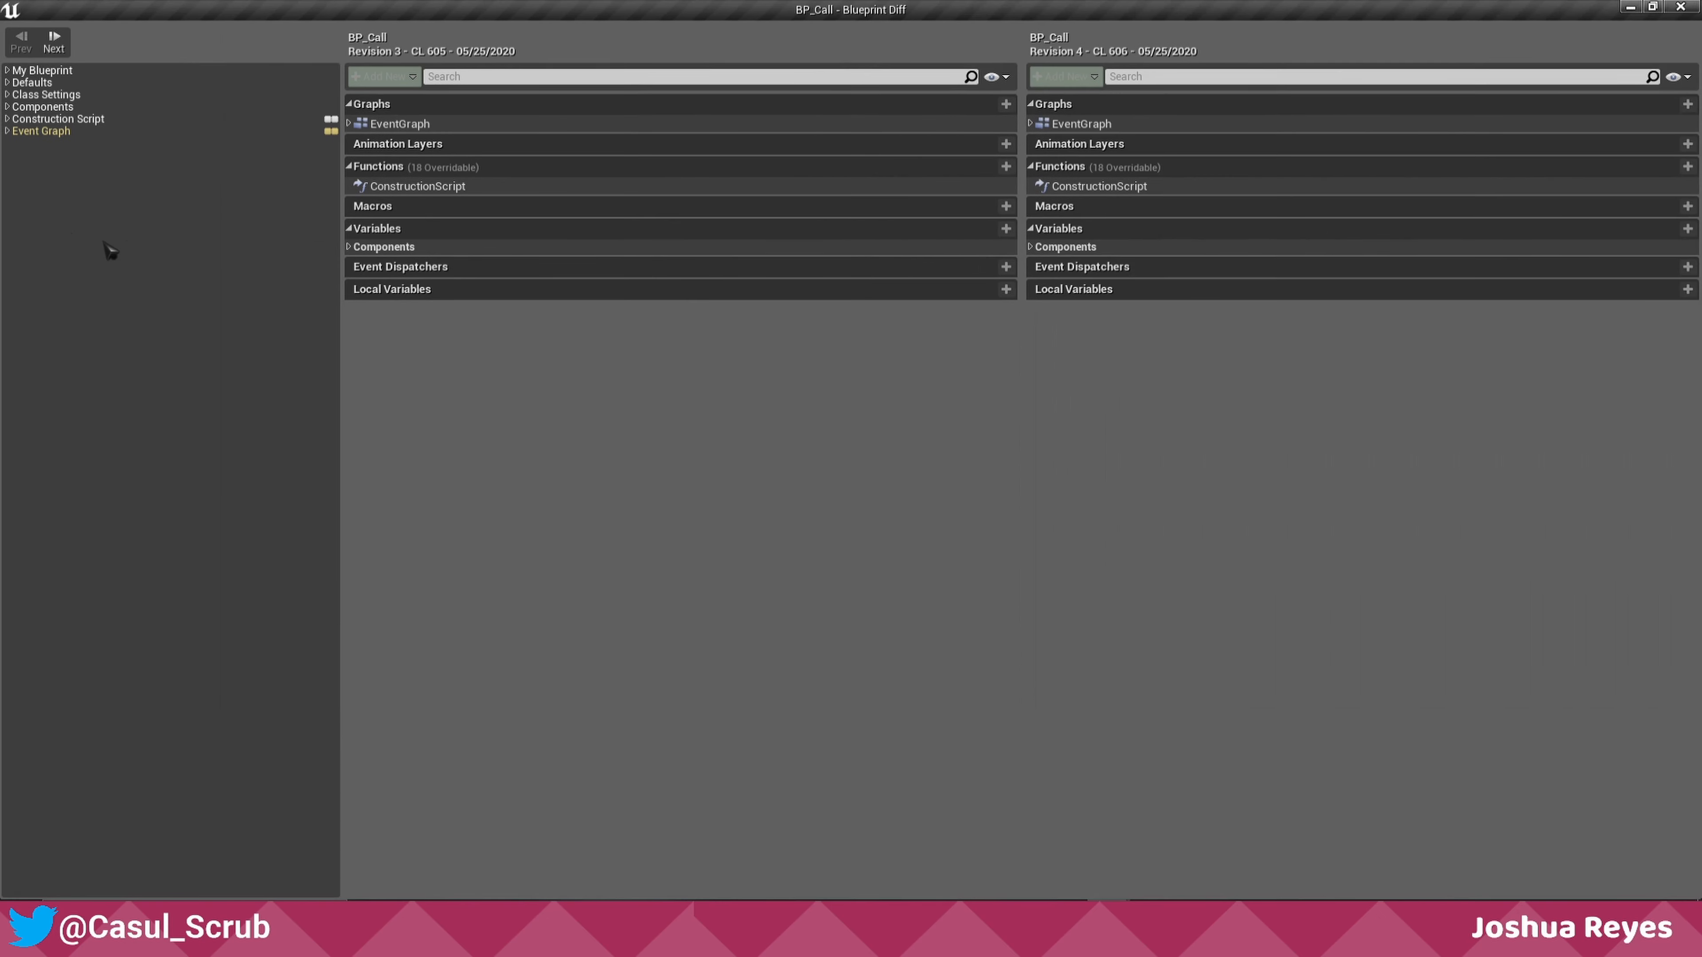
- Examine the Event Graph differences between revisions 3 and 4, including the moved Get Scene and GetWorldLocation nodes, and close the comparison
left_click(12, 132)
left_click(56, 142)
left_click(60, 132)
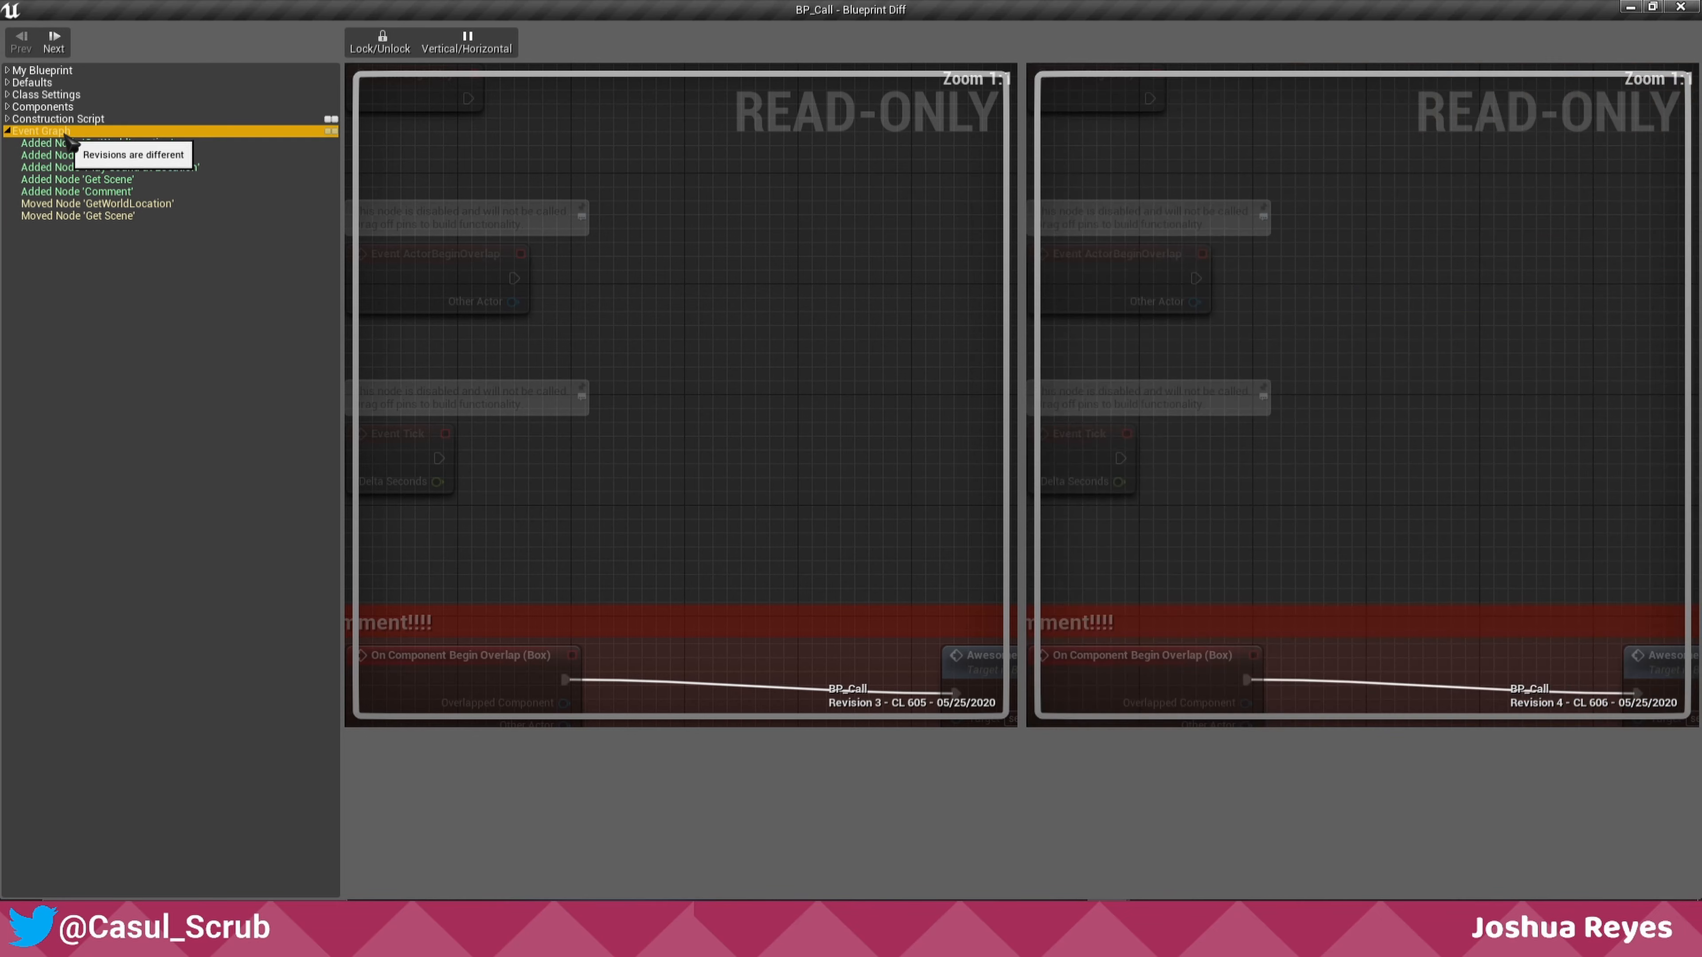
scroll(797, 478, "down", 4)
right_click_drag(797, 479, 627, 132)
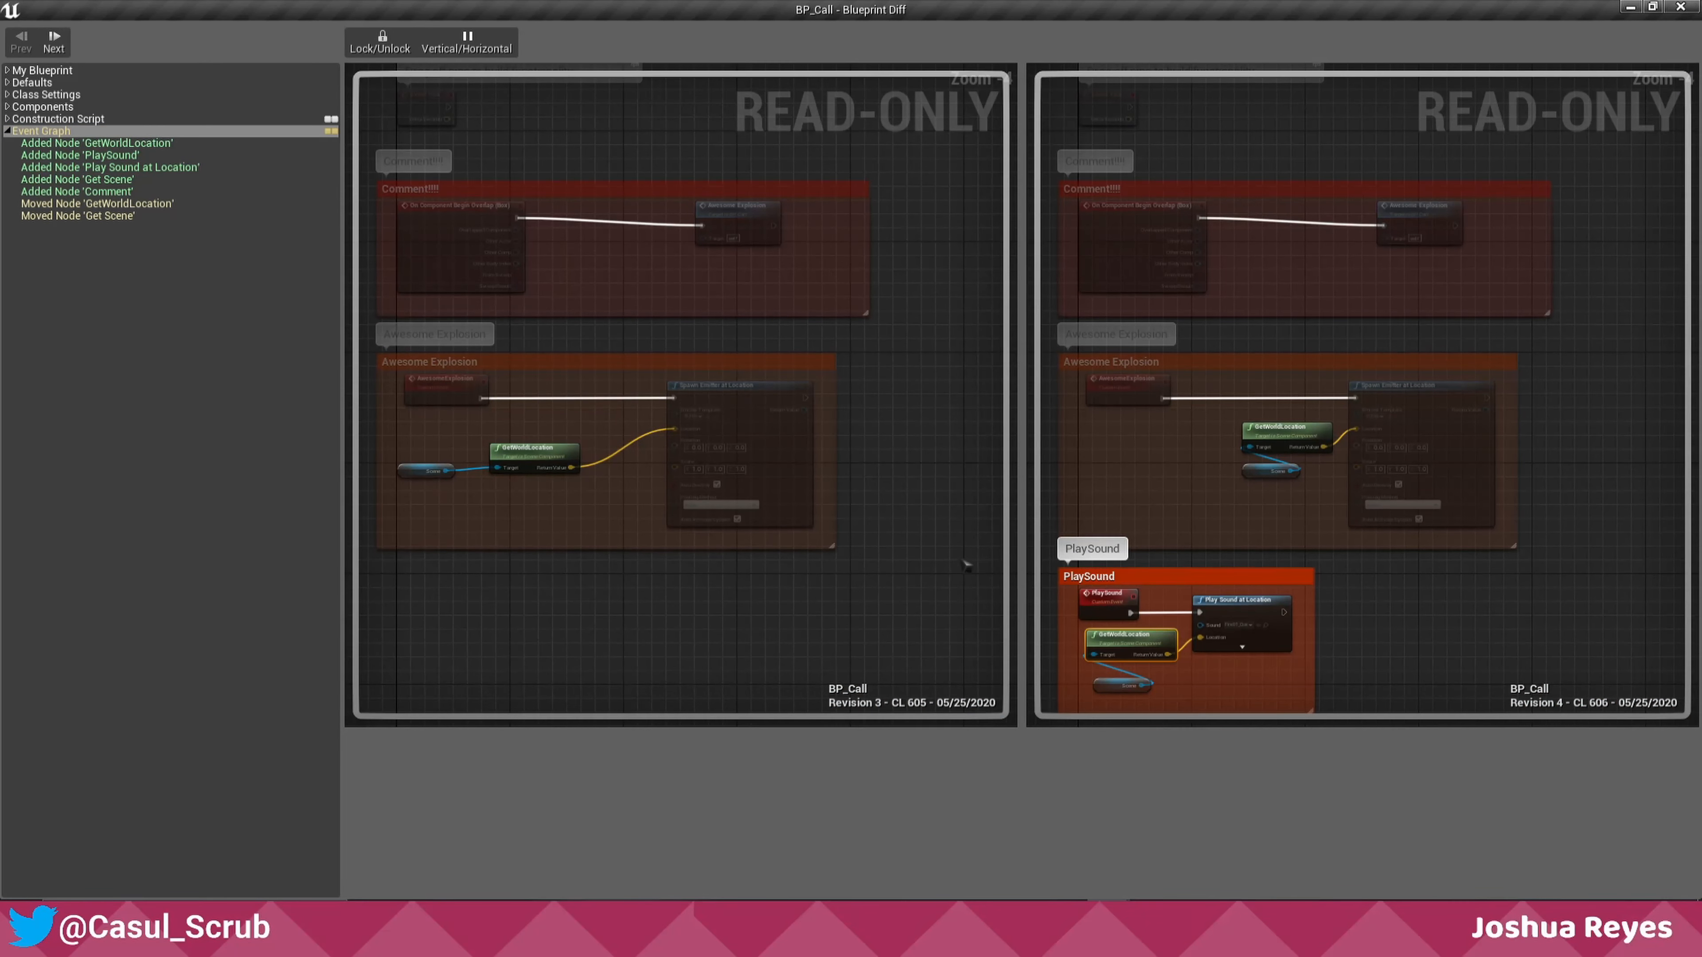
right_click_drag(968, 562, 975, 471)
scroll(1143, 486, "up", 2)
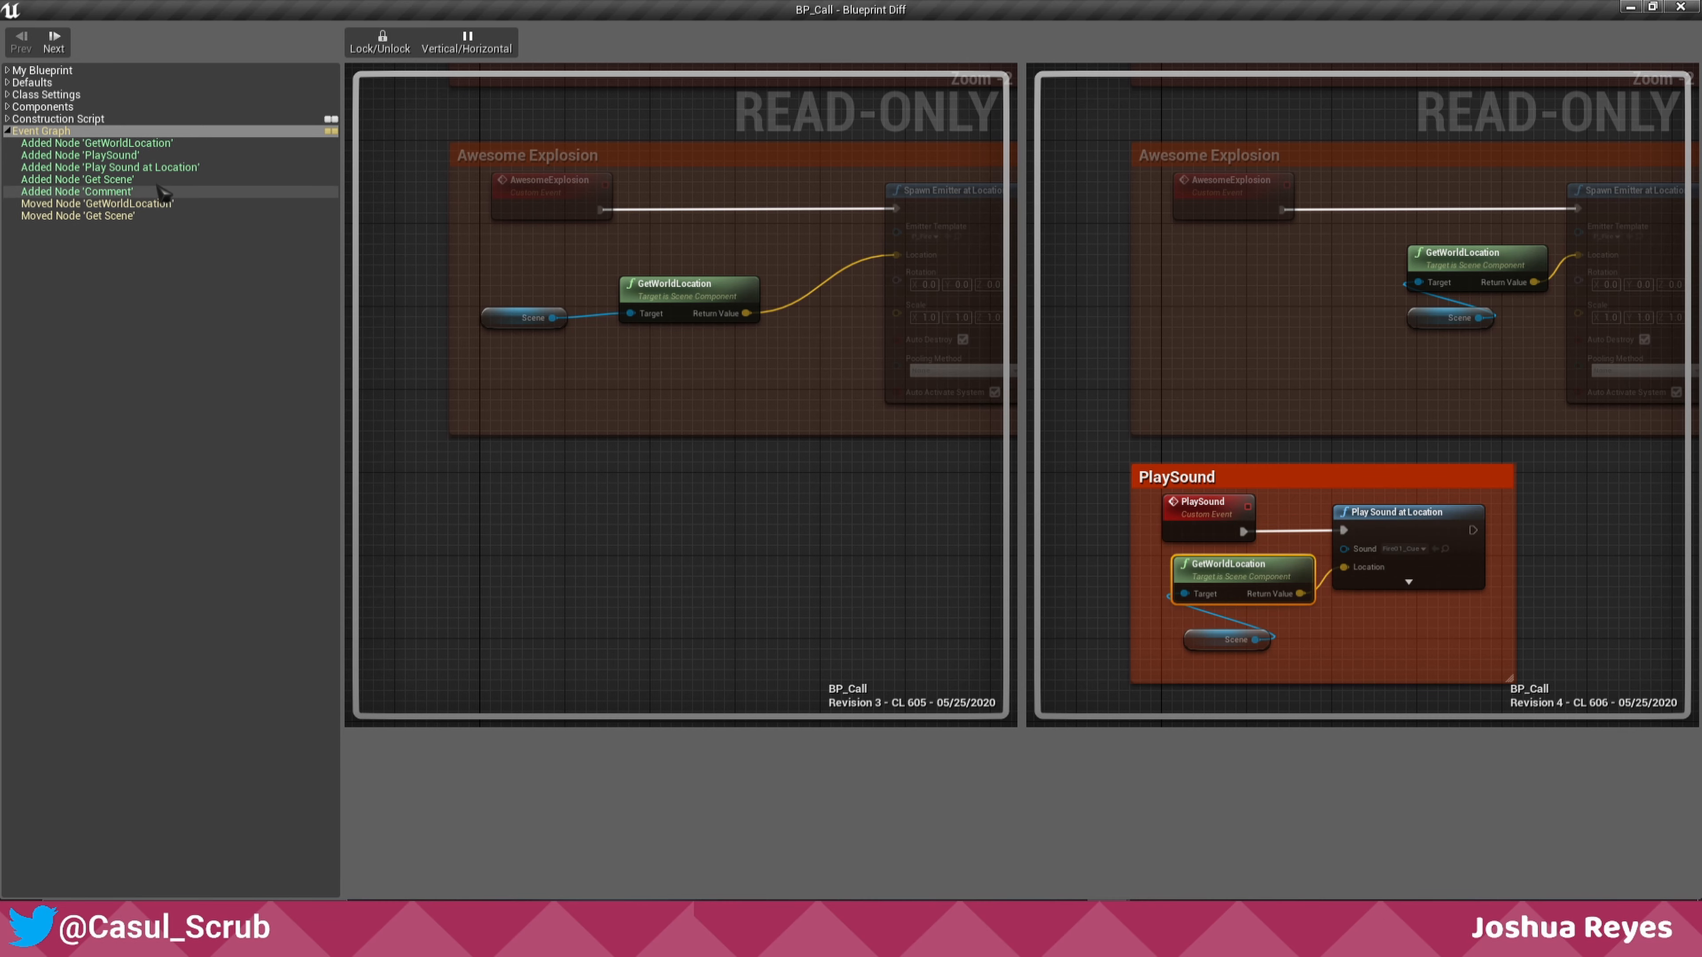
left_click(115, 217)
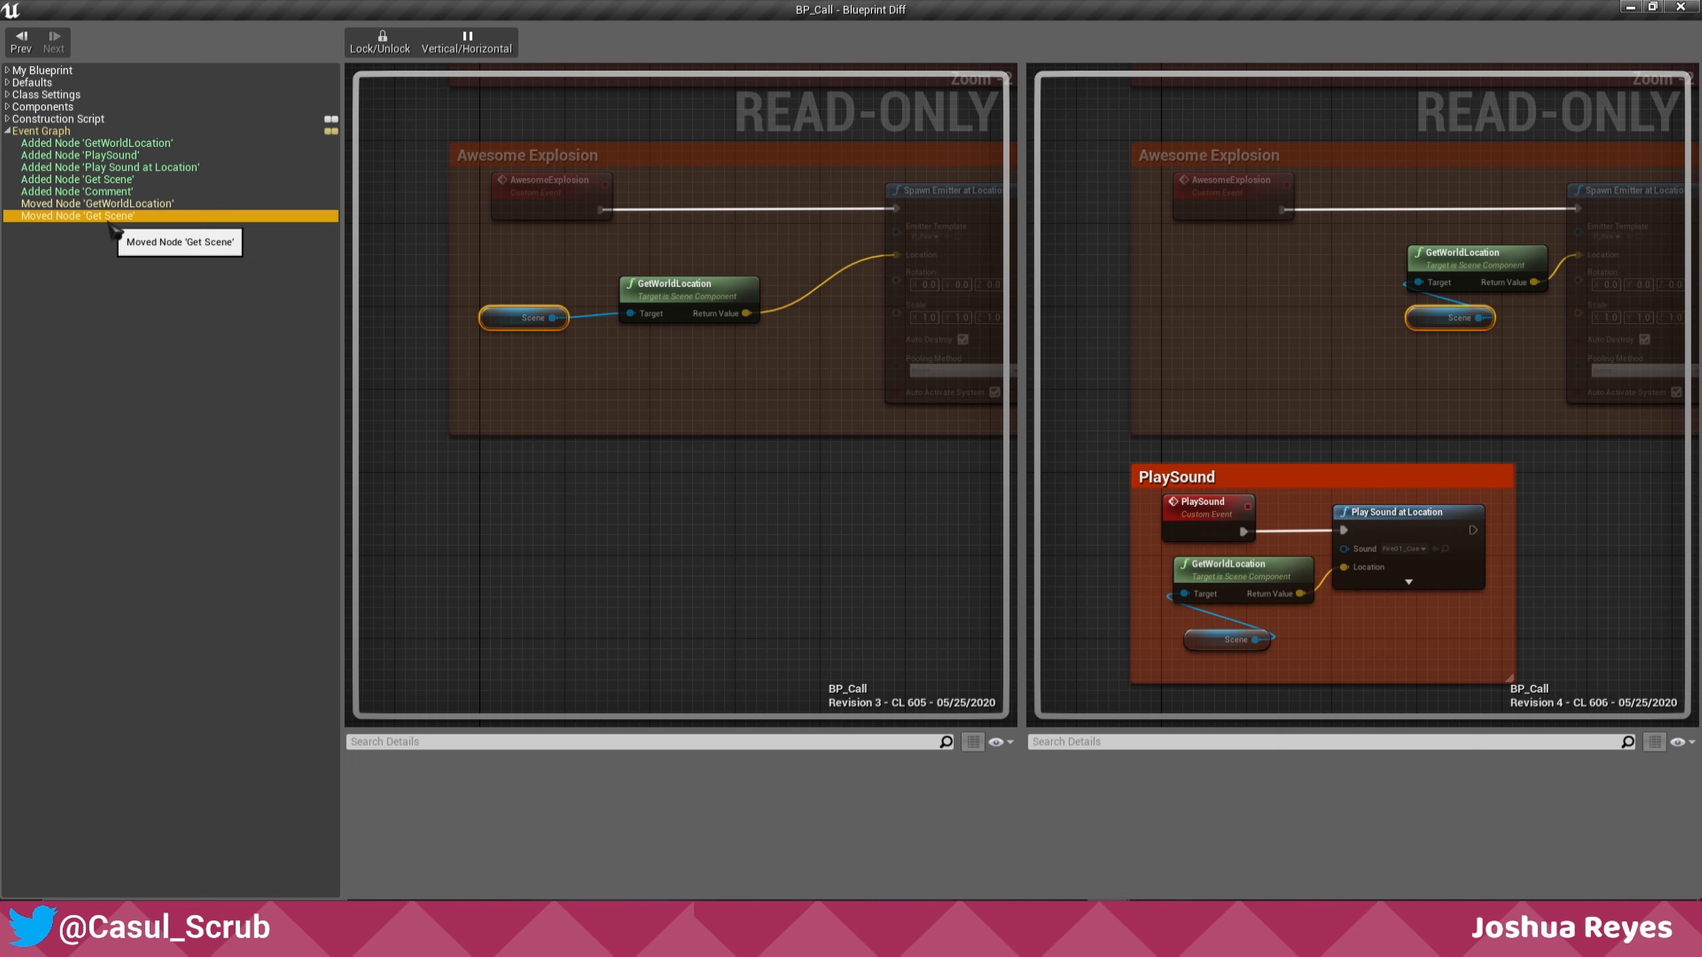
left_click(111, 204)
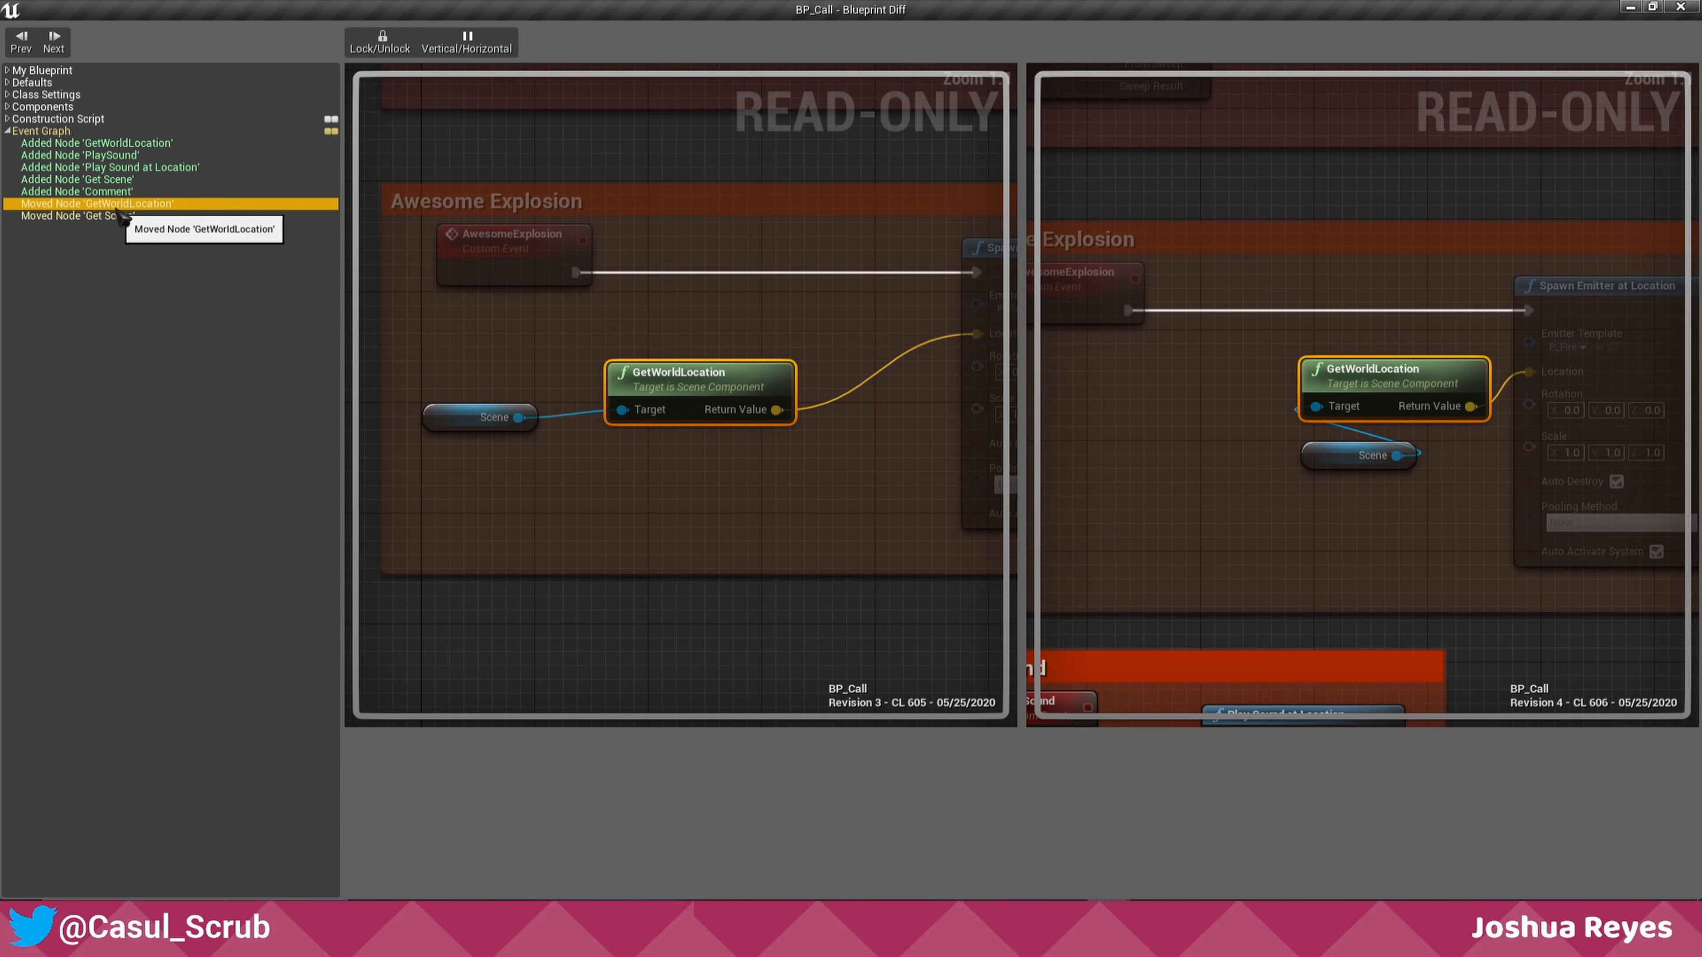
right_click_drag(1249, 516, 1399, 360)
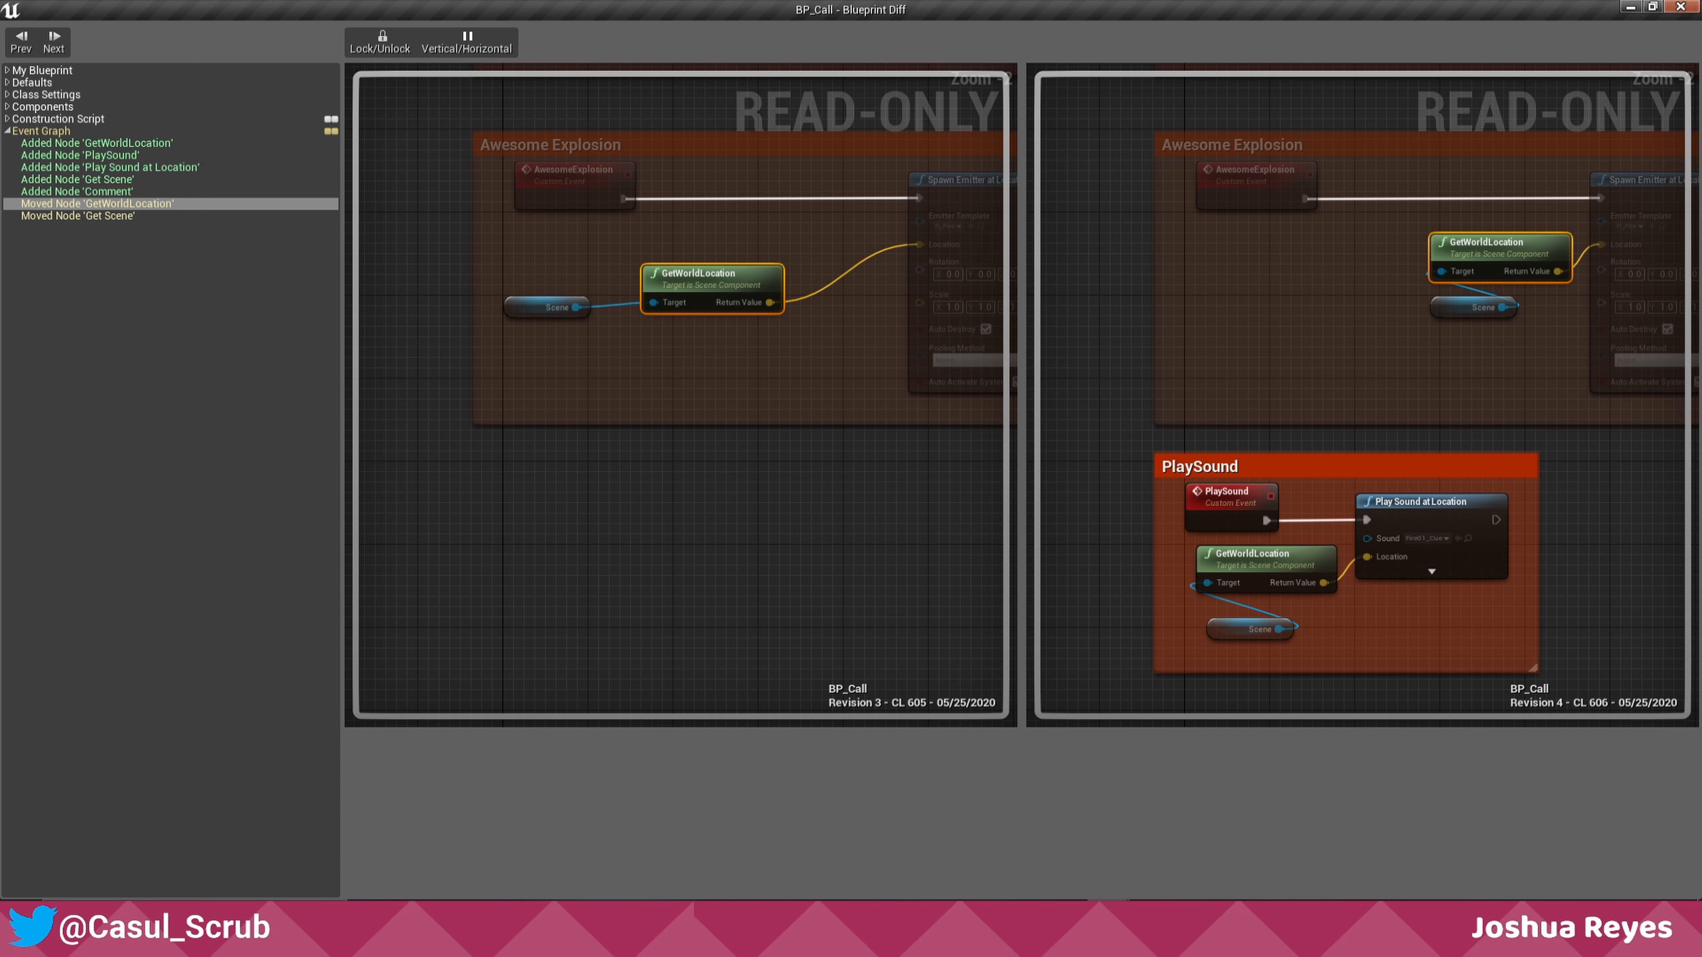
left_click(1680, 6)
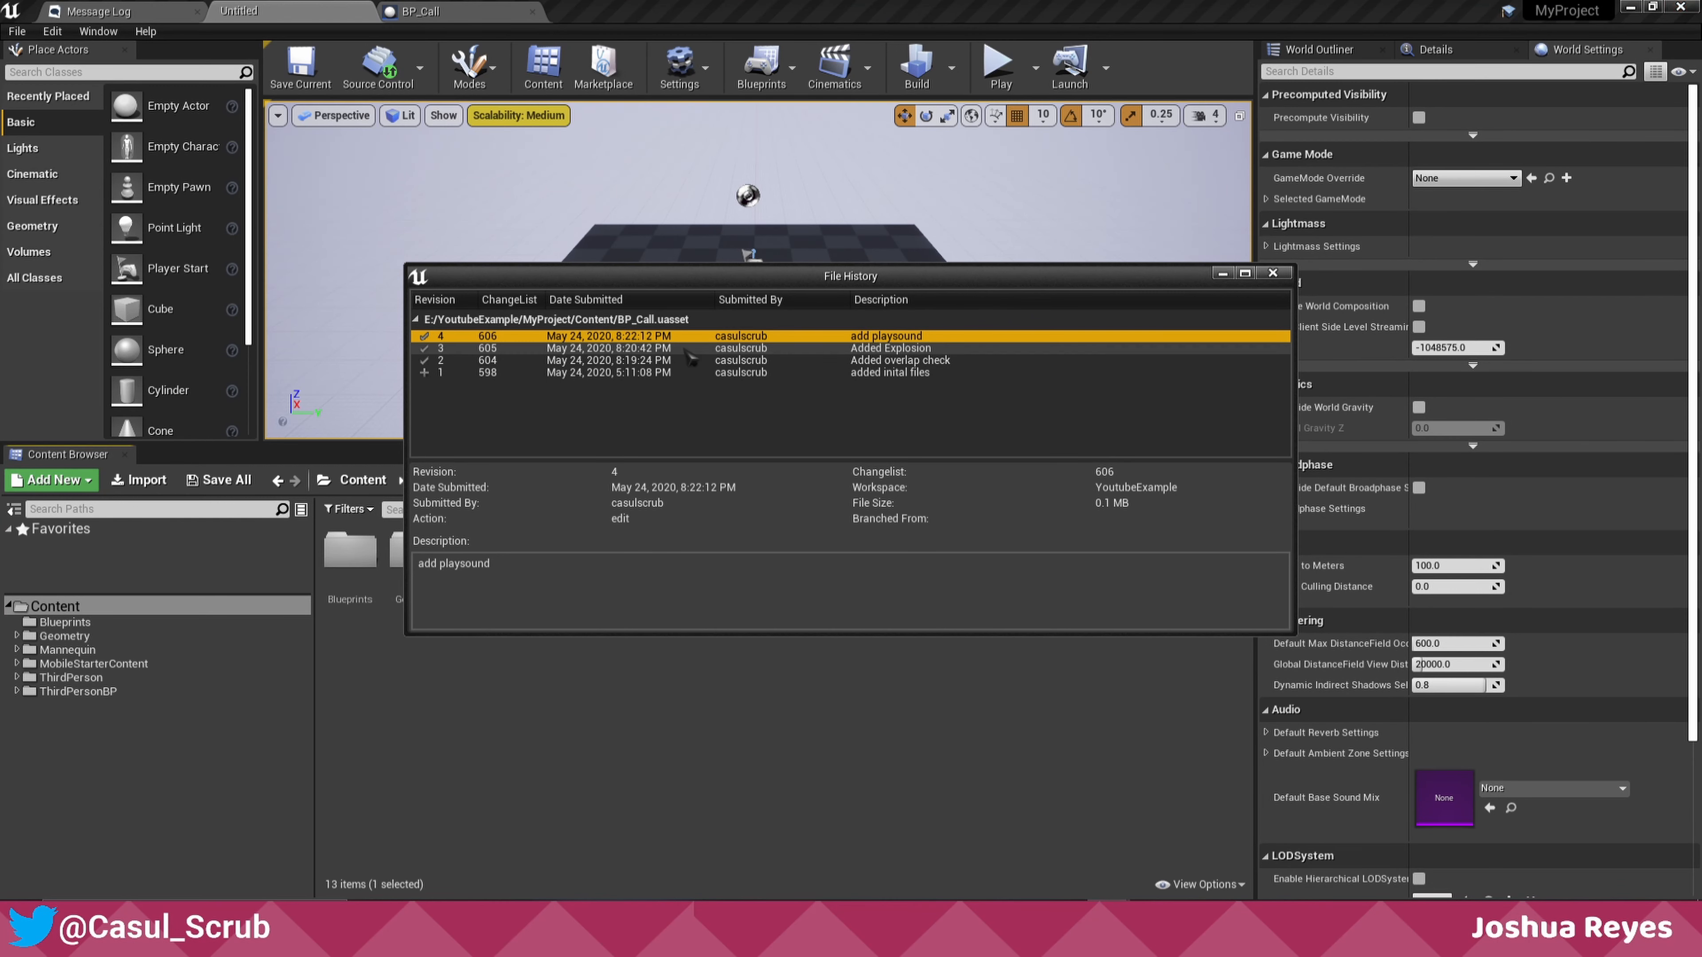
- Diff revision 3 of BP_Call (Added Explosion) against its previous revision and examine the Event Graph differences in a maximized window
right_click(525, 352)
left_click(562, 360)
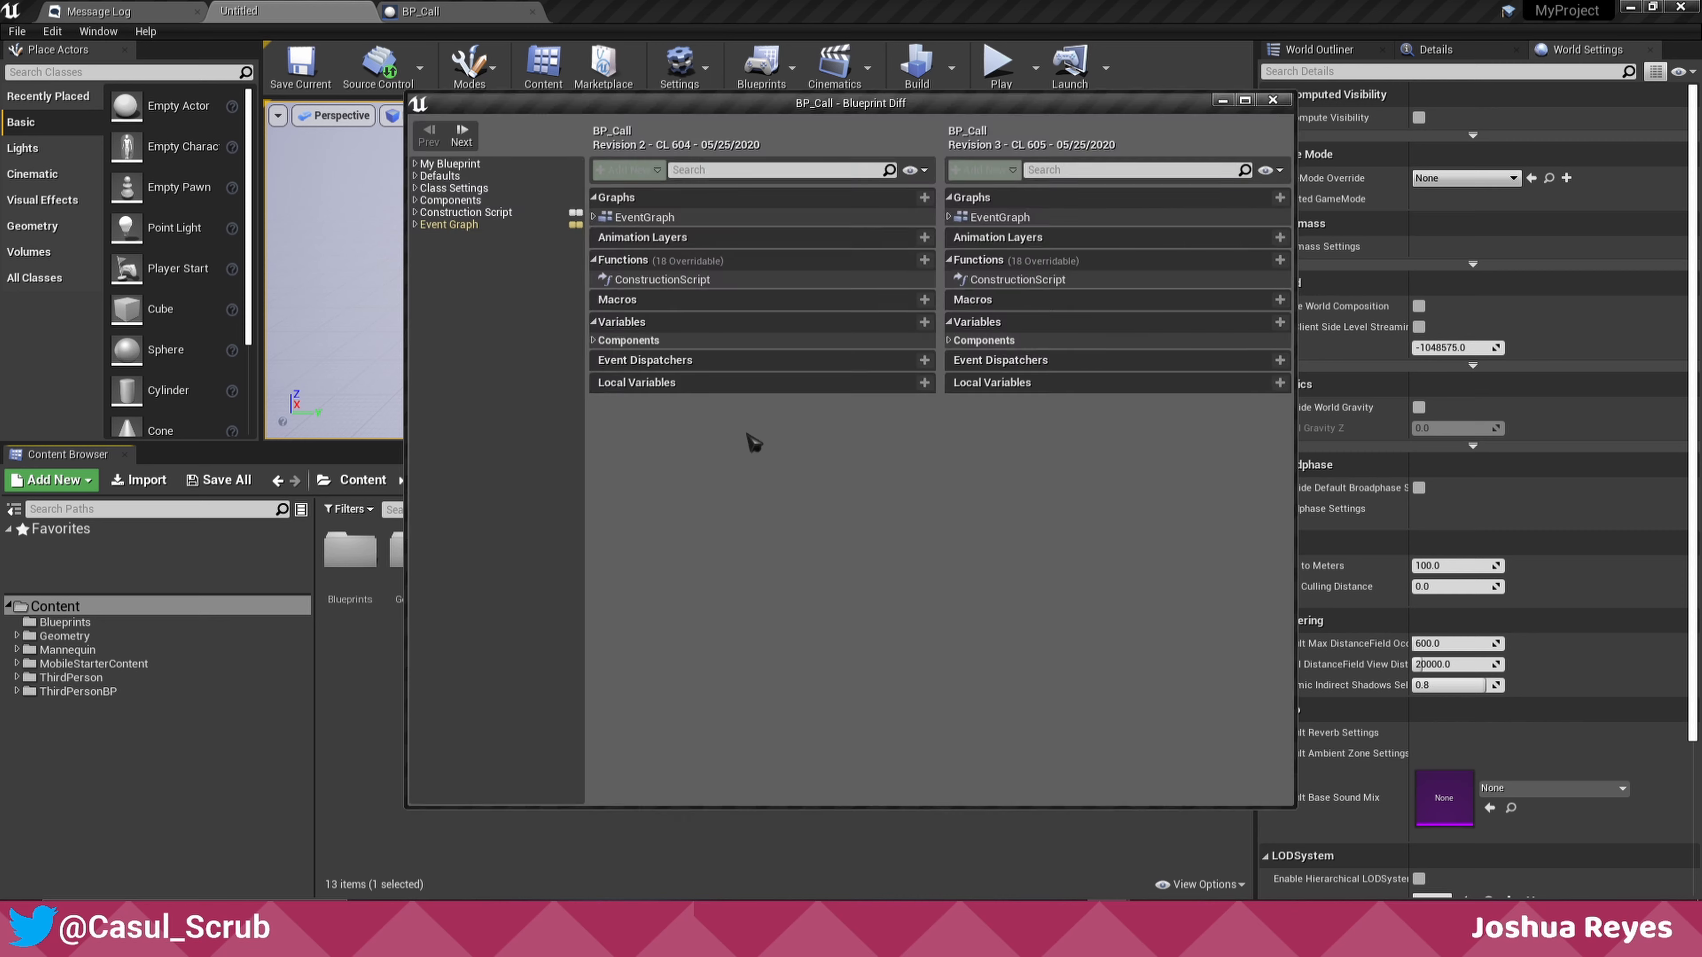
left_click(415, 225)
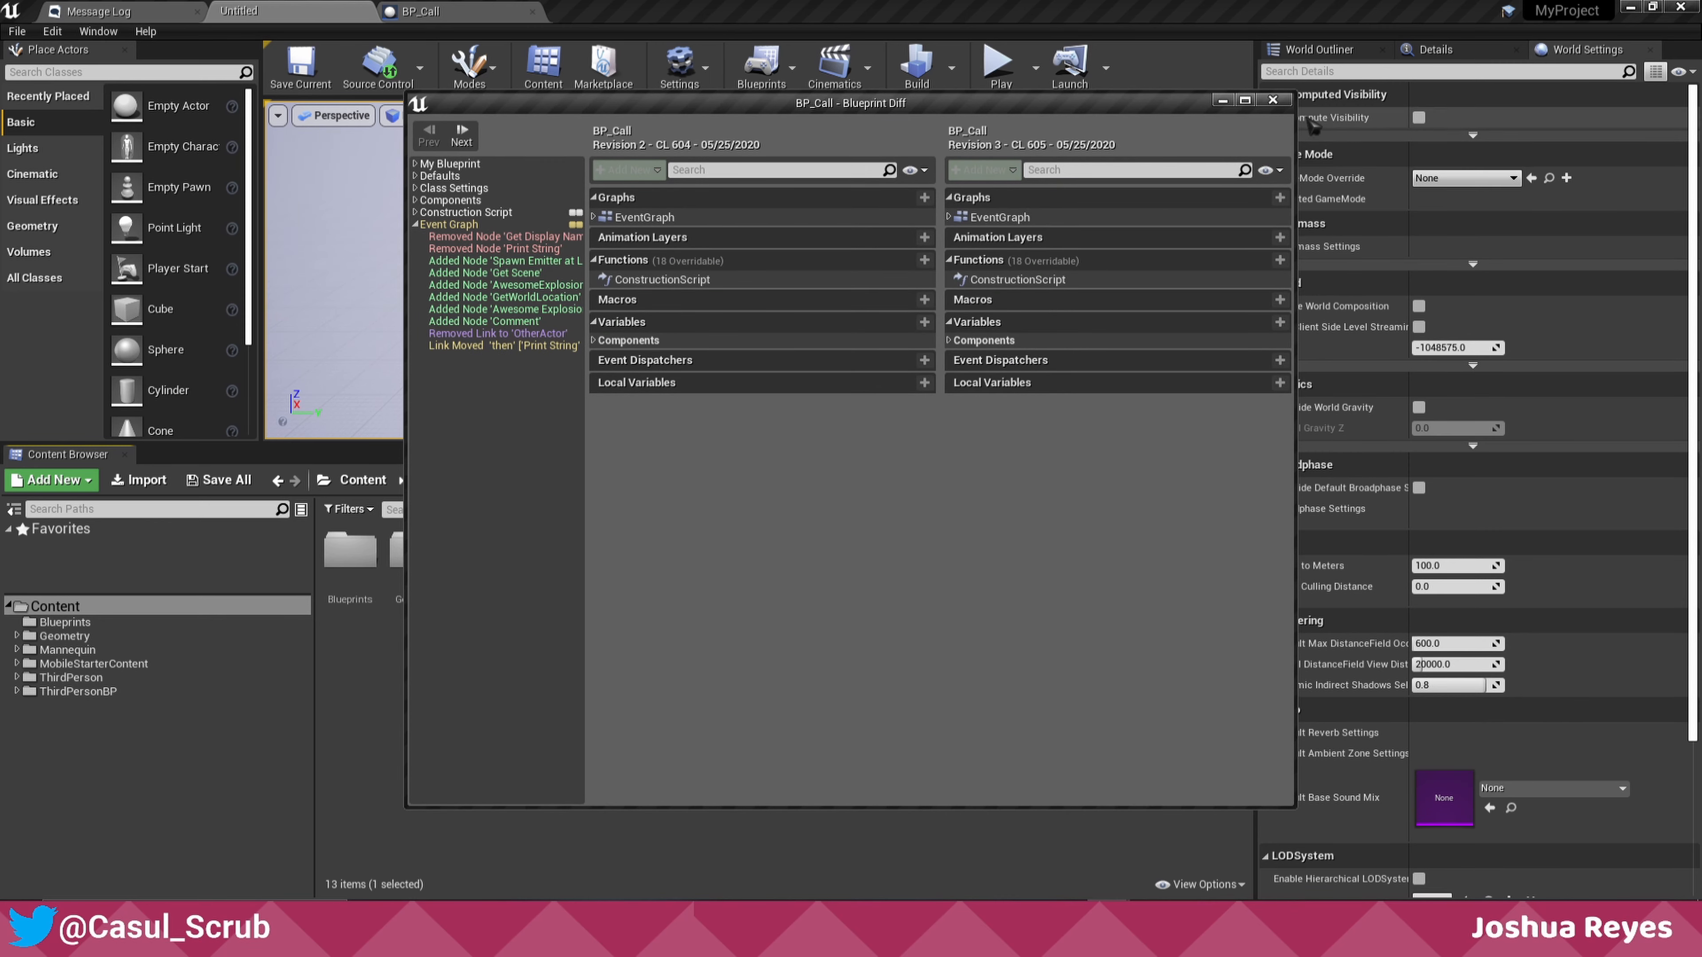
left_click(1244, 100)
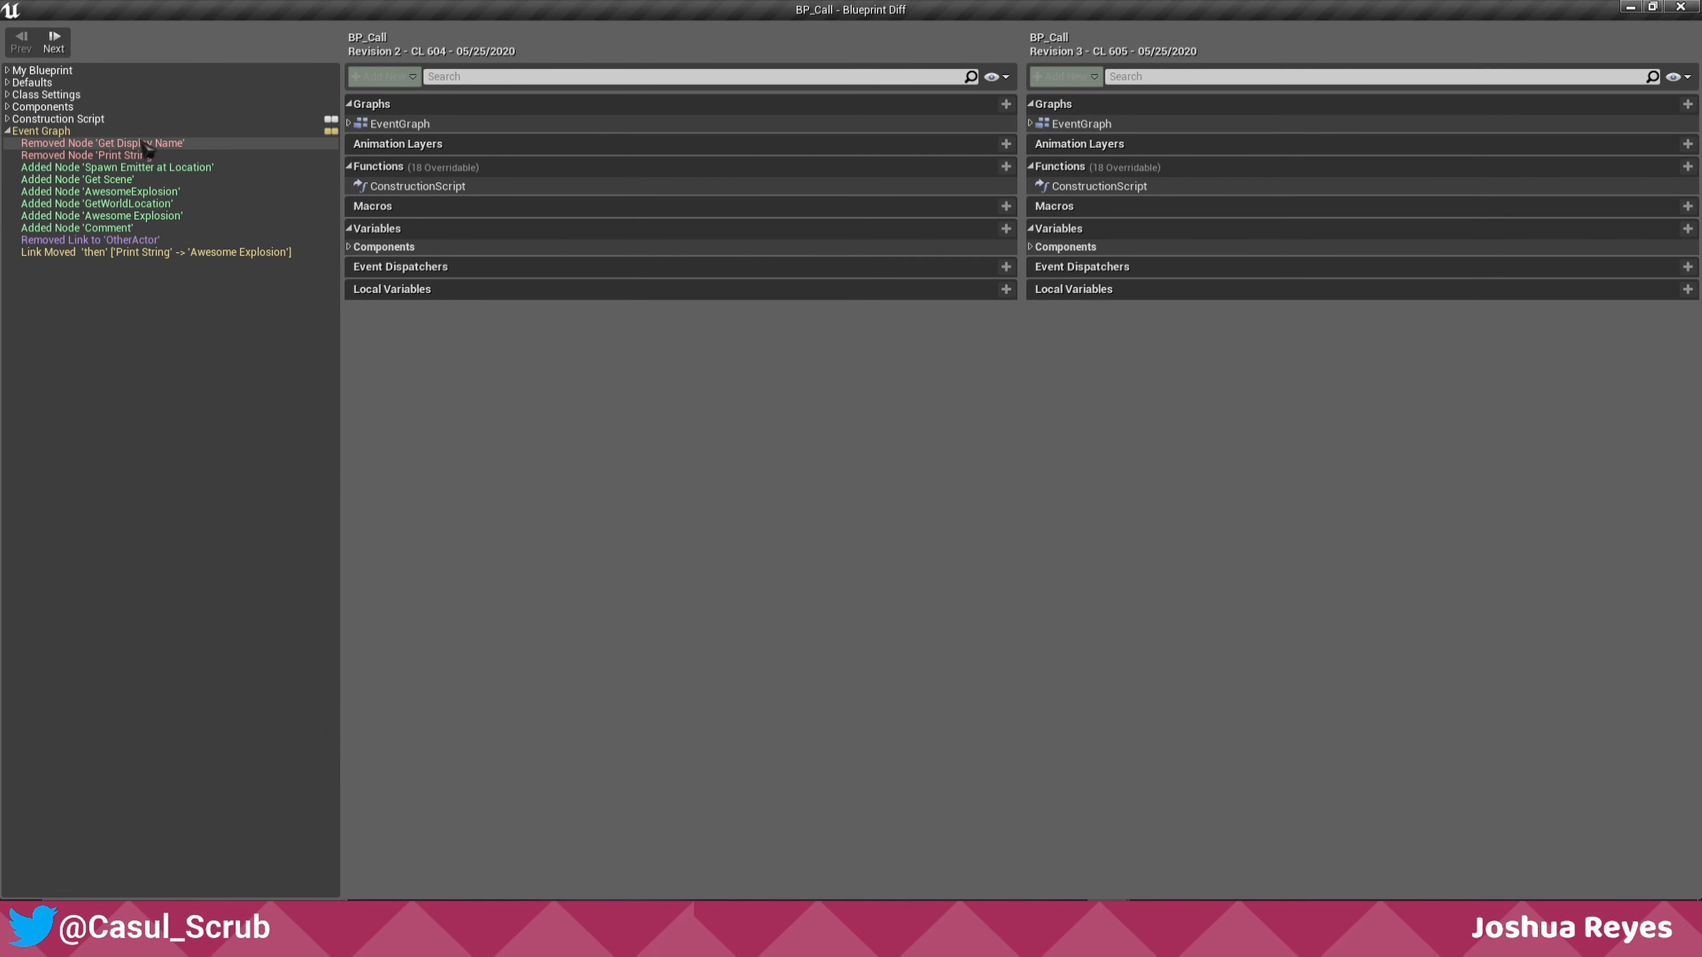
left_click(134, 131)
scroll(732, 408, "down", 5)
right_click_drag(778, 474, 738, 223)
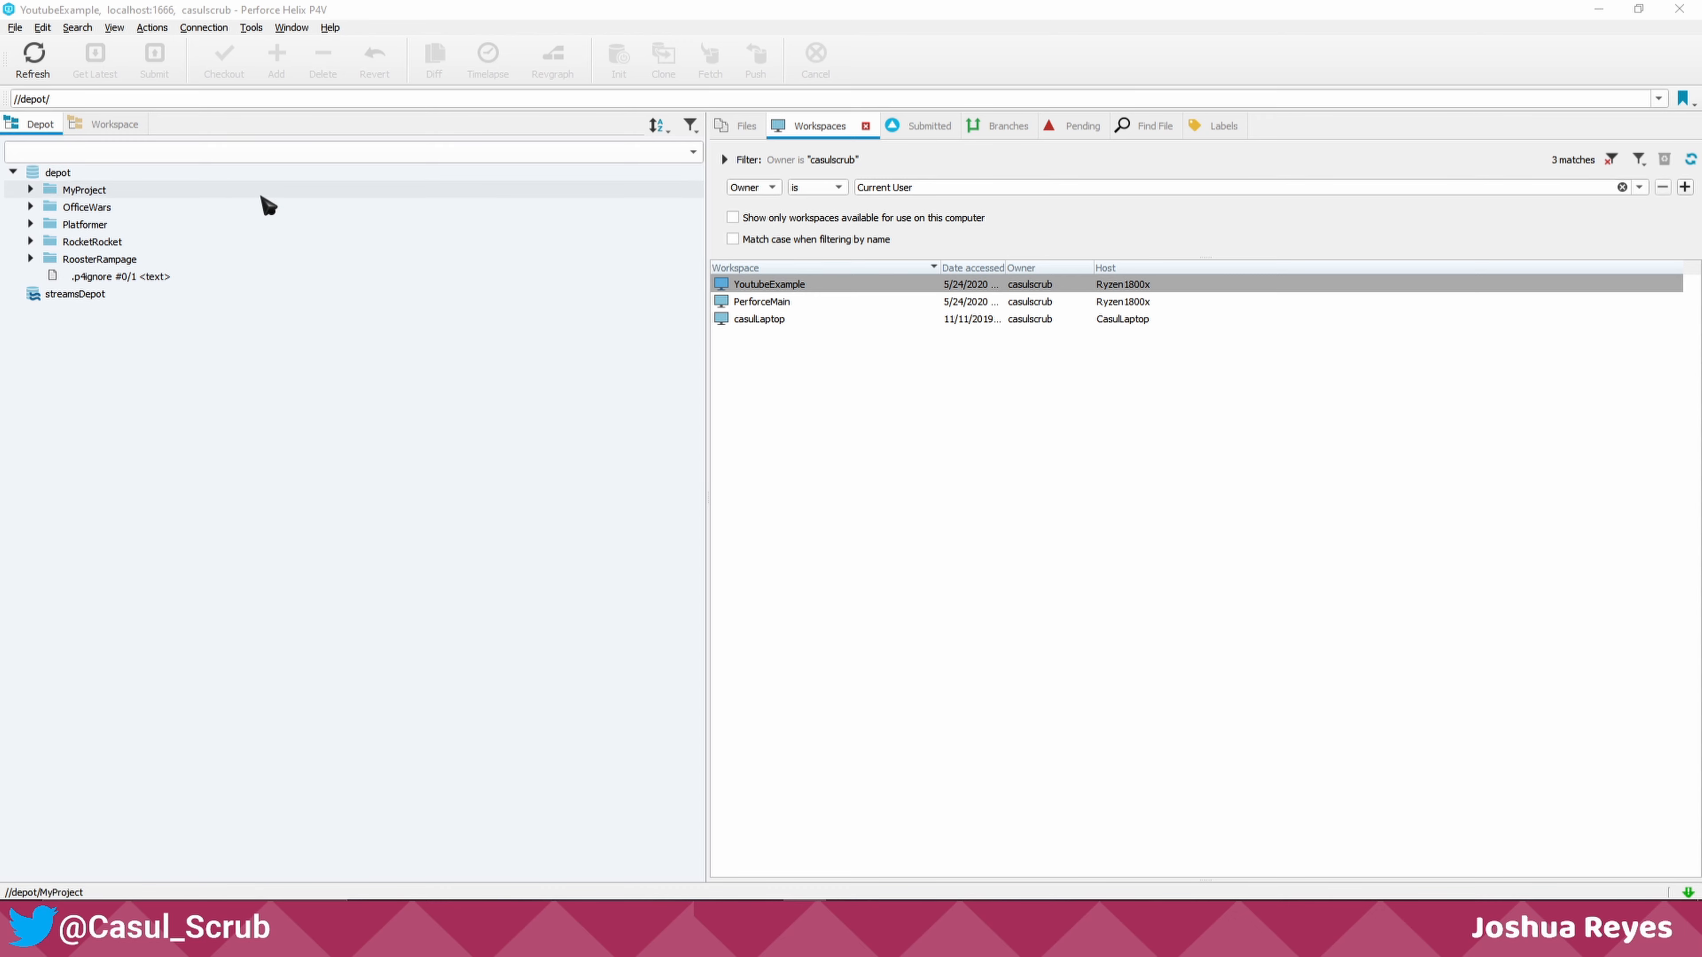
- Show the workspaces list and delete the YoutubeExample workspace from the Perforce server
left_click(807, 285)
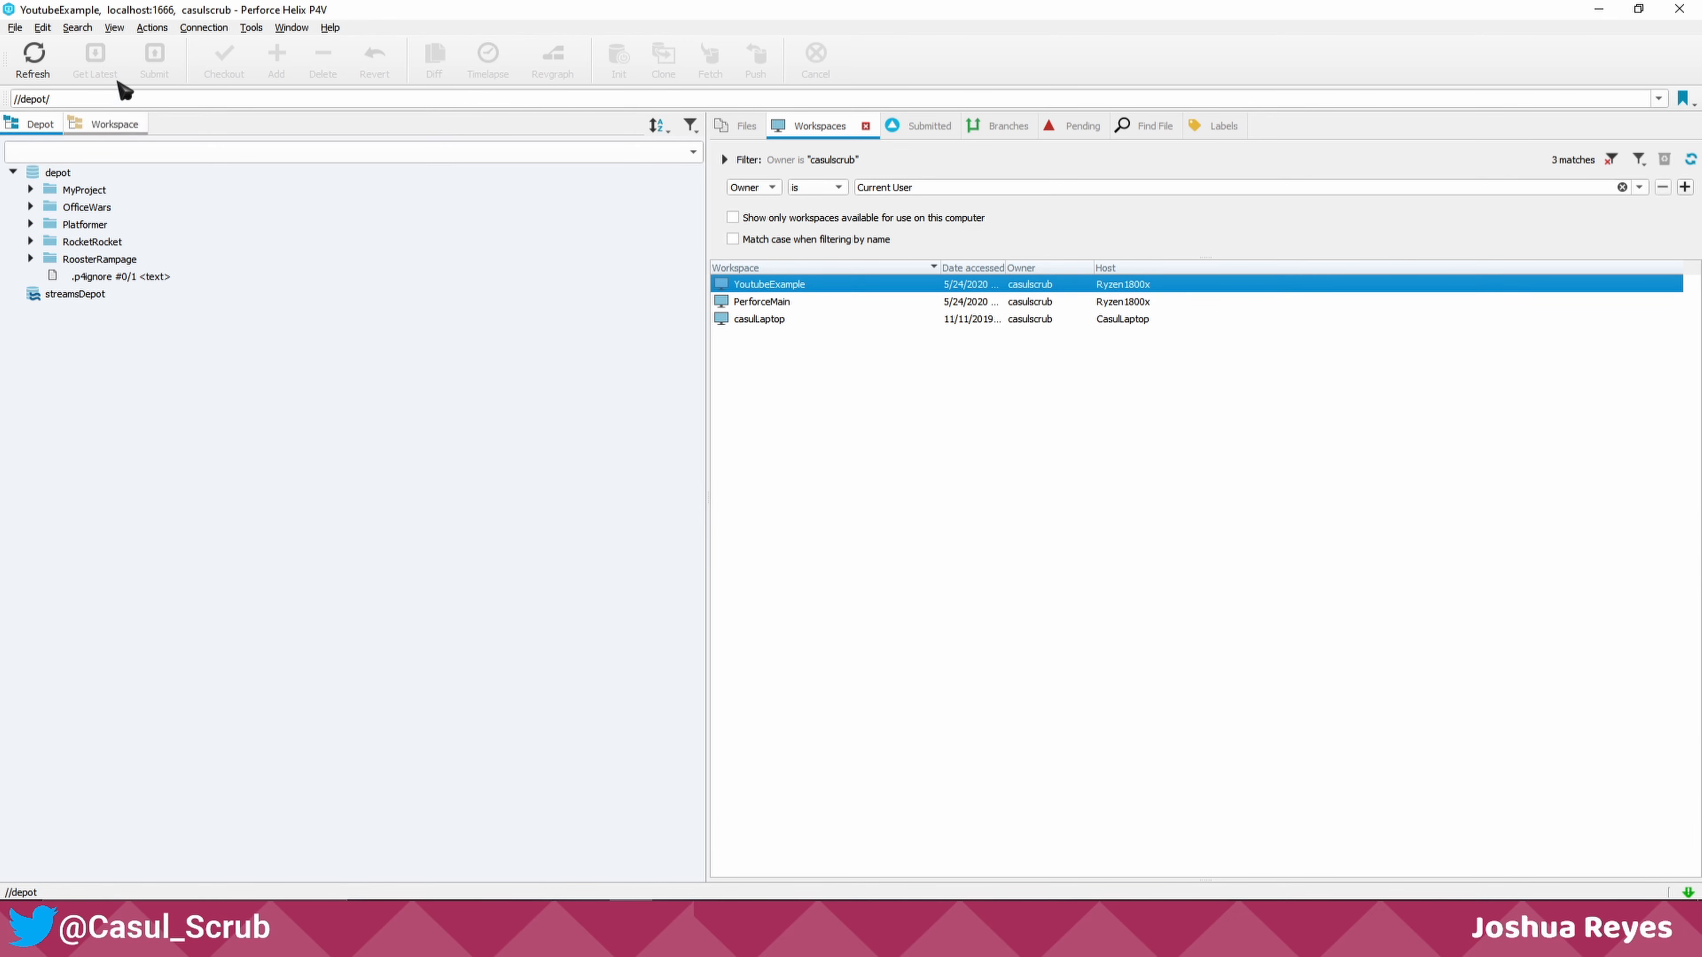
left_click(114, 27)
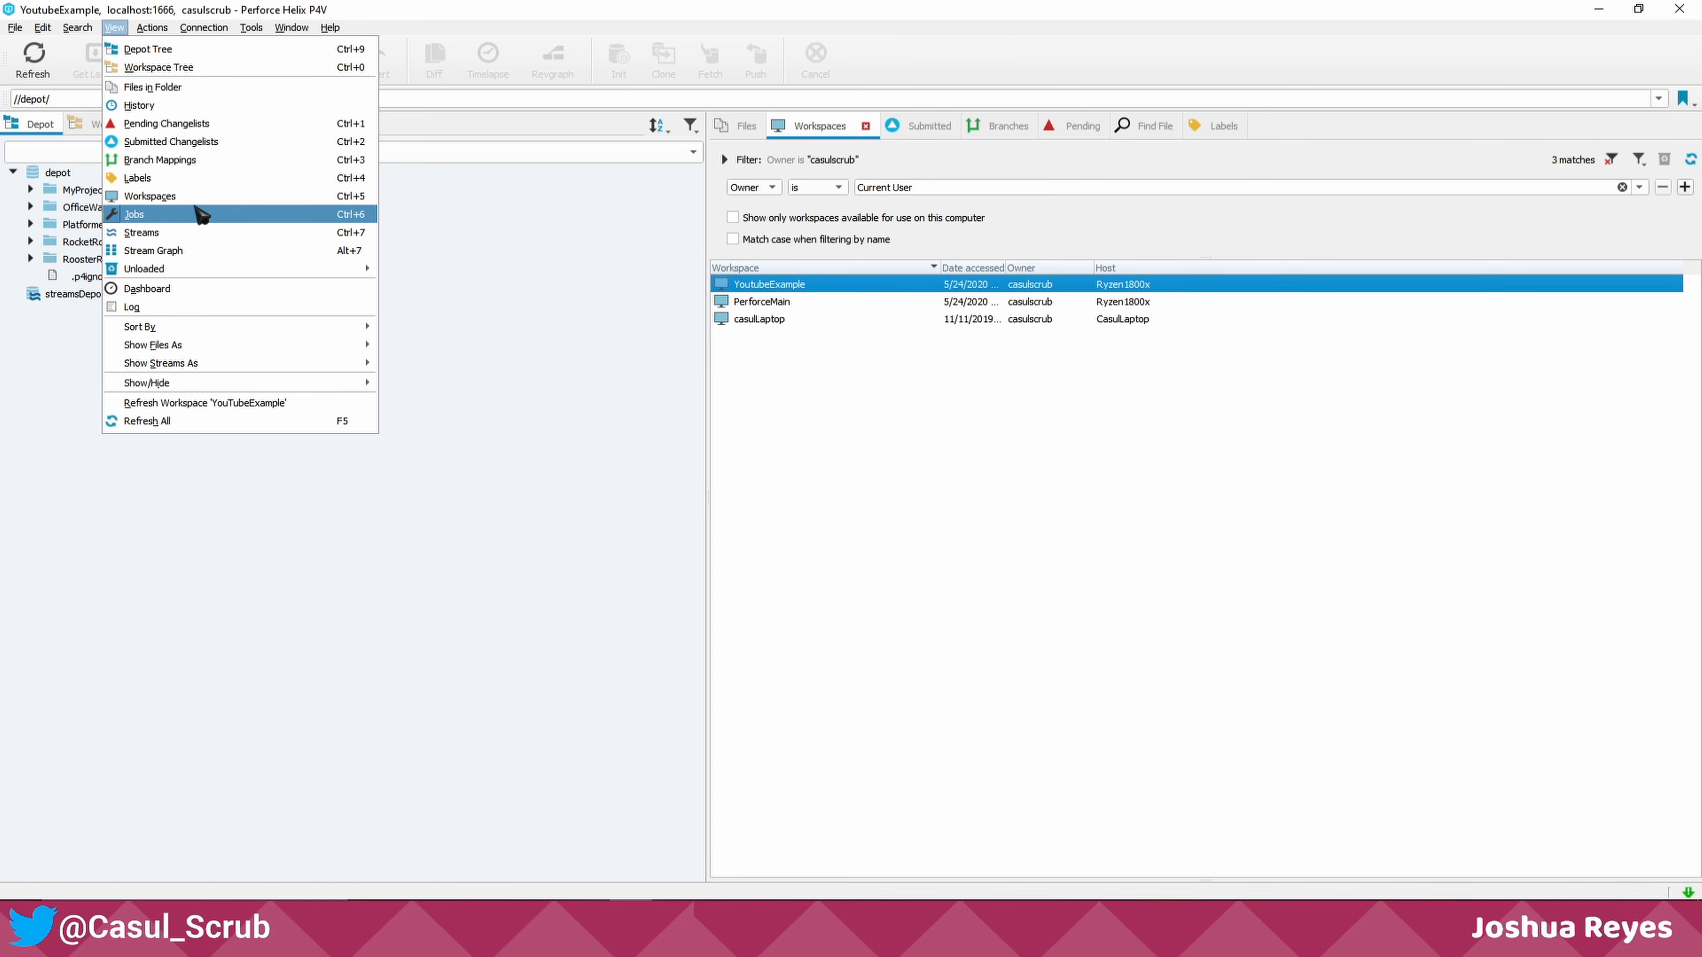
left_click(200, 197)
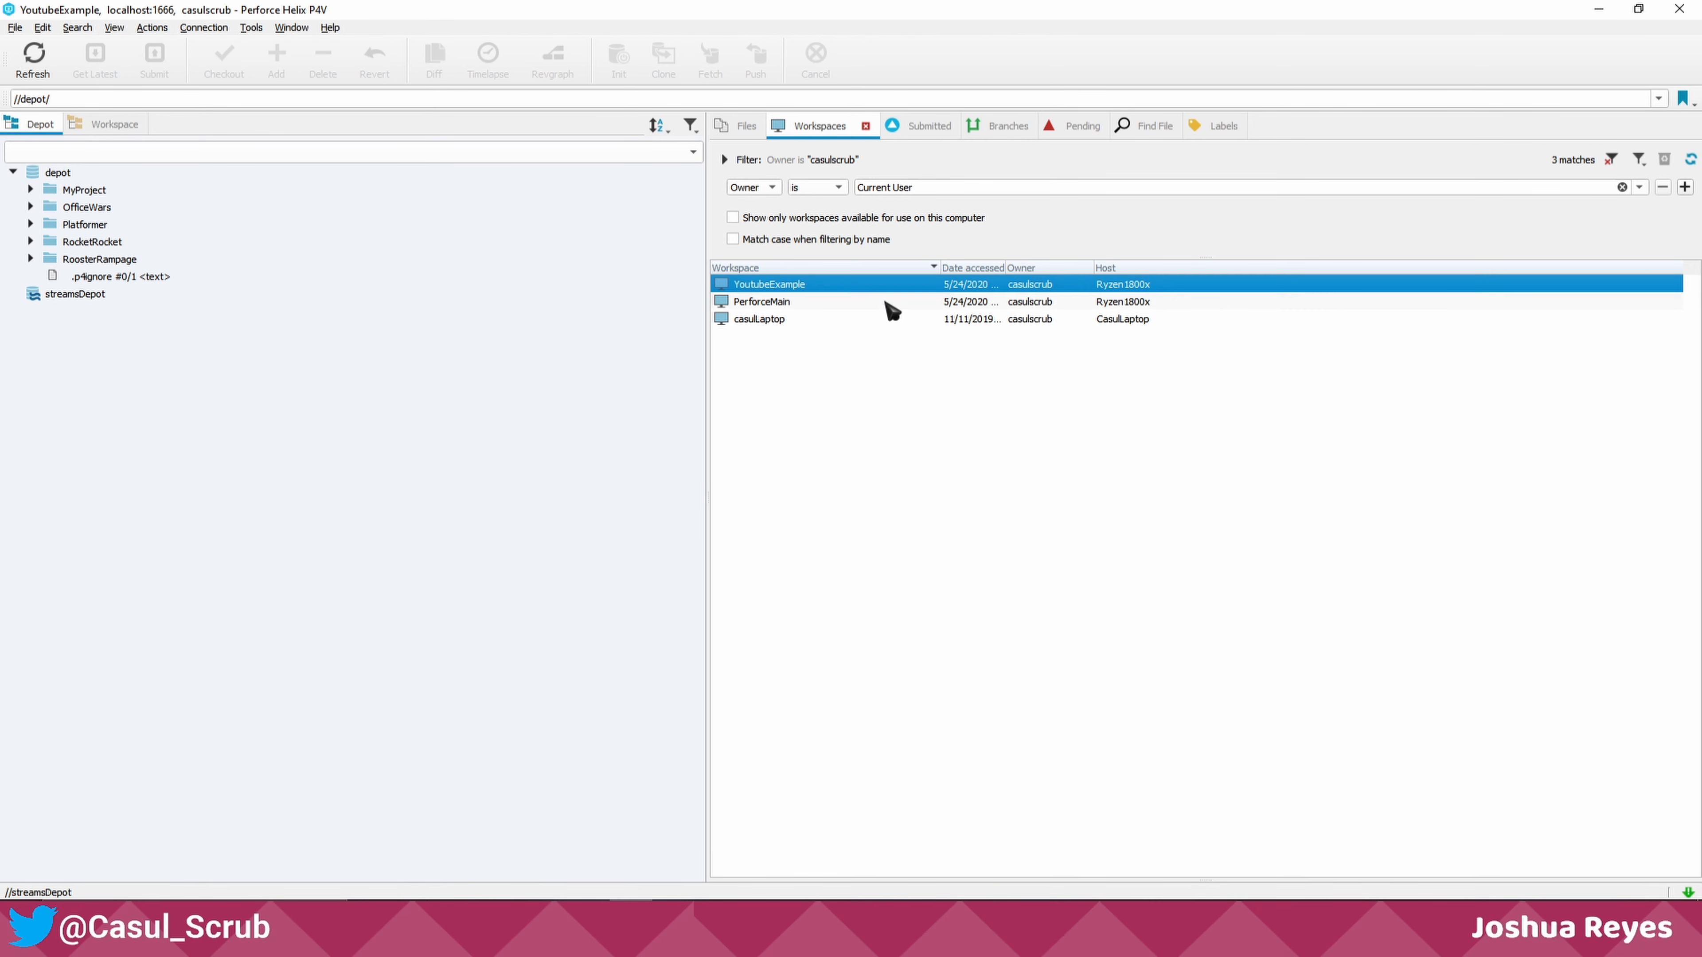
right_click(796, 284)
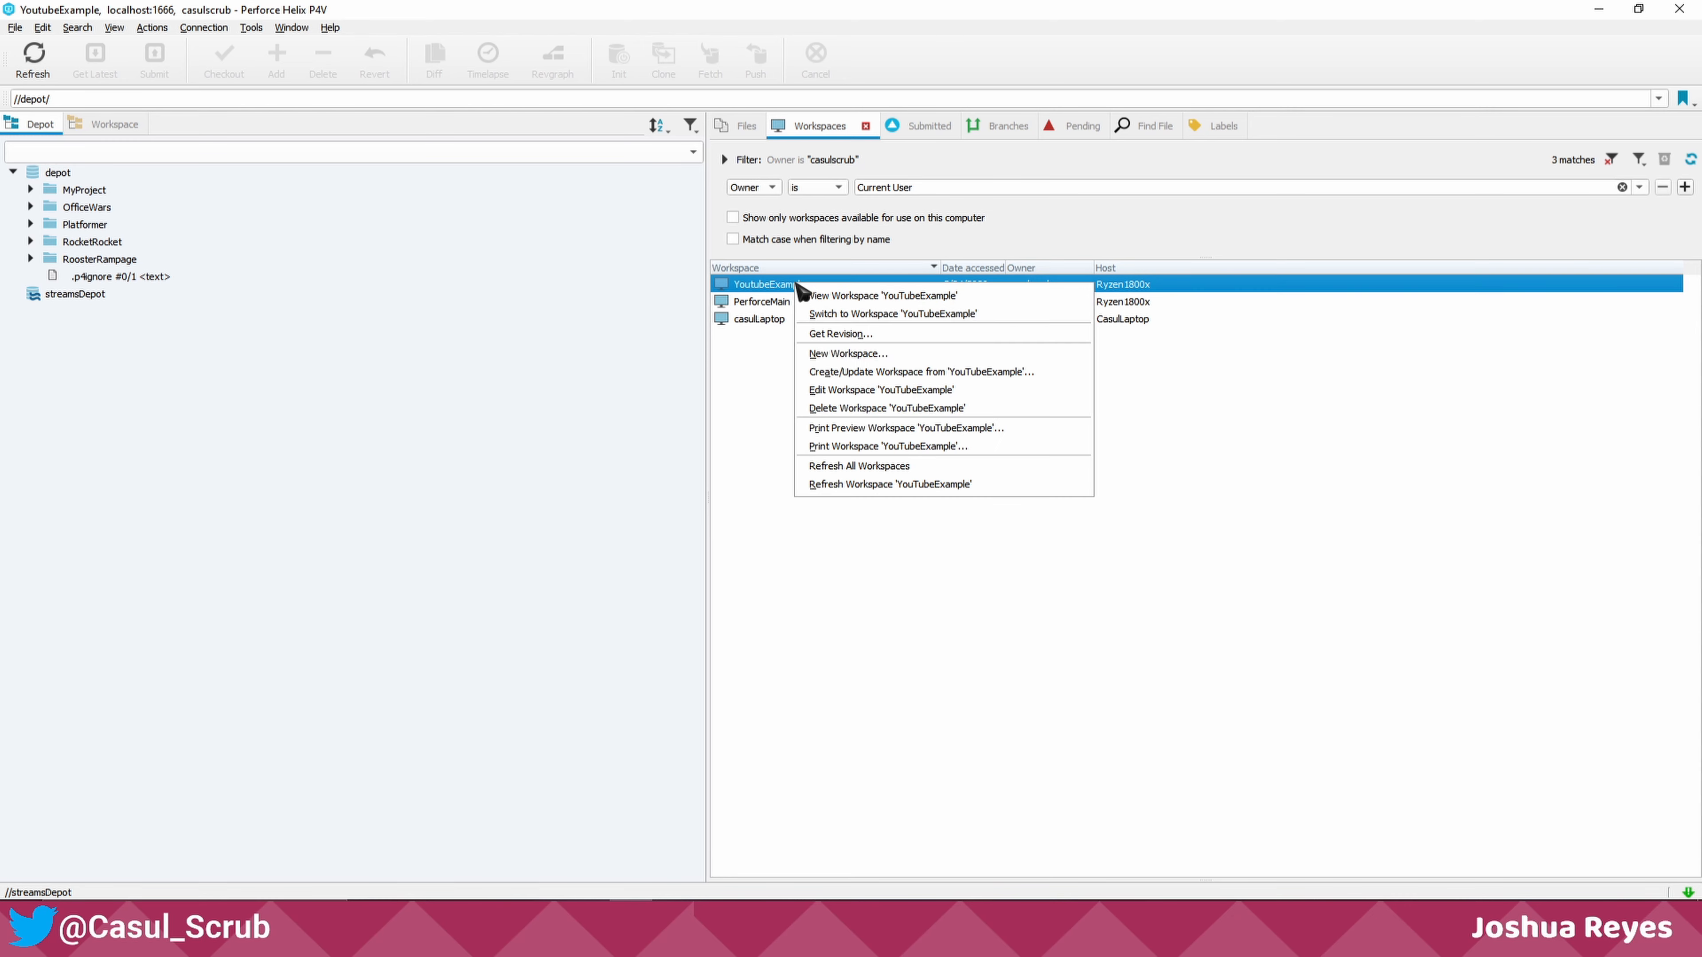
left_click(913, 410)
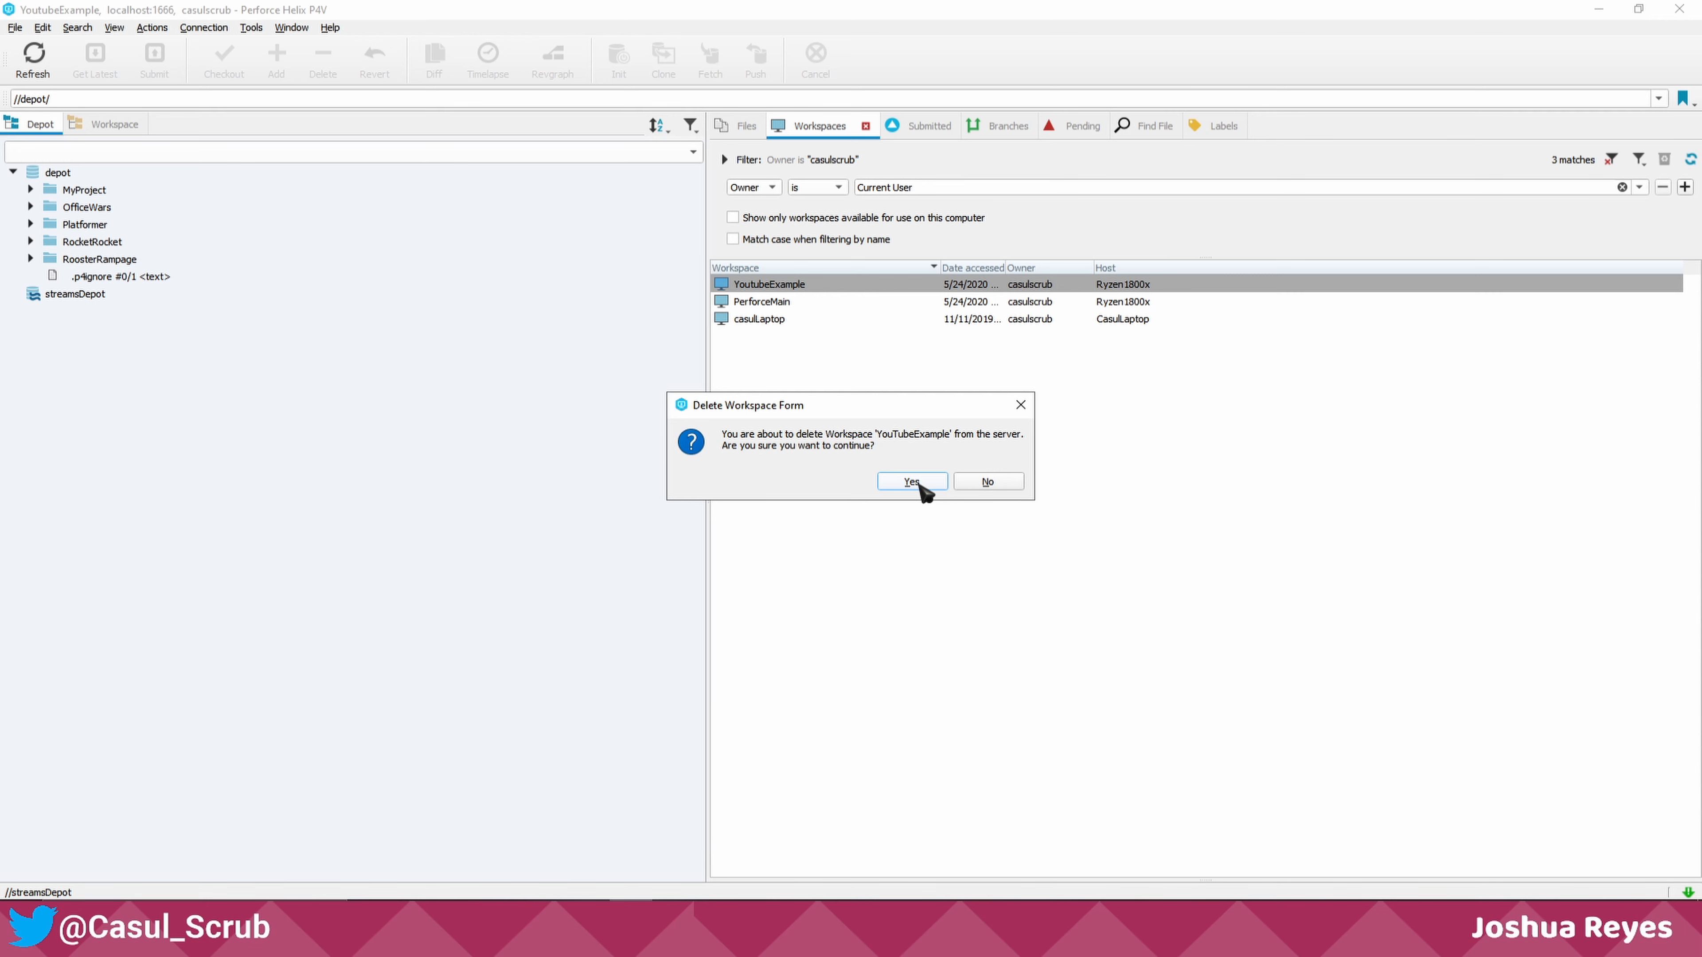
left_click(922, 487)
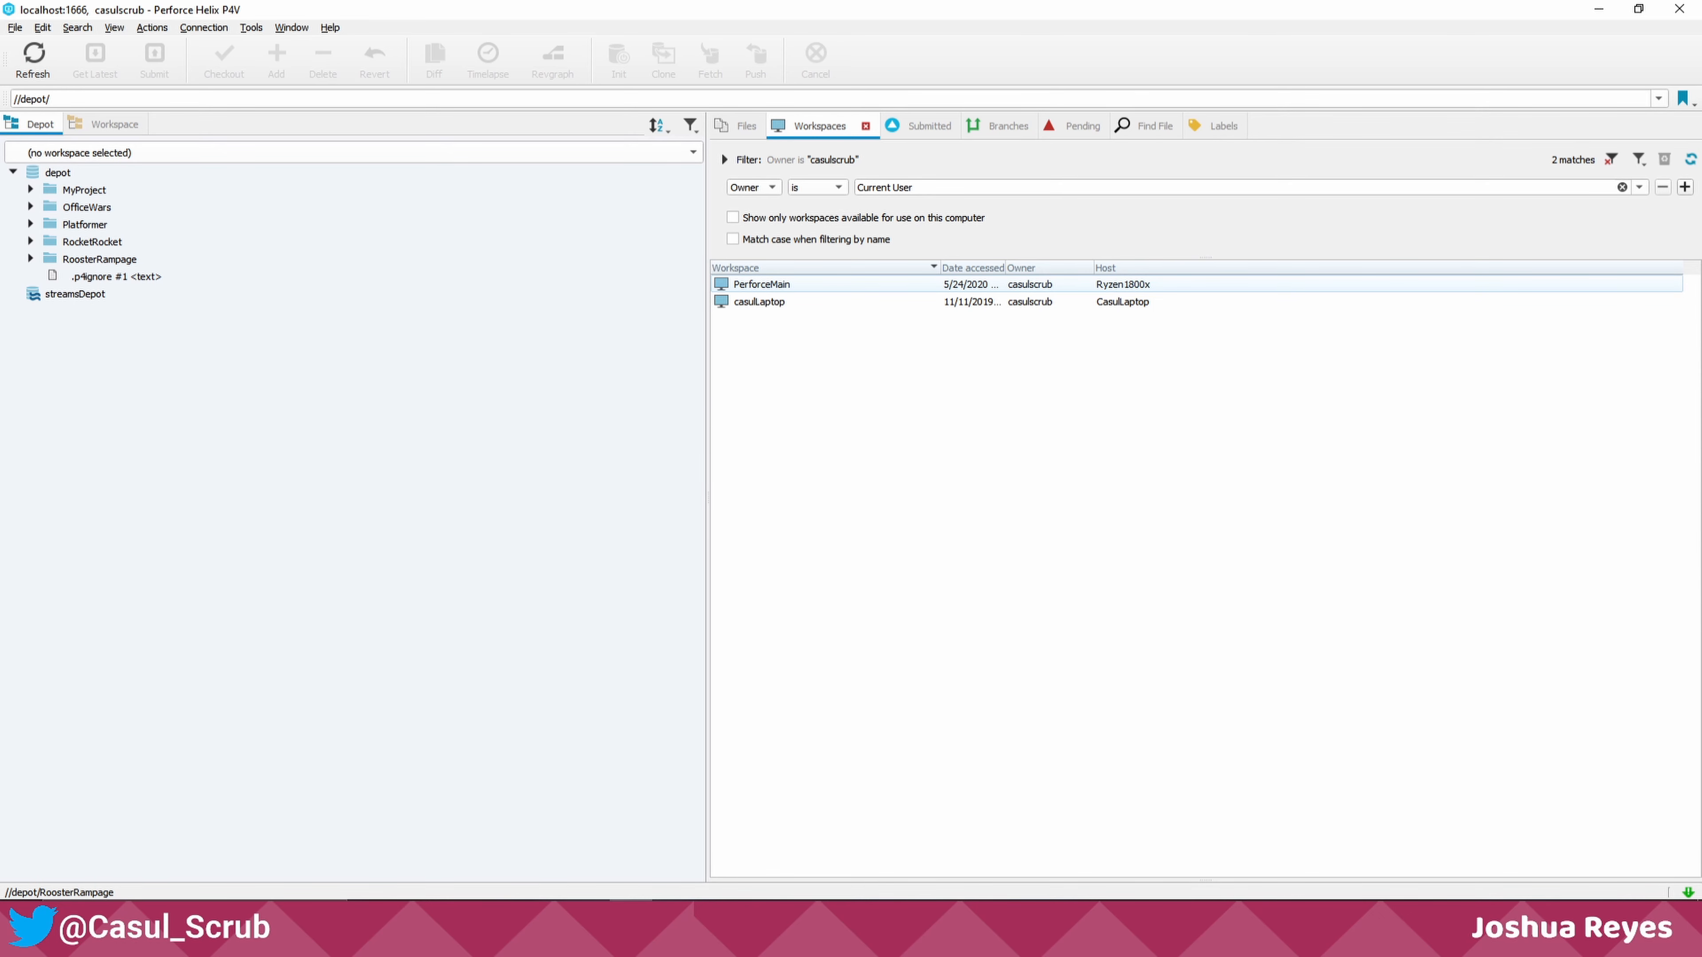
- Switch to File Explorer, look through the local MyProject folder inside YoutubeExample, and return to P4V
left_click(804, 918)
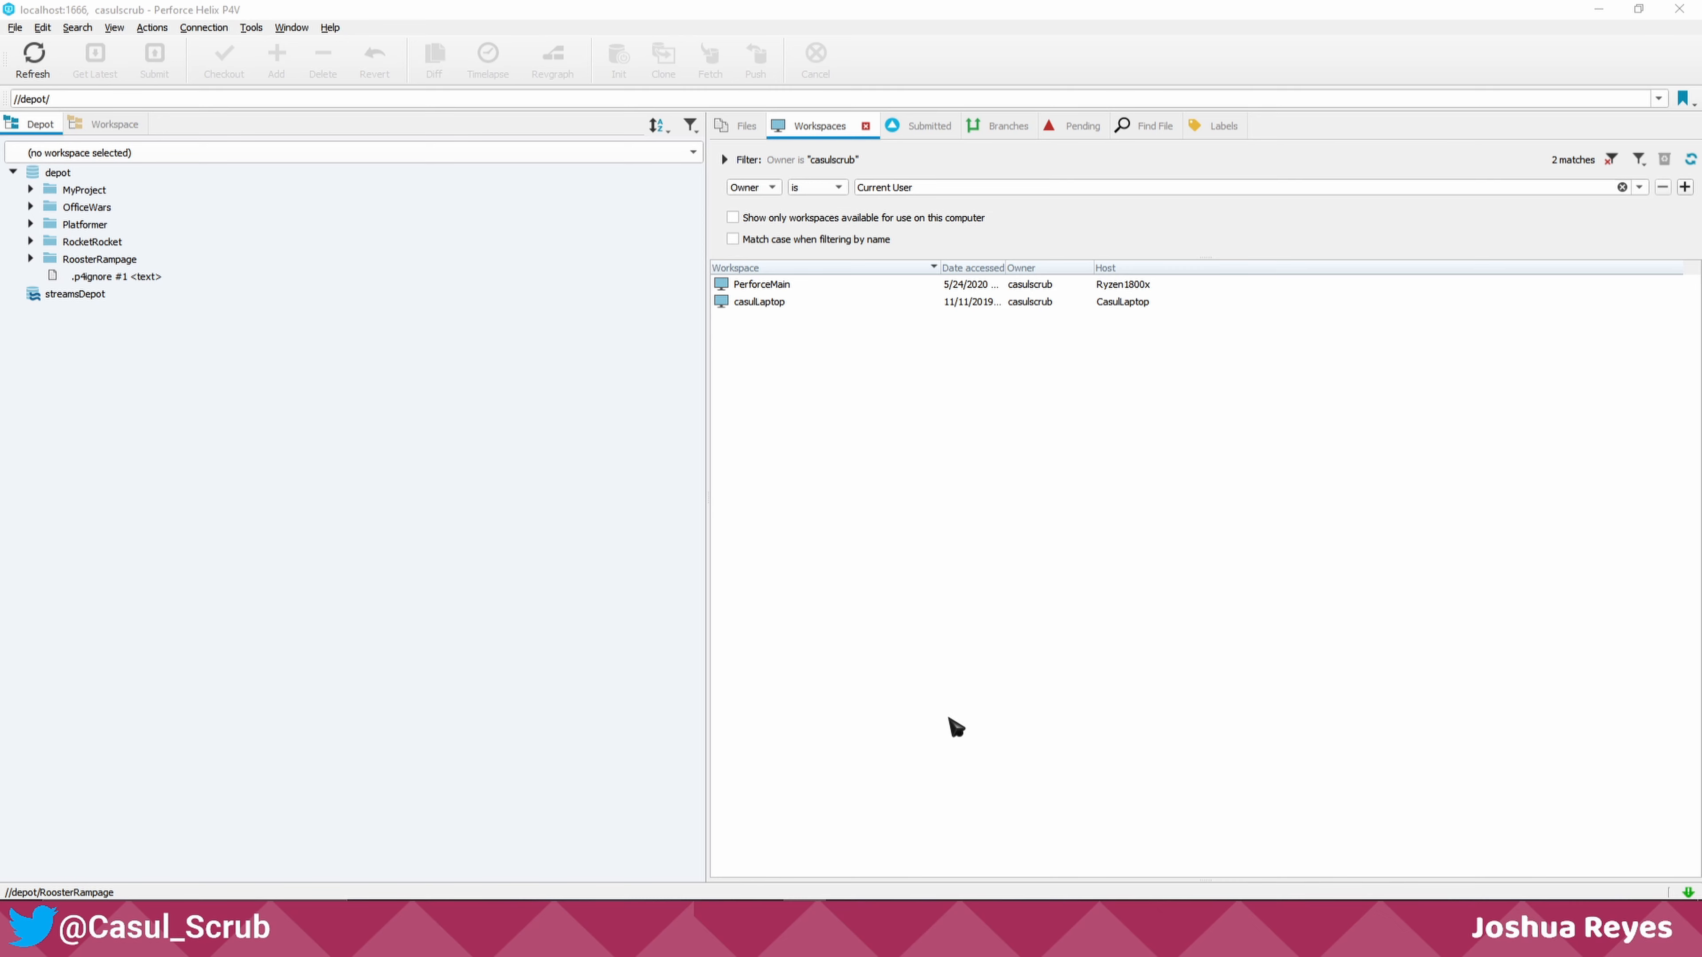
mouse_move(586, 918)
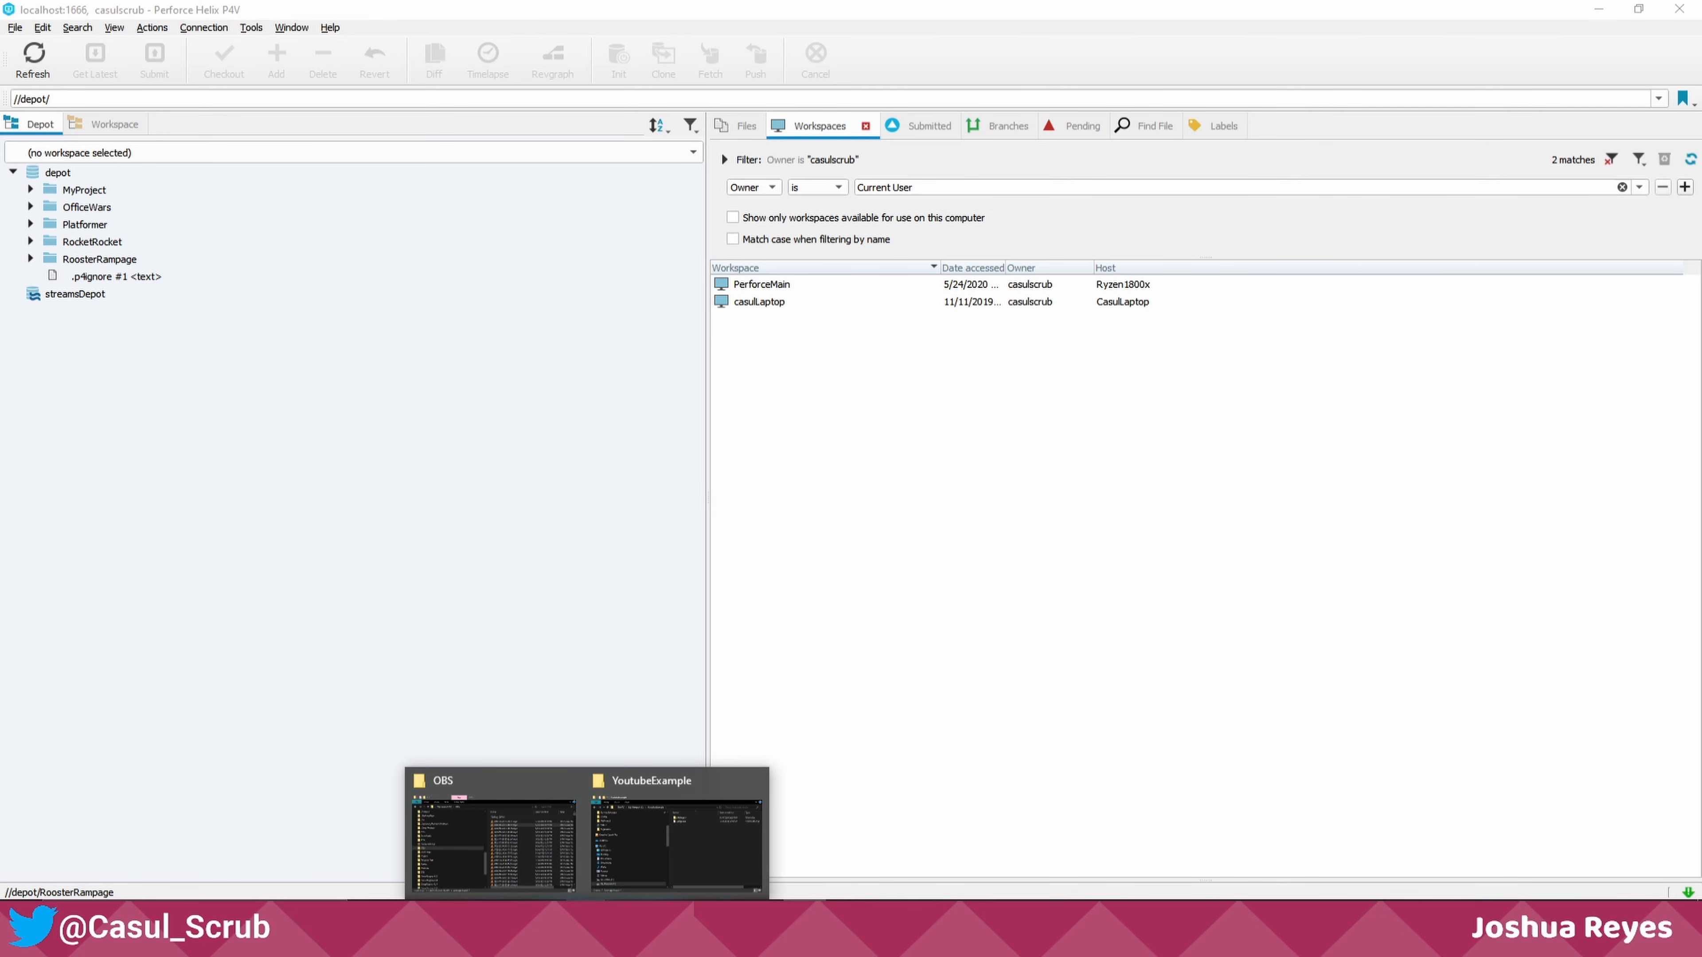
left_click(680, 884)
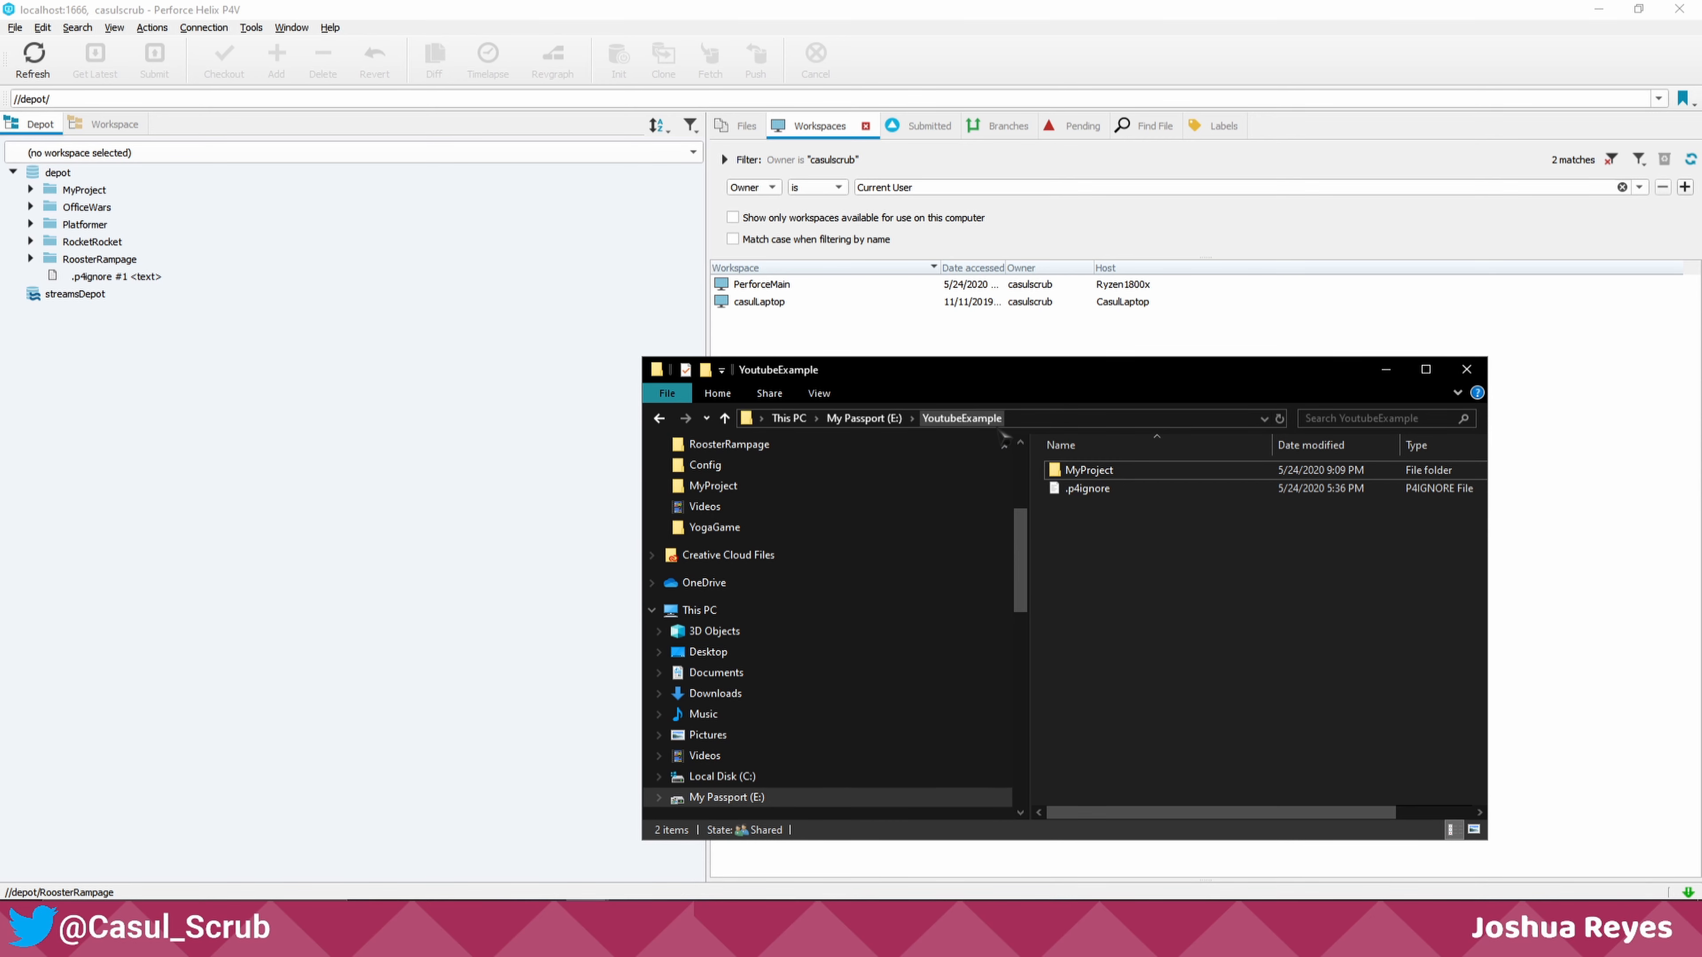
double_click(1097, 469)
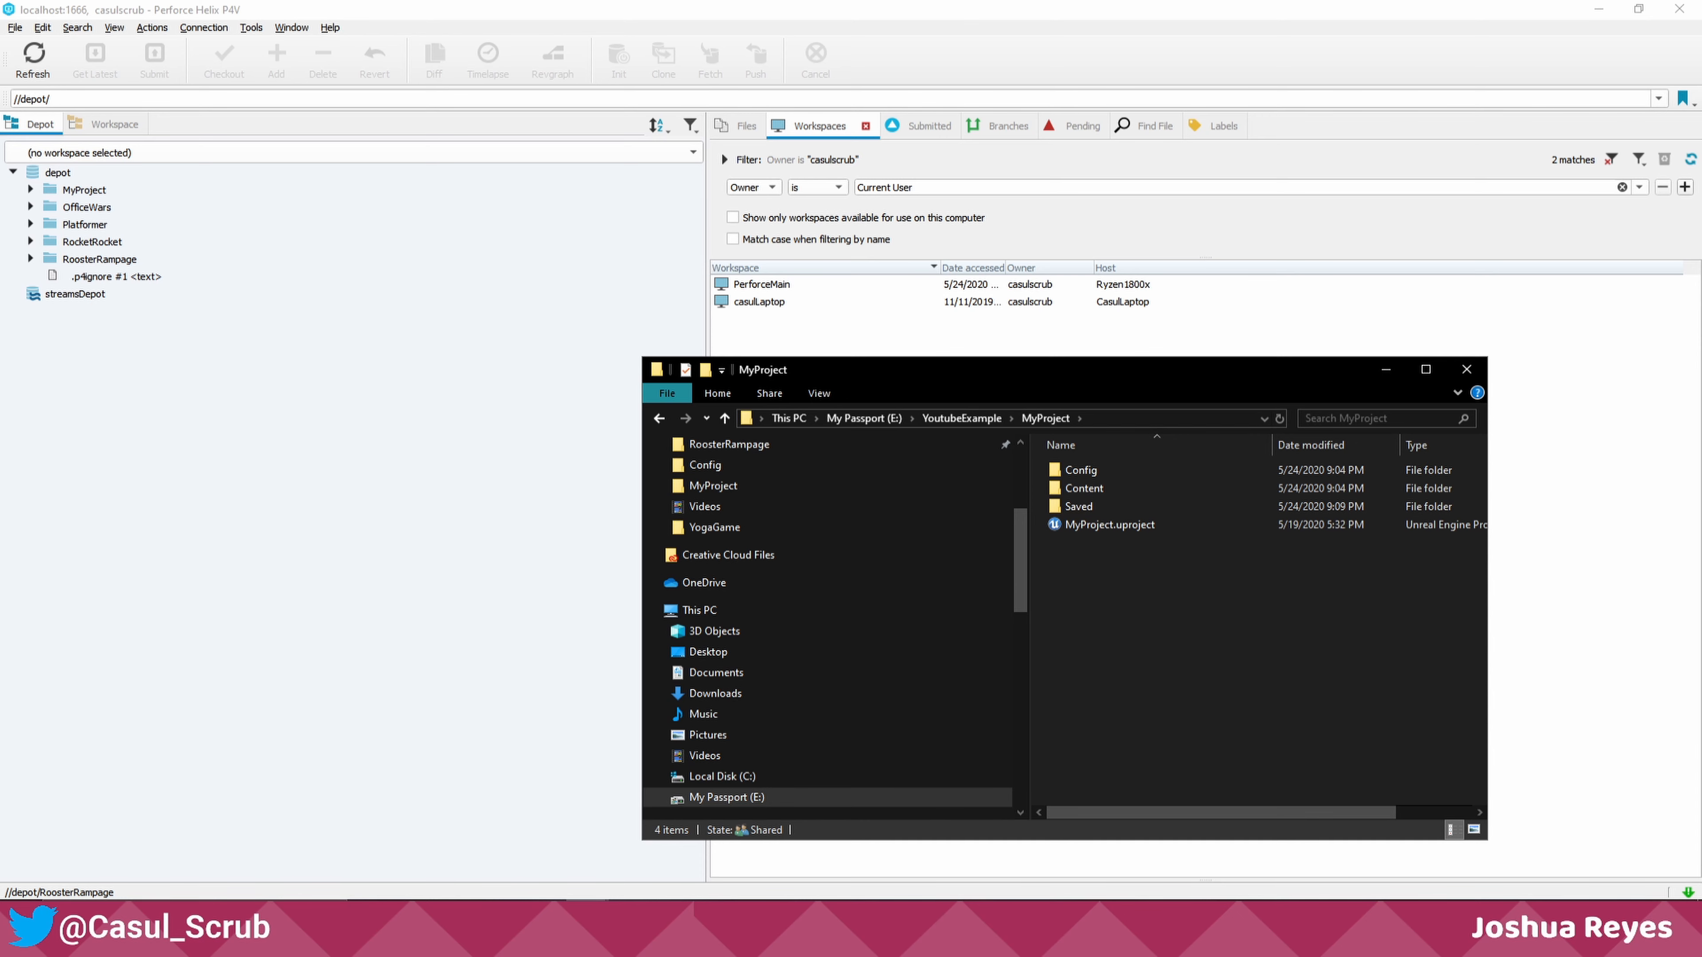
left_click(385, 587)
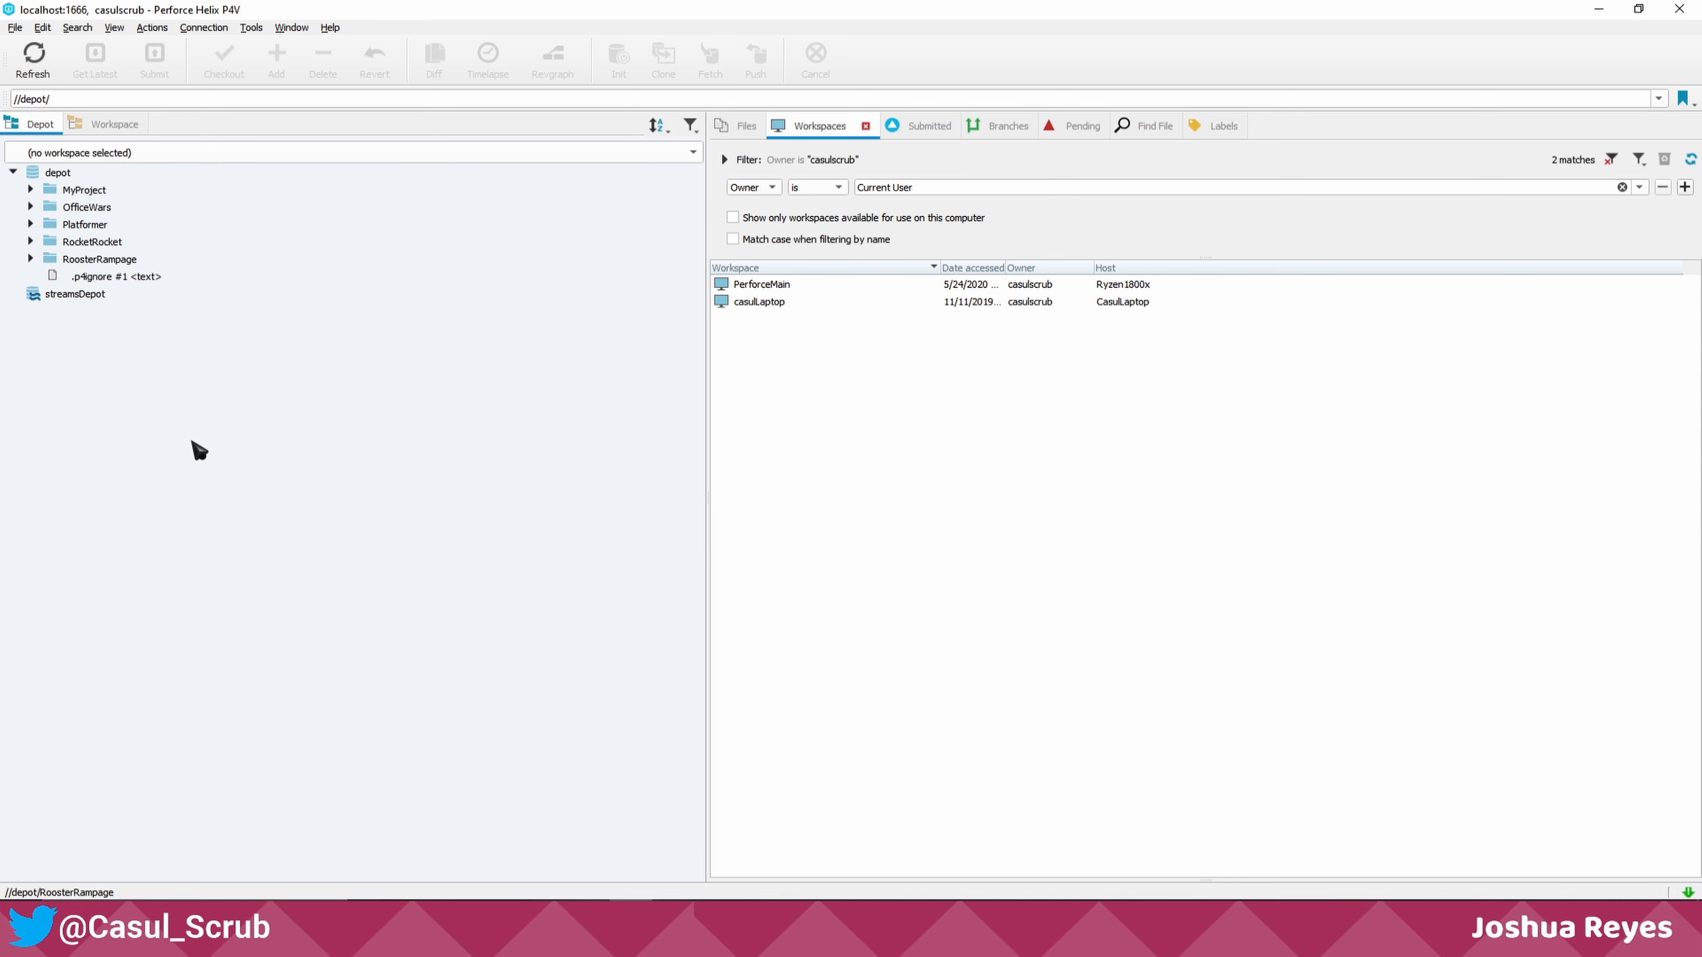
- Open the Helix Admin administration tool and expand the depot folder tree in its depots view
left_click(221, 28)
mouse_move(251, 27)
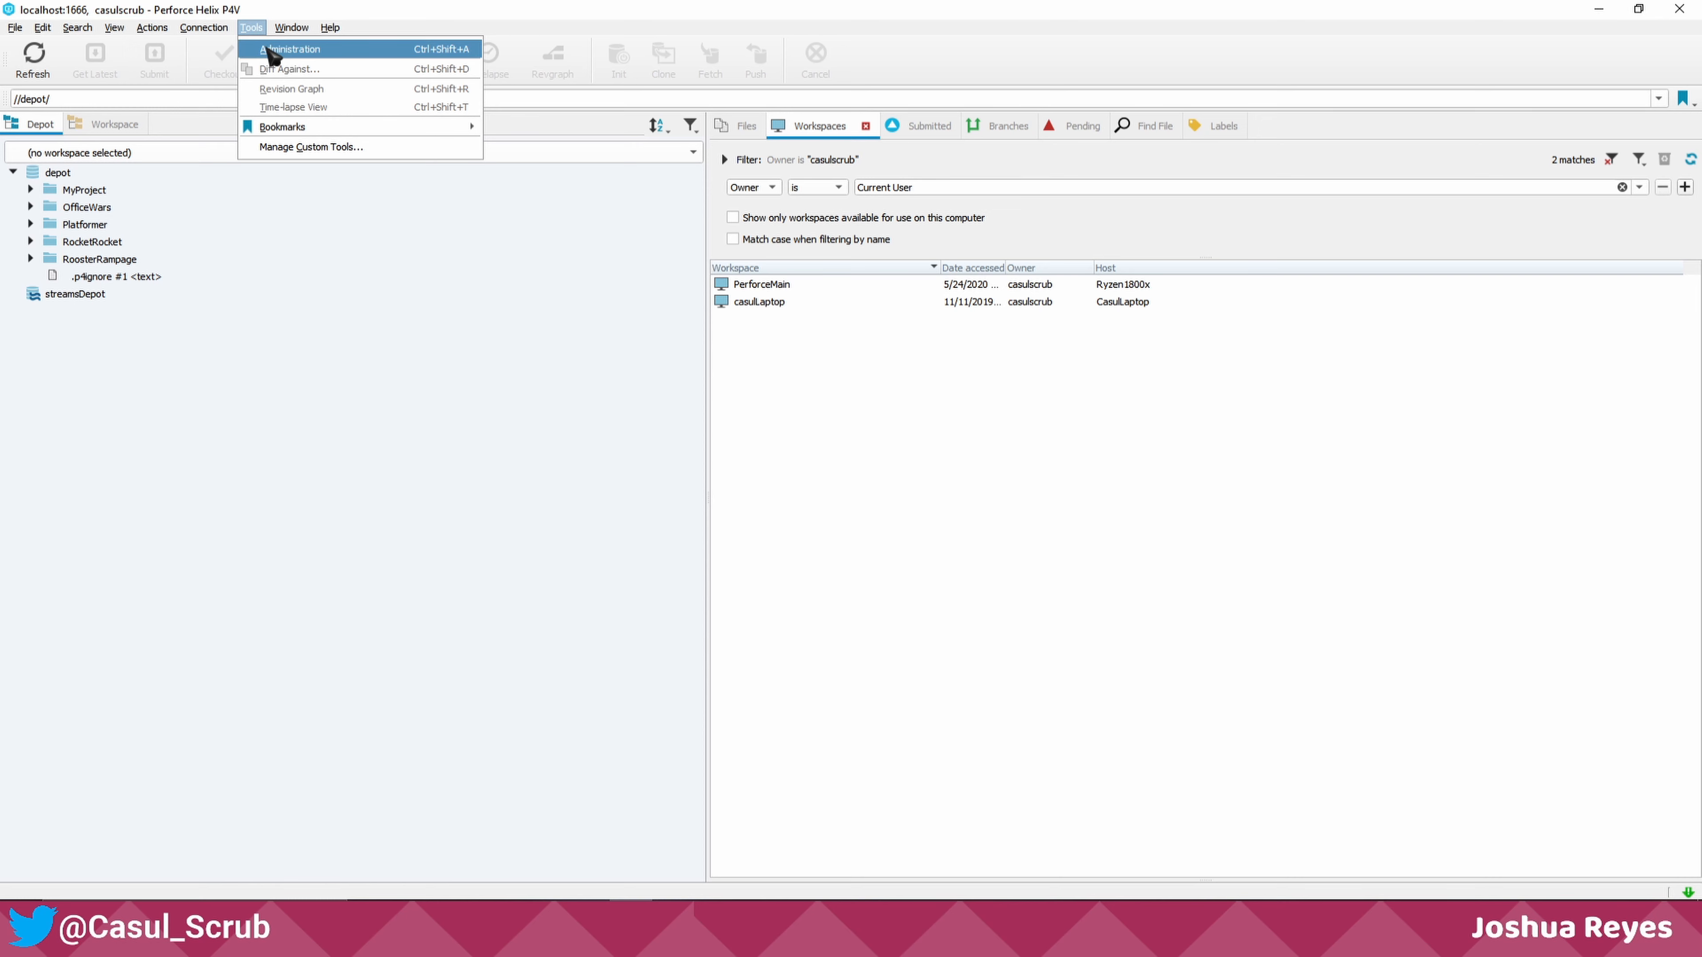
left_click(331, 492)
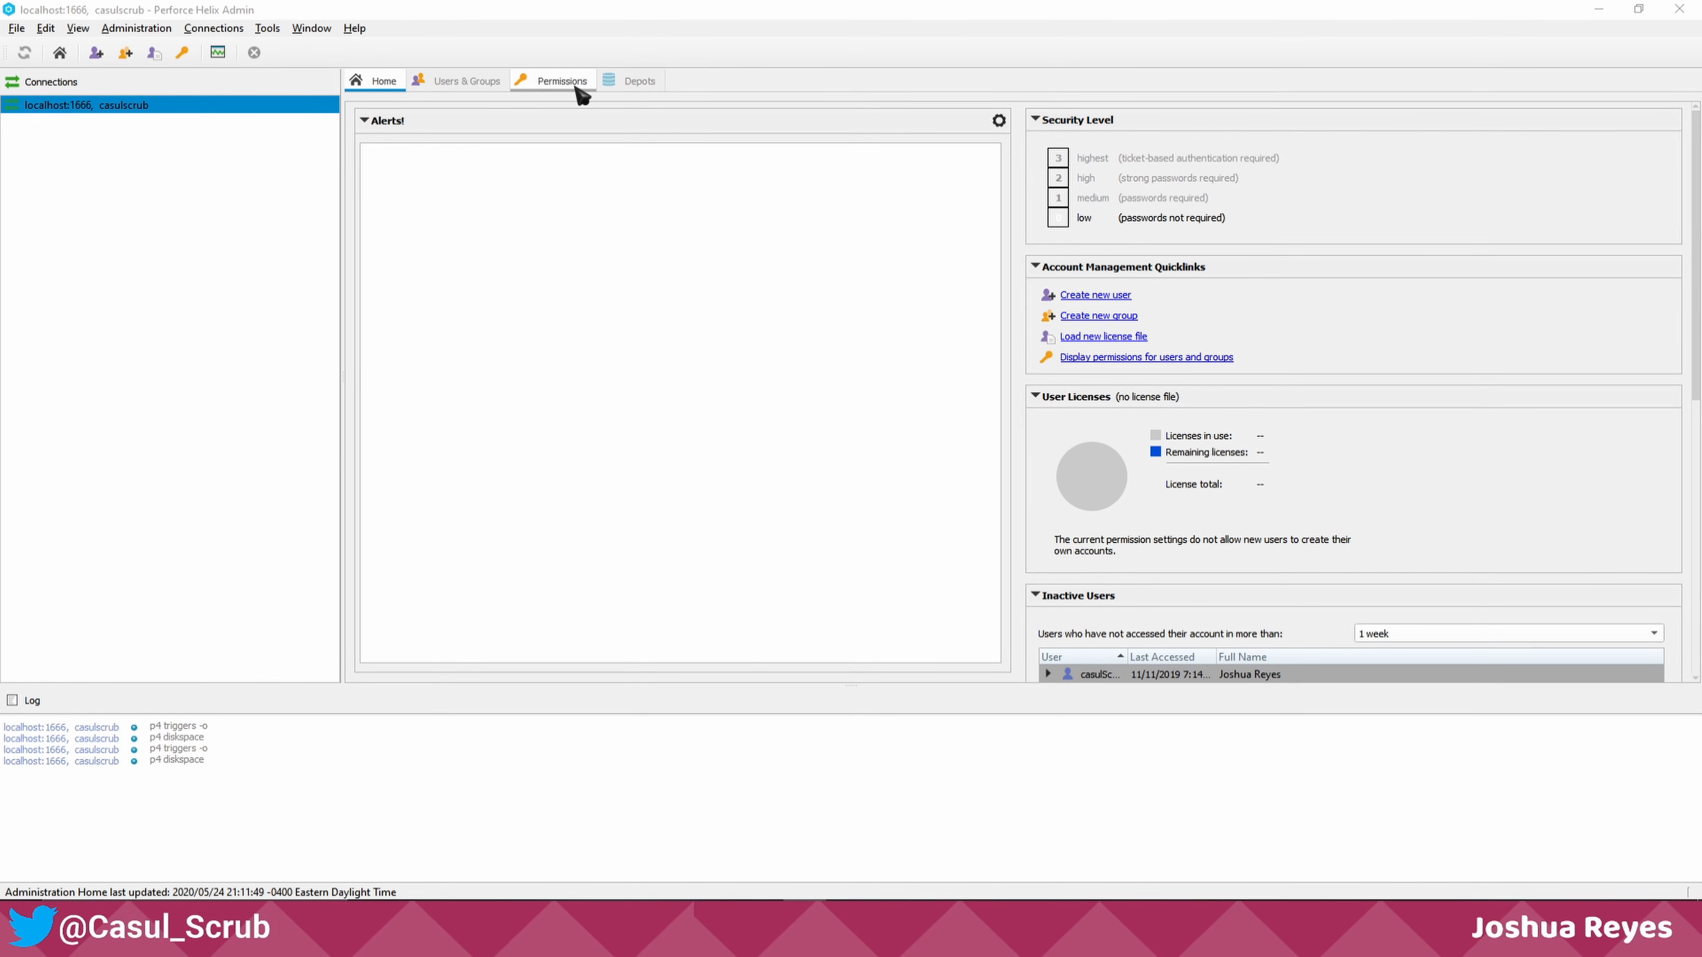
left_click(639, 86)
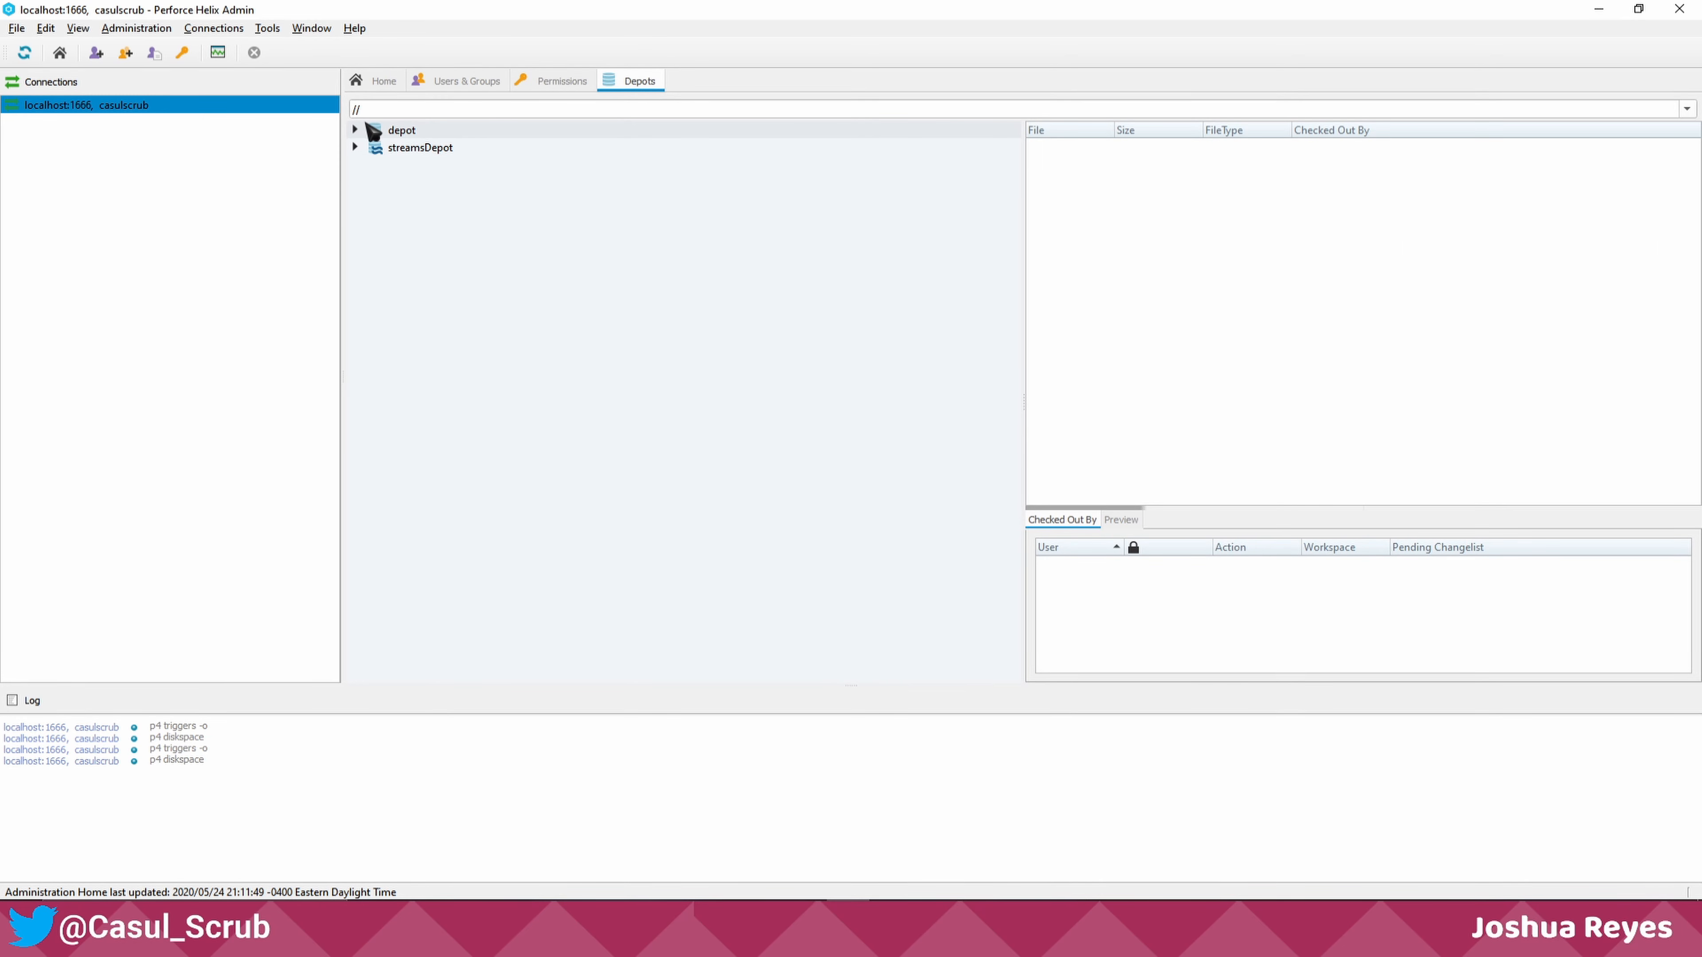
left_click(355, 130)
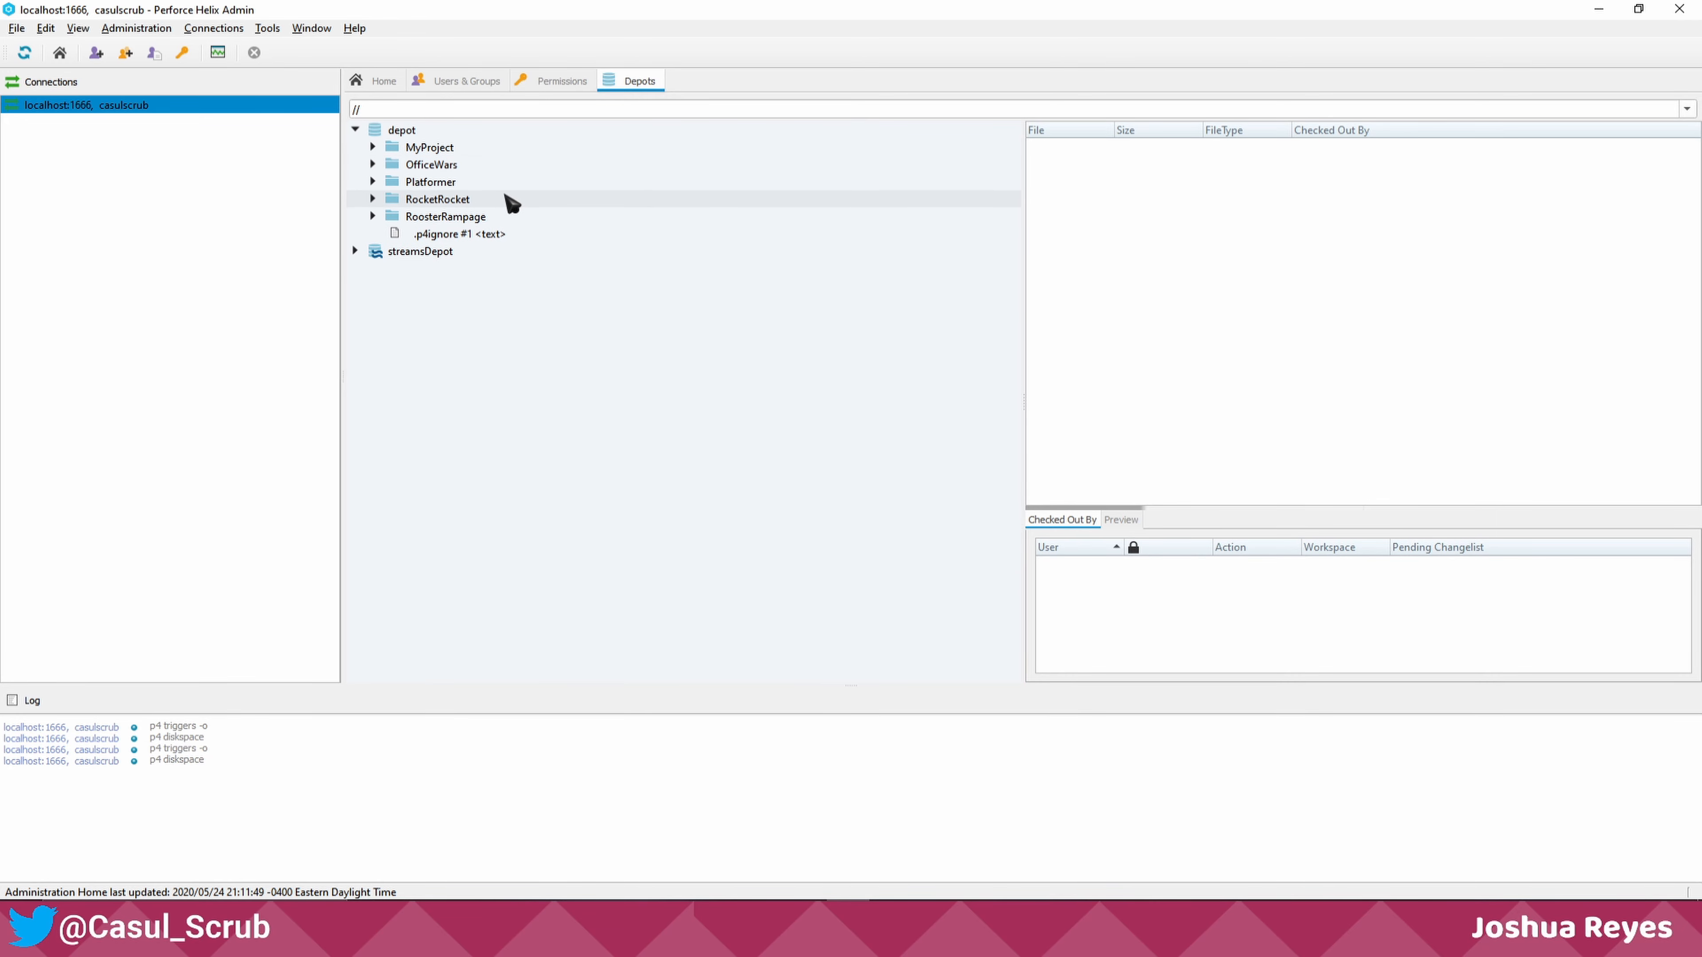
- Obliterate all revisions of //depot/MyProject, acknowledging the permanent removal, and close the results list
right_click(430, 152)
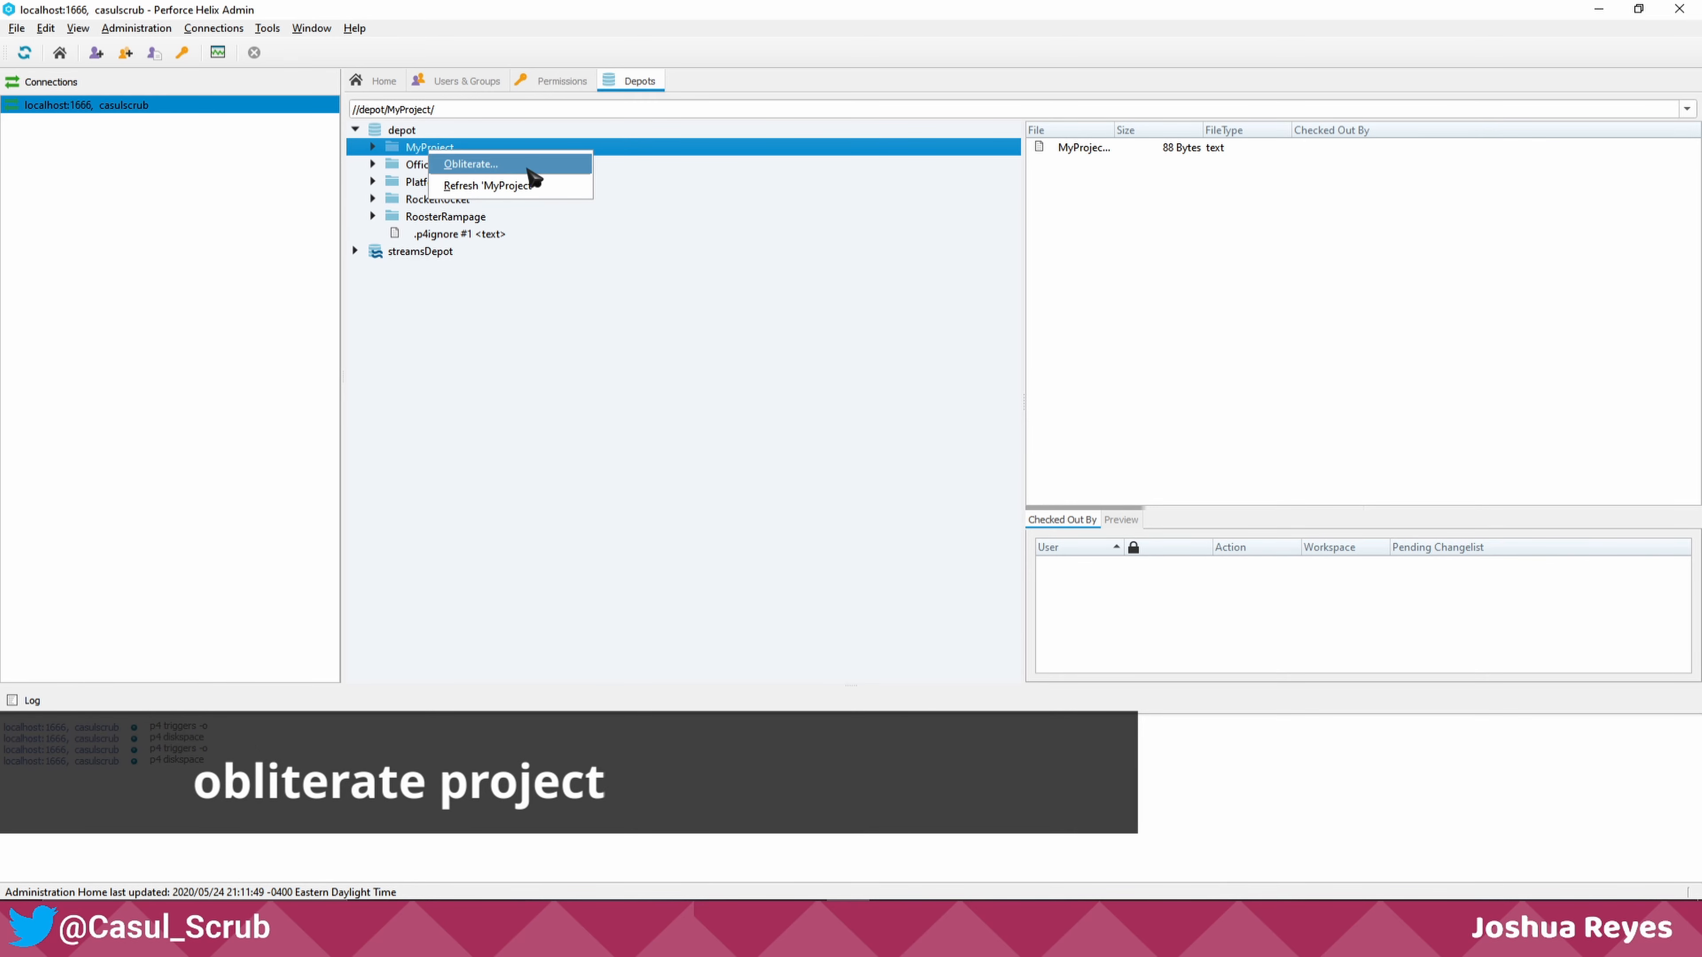
left_click(560, 167)
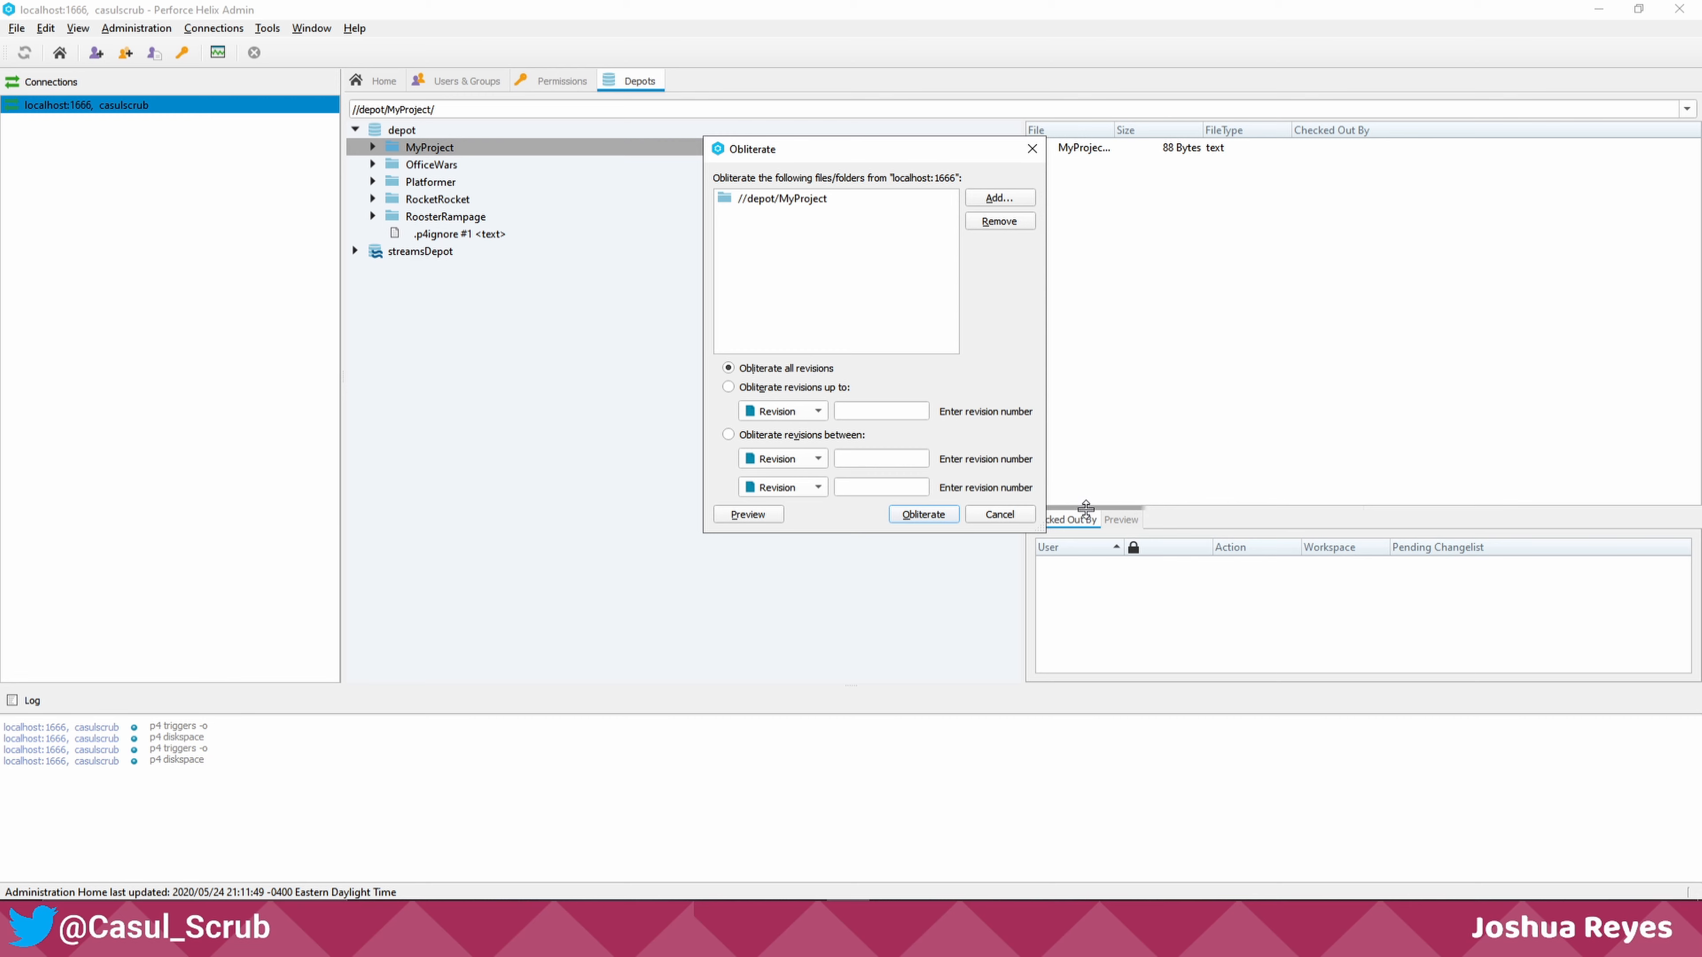
left_click(923, 514)
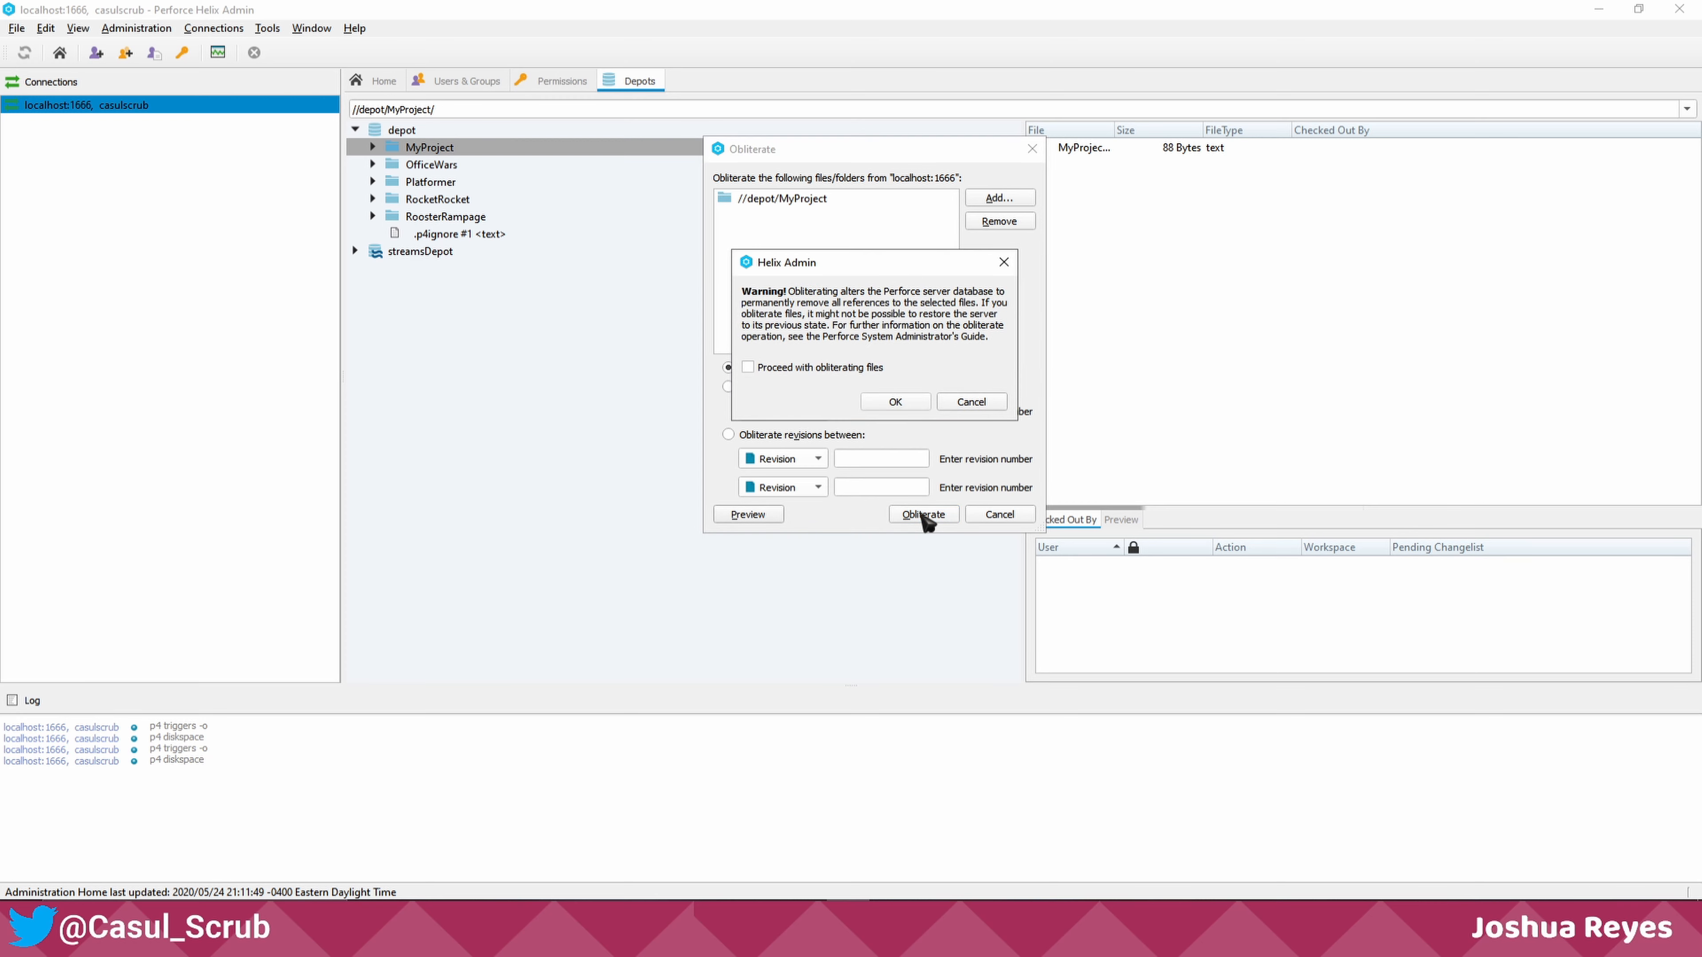
left_click(746, 366)
left_click(895, 402)
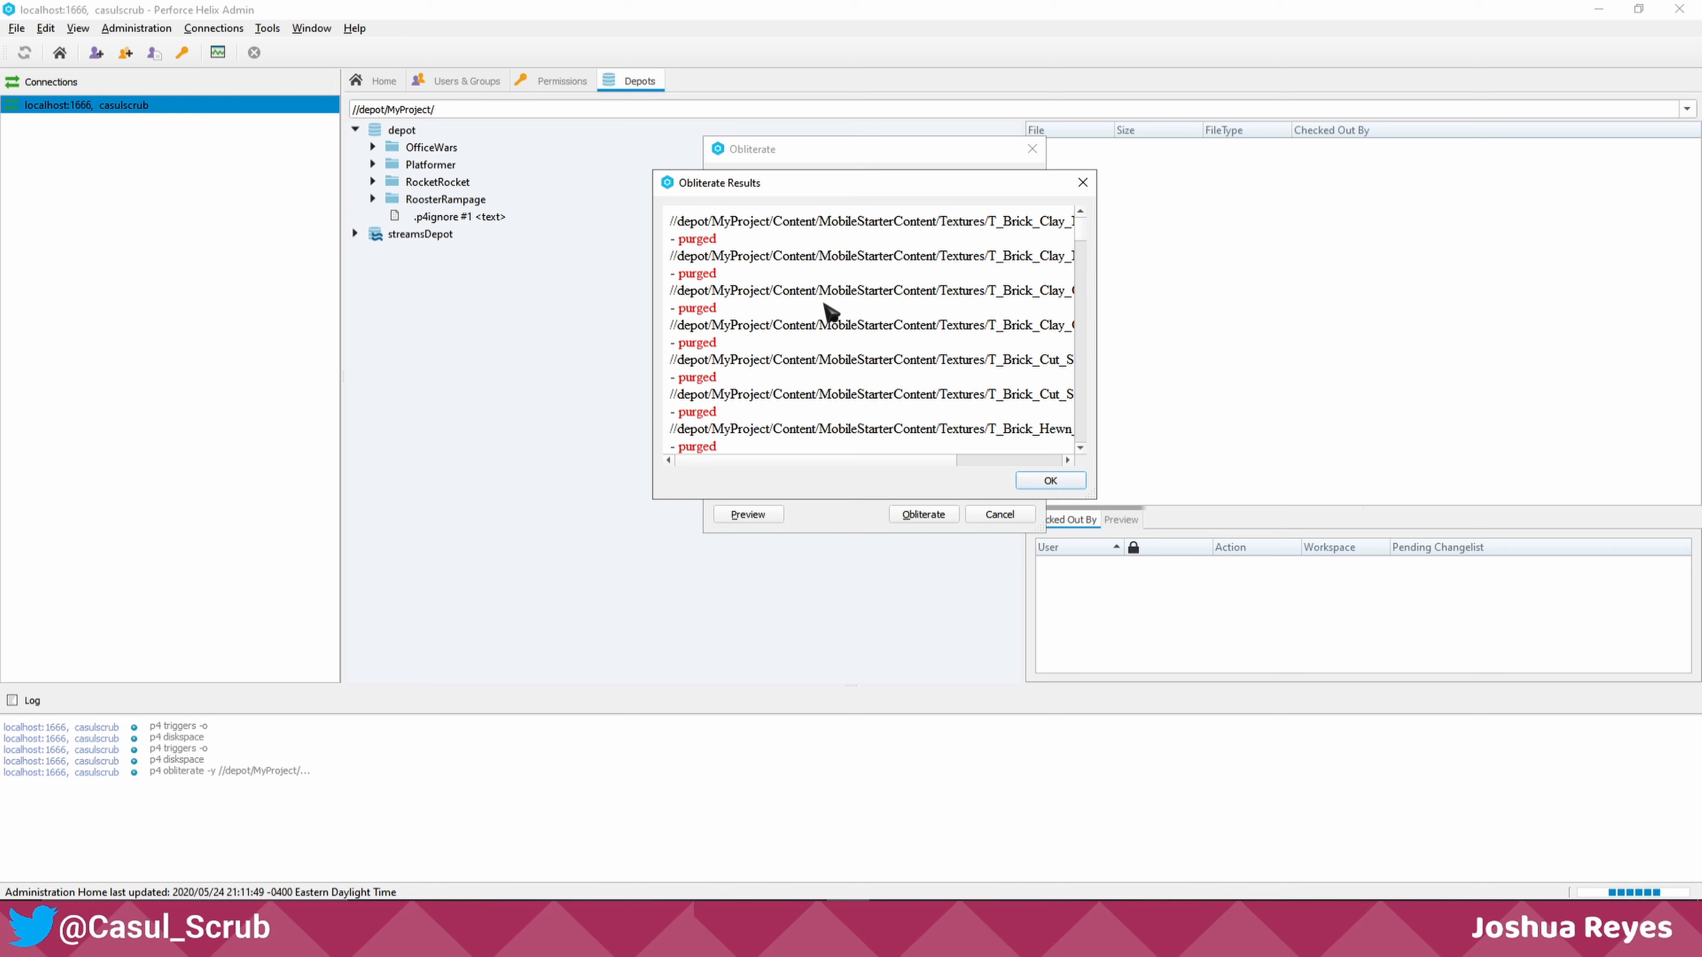
scroll(794, 298, "down", 4)
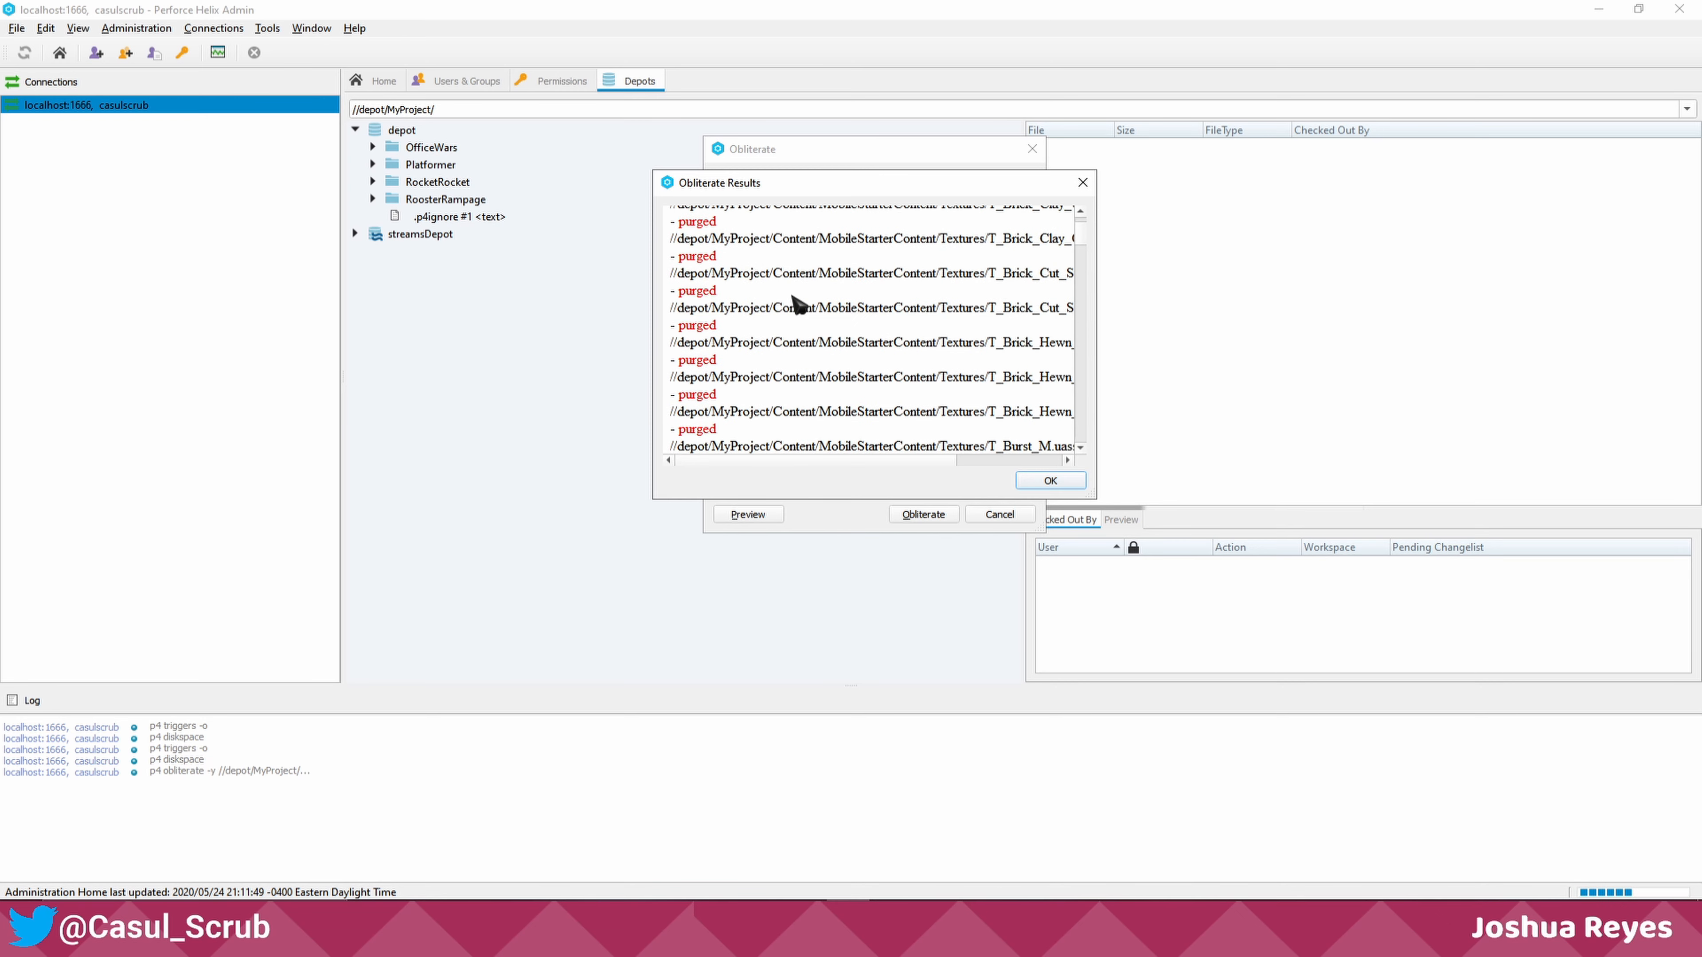
scroll(795, 305, "down", 5)
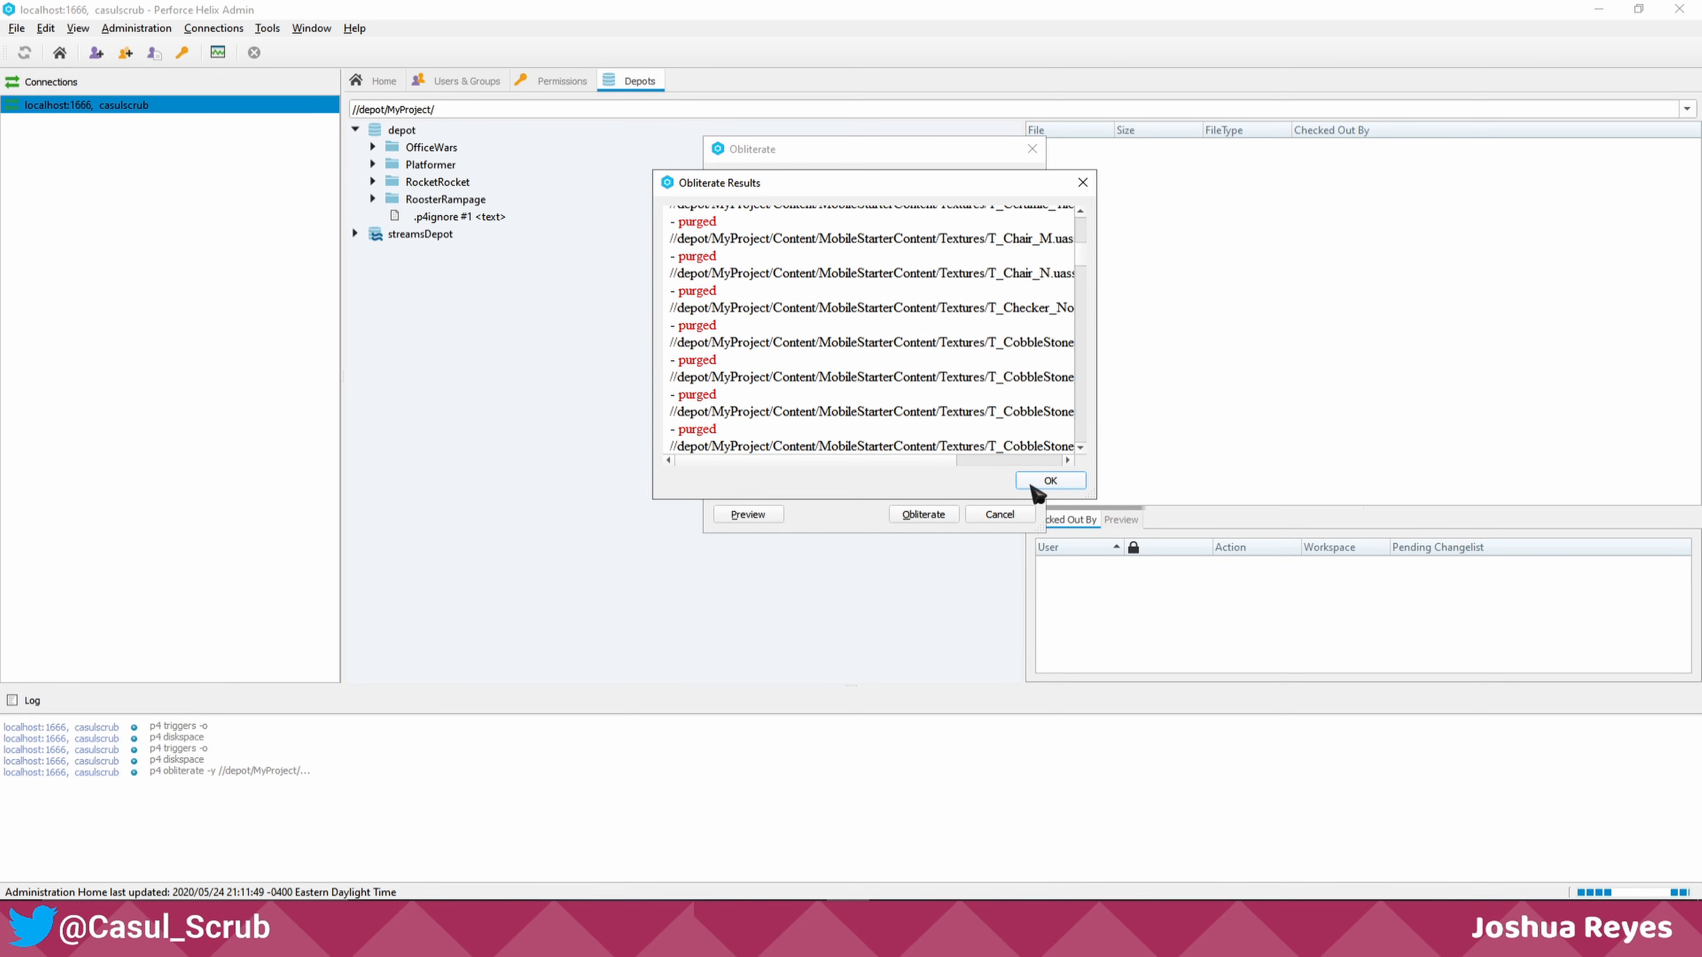
left_click(1049, 481)
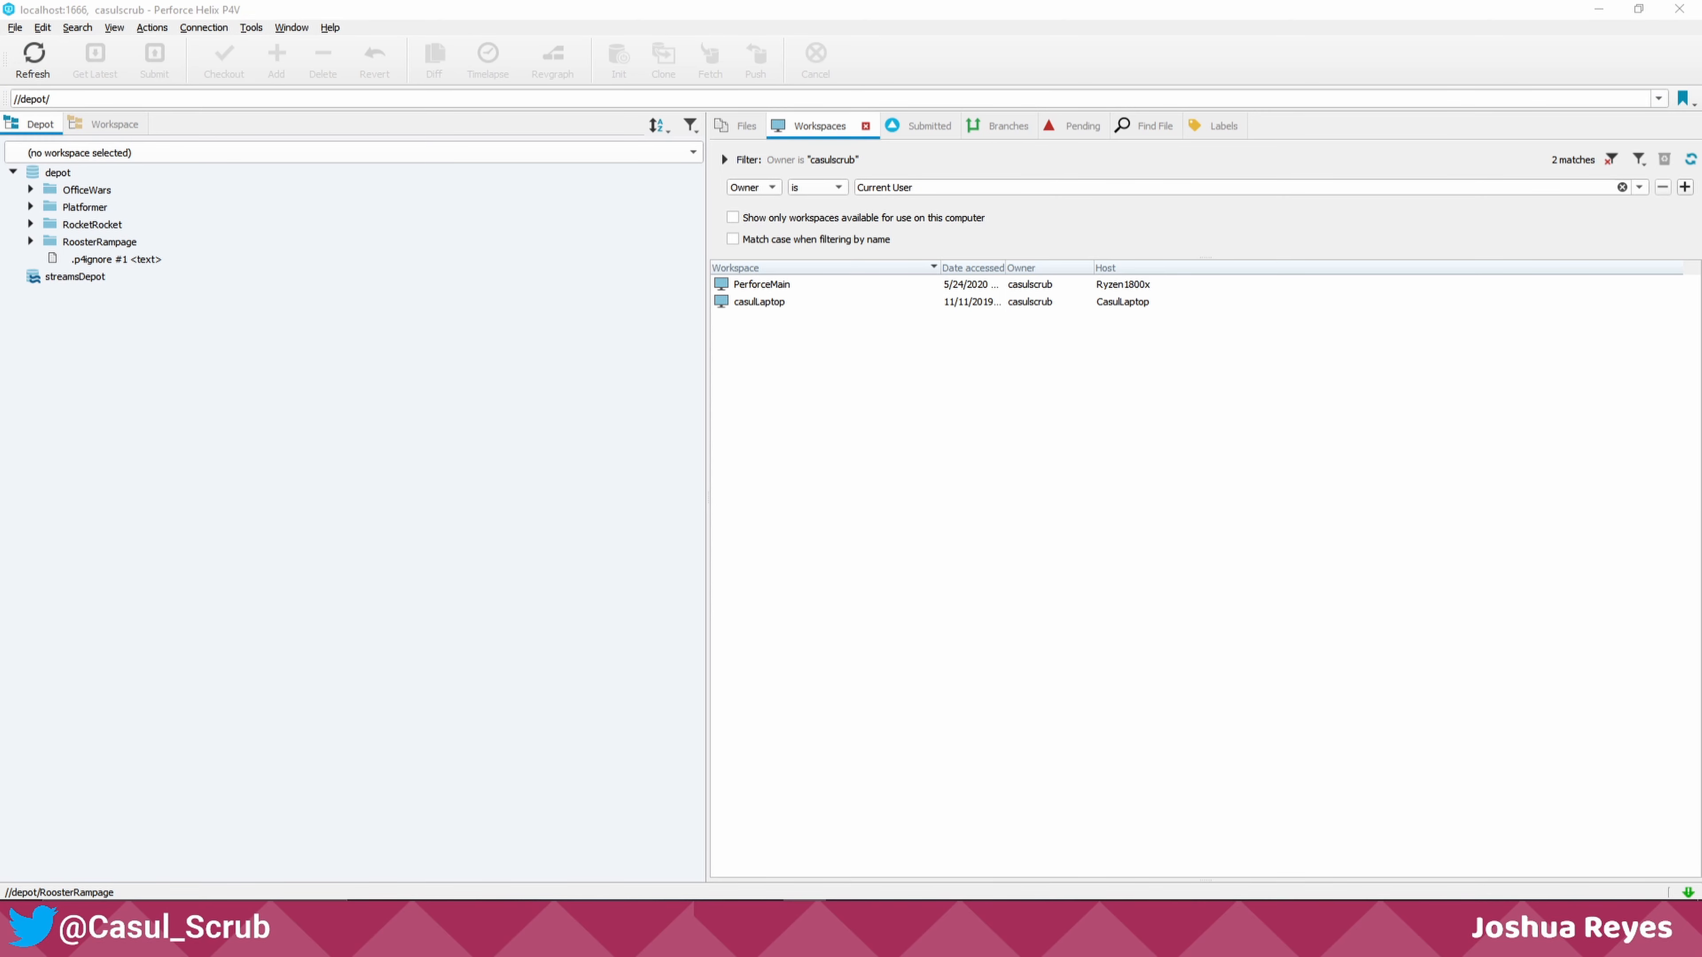